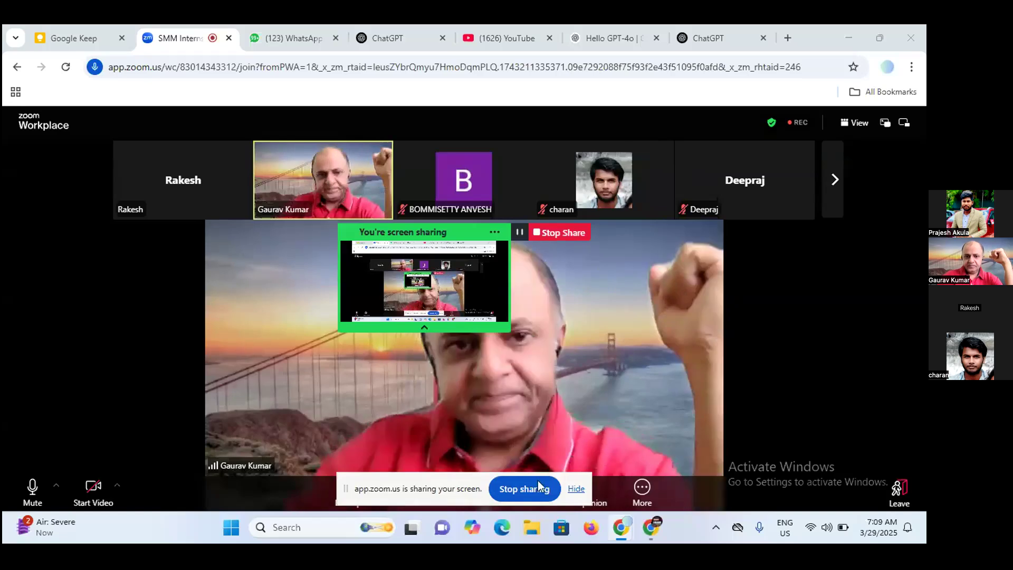
# Hide the screen-sharing notice, switch to the Chrome window with the Restaurant site, and open the Google Sites home page in a new tab.
pyautogui.click(577, 490)
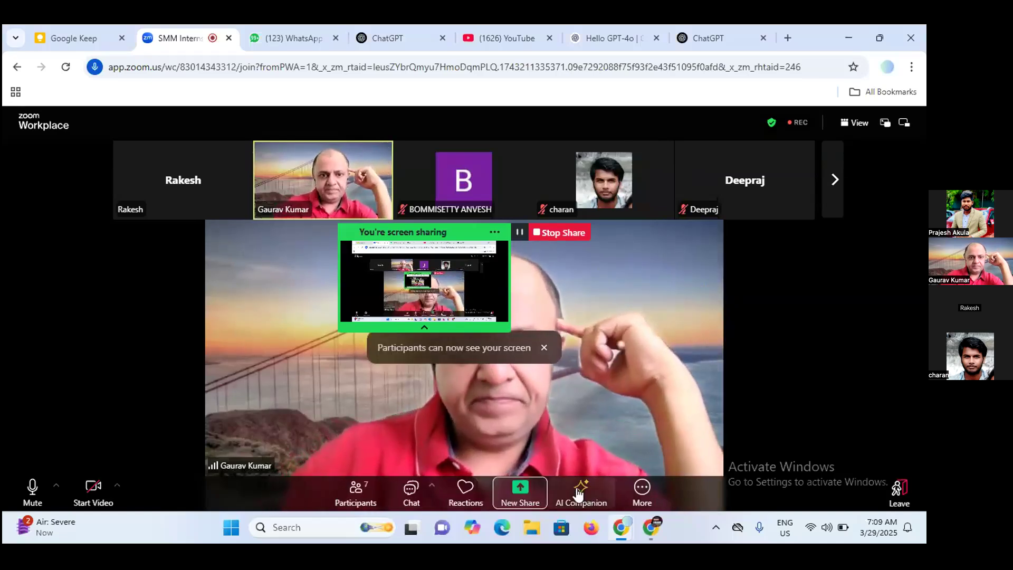
pyautogui.click(650, 529)
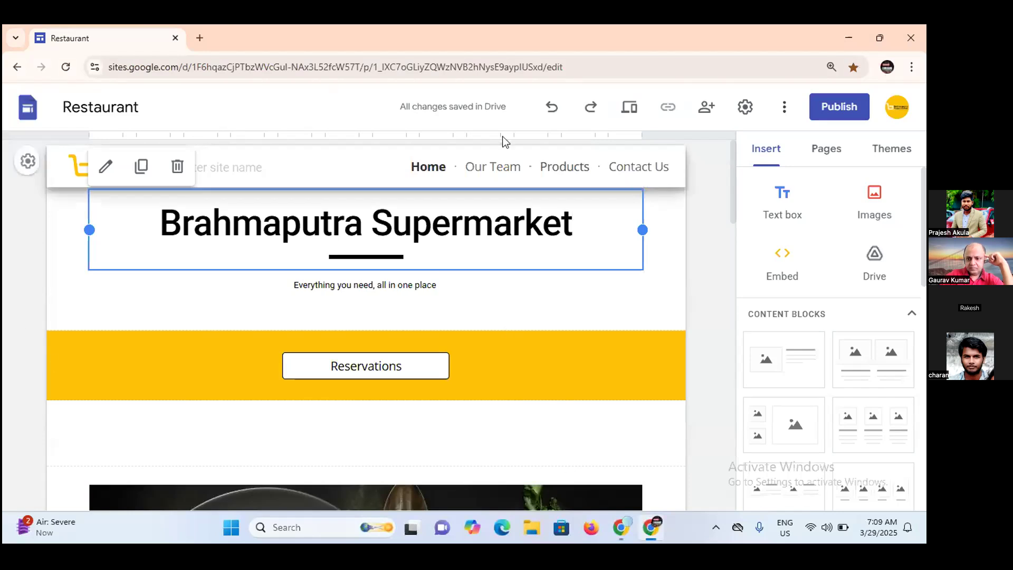
pyautogui.click(199, 39)
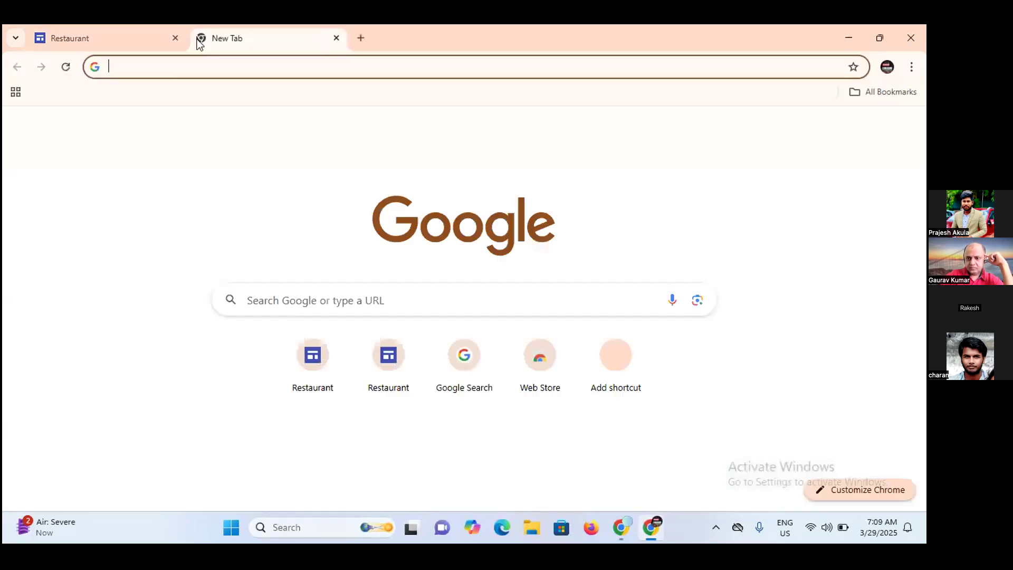
pyautogui.write('site')
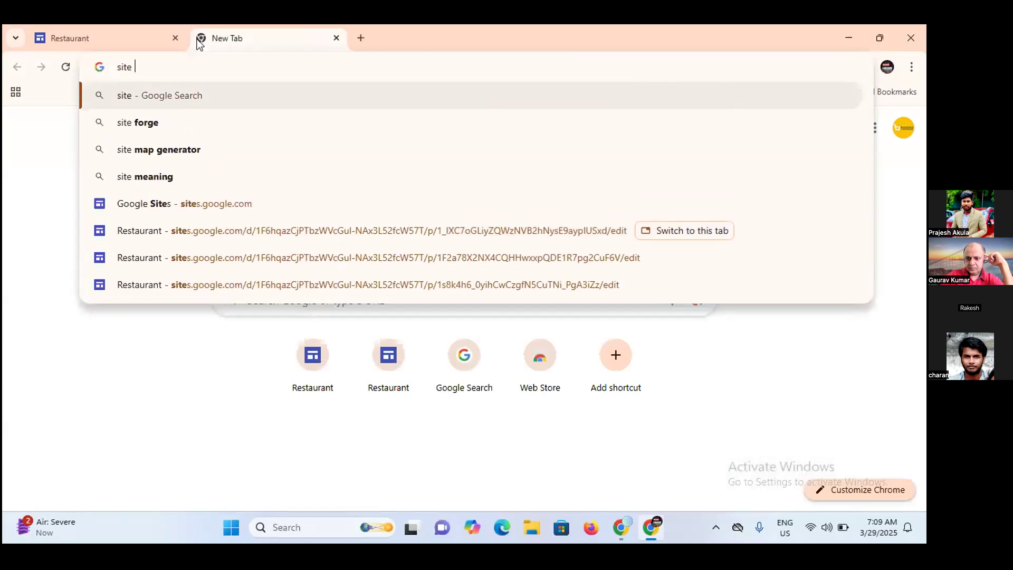
pyautogui.press('BackSpace')
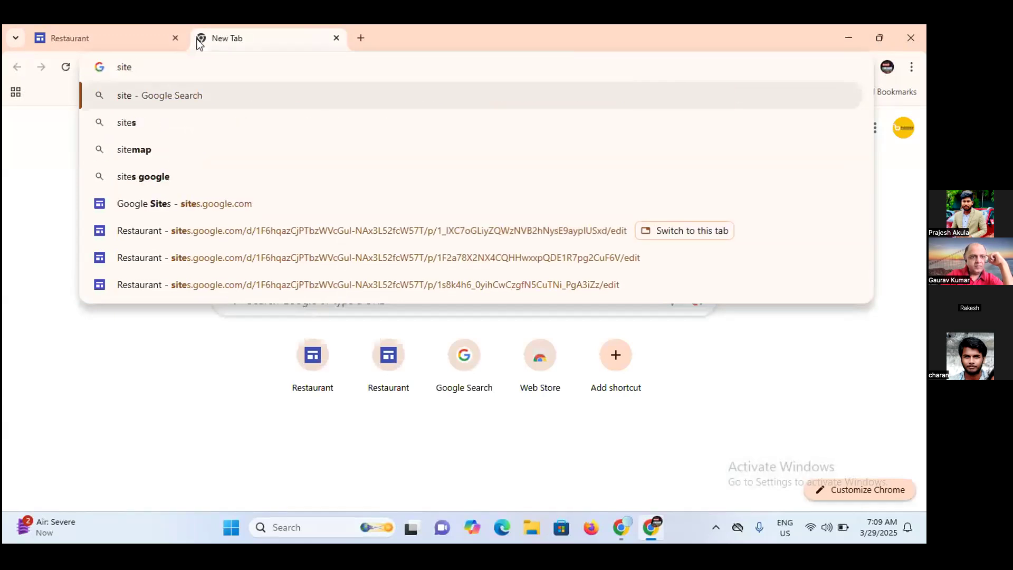
pyautogui.write('.goo')
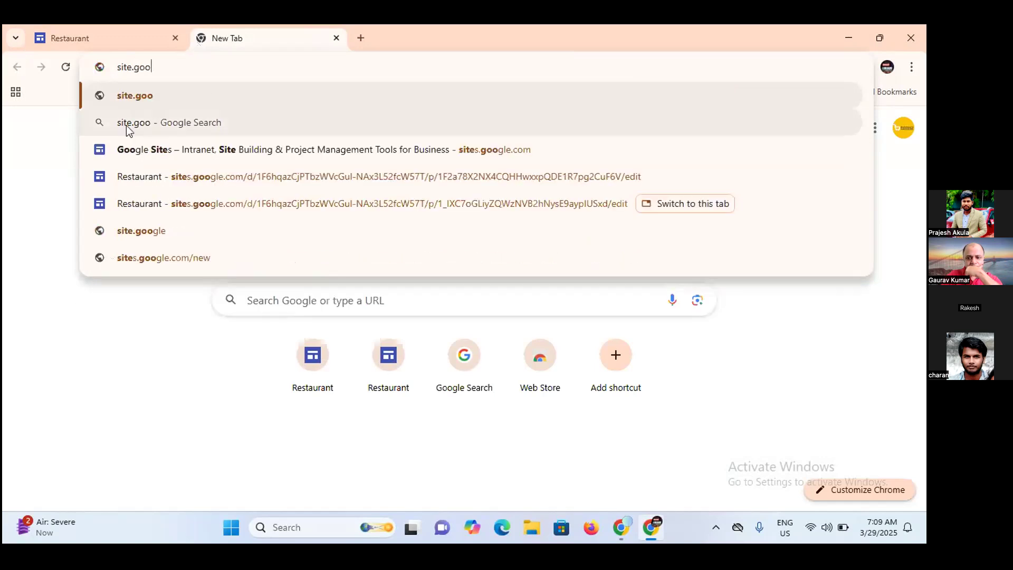
pyautogui.click(130, 151)
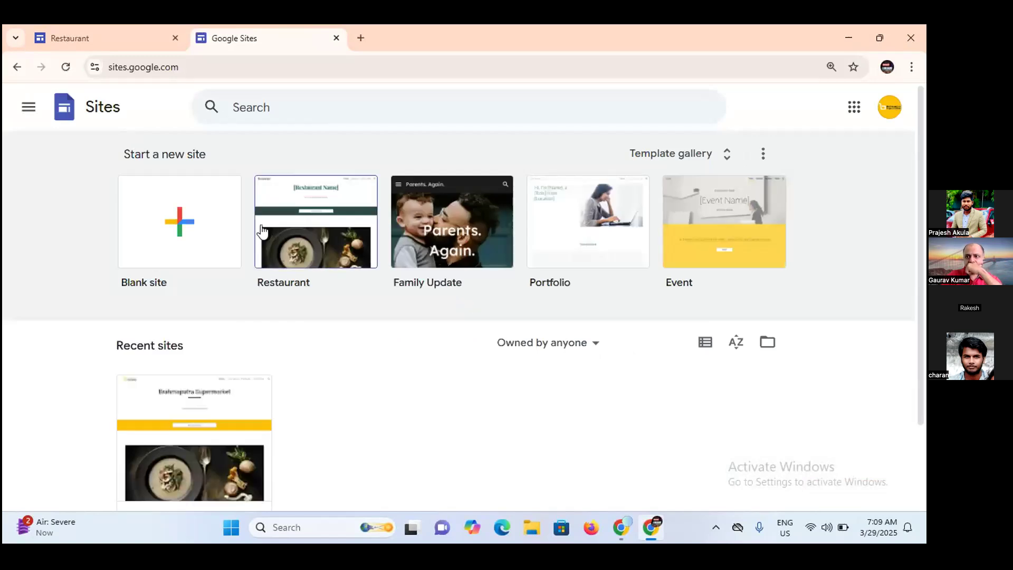
# Create a new site from the Restaurant template.
pyautogui.moveTo(922, 240)
pyautogui.mouseDown()
pyautogui.moveTo(922, 315)
pyautogui.moveTo(913, 241)
pyautogui.mouseUp()
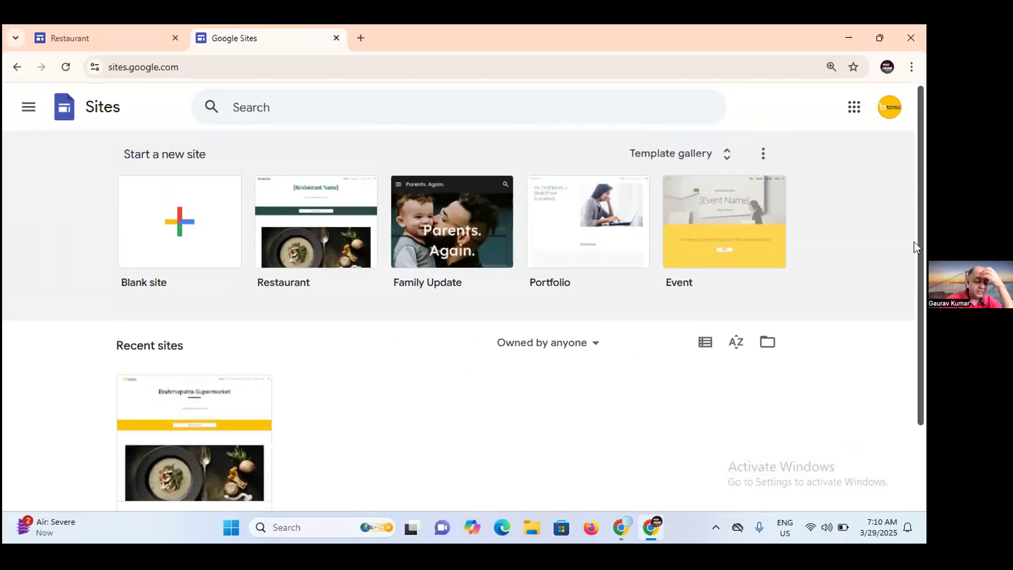
pyautogui.click(337, 236)
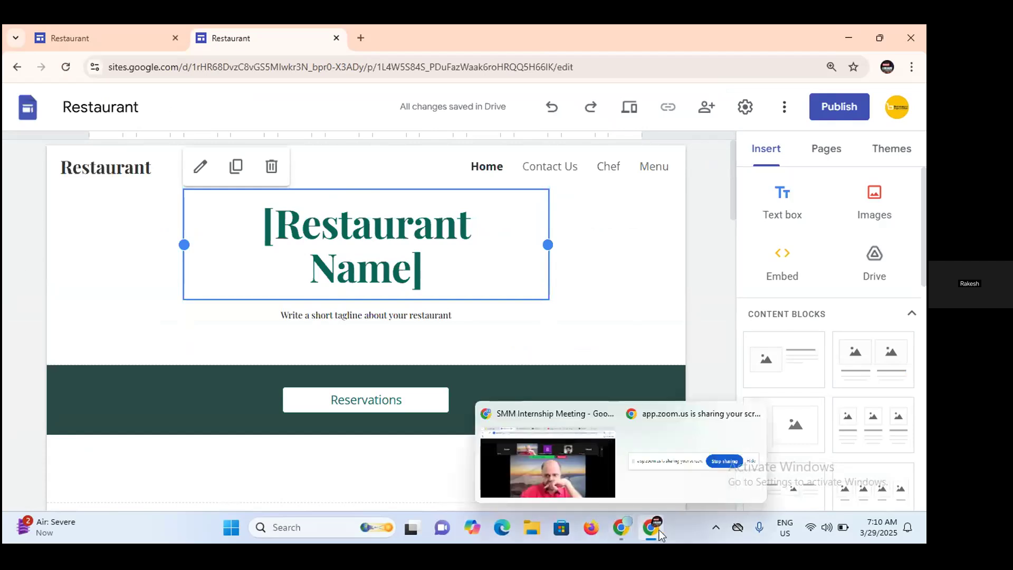
# Return to the Brahmaputra Supermarket site and preview its Home page down to the dish image.
pyautogui.click(105, 27)
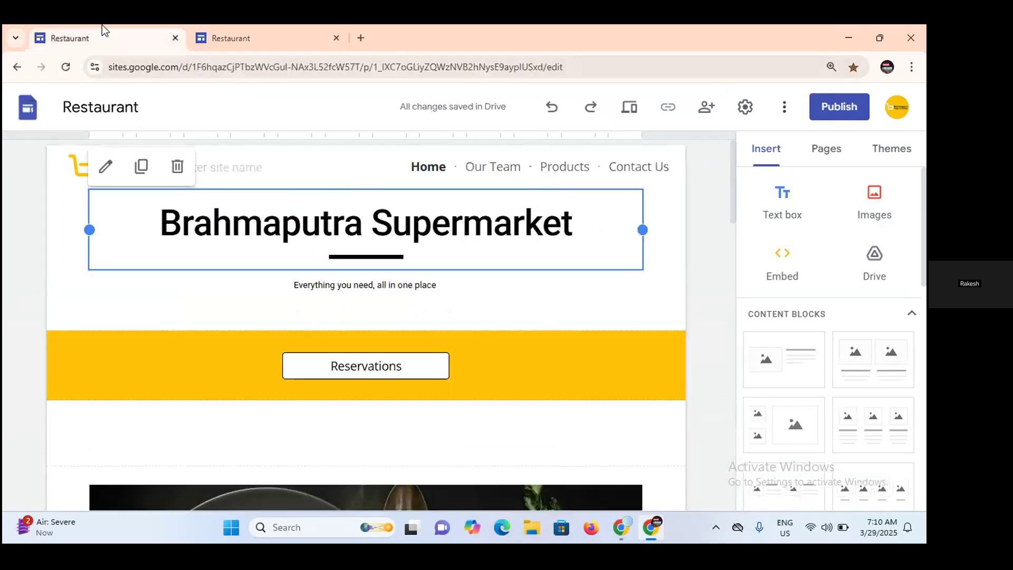
pyautogui.click(10, 285)
pyautogui.moveTo(108, 171)
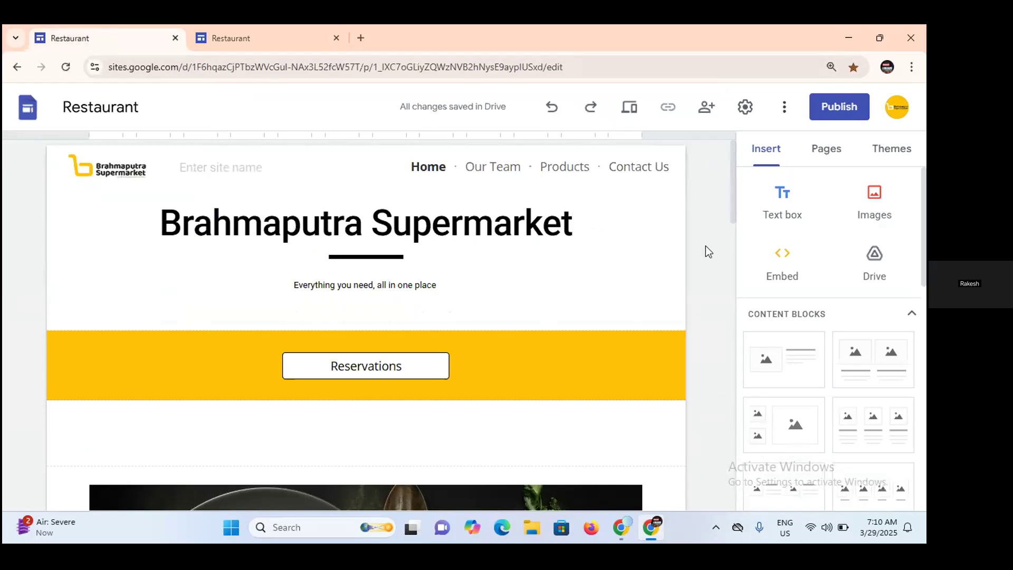
pyautogui.moveTo(737, 198); pyautogui.dragTo(692, 178)
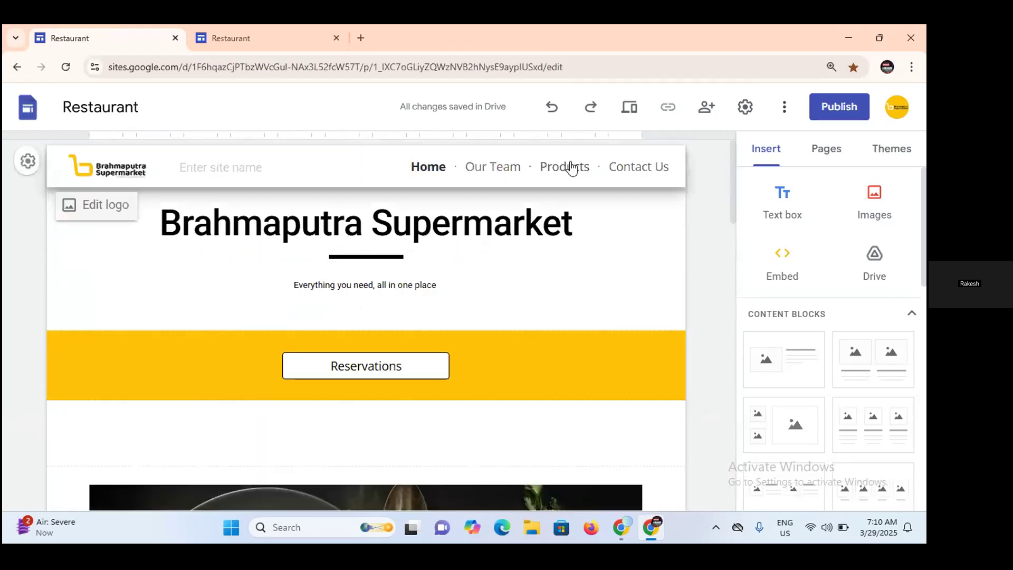
pyautogui.click(629, 110)
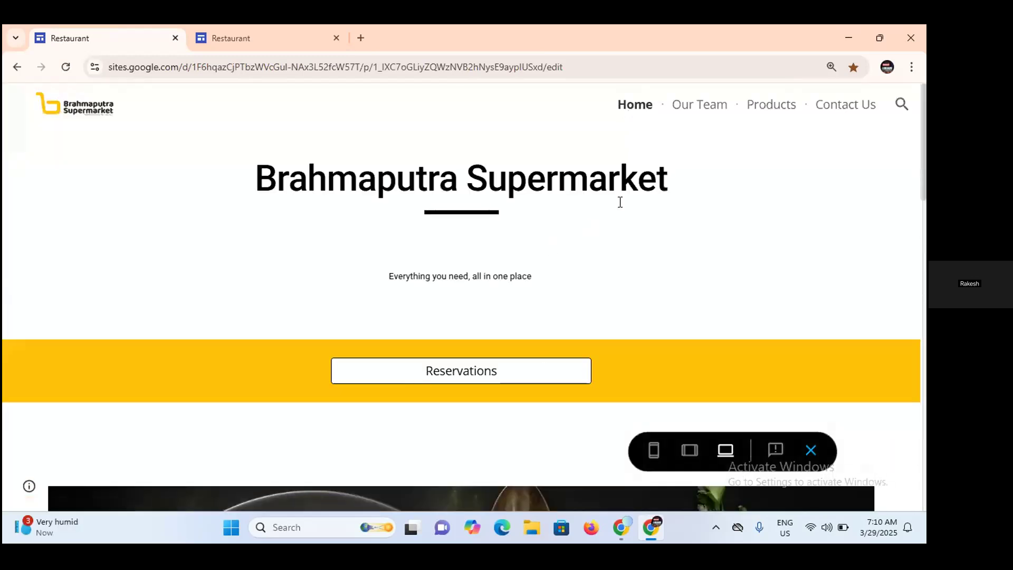
pyautogui.moveTo(923, 178); pyautogui.dragTo(907, 262)
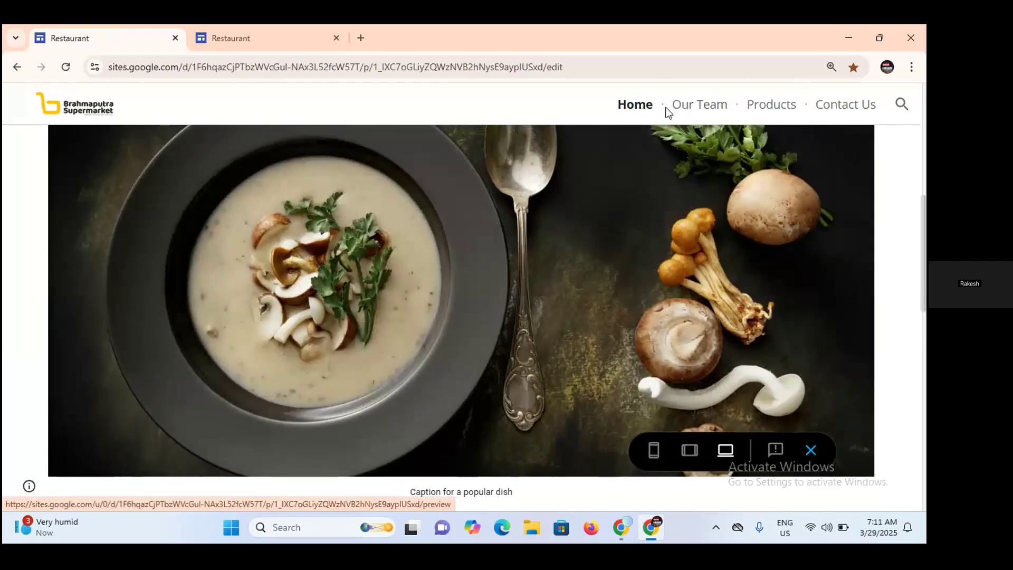
# Examine the Products page in the preview, down through the Home Decor sections.
pyautogui.click(757, 106)
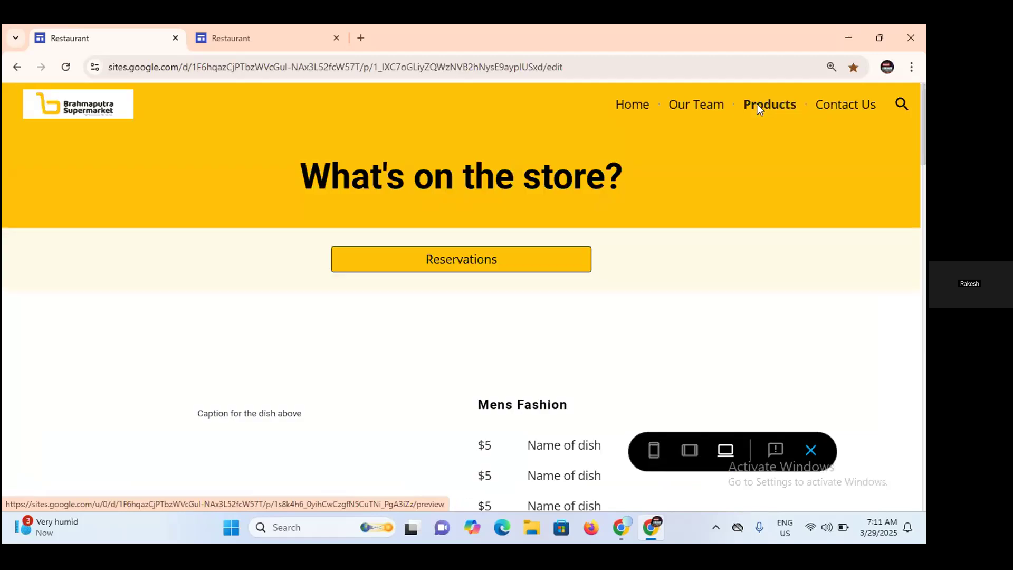
pyautogui.moveTo(922, 153); pyautogui.dragTo(923, 421)
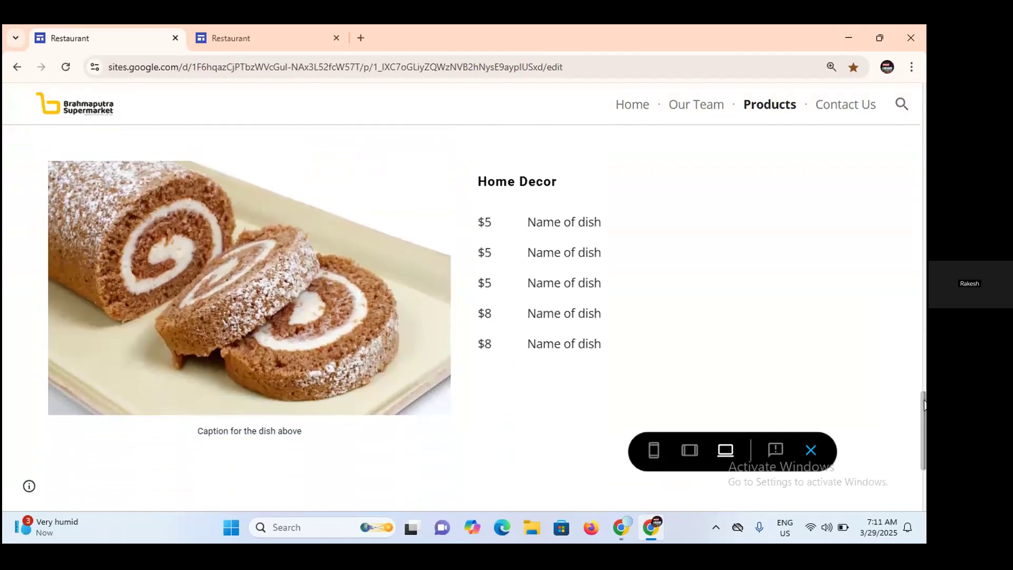
pyautogui.moveTo(924, 409); pyautogui.dragTo(923, 350)
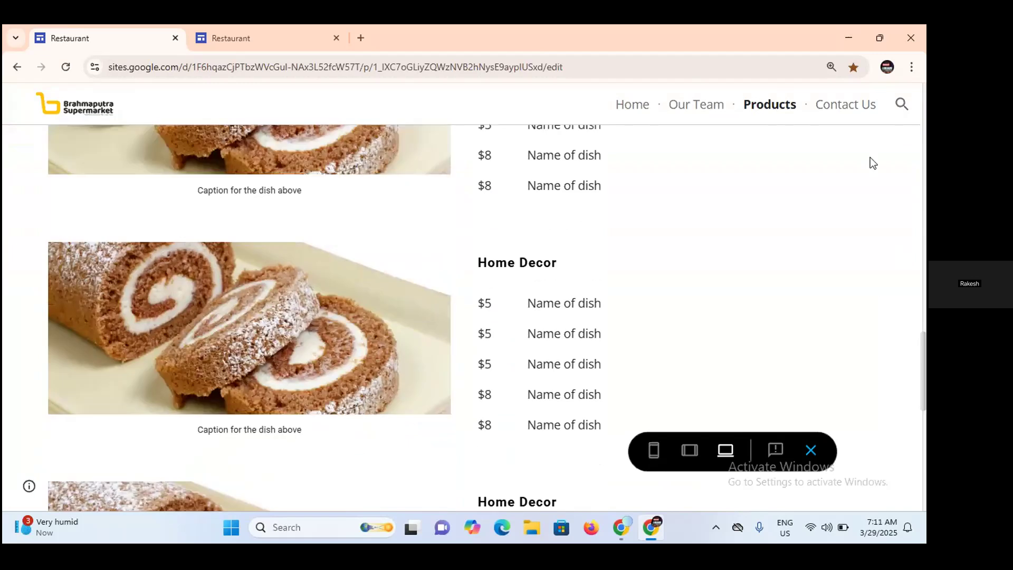
# Look over the Contact Us page with its location map in the preview, and return to editing.
pyautogui.click(842, 108)
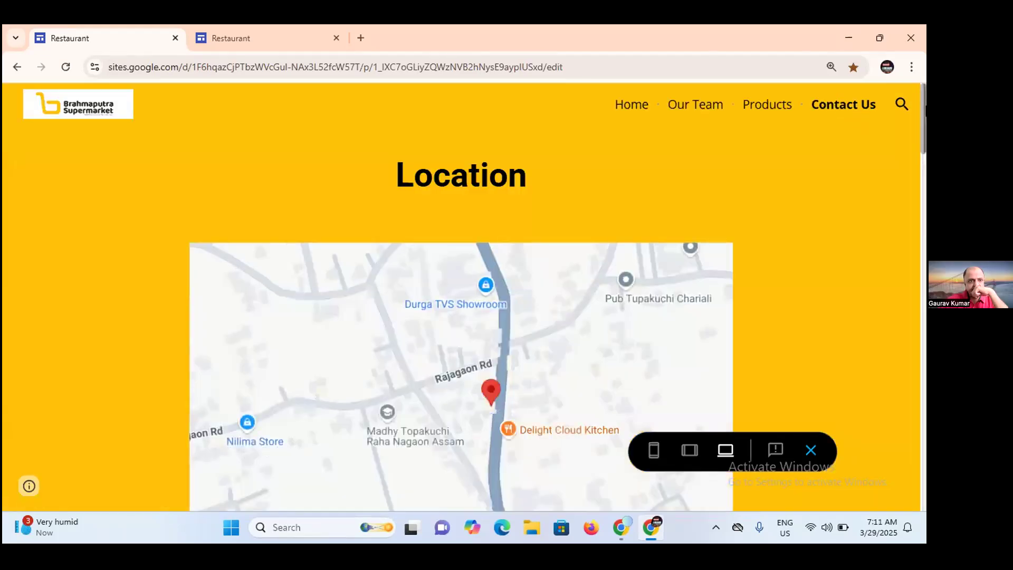
pyautogui.scroll(-3, 924, 148)
pyautogui.moveTo(924, 143); pyautogui.dragTo(918, 206)
pyautogui.click(807, 448)
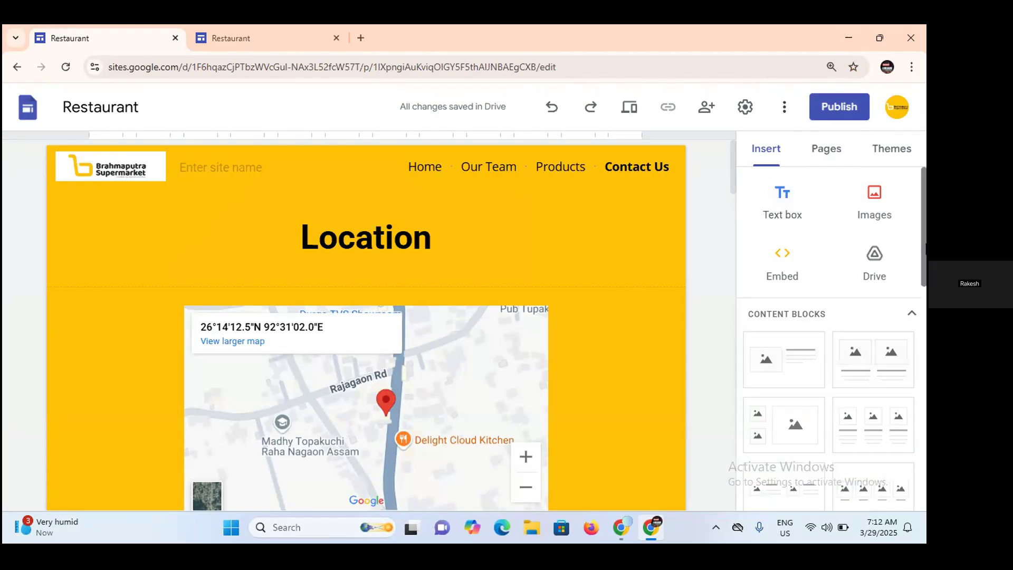
# Examine the elements available for insertion, from the content blocks down to Charts.
pyautogui.scroll(-2, 898, 283)
pyautogui.scroll(-1, 828, 327)
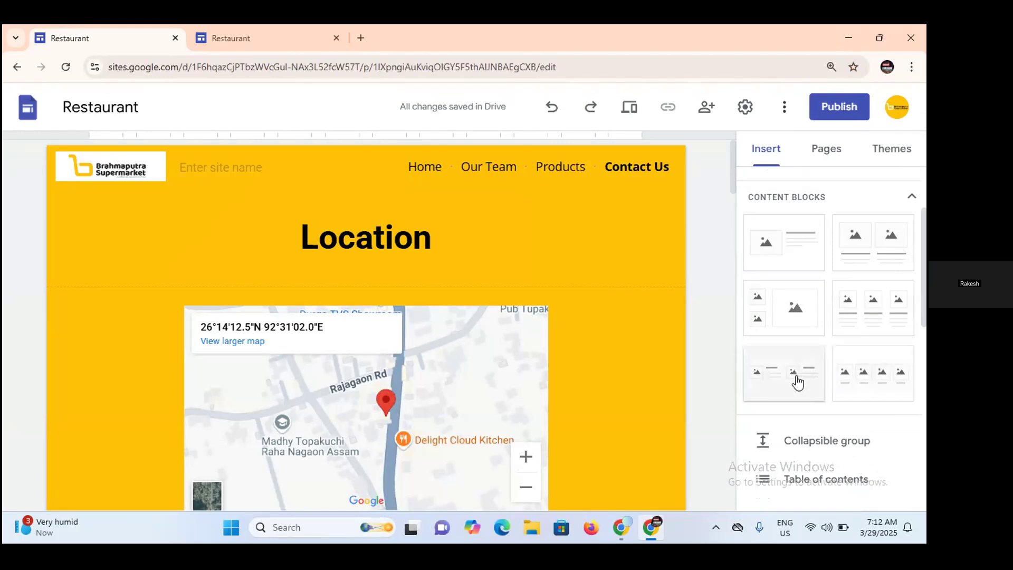
pyautogui.scroll(-2, 809, 373)
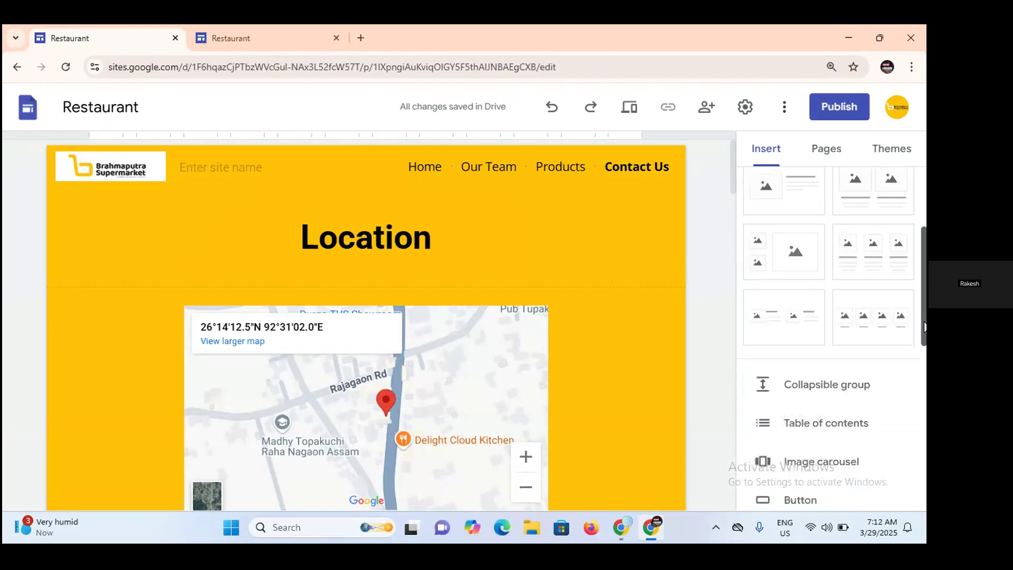
pyautogui.scroll(-1, 831, 369)
pyautogui.scroll(-1, 830, 370)
pyautogui.scroll(-1, 830, 369)
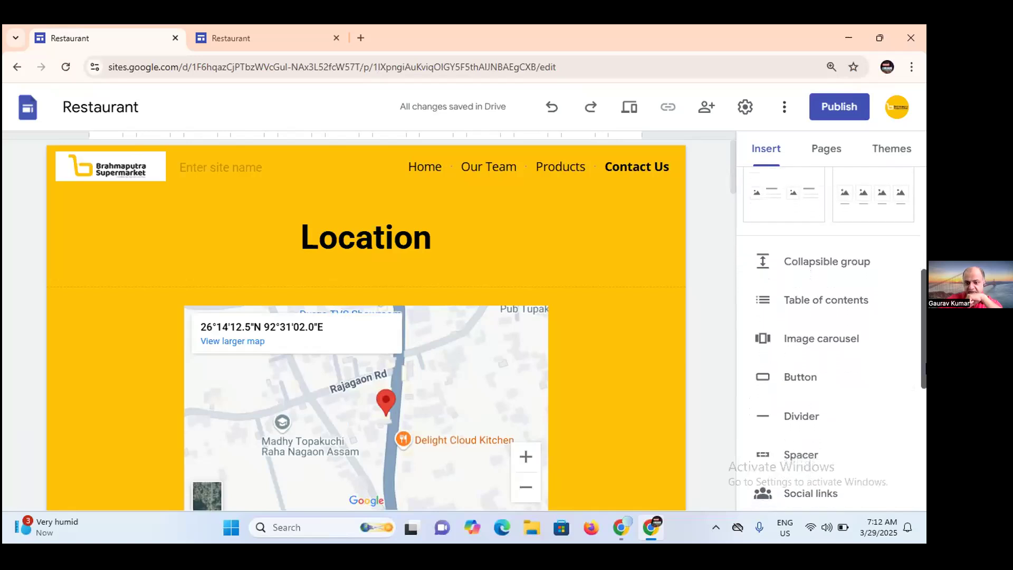
pyautogui.scroll(-1, 831, 369)
pyautogui.scroll(-1, 828, 338)
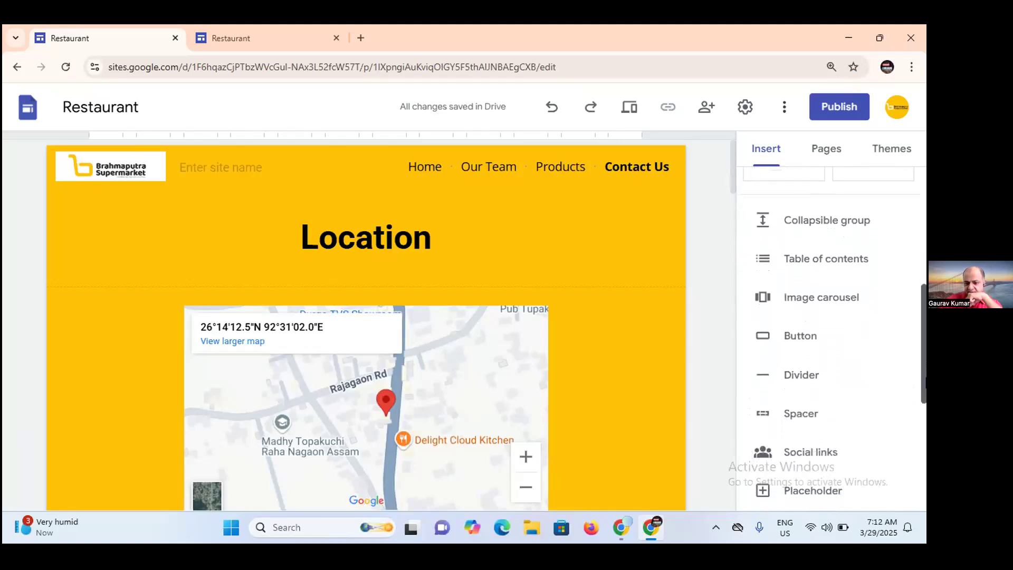
pyautogui.scroll(-1, 828, 337)
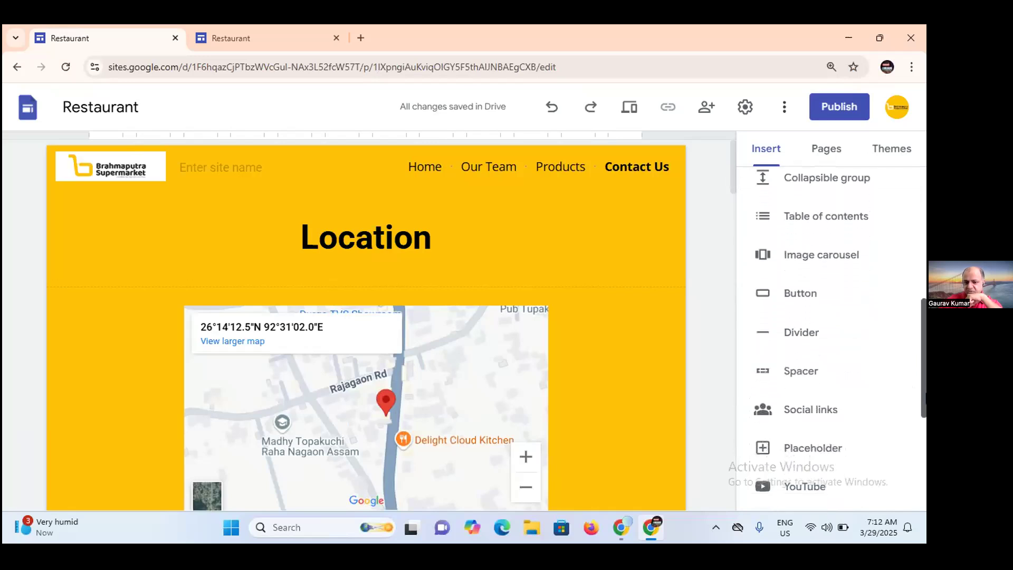
pyautogui.moveTo(924, 391); pyautogui.dragTo(925, 480)
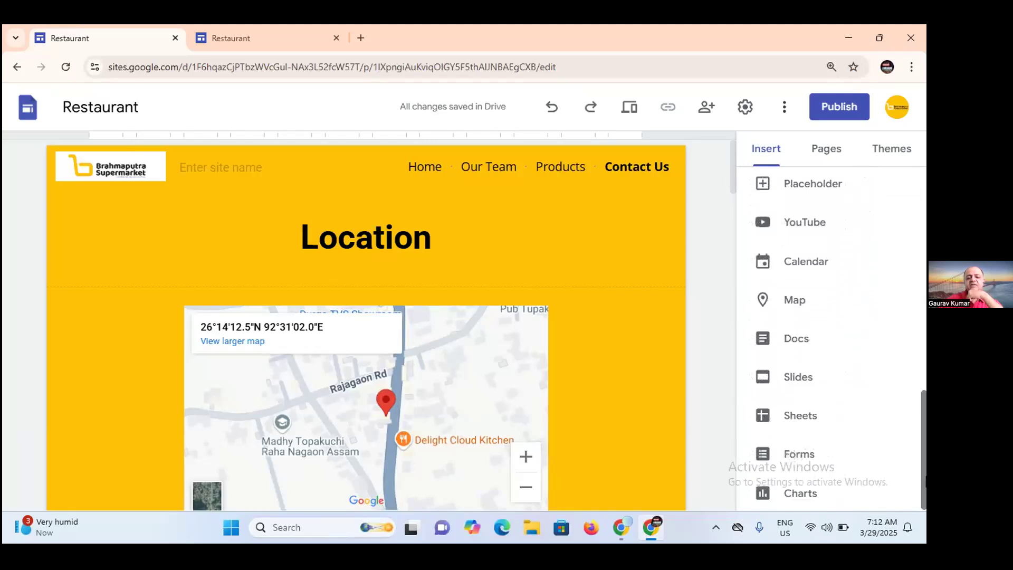
pyautogui.scroll(2, 925, 476)
pyautogui.scroll(-3, 925, 476)
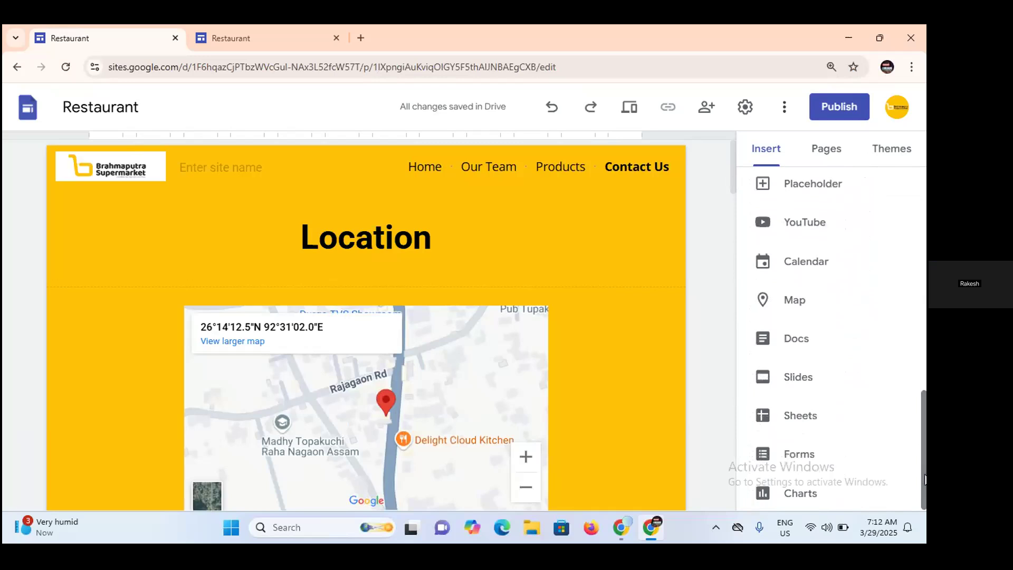
# Check the Zoom meeting window and return to the Brahmaputra Supermarket site editor.
pyautogui.moveTo(620, 529)
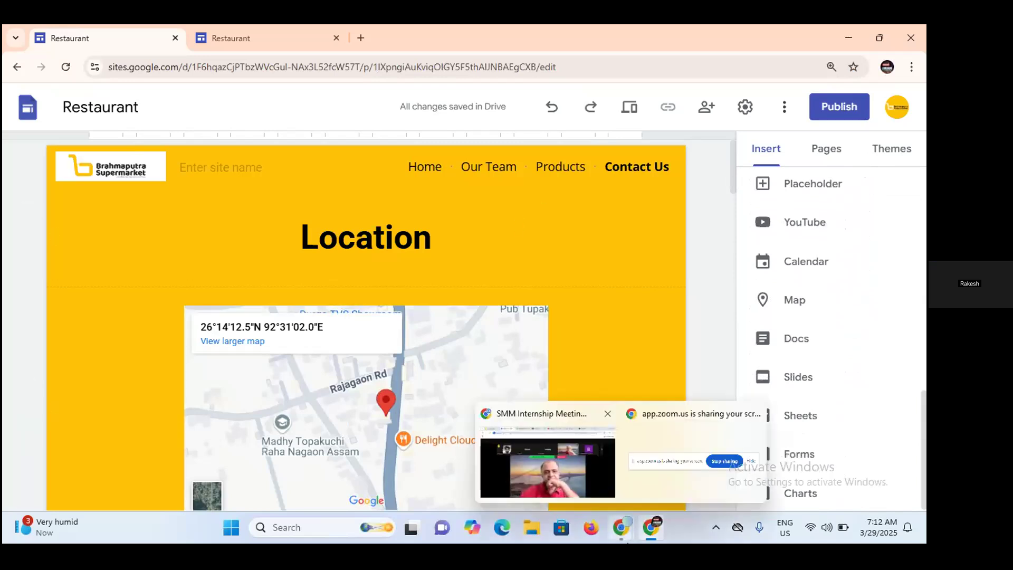
pyautogui.click(570, 451)
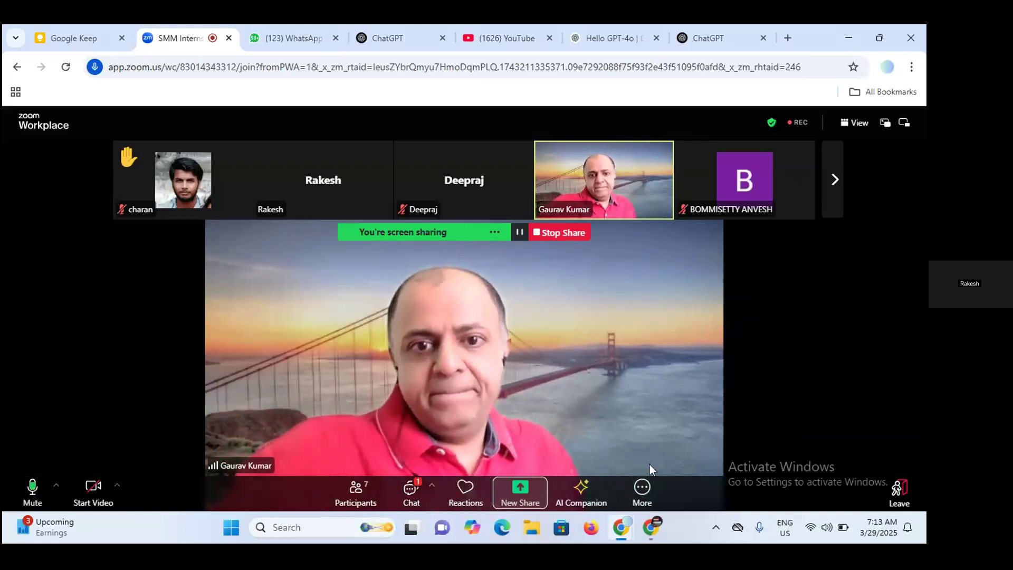
pyautogui.click(652, 531)
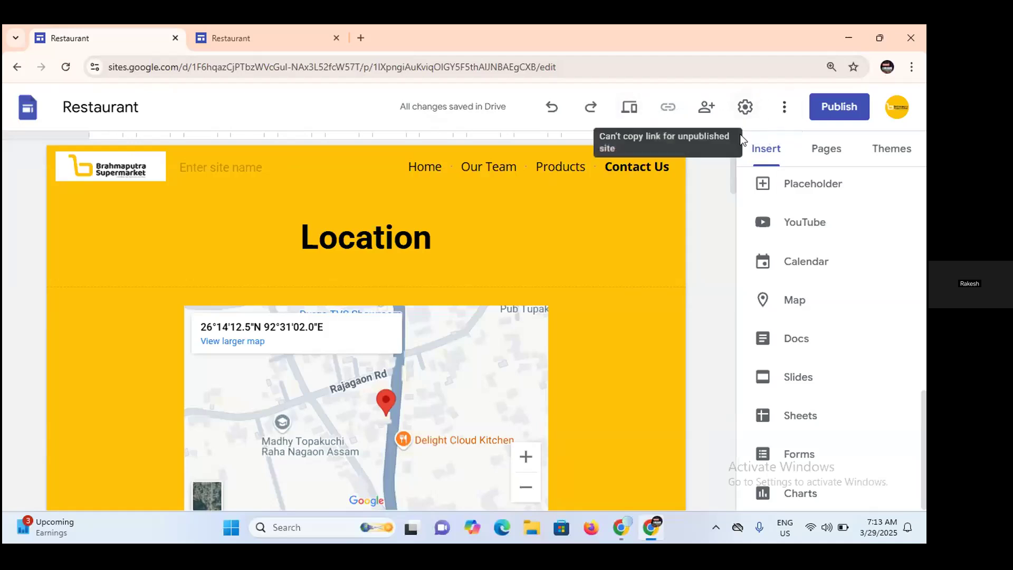
pyautogui.click(786, 108)
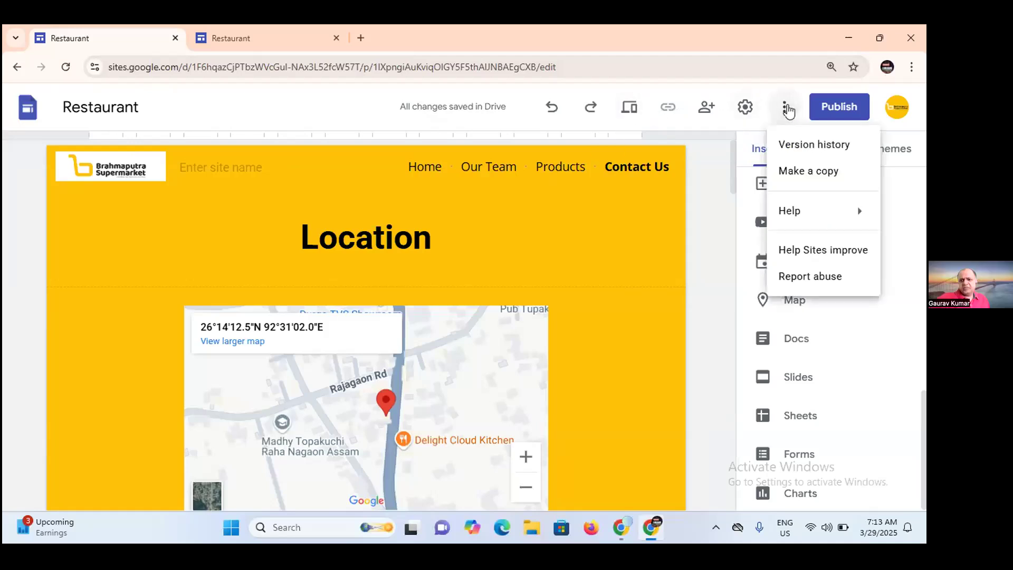
pyautogui.click(787, 109)
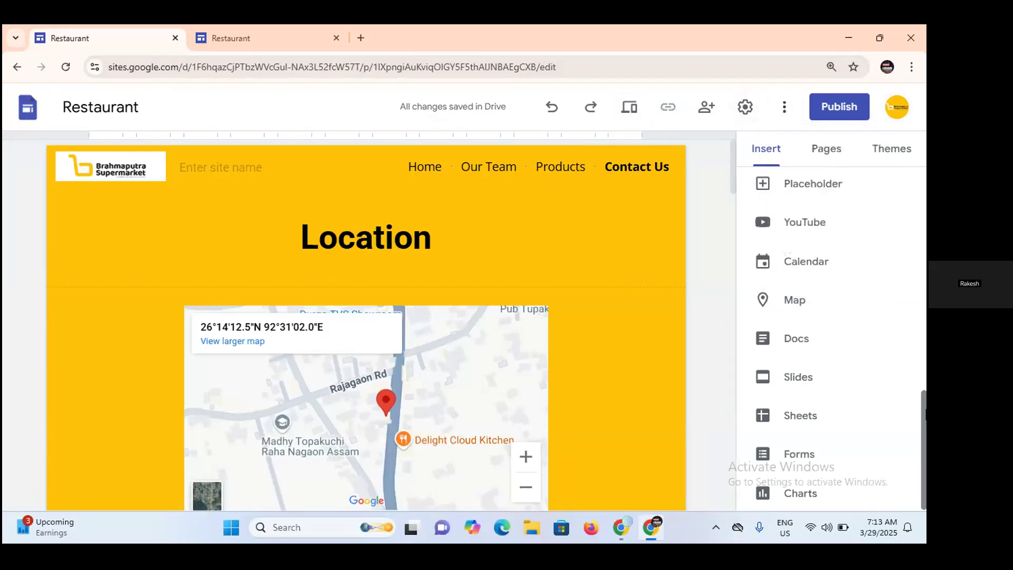
pyautogui.moveTo(921, 432); pyautogui.dragTo(916, 477)
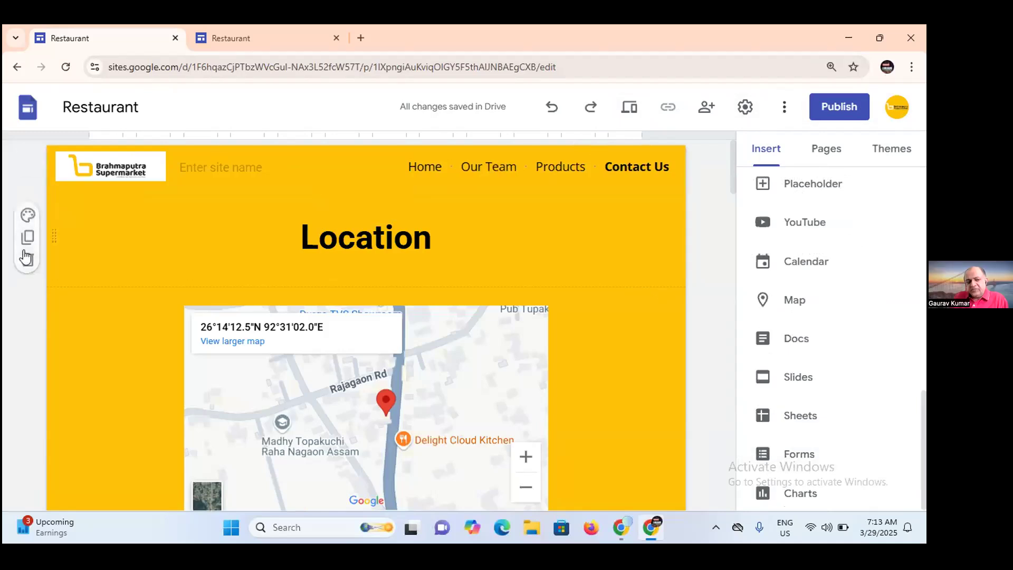
pyautogui.click(27, 215)
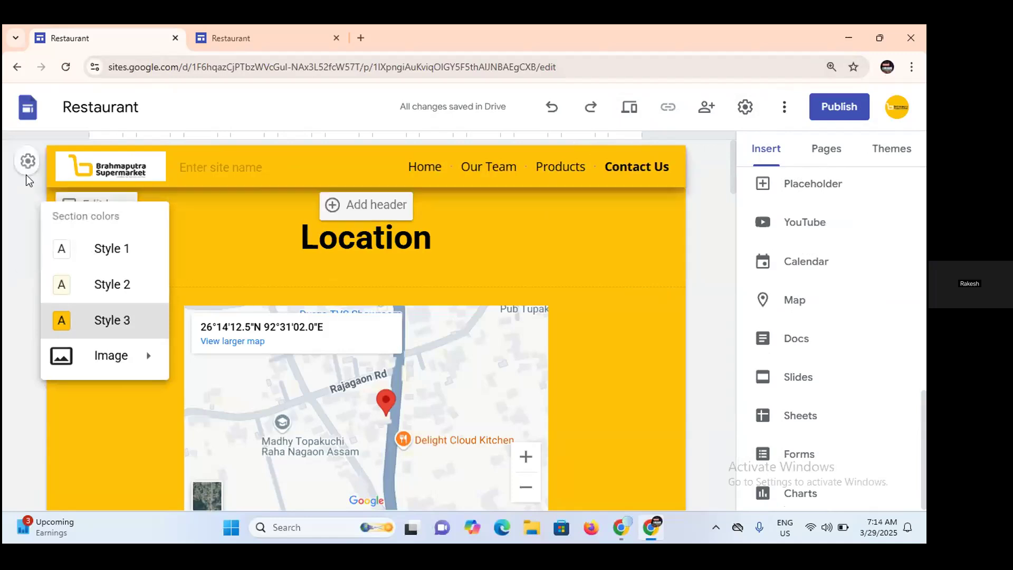
pyautogui.click(26, 175)
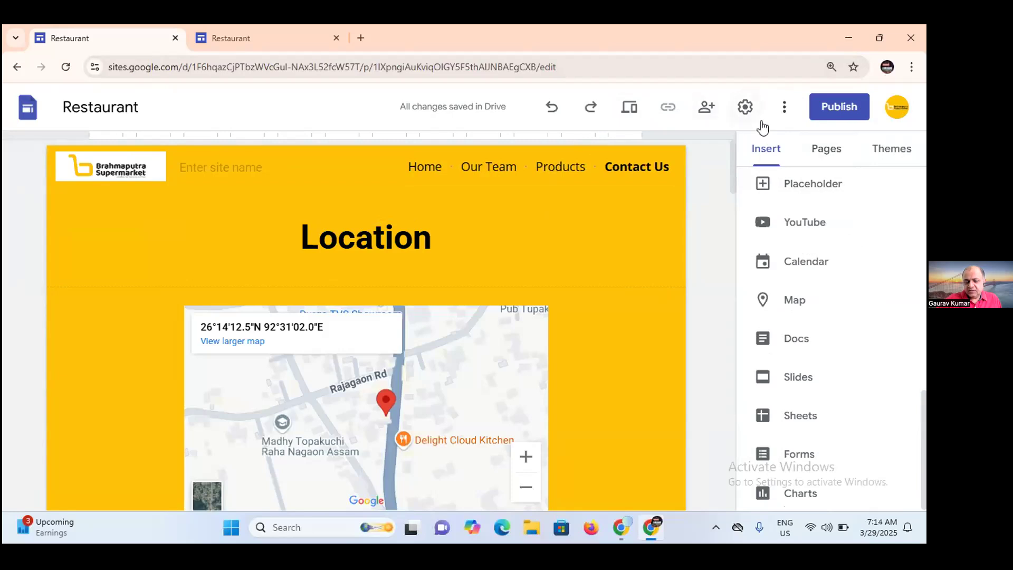
# Start the custom domain setup in the site's settings.
pyautogui.click(744, 108)
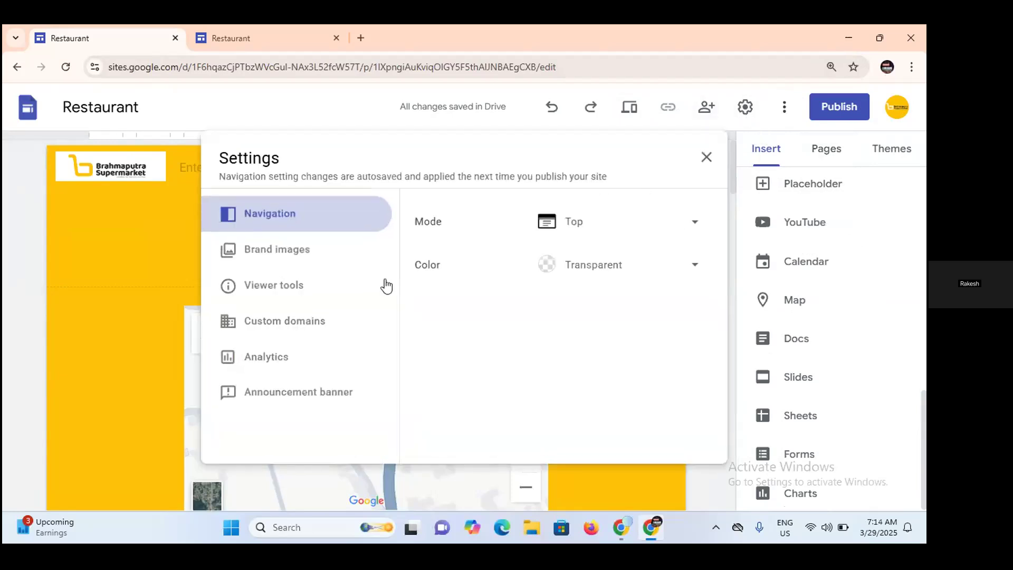
pyautogui.click(265, 331)
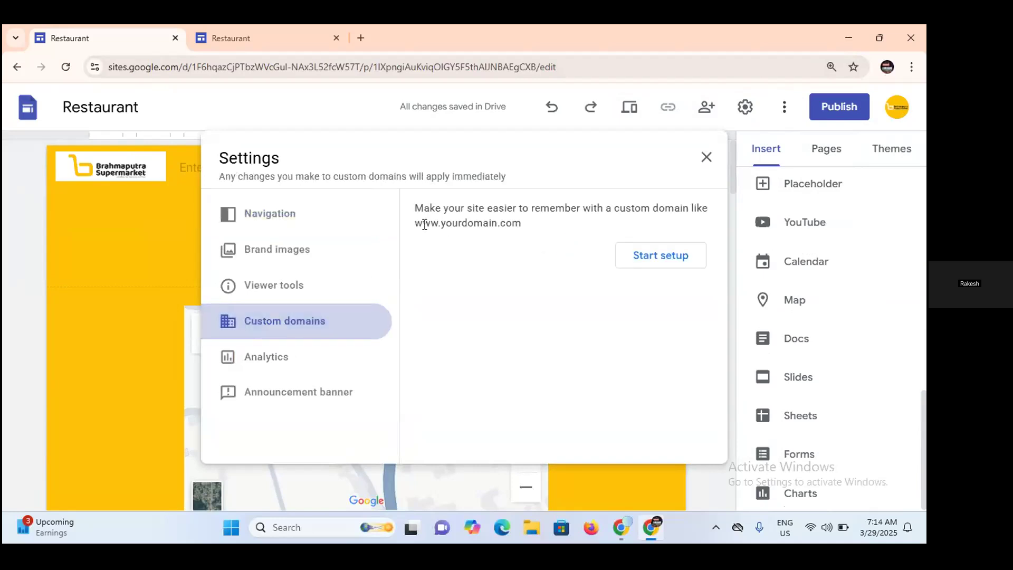
pyautogui.click(633, 256)
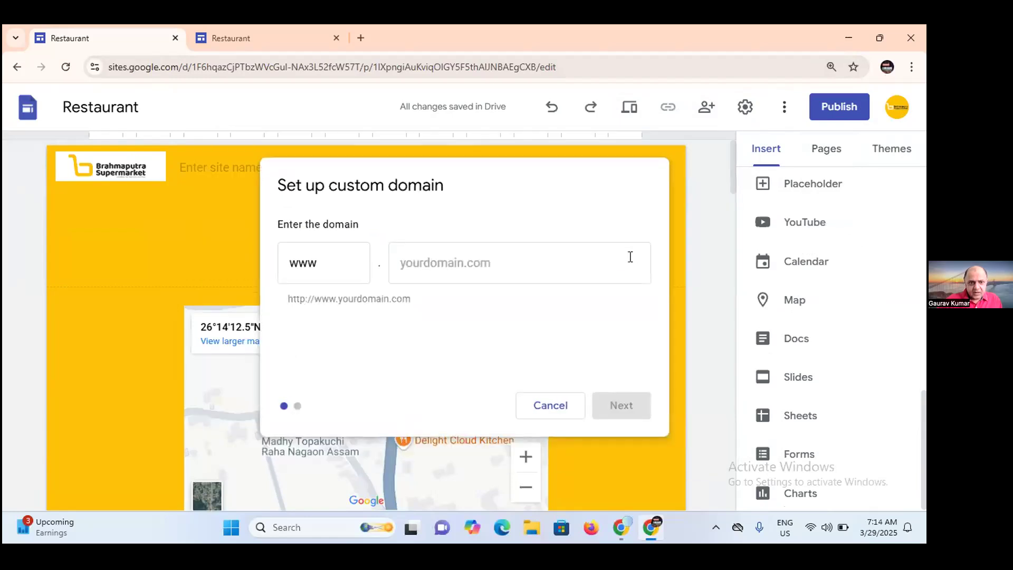
# Try brahmaputrasupermarket.com with the www prefix as the site's custom domain.
pyautogui.click(410, 269)
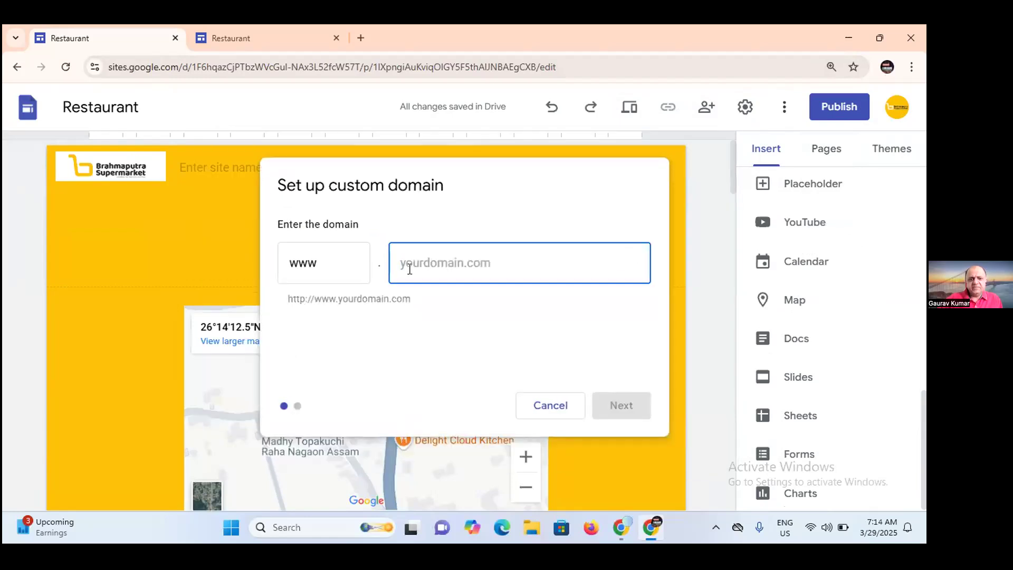
pyautogui.write('brah')
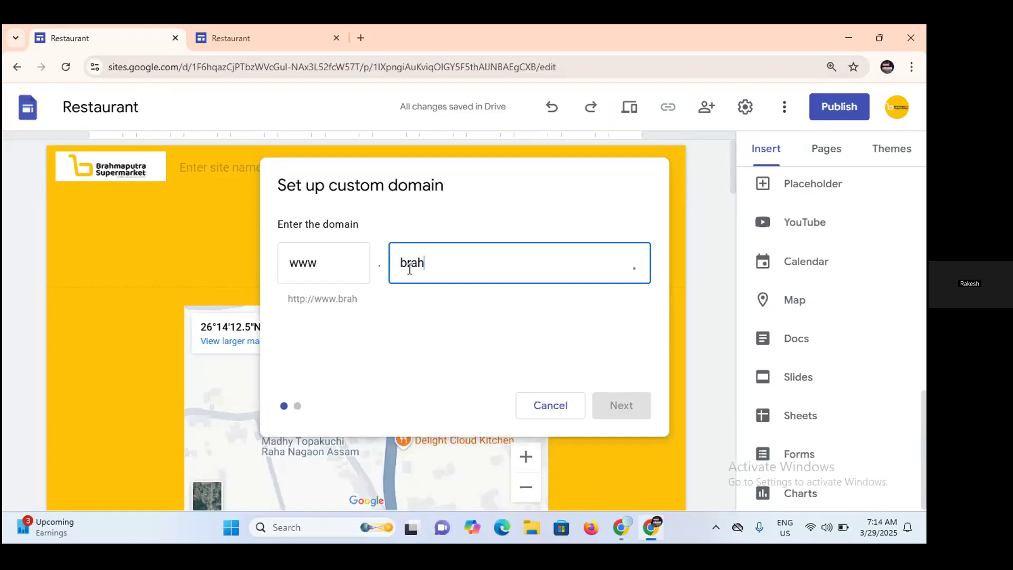
pyautogui.press('BackSpace')
pyautogui.press('BackSpace')
pyautogui.press('BackSpace')
pyautogui.press('BackSpace')
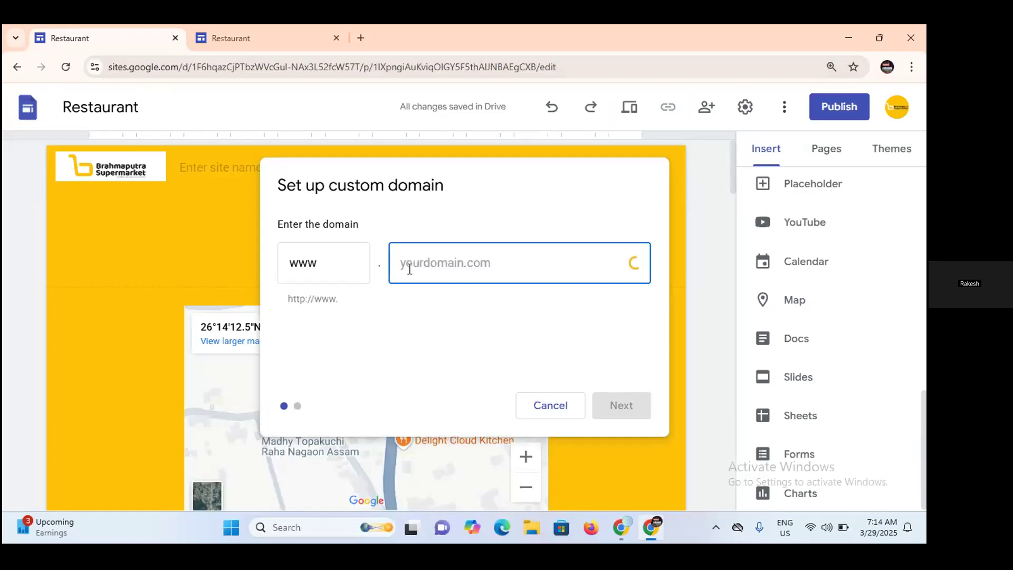
pyautogui.write('brah')
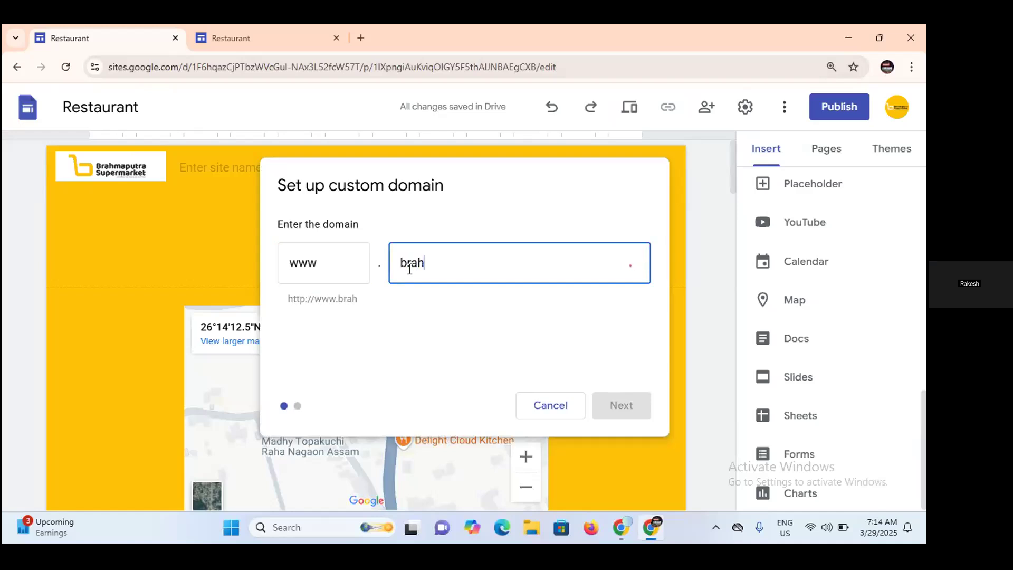
pyautogui.write('maputra')
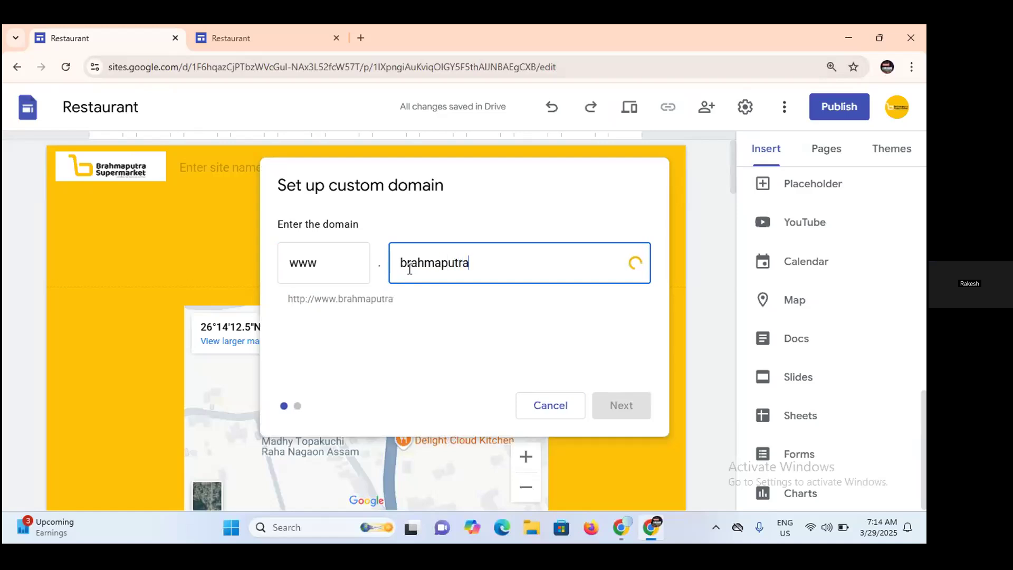
pyautogui.write('supermark')
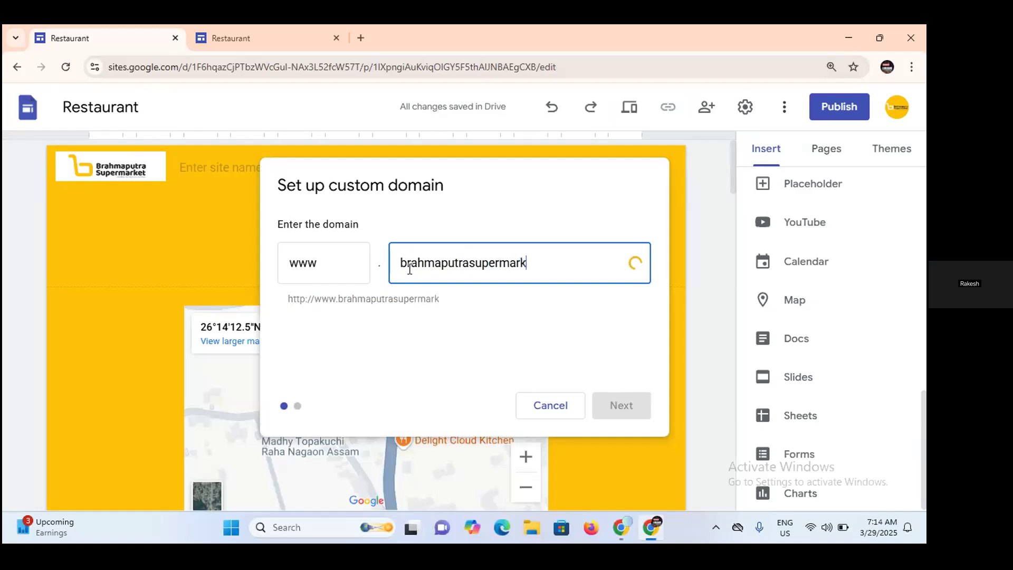
pyautogui.write('et')
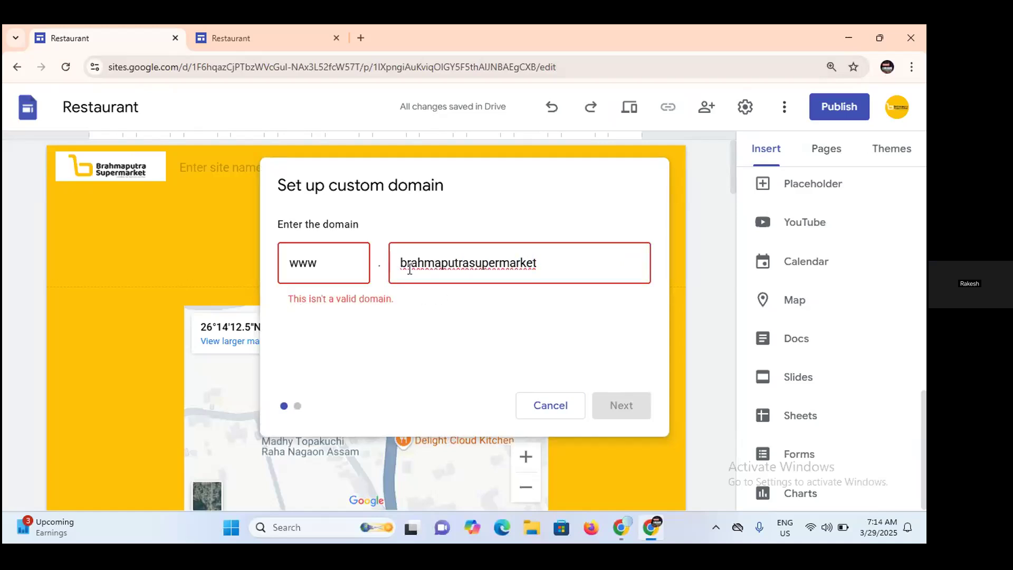
pyautogui.write('.com')
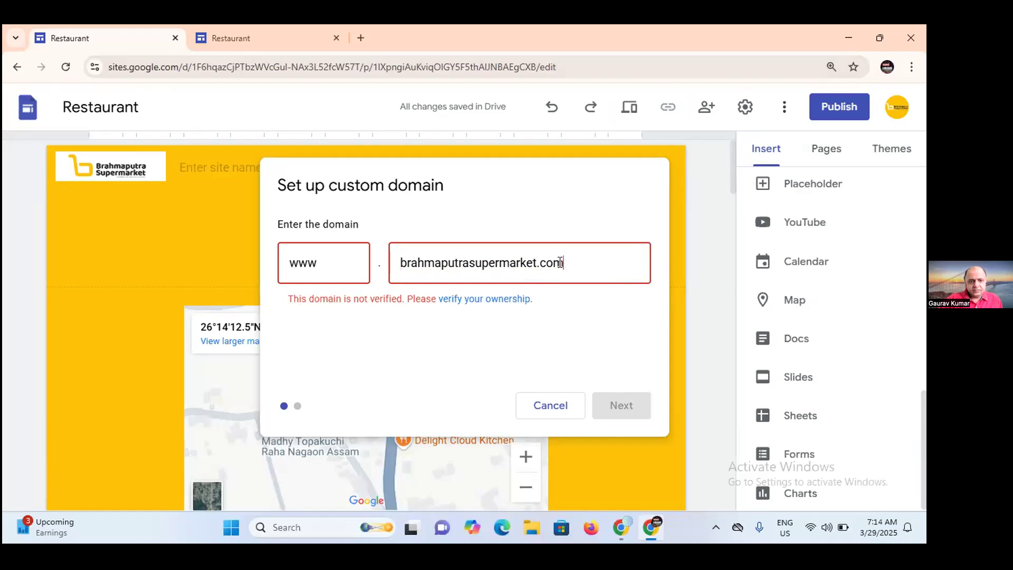
# Replace the custom domain entry with cyrrup.com, keeping the www prefix.
pyautogui.moveTo(563, 264); pyautogui.dragTo(339, 256)
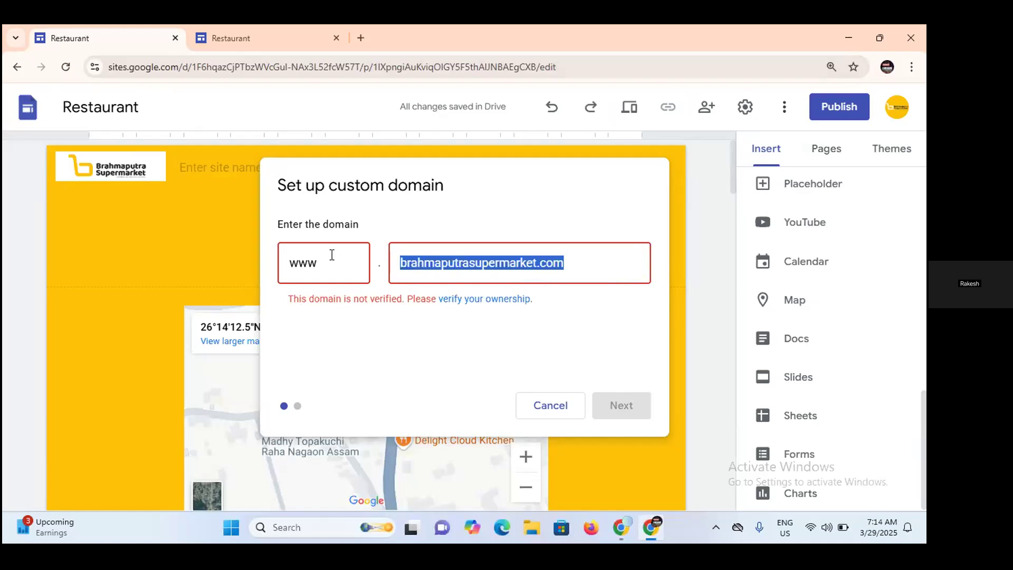
pyautogui.write('syru')
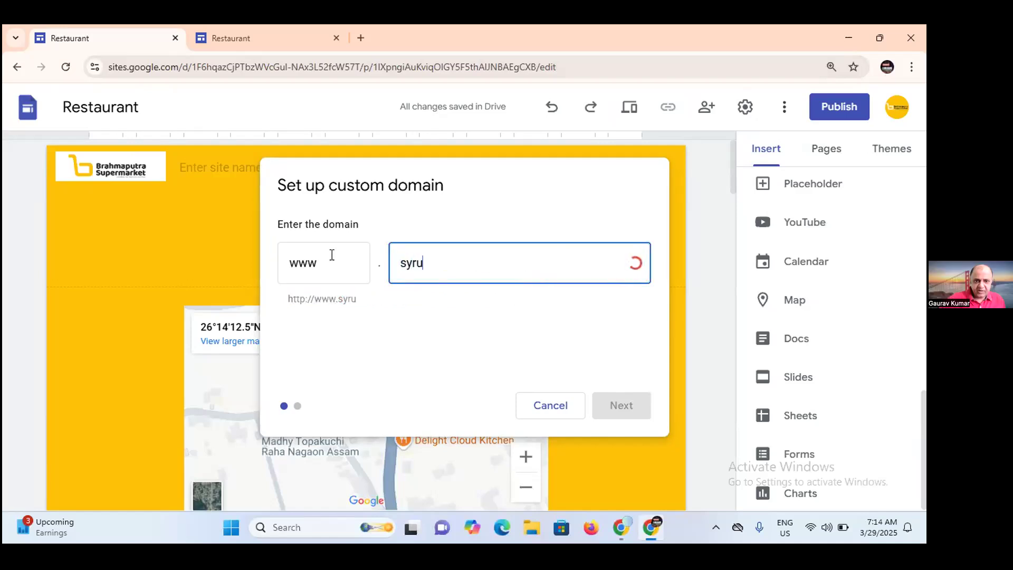
pyautogui.press('BackSpace')
pyautogui.press('BackSpace')
pyautogui.press('BackSpace')
pyautogui.press('BackSpace')
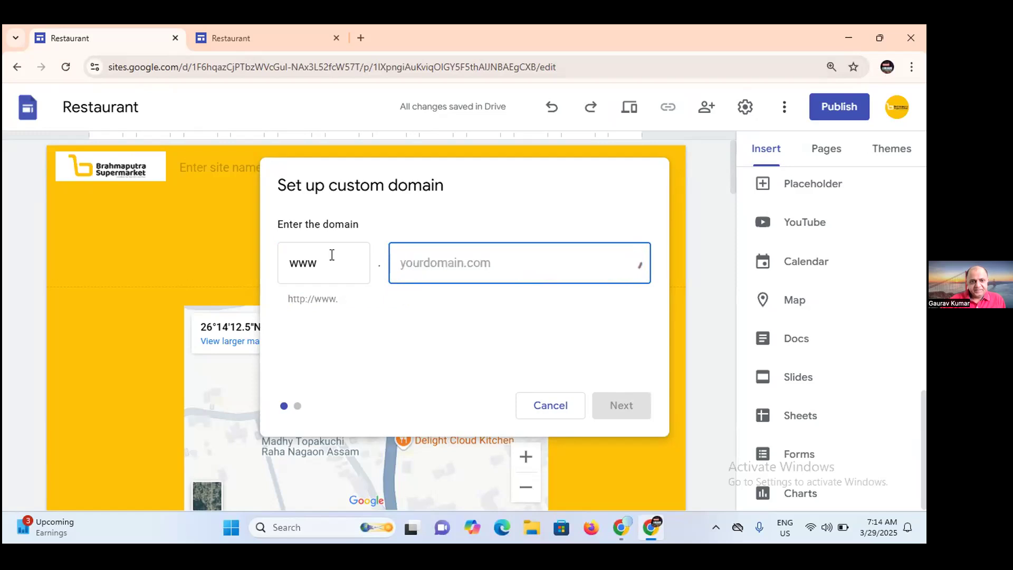
pyautogui.write('c')
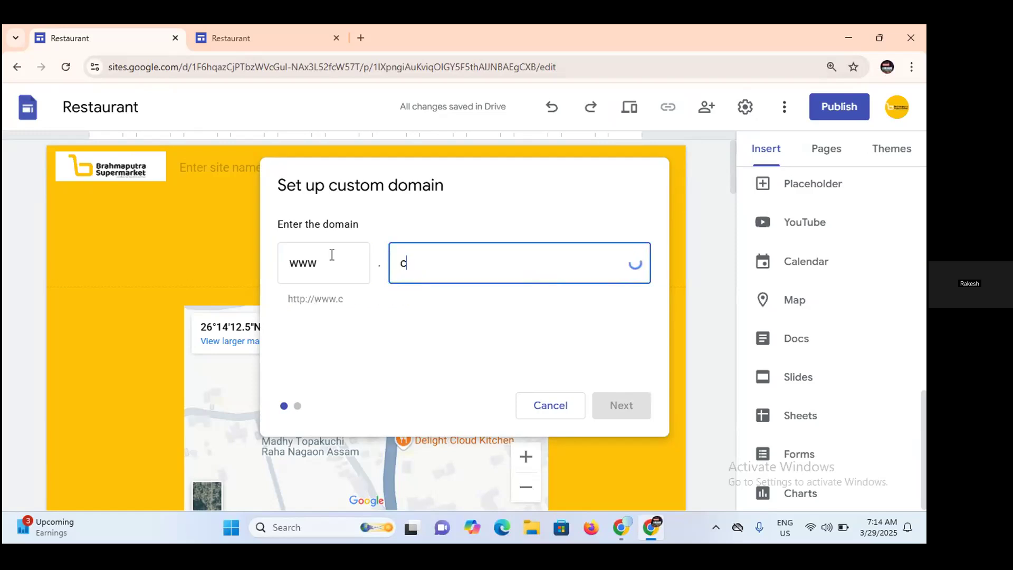
pyautogui.write('yrrup.com')
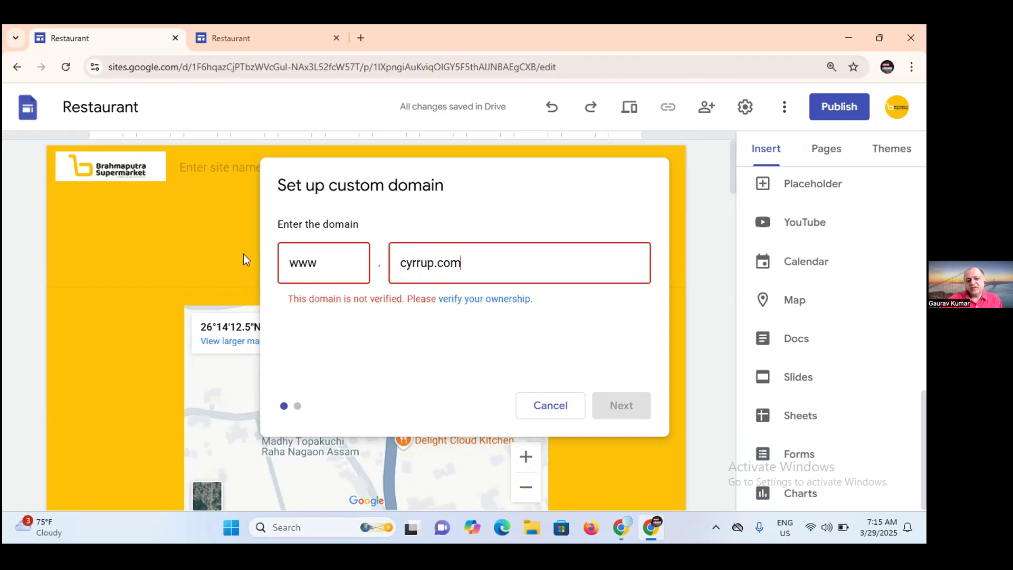
pyautogui.click(467, 299)
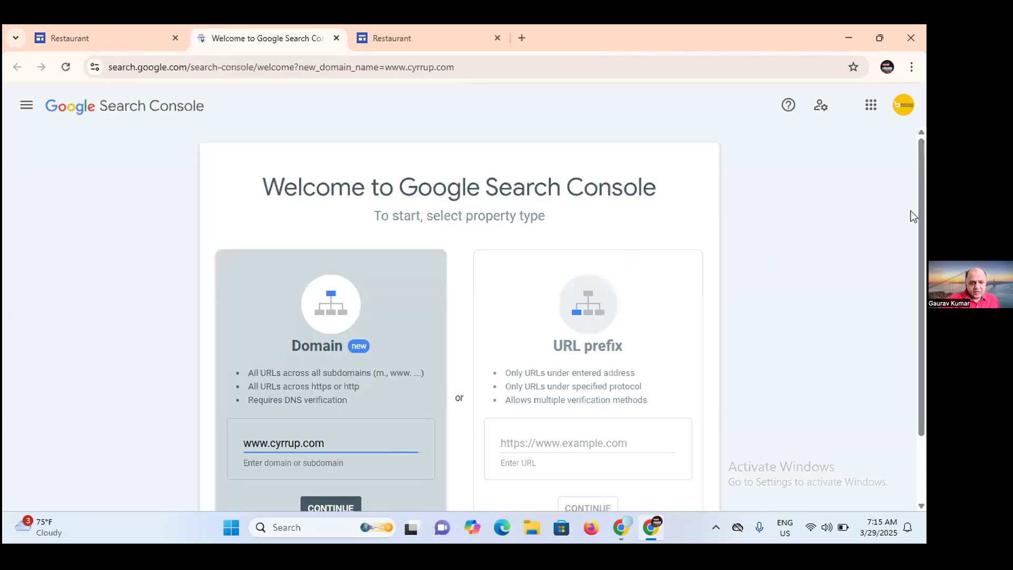
pyautogui.moveTo(922, 221); pyautogui.dragTo(923, 284)
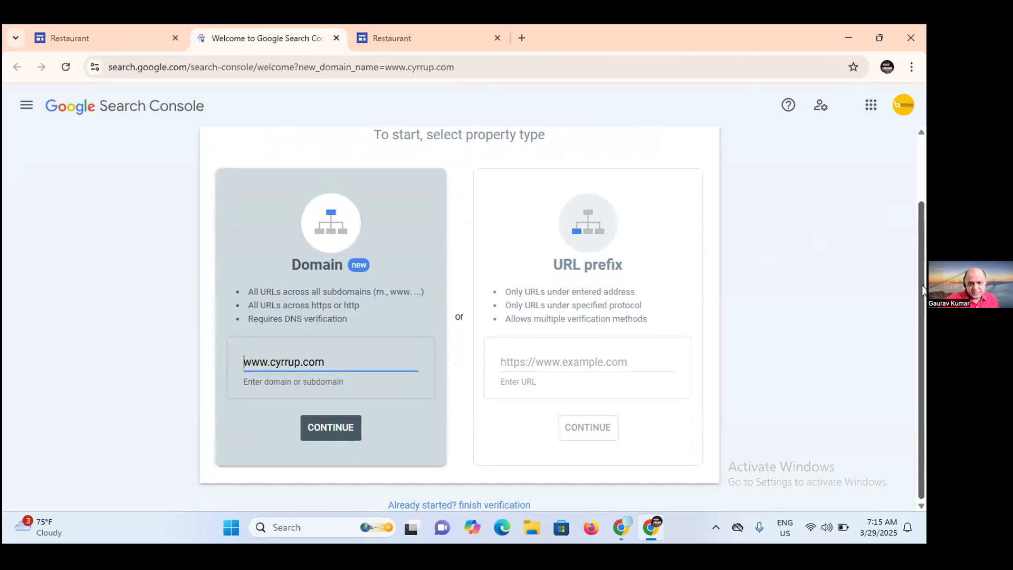
pyautogui.click(334, 425)
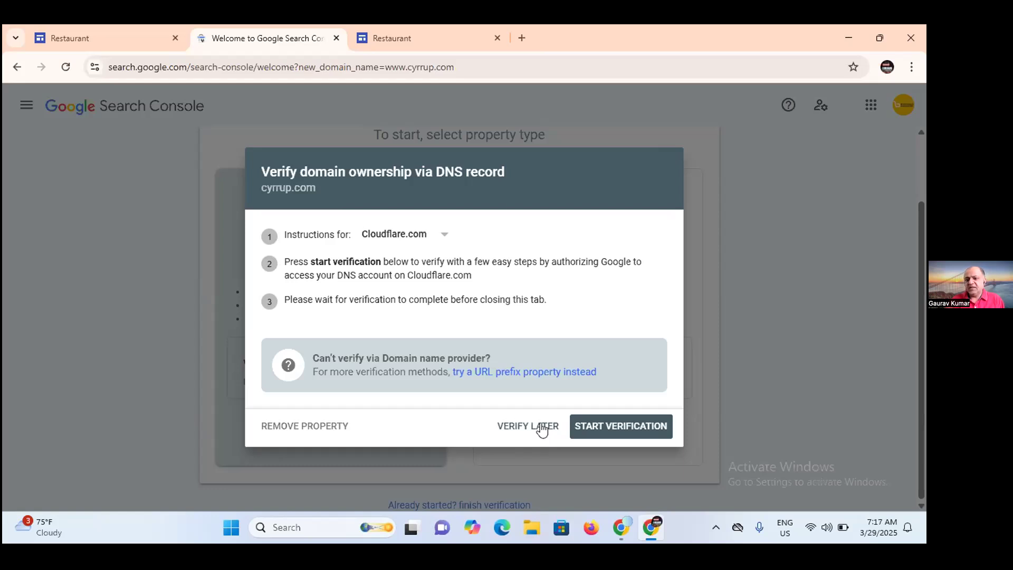
pyautogui.click(536, 430)
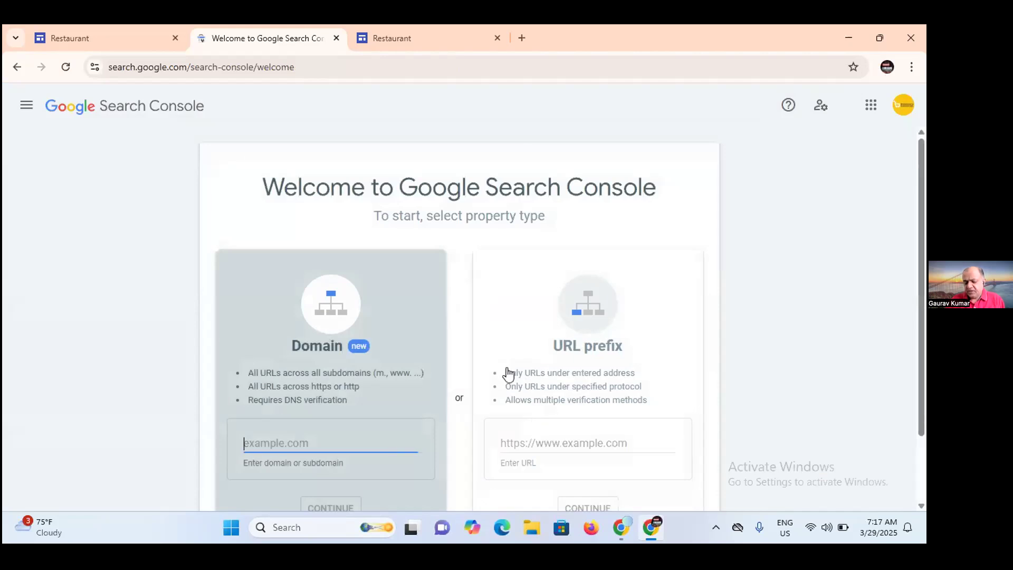
pyautogui.scroll(-2, 919, 293)
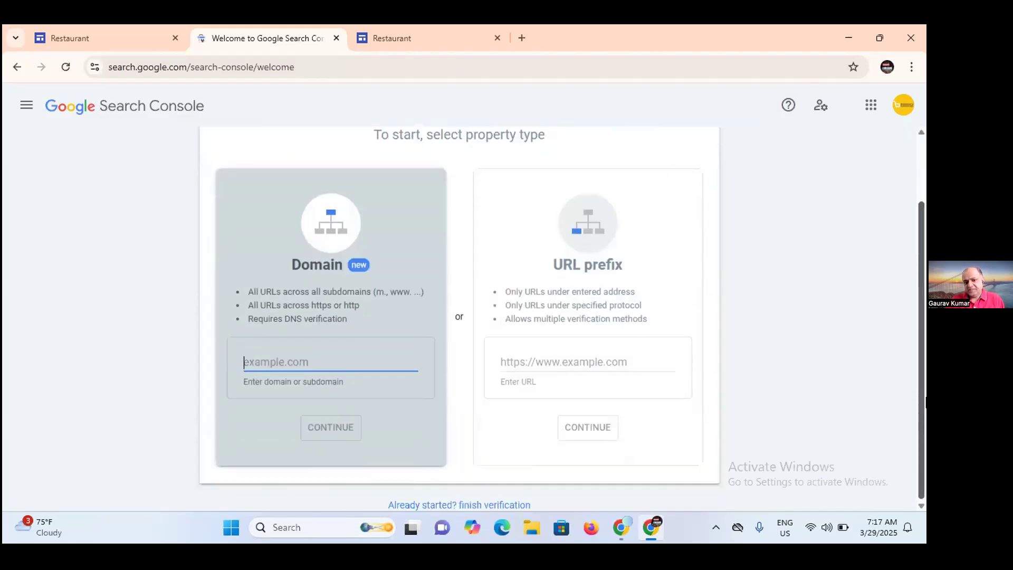
pyautogui.click(12, 67)
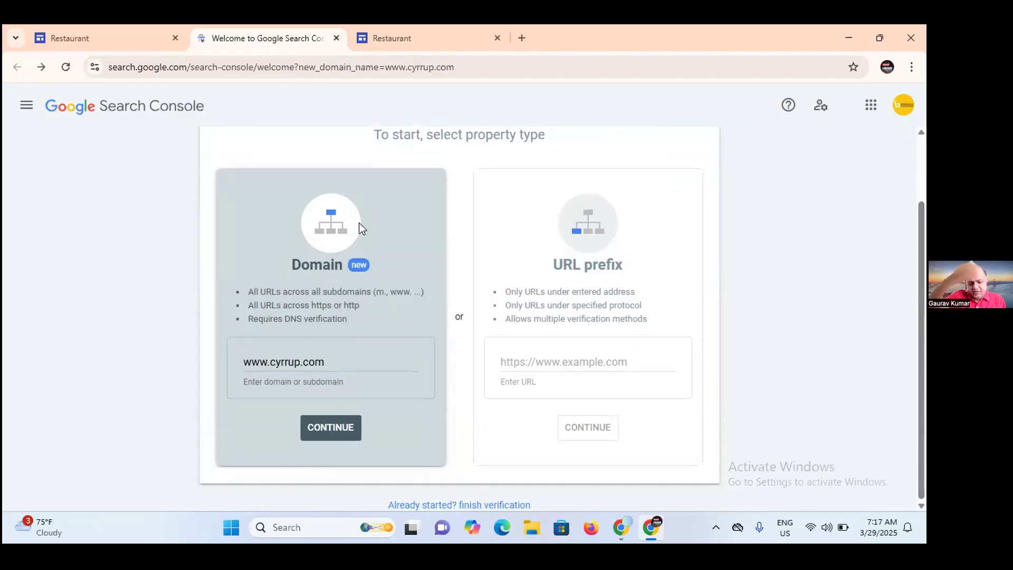
# Switch to the Zoom meeting window and stop sharing the screen.
pyautogui.moveTo(620, 516)
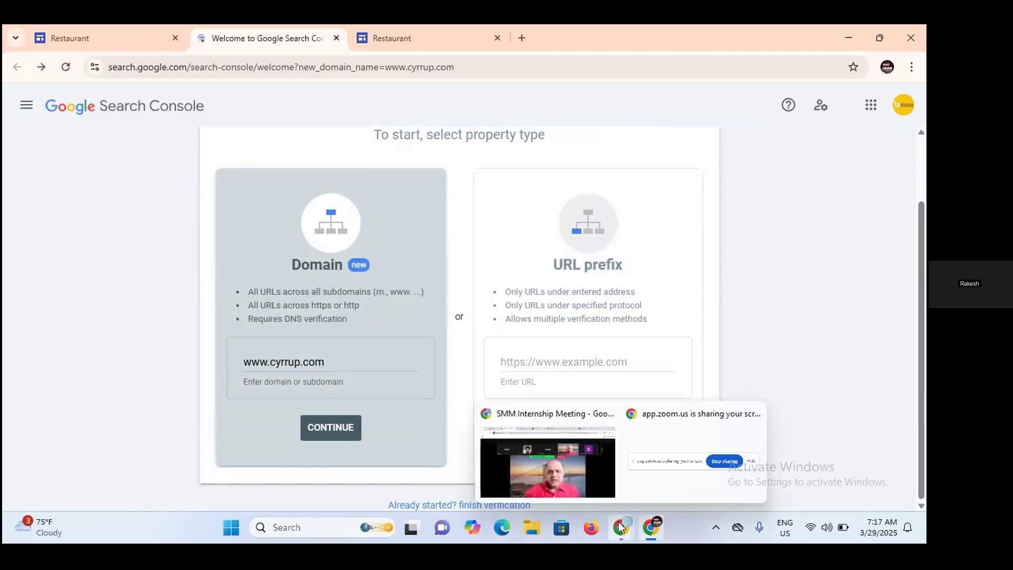
pyautogui.click(584, 480)
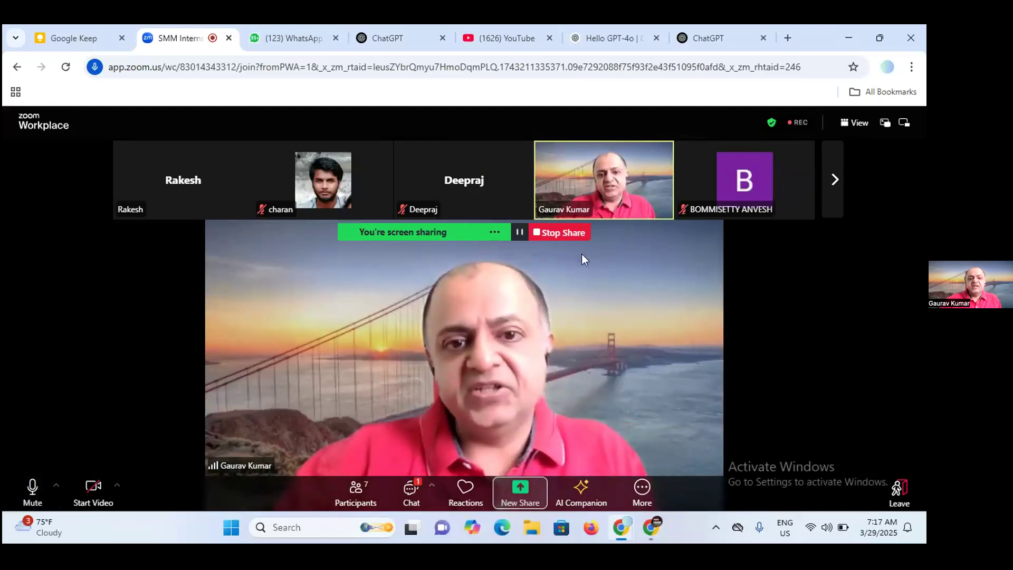
pyautogui.click(564, 232)
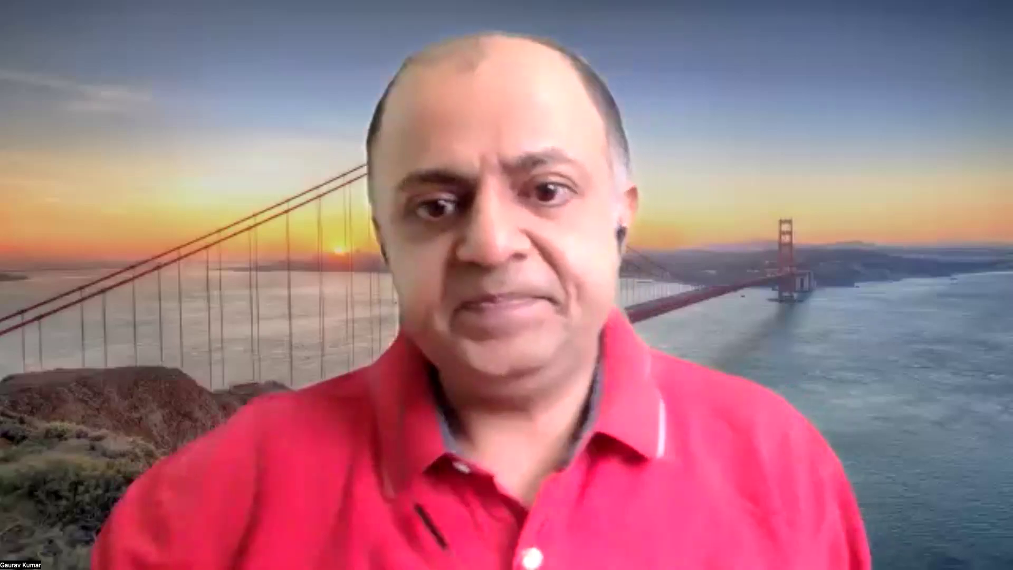
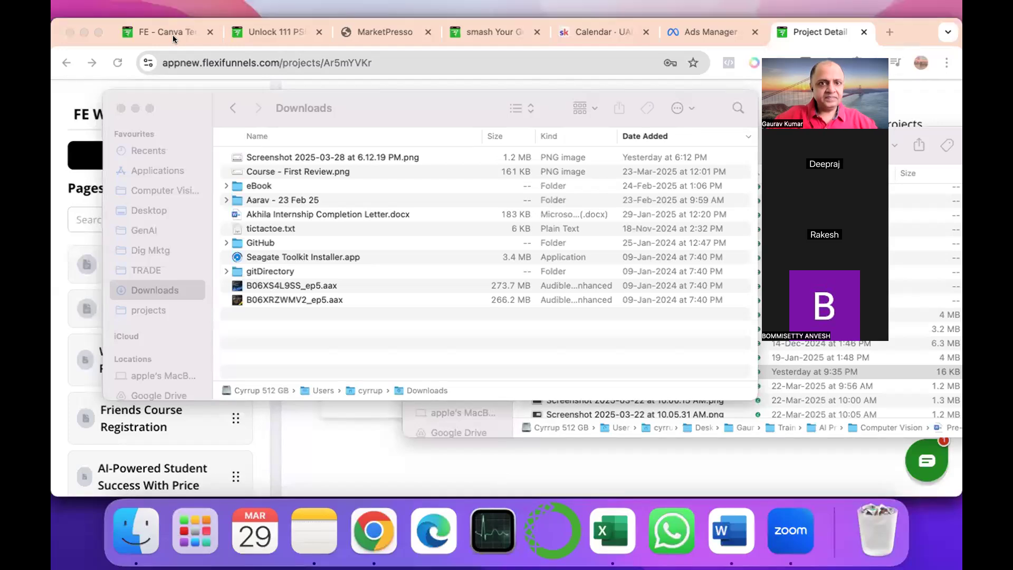
# Switch to Chrome and open the Sample Sales Landing Page from the FlexiFunnels project for editing.
pyautogui.press('super+Tab')
pyautogui.press('super+Tab')
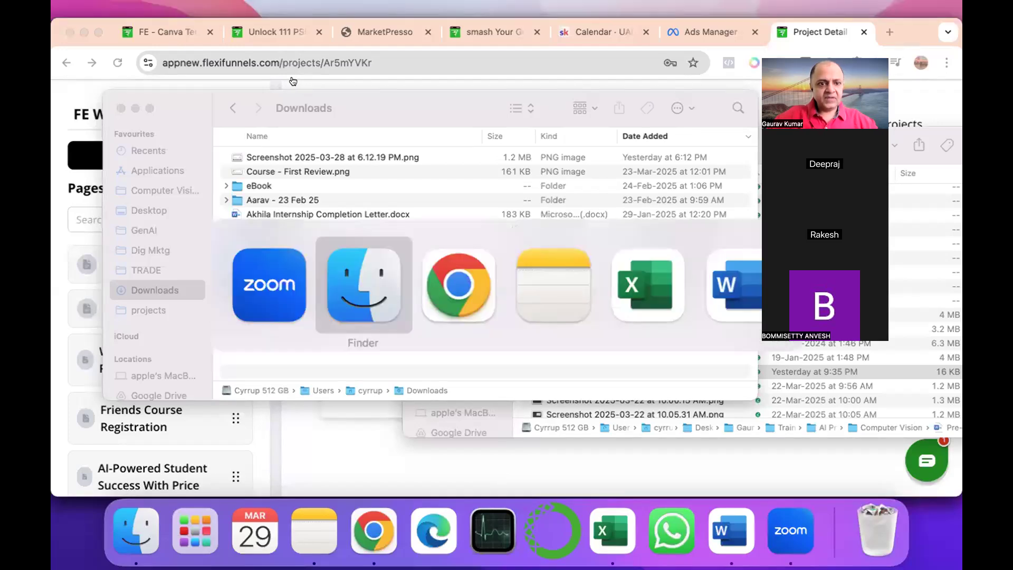
pyautogui.press('super+Tab')
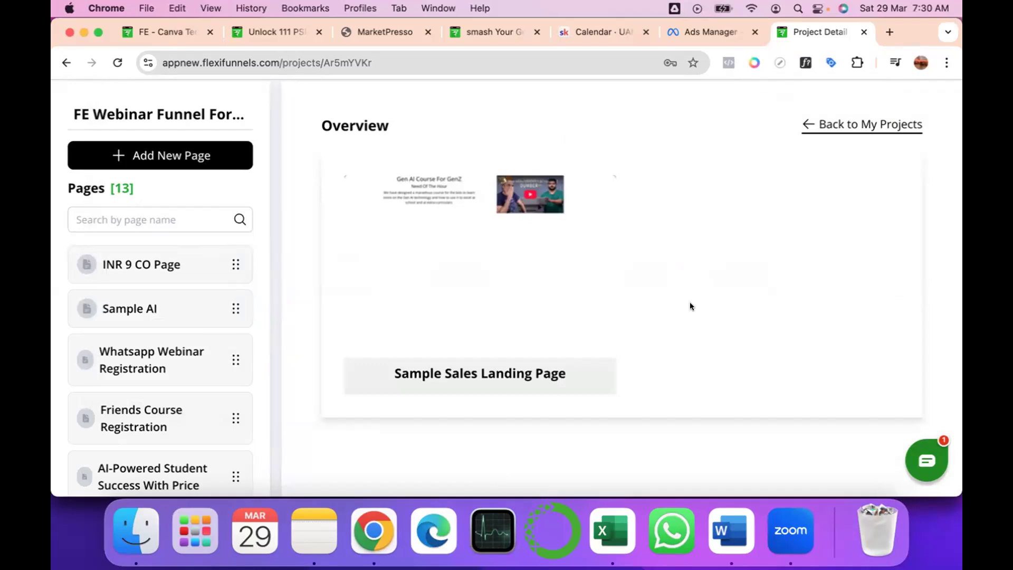
pyautogui.moveTo(377, 374)
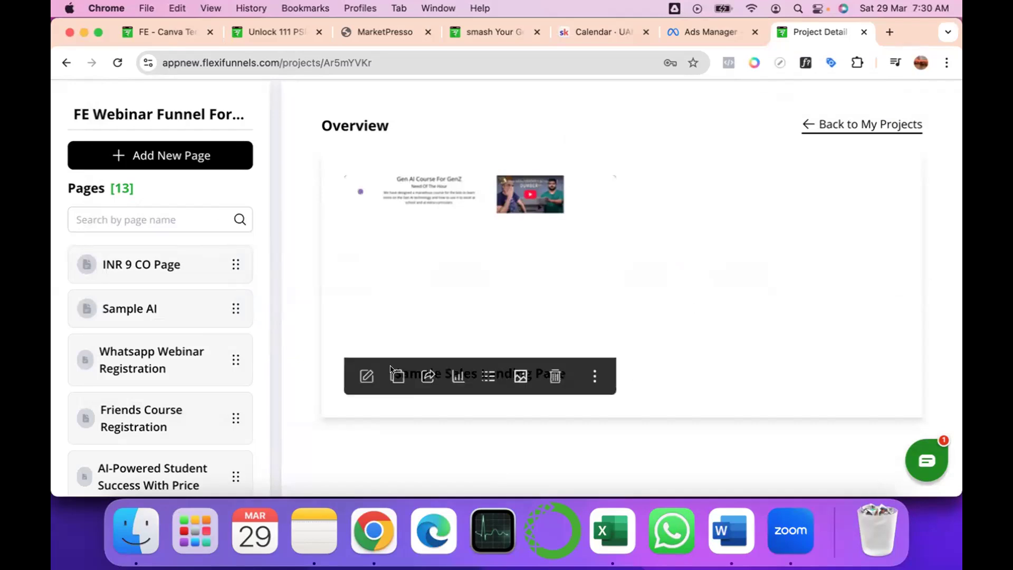
pyautogui.click(365, 376)
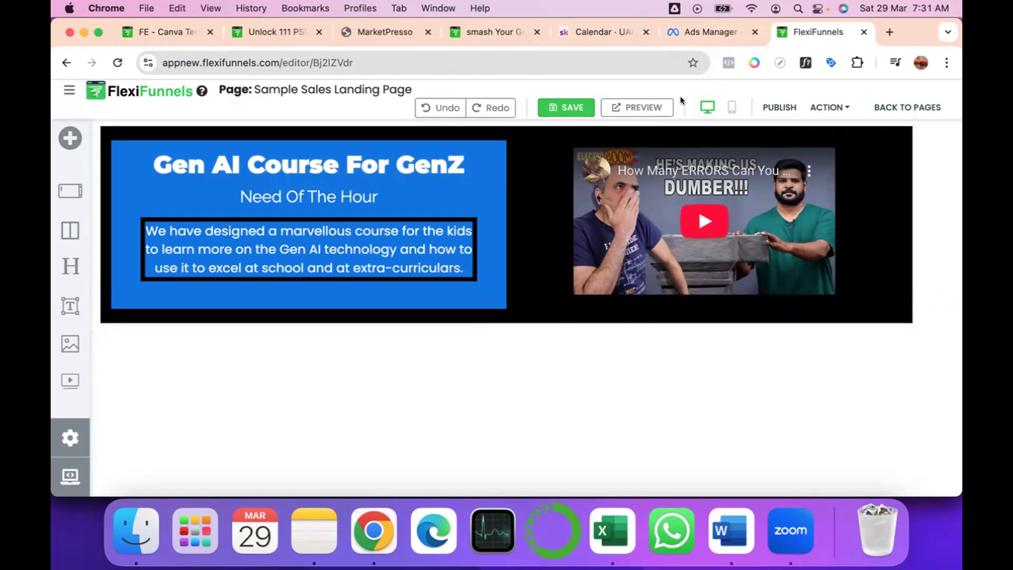
# Switch the page to its mobile layout and review it from the main heading down to the video.
pyautogui.click(730, 108)
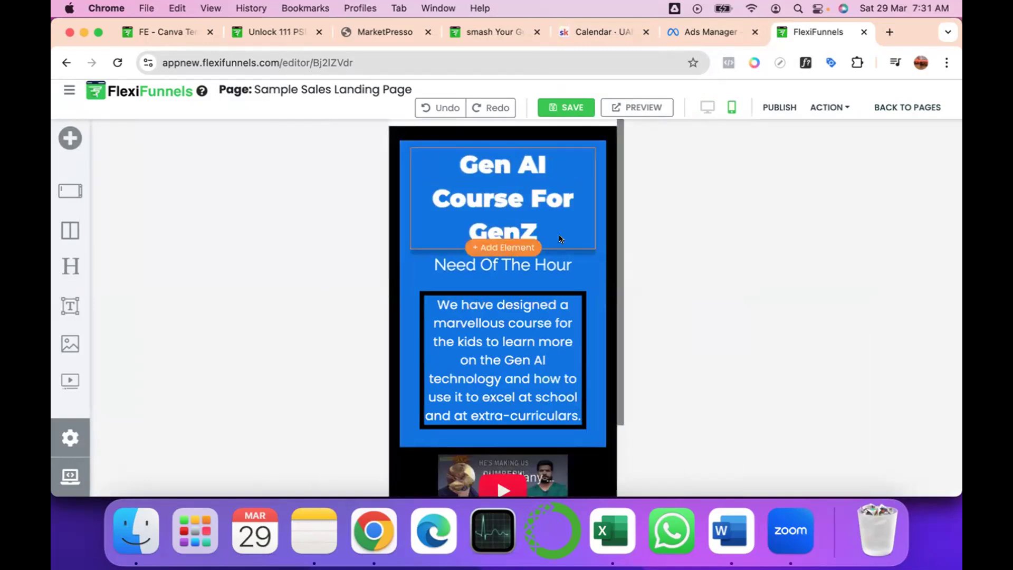
pyautogui.scroll(-3, 520, 359)
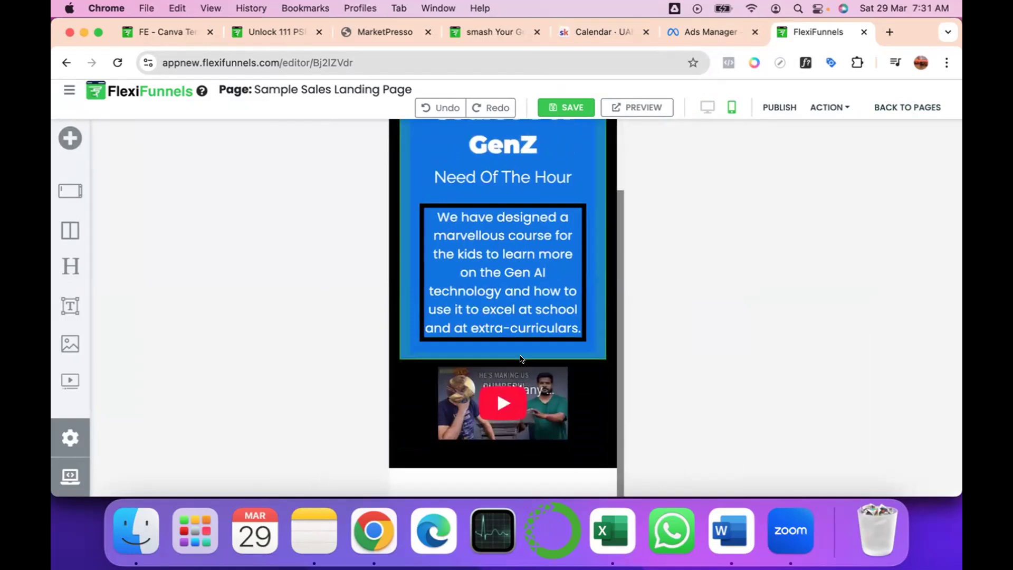
pyautogui.scroll(3, 520, 359)
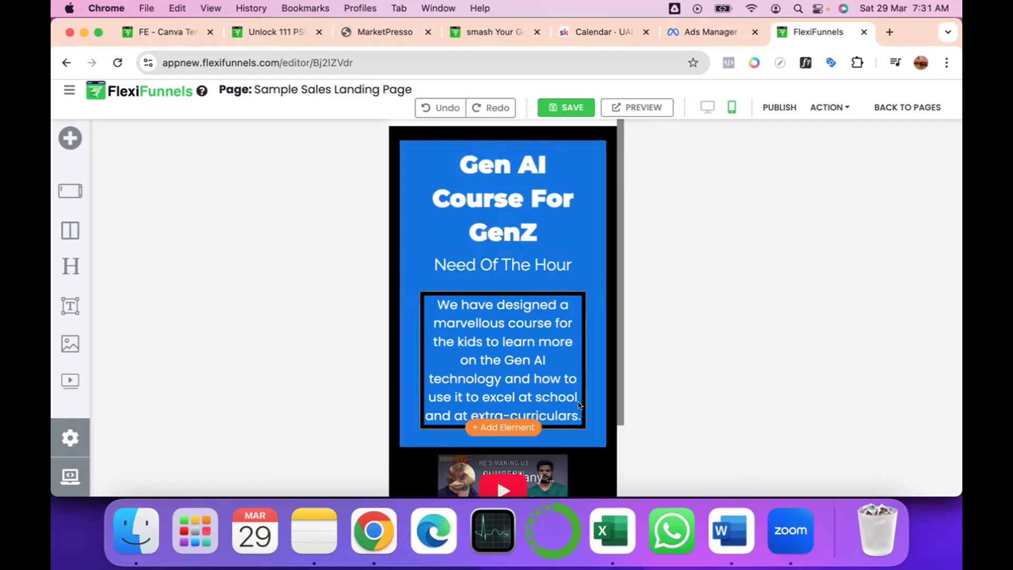
# Set the right padding of the blue text column to 150 px in the mobile layout and close its style settings.
pyautogui.click(602, 179)
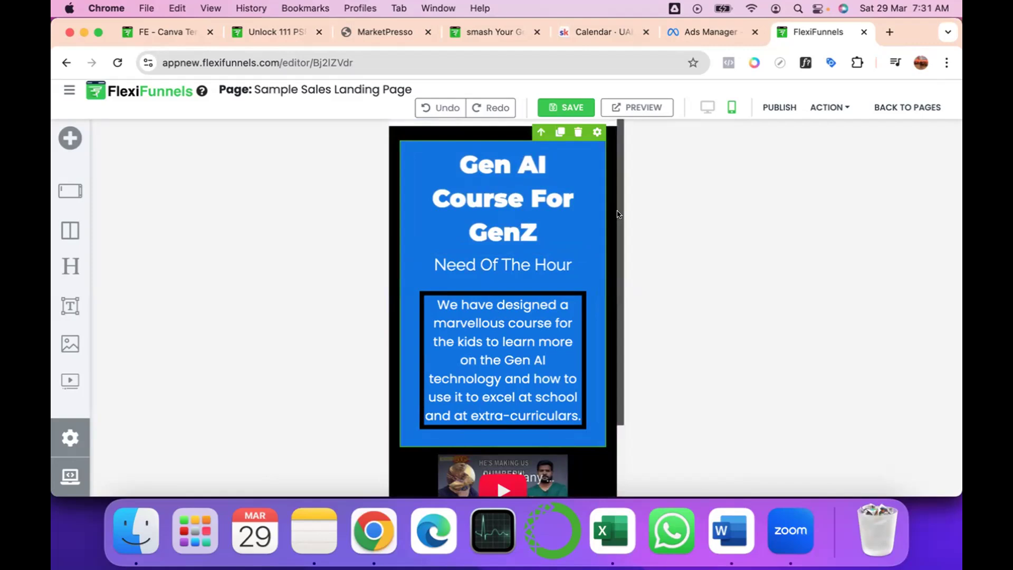
pyautogui.click(590, 132)
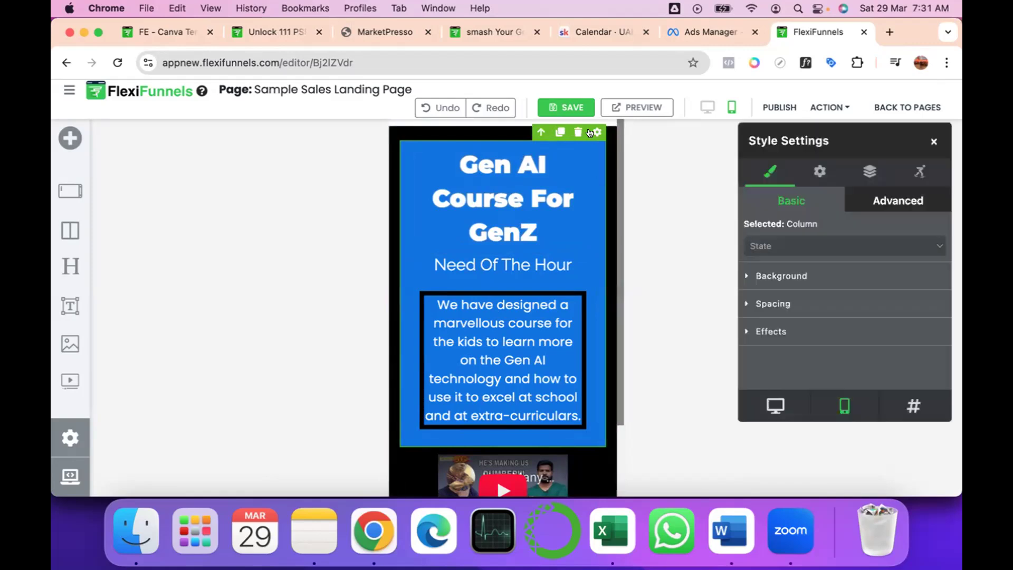
pyautogui.click(757, 305)
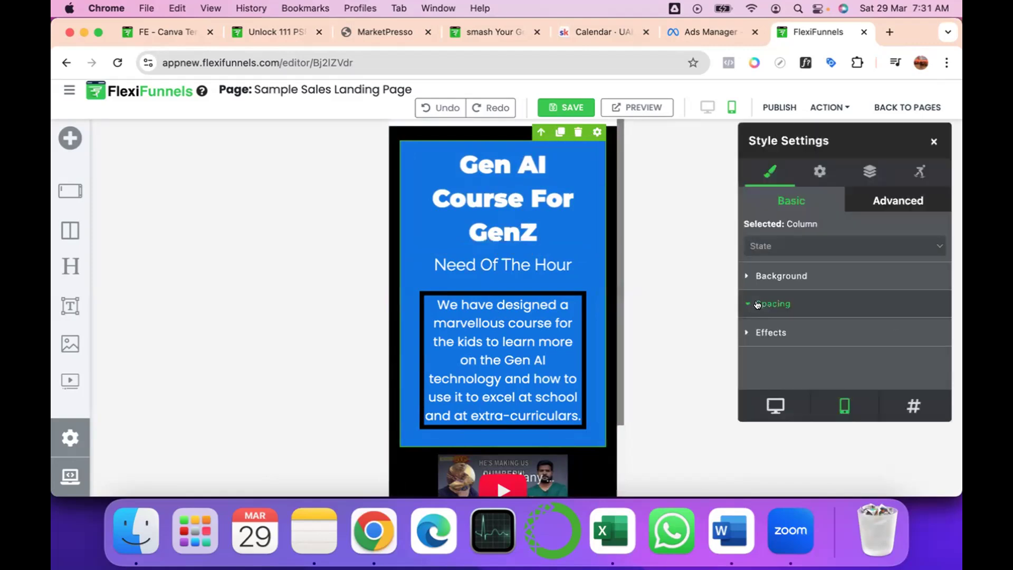
pyautogui.scroll(-5, 820, 272)
pyautogui.click(858, 247)
pyautogui.moveTo(757, 326); pyautogui.dragTo(907, 328)
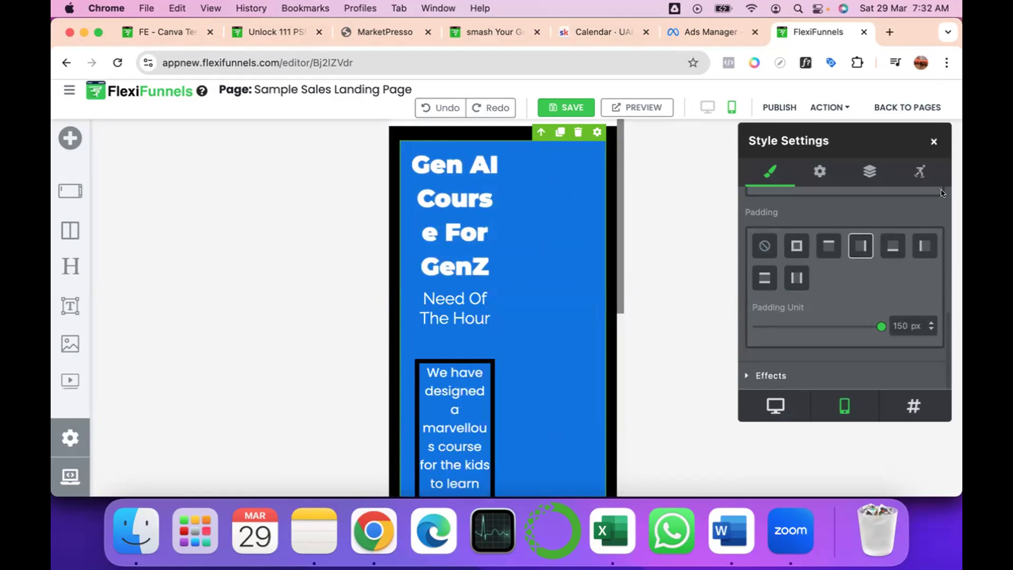
pyautogui.click(931, 139)
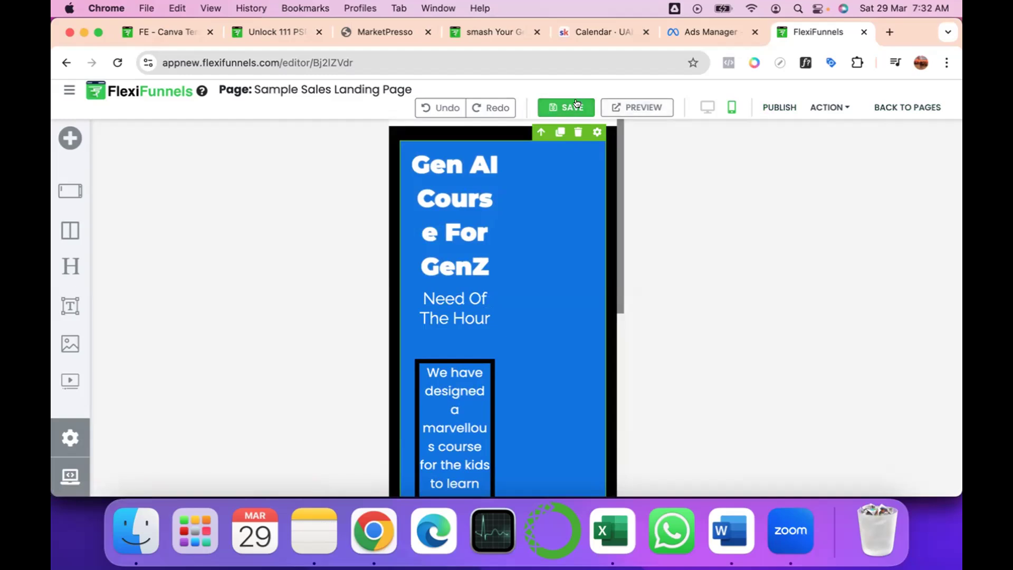
# Compare the desktop and mobile layouts and inspect the heading, subheading and blue column on mobile.
pyautogui.click(705, 108)
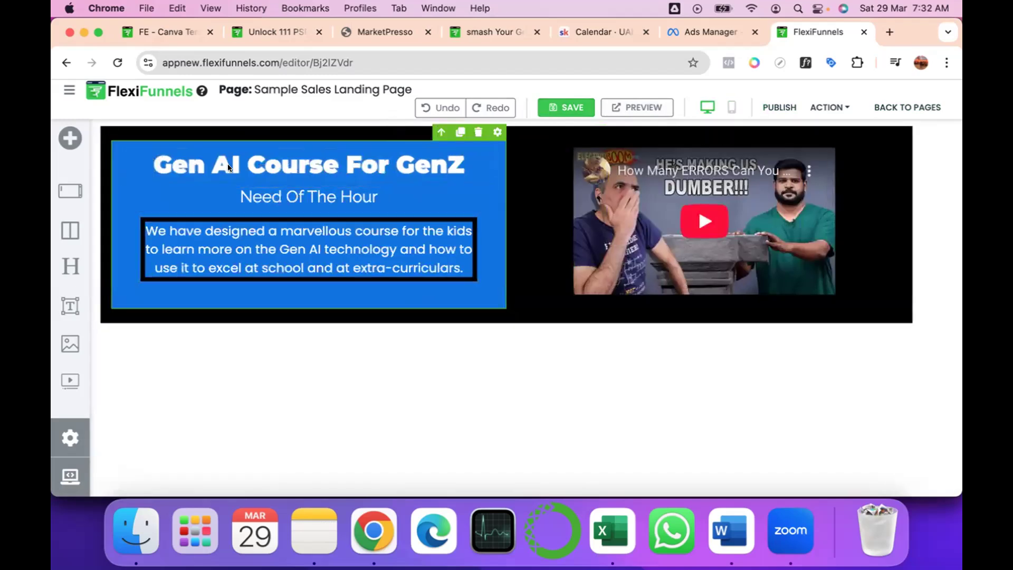
pyautogui.click(730, 109)
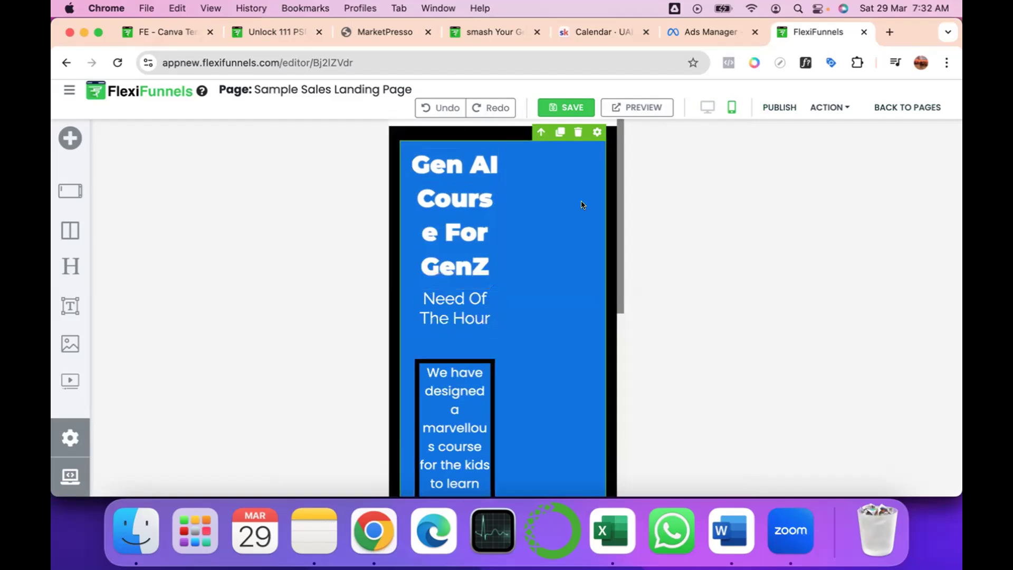
pyautogui.click(452, 167)
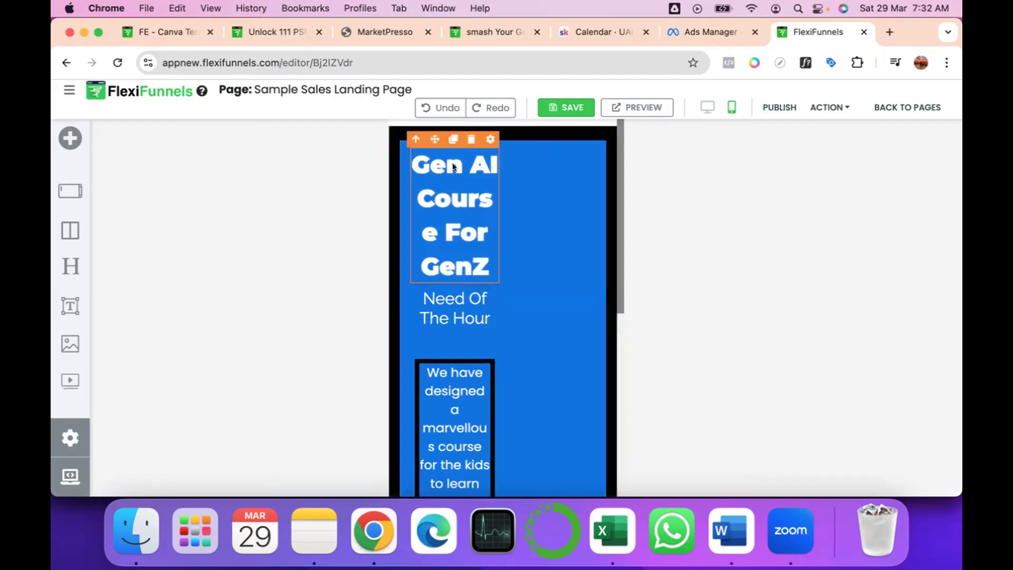
pyautogui.click(564, 193)
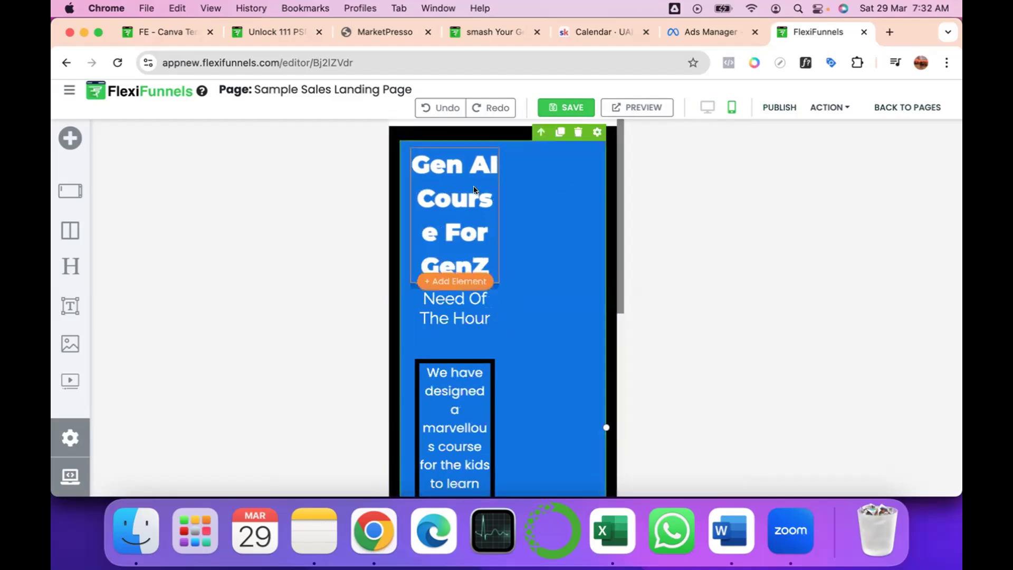
pyautogui.click(457, 260)
pyautogui.click(451, 316)
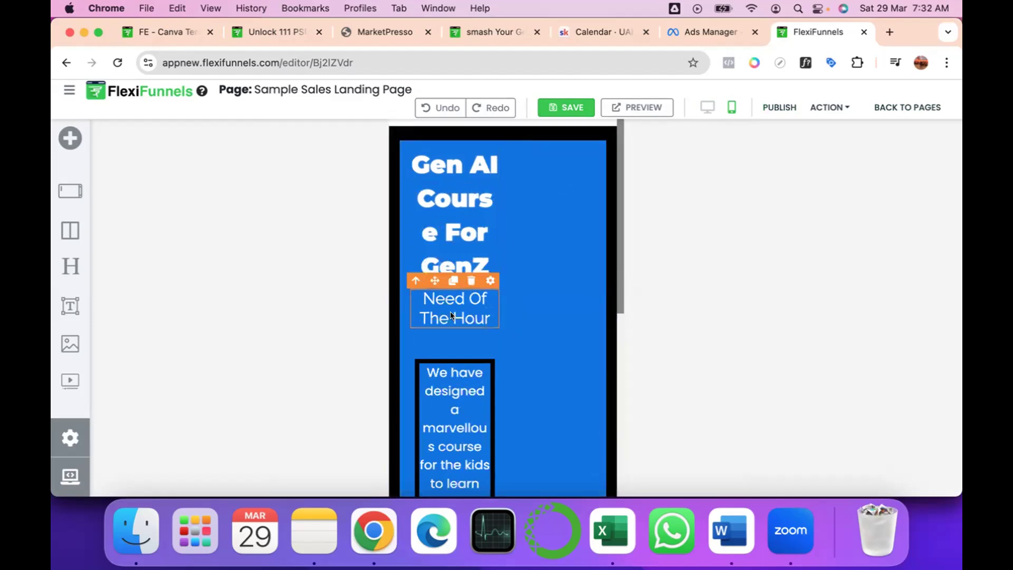
pyautogui.click(463, 221)
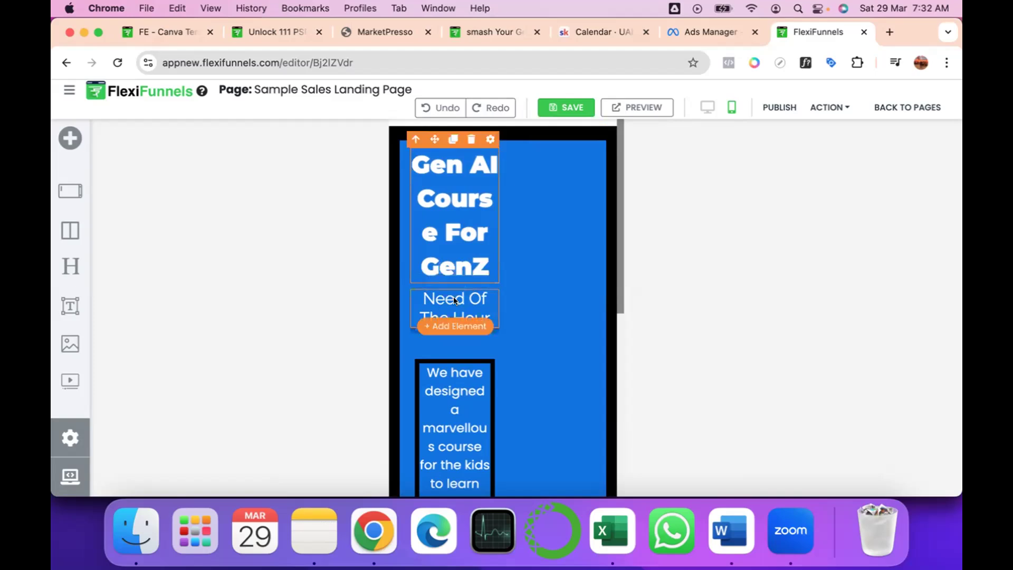
pyautogui.click(559, 153)
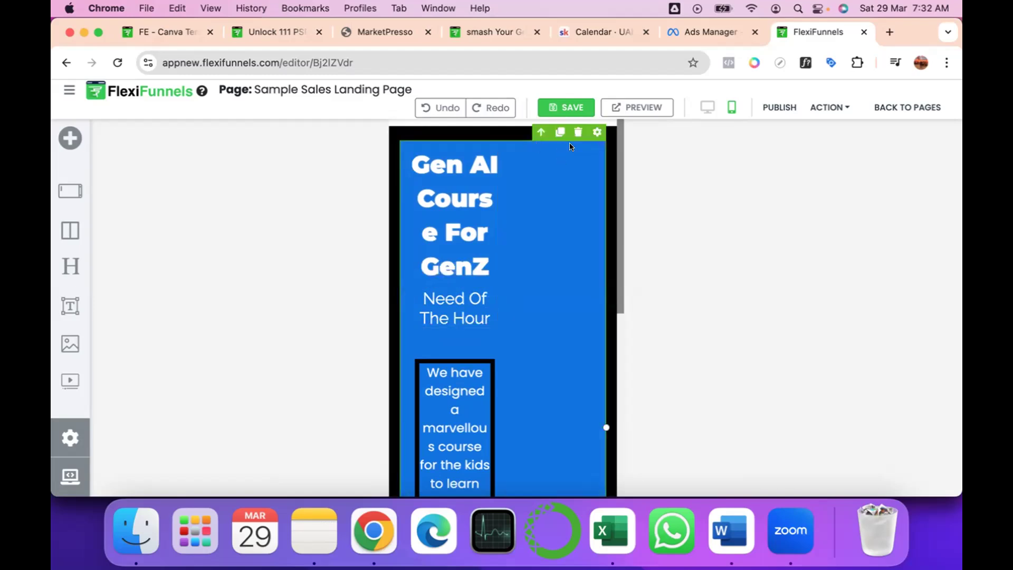
# Open the mobile style settings of the black outer section at its padding options.
pyautogui.click(614, 141)
pyautogui.click(613, 140)
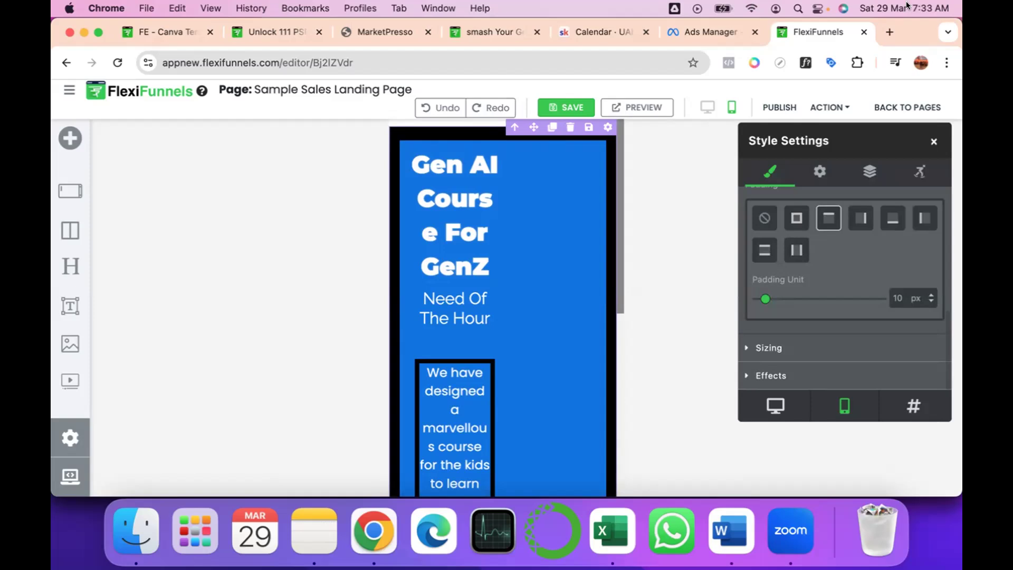
pyautogui.click(749, 8)
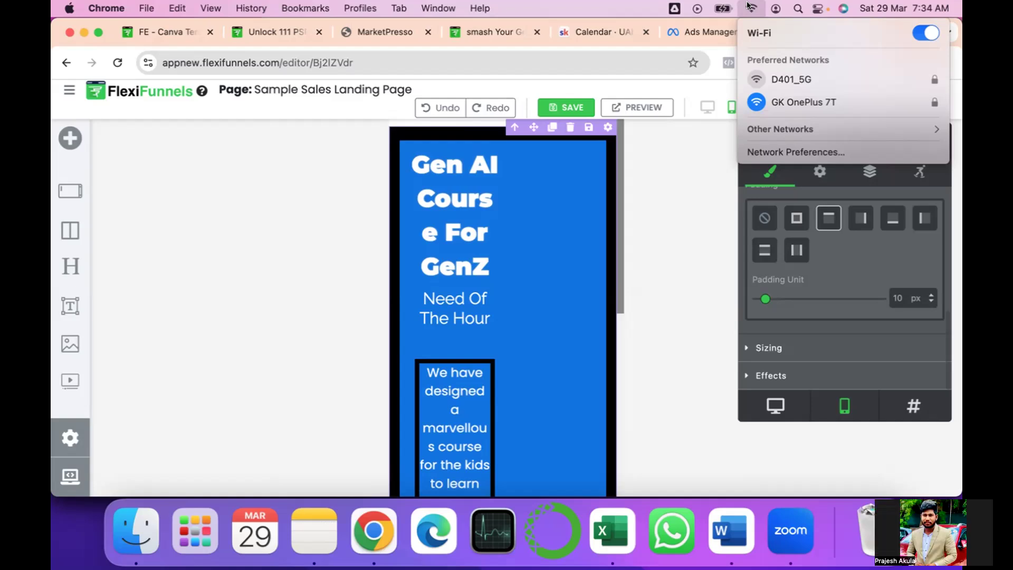
pyautogui.click(789, 327)
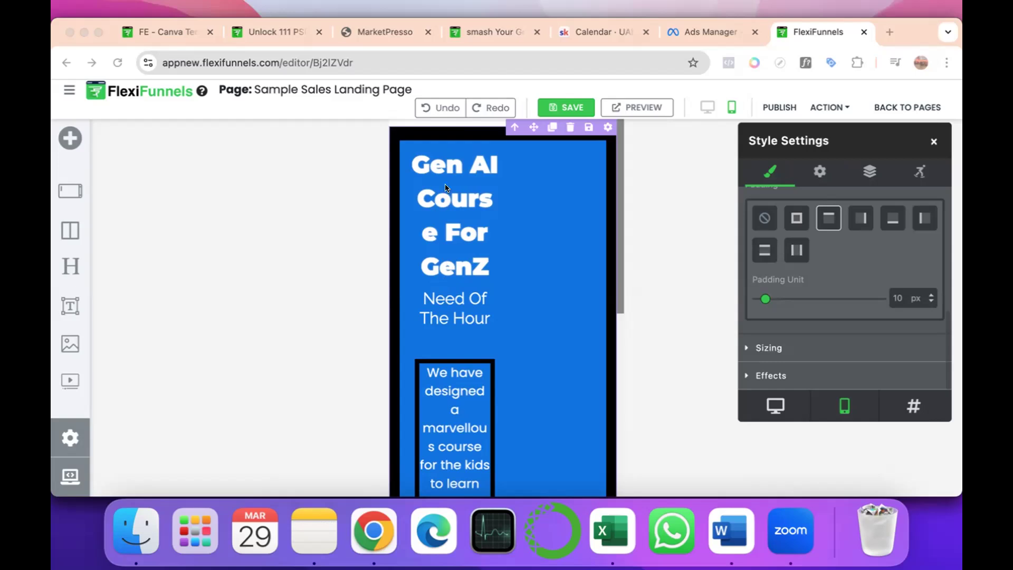
# Set the black outer section's right padding to 0 px in the mobile layout.
pyautogui.click(493, 231)
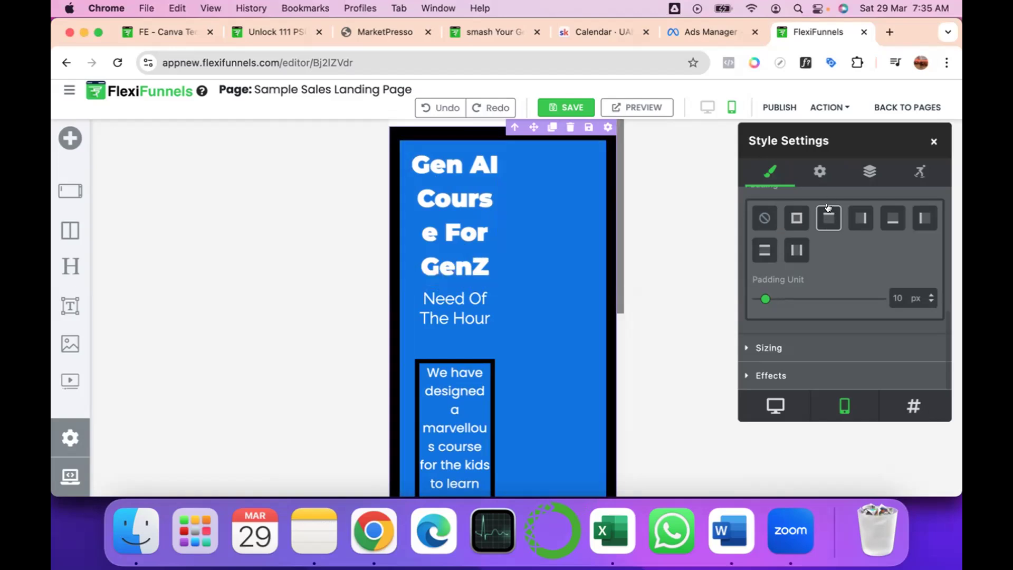
pyautogui.click(893, 220)
pyautogui.click(860, 219)
pyautogui.click(757, 299)
pyautogui.moveTo(757, 298)
pyautogui.mouseDown()
pyautogui.moveTo(811, 297)
pyautogui.moveTo(757, 299)
pyautogui.mouseUp()
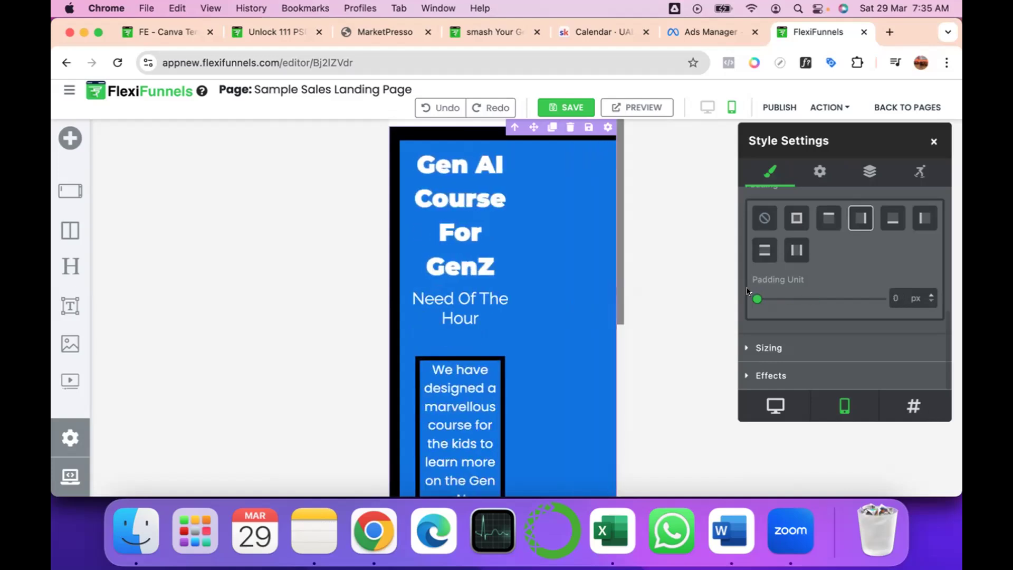
# Try 18 px of left padding on the black outer section in the mobile layout, then set it to 0 px.
pyautogui.click(918, 217)
pyautogui.moveTo(755, 298)
pyautogui.mouseDown()
pyautogui.moveTo(804, 298)
pyautogui.moveTo(757, 298)
pyautogui.mouseUp()
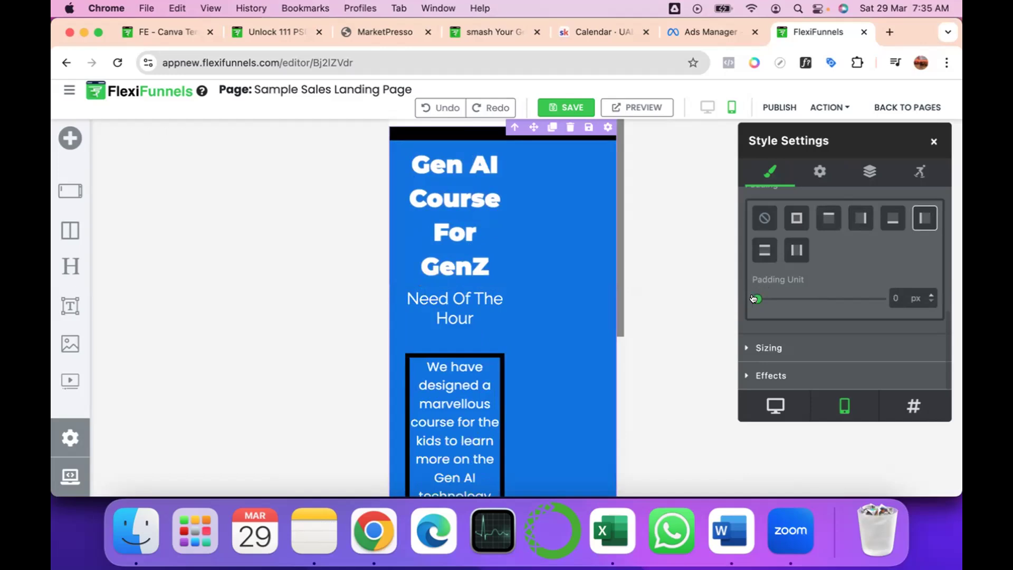
pyautogui.moveTo(754, 299); pyautogui.dragTo(768, 299)
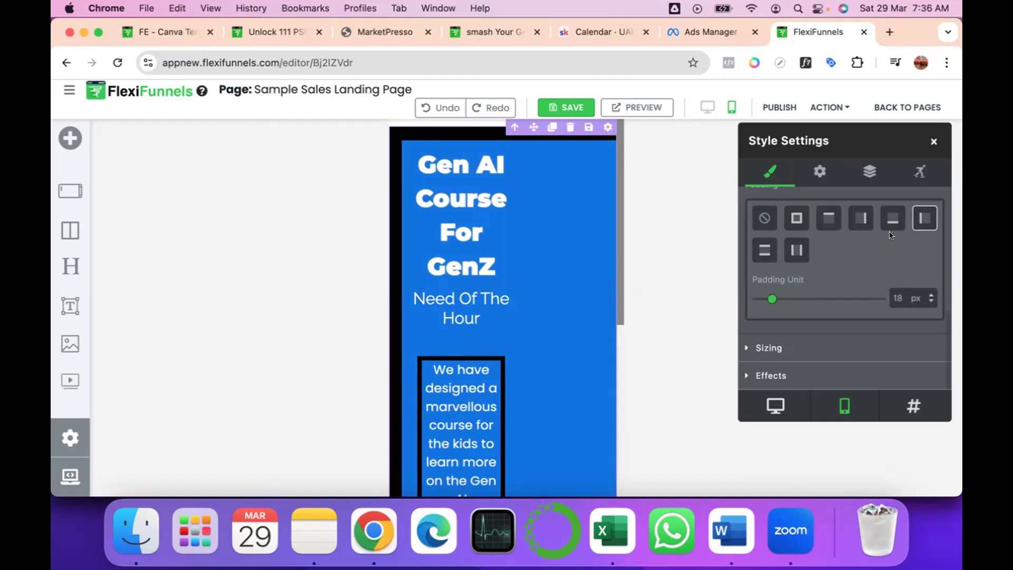
pyautogui.scroll(2, 919, 224)
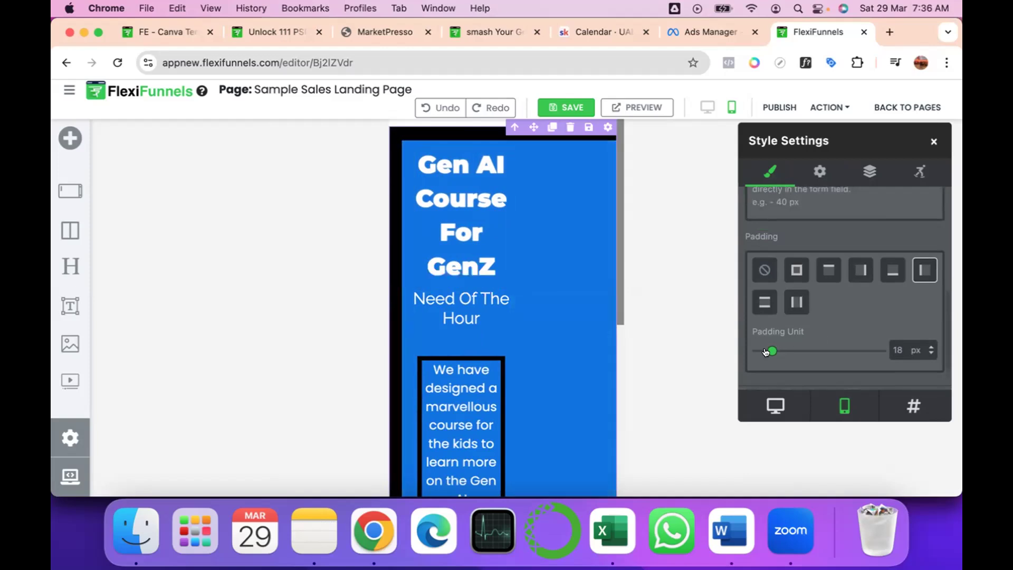
pyautogui.moveTo(771, 350); pyautogui.dragTo(733, 352)
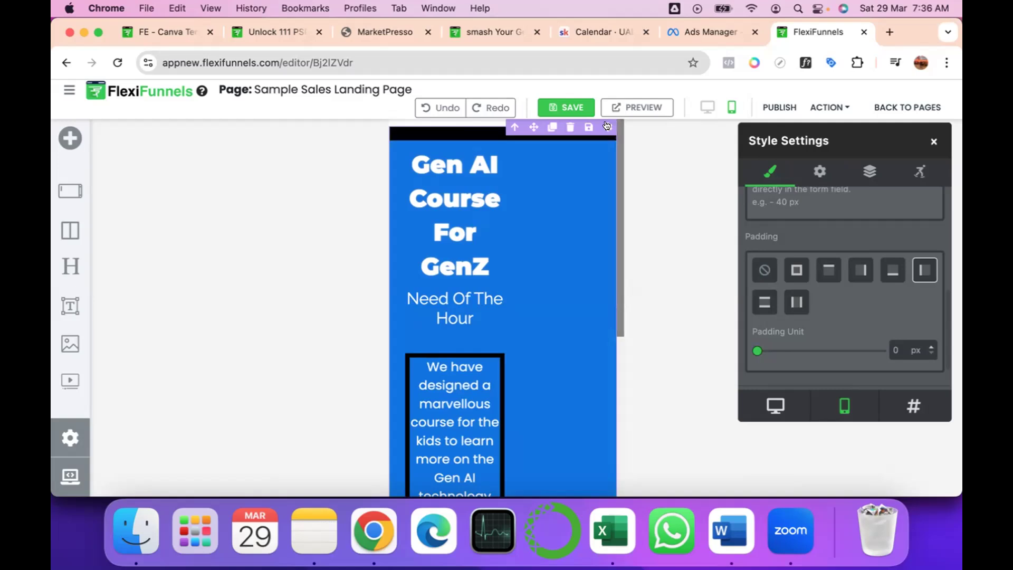
# Try 78 px of left padding on the blue text column in the mobile layout, then set it to 0 px.
pyautogui.click(547, 143)
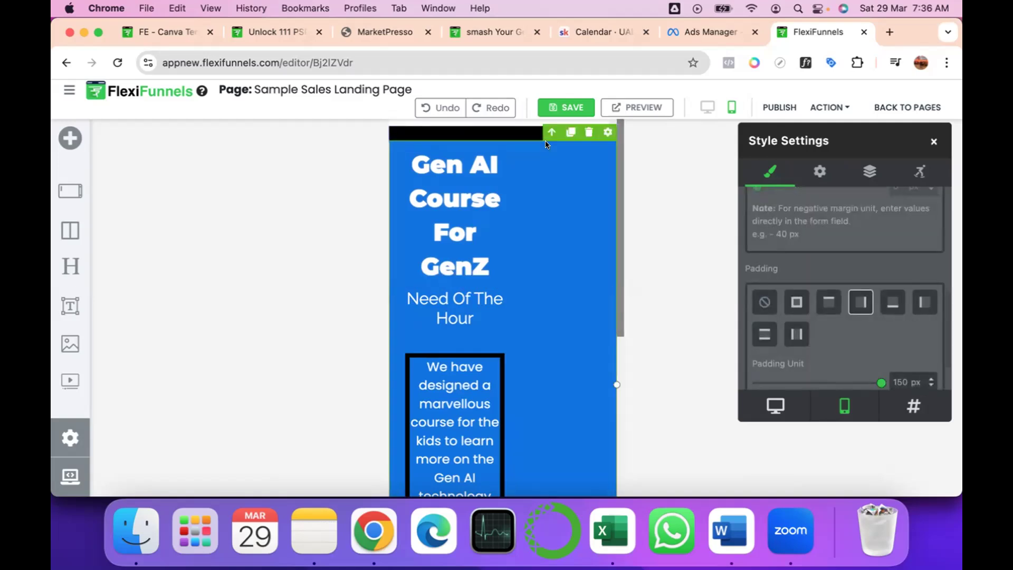
pyautogui.scroll(-2, 863, 342)
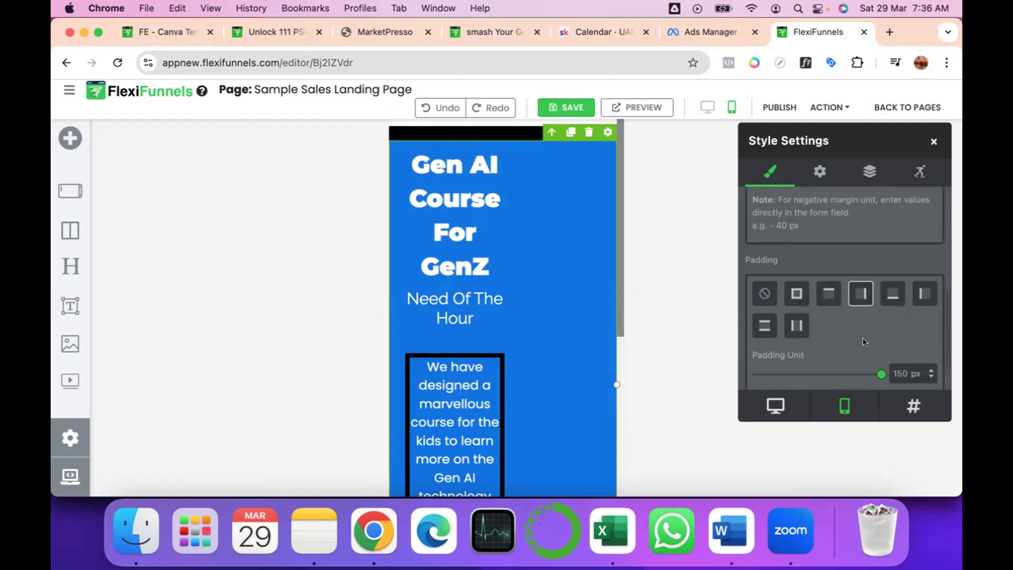
pyautogui.click(822, 272)
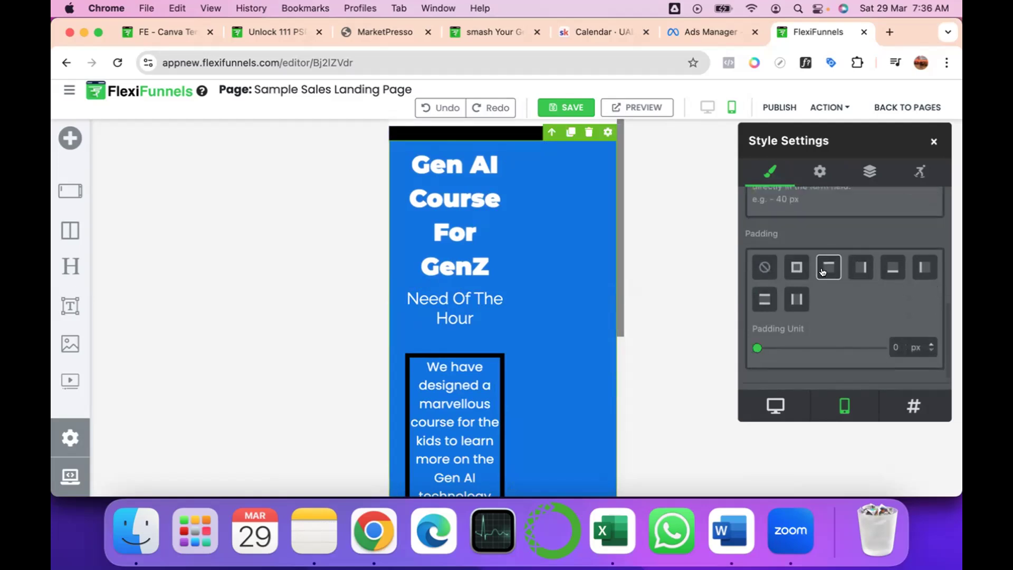
pyautogui.click(886, 269)
pyautogui.click(918, 269)
pyautogui.moveTo(756, 348); pyautogui.dragTo(820, 348)
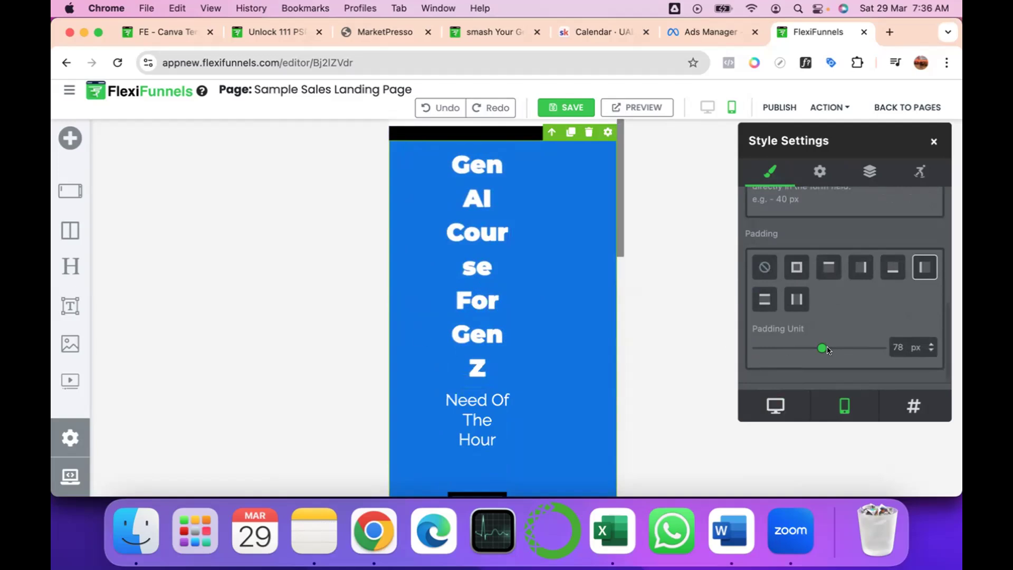
pyautogui.moveTo(820, 349); pyautogui.dragTo(737, 346)
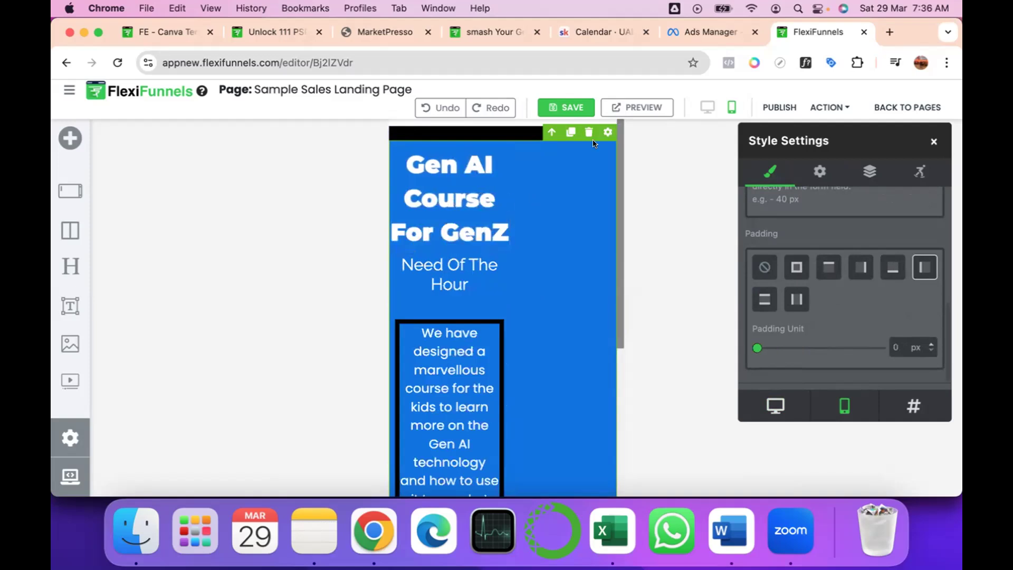
# Set the blue text column's right padding to 0 px in the mobile layout.
pyautogui.click(860, 265)
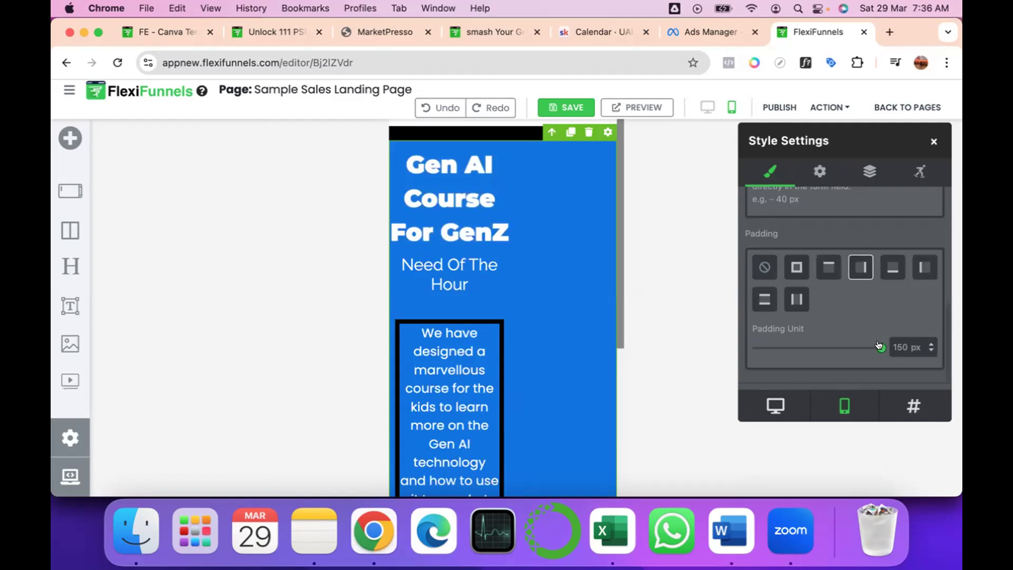
pyautogui.moveTo(878, 346); pyautogui.dragTo(827, 347)
pyautogui.moveTo(822, 348); pyautogui.dragTo(724, 352)
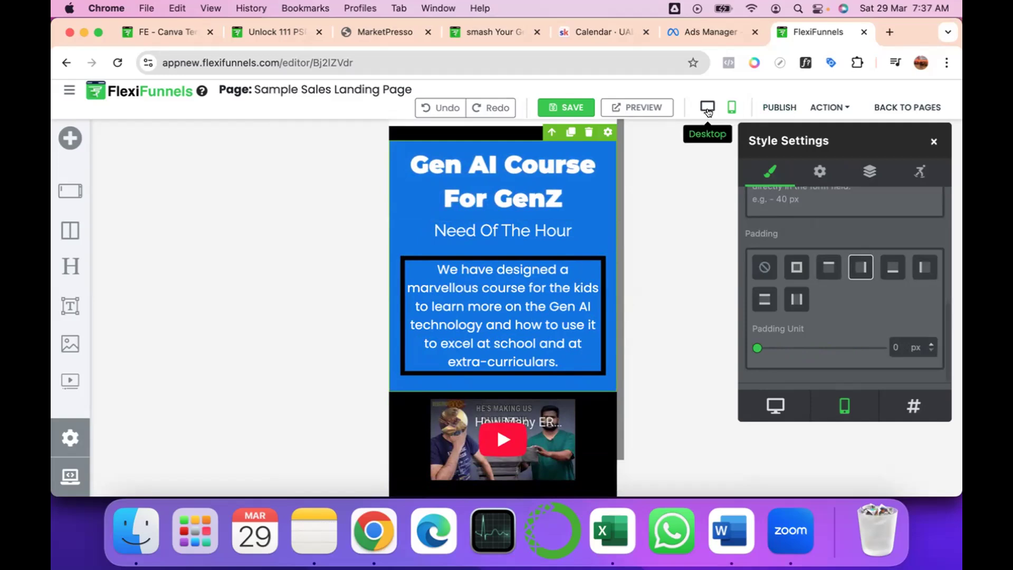
# Review the course and video sections in the mobile layout, switch the page to the desktop layout and close the style settings.
pyautogui.scroll(-2, 579, 293)
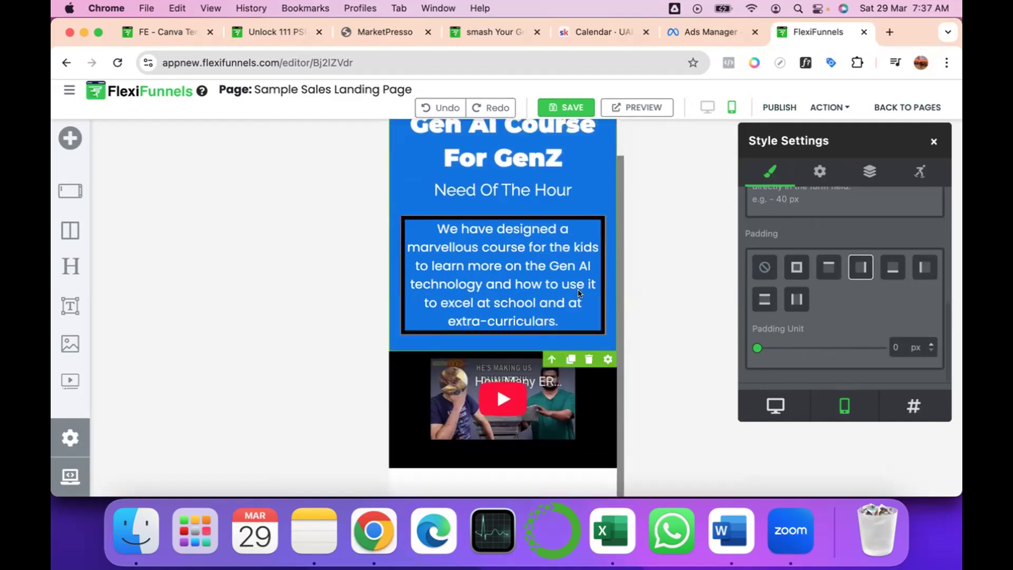
pyautogui.scroll(2, 578, 293)
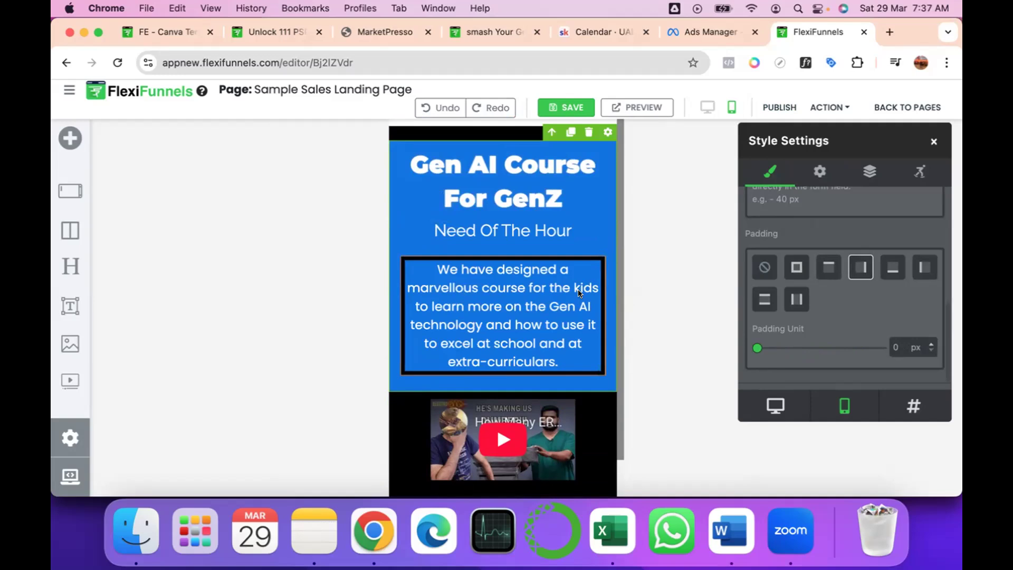
pyautogui.click(708, 106)
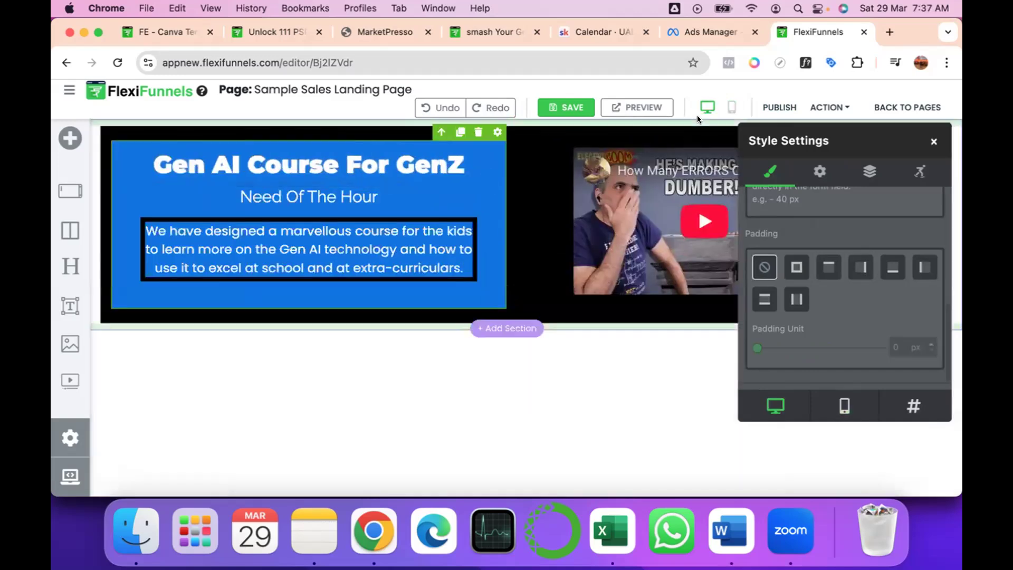
pyautogui.click(933, 143)
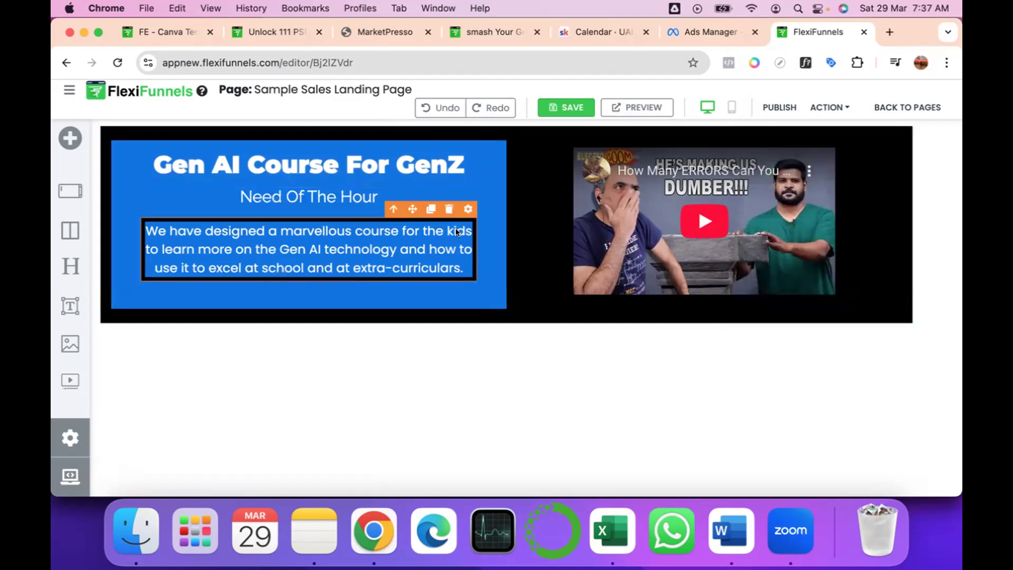
# Set the boxed course description's top padding and left padding to 0 px in the desktop layout.
pyautogui.click(468, 209)
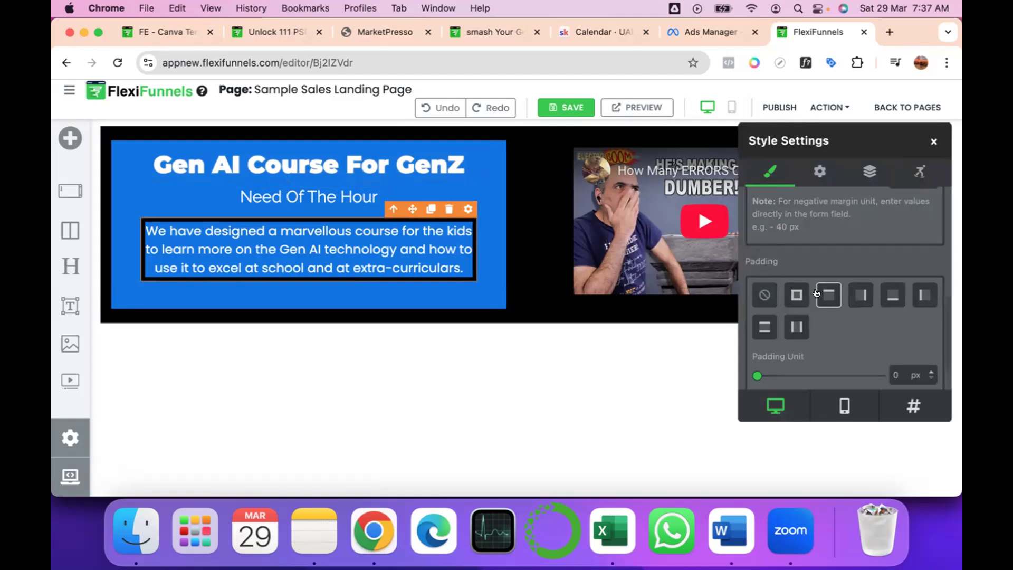
pyautogui.moveTo(757, 375); pyautogui.dragTo(714, 370)
pyautogui.click(923, 294)
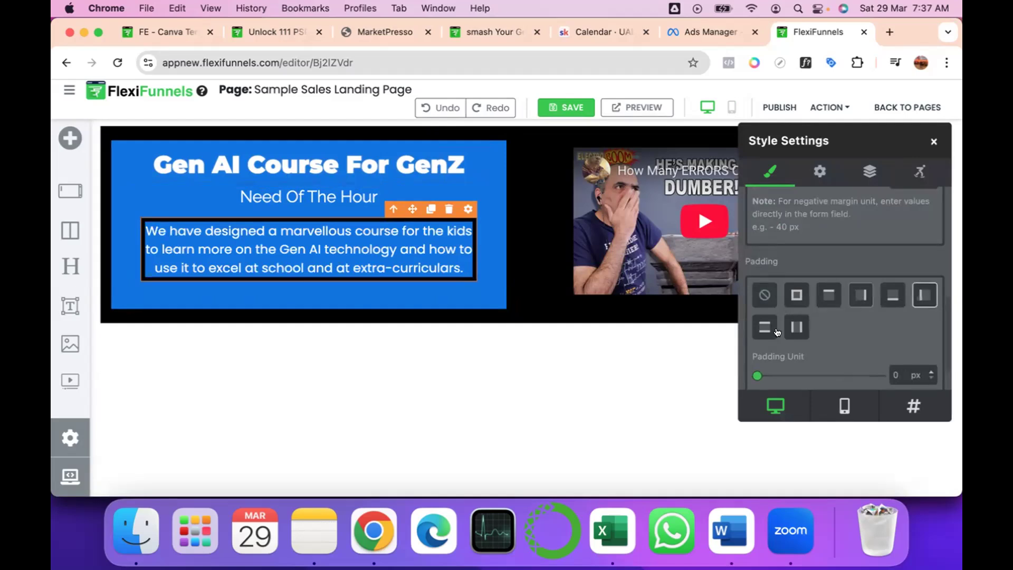
pyautogui.moveTo(757, 375); pyautogui.dragTo(714, 369)
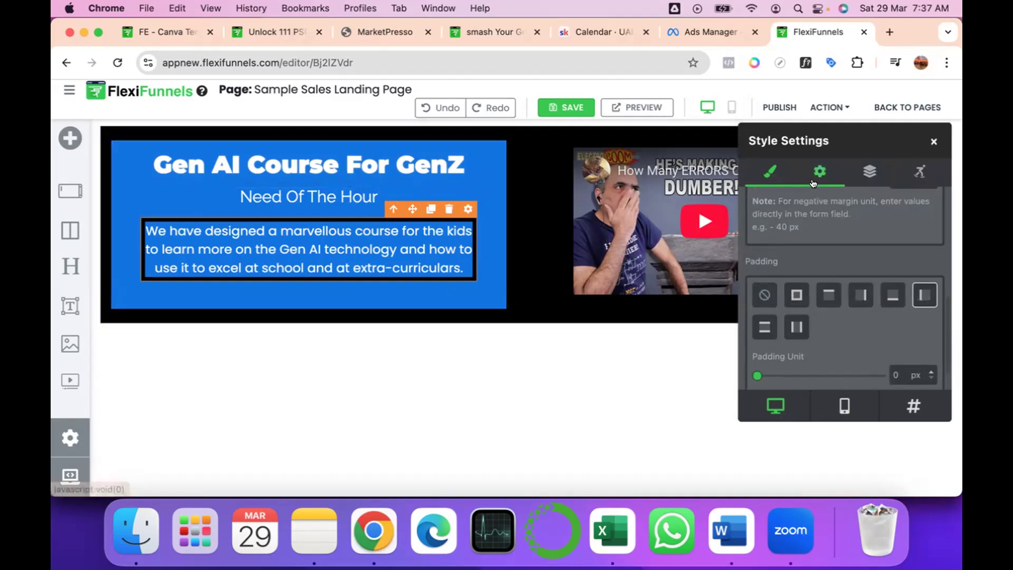
pyautogui.click(933, 141)
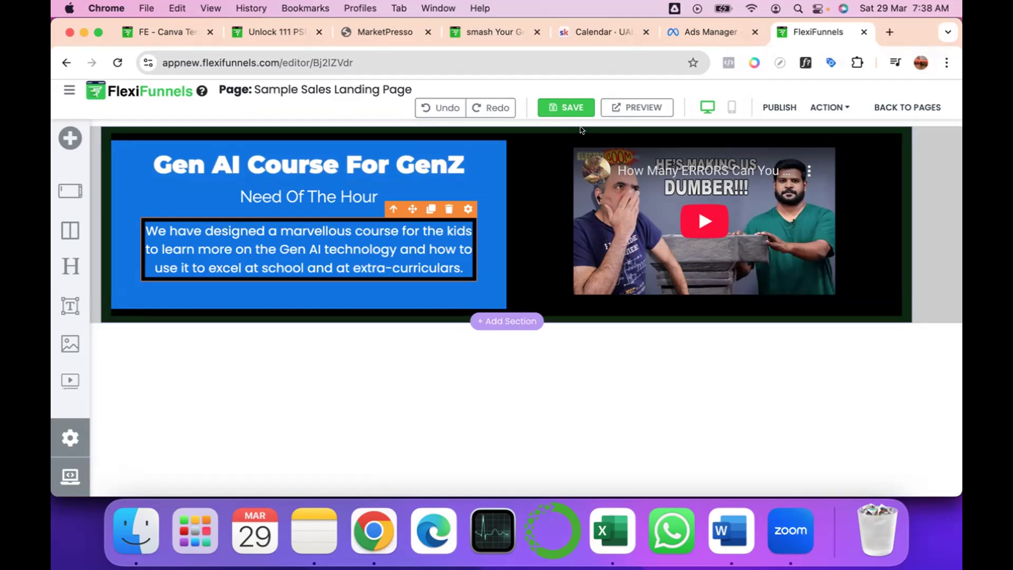
# Add a HelloBar with Timer section from the built-in components and move it to the top of the page, above the black section.
pyautogui.click(507, 329)
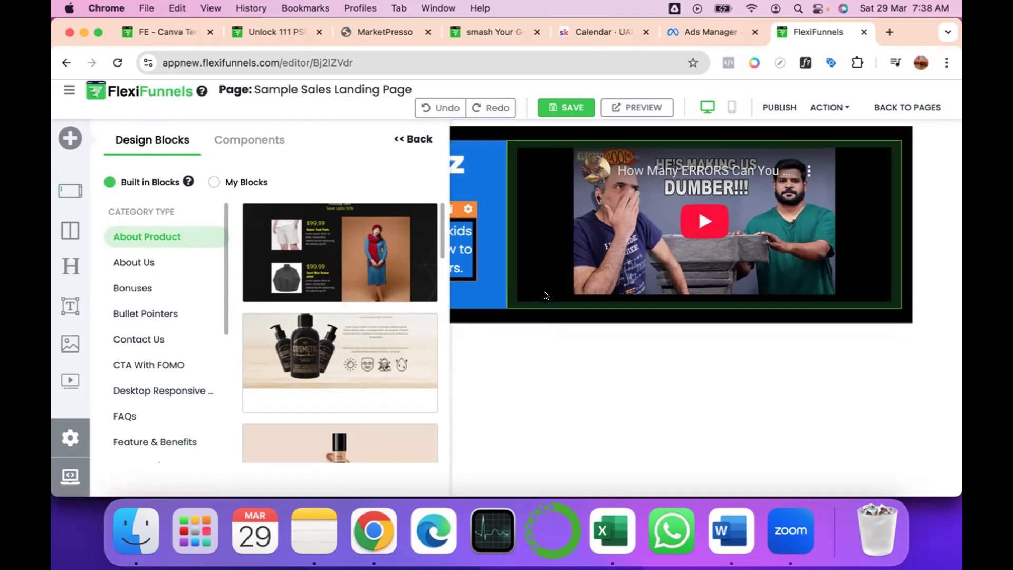
pyautogui.click(564, 413)
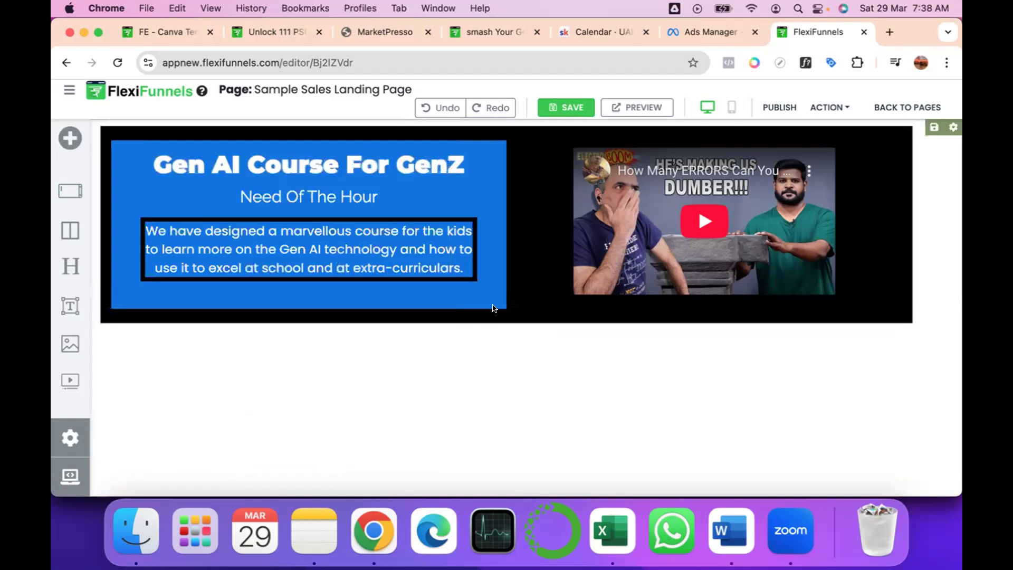
pyautogui.moveTo(491, 320)
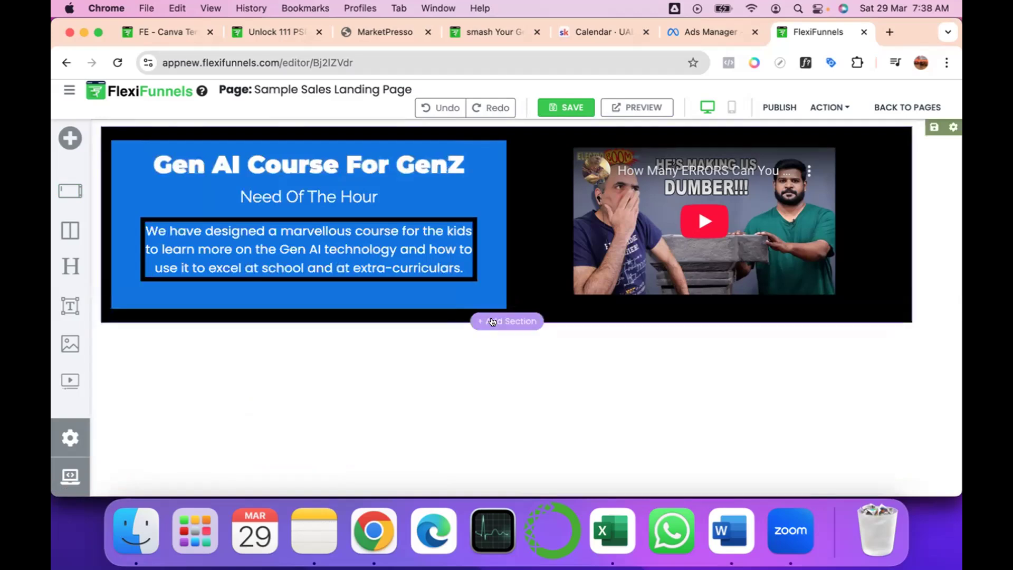
pyautogui.click(492, 321)
pyautogui.click(213, 183)
pyautogui.click(110, 182)
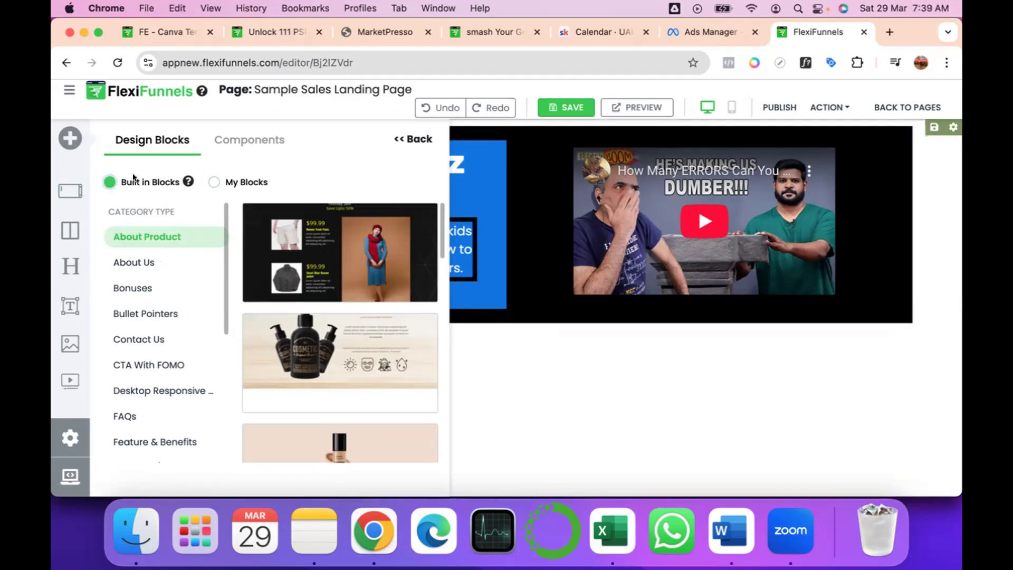
pyautogui.click(231, 143)
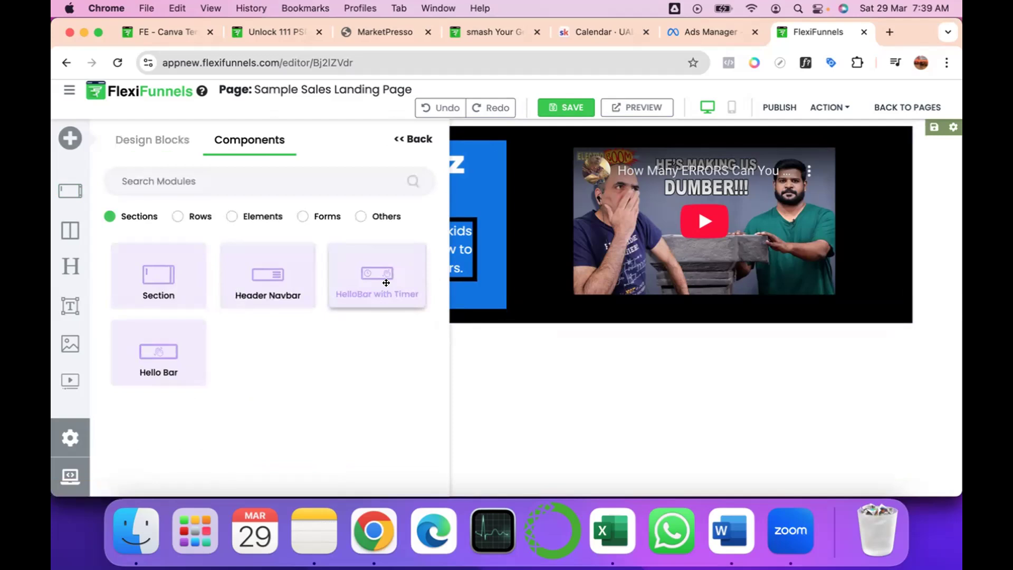
pyautogui.moveTo(386, 283); pyautogui.dragTo(674, 343)
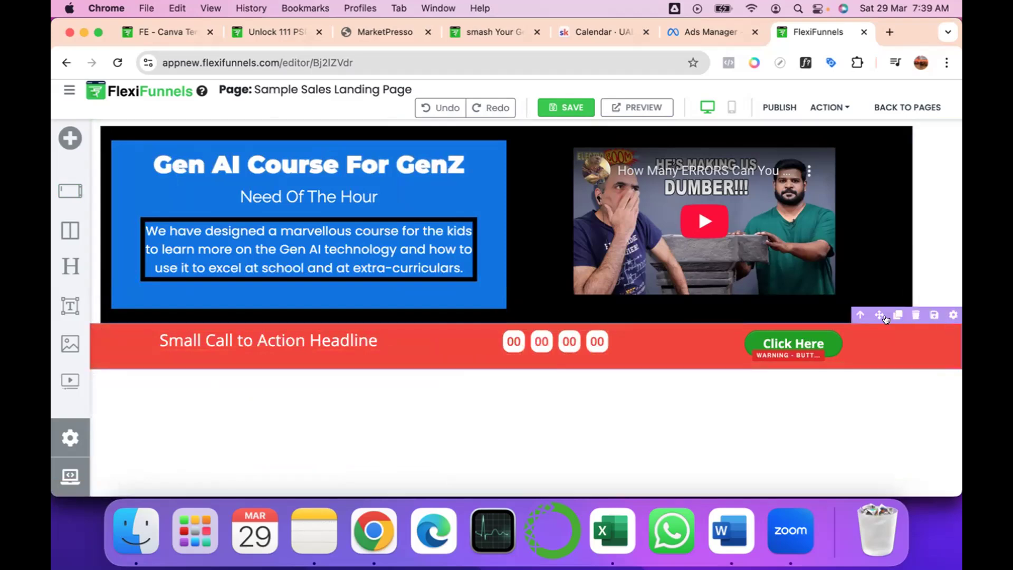
pyautogui.moveTo(874, 311); pyautogui.dragTo(856, 115)
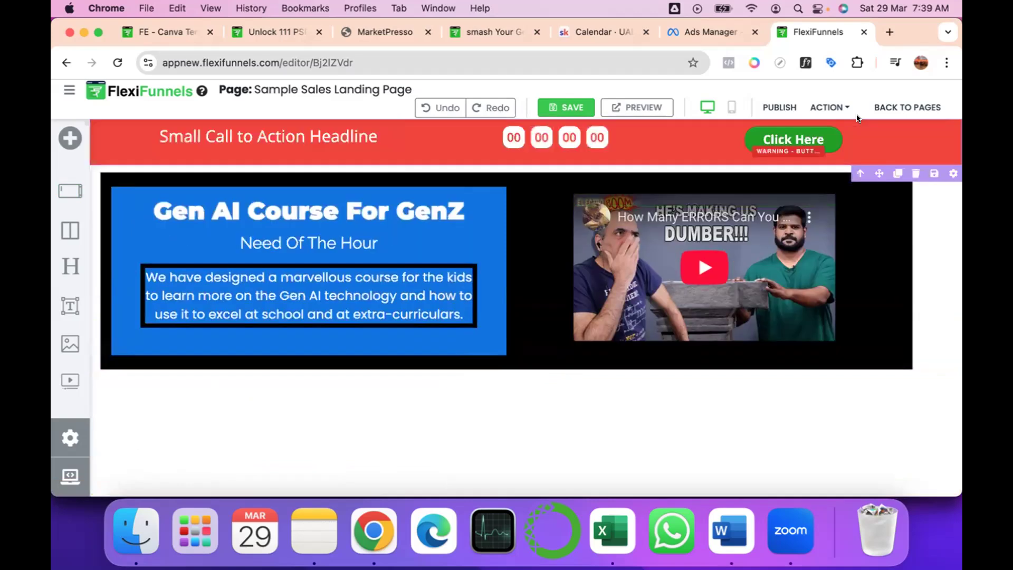
# Duplicate the black section that holds the Gen AI course text and the video.
pyautogui.moveTo(520, 153)
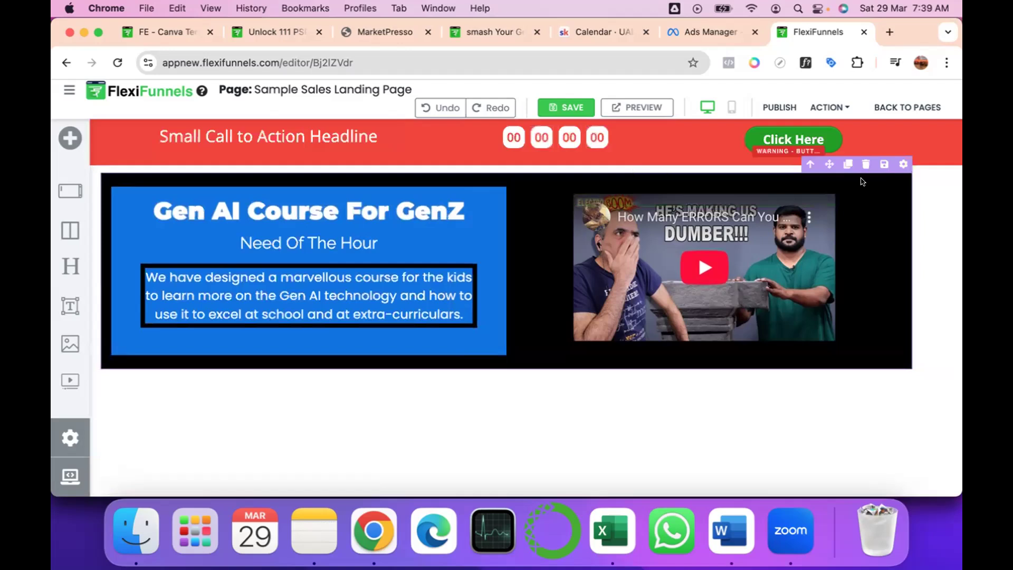
pyautogui.click(846, 165)
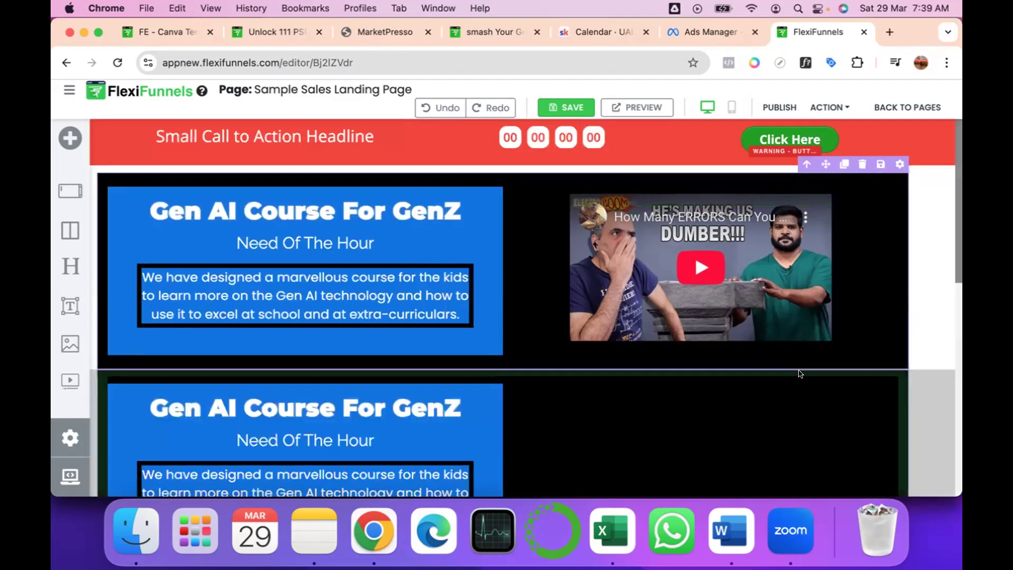
pyautogui.scroll(-3, 800, 374)
pyautogui.scroll(3, 800, 374)
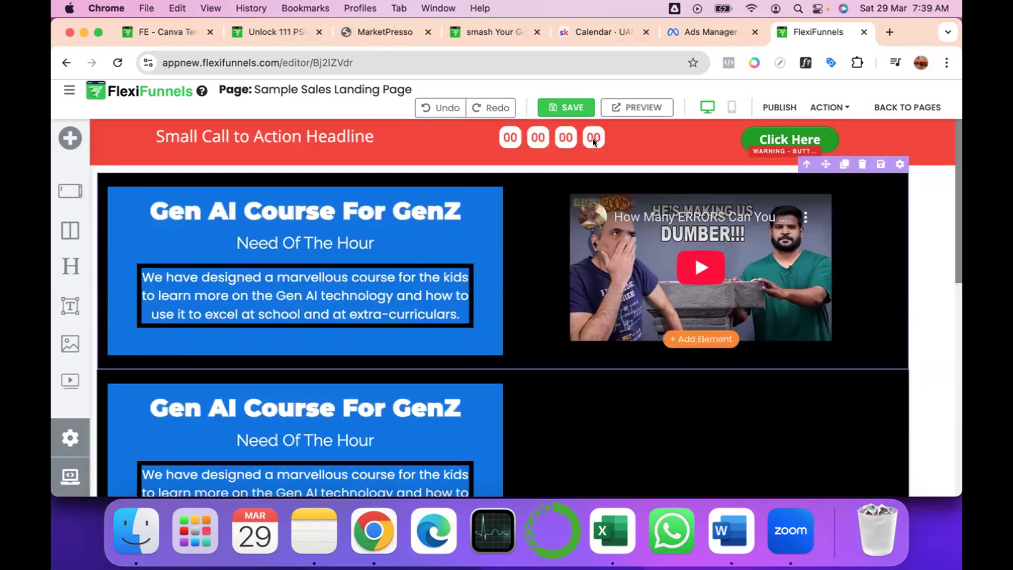
# Publish the page and replace the red bar's headline with "Hurry - Offer Valid till".
pyautogui.click(776, 100)
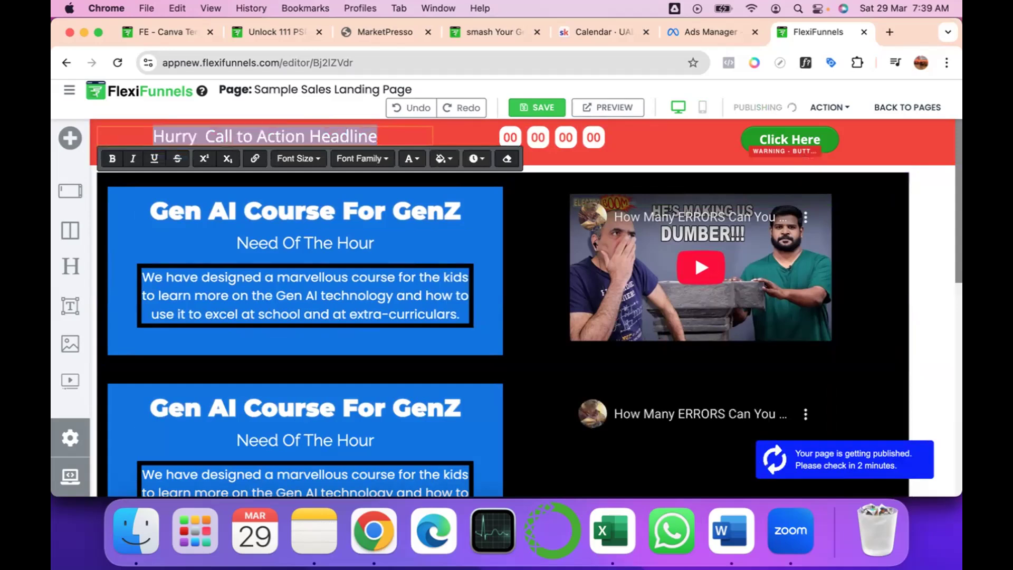
pyautogui.write('Hurry - Offer Valid till st')
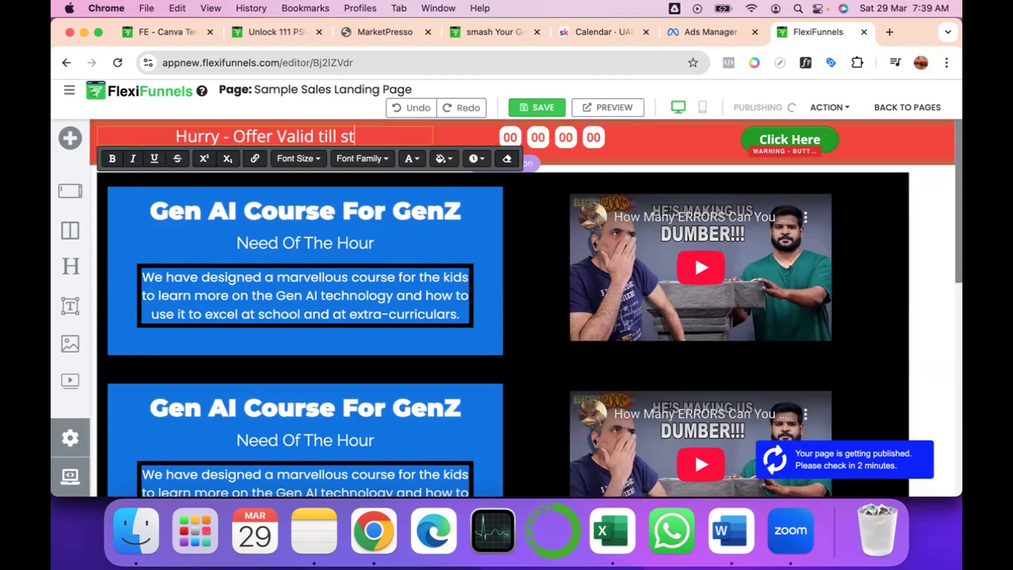
pyautogui.press('BackSpace')
pyautogui.press('BackSpace')
# Save and publish the page with the new headline and look through the live version in the browser.
pyautogui.click(554, 108)
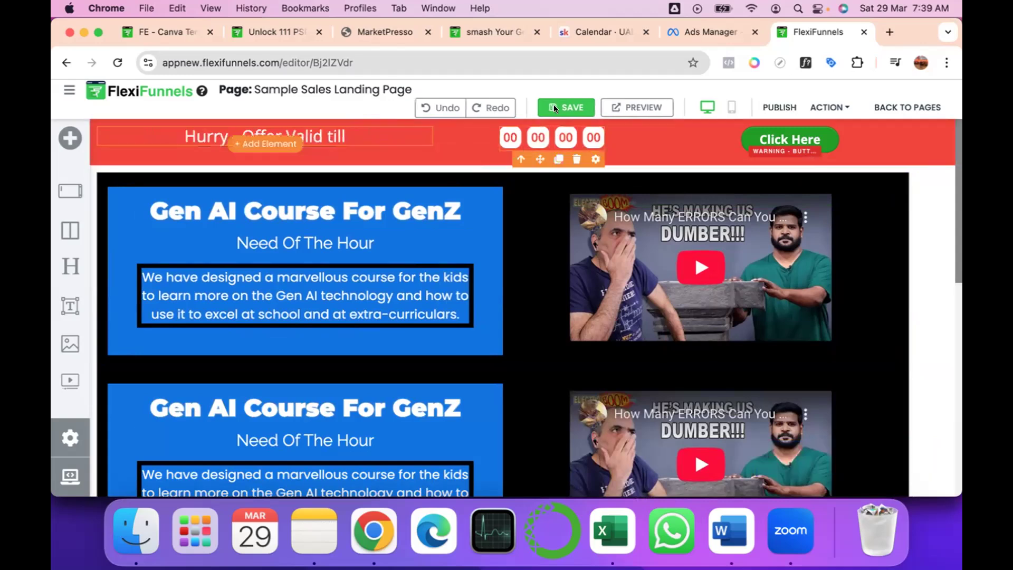
pyautogui.click(552, 107)
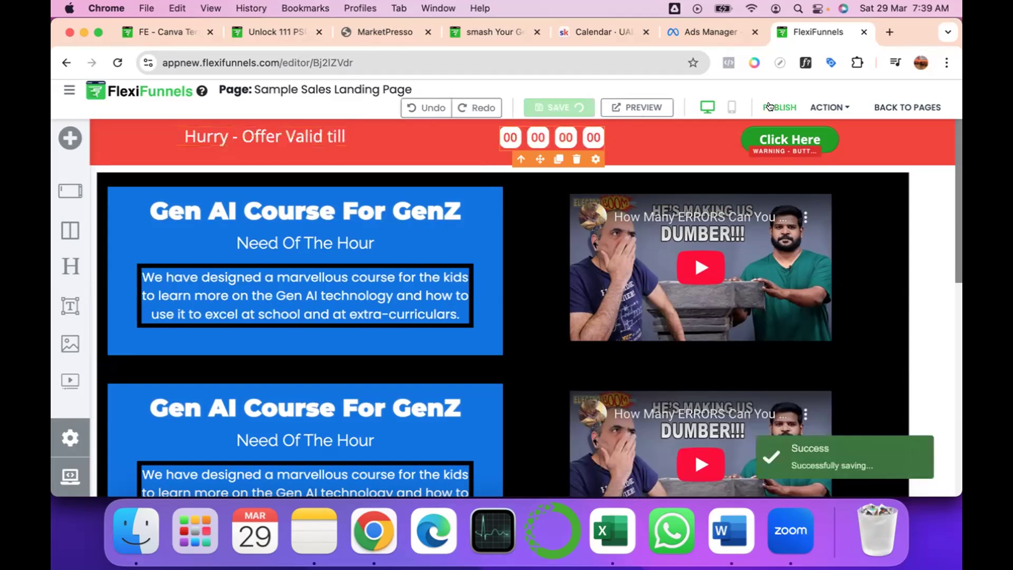
pyautogui.click(769, 107)
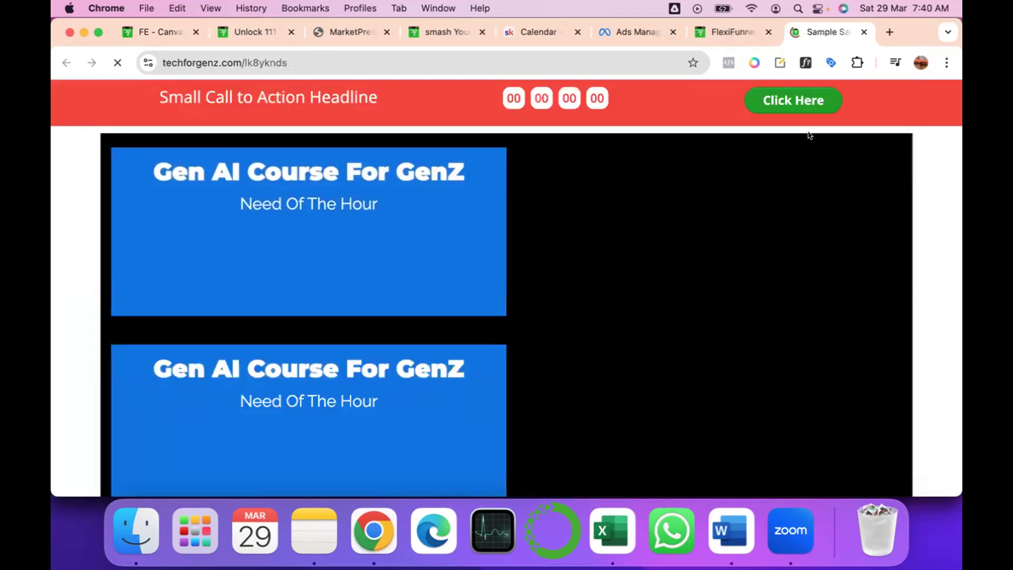
pyautogui.scroll(-3, 754, 372)
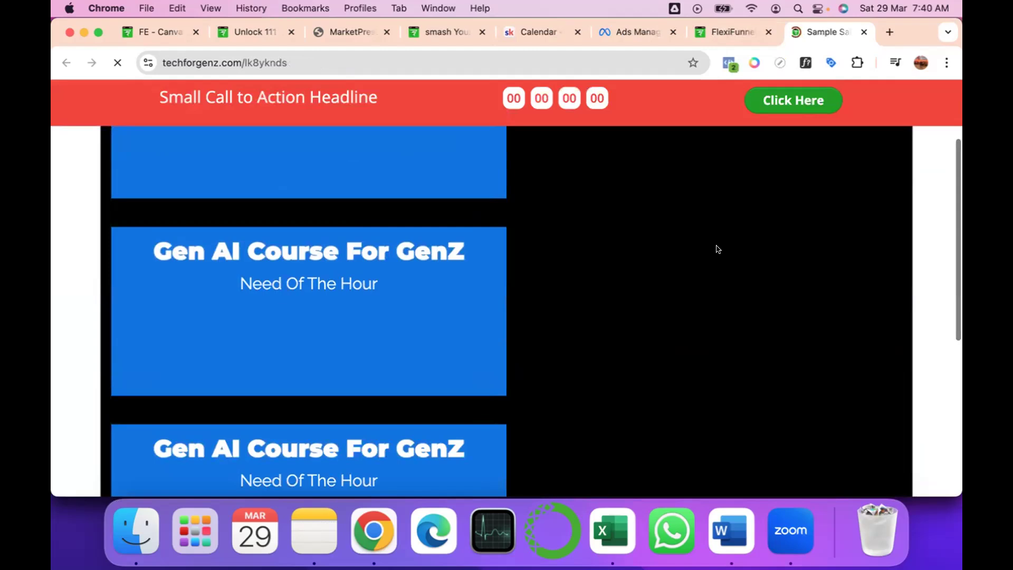
pyautogui.scroll(-3, 715, 179)
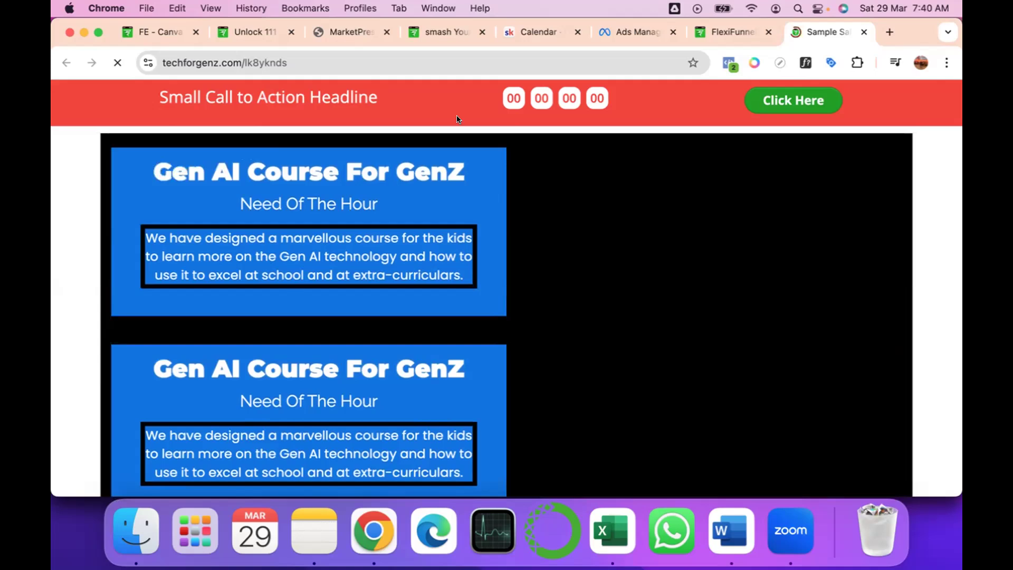
# Return to the FlexiFunnels editor, open the red bar timer's advanced settings and view the available timer types.
pyautogui.click(730, 31)
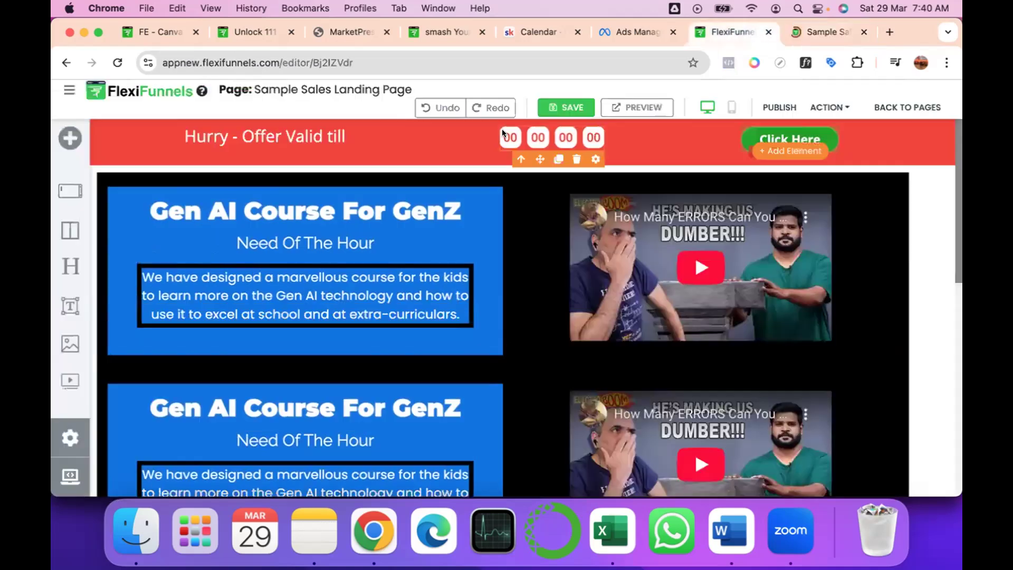
pyautogui.click(594, 159)
pyautogui.click(816, 173)
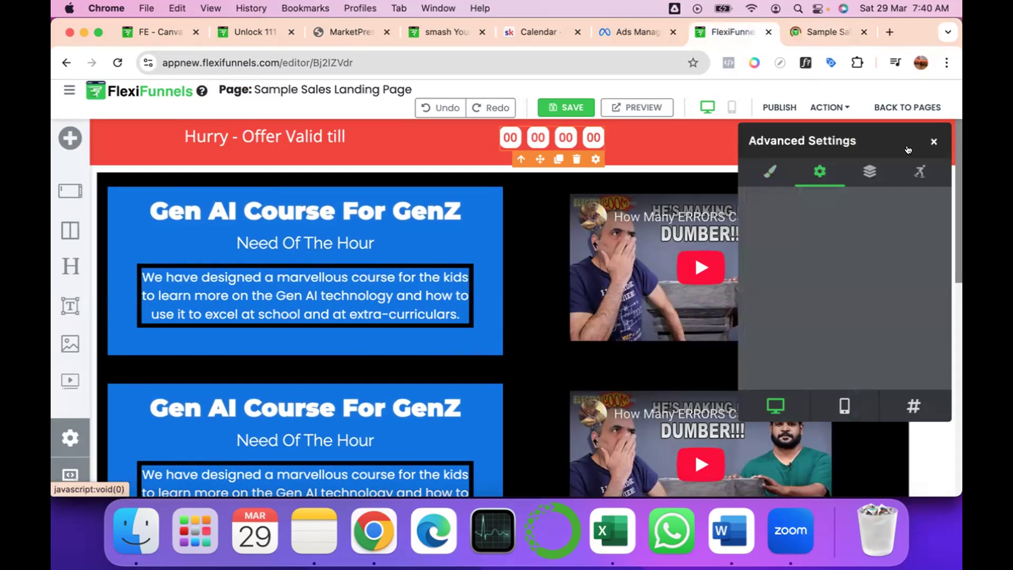
pyautogui.click(933, 141)
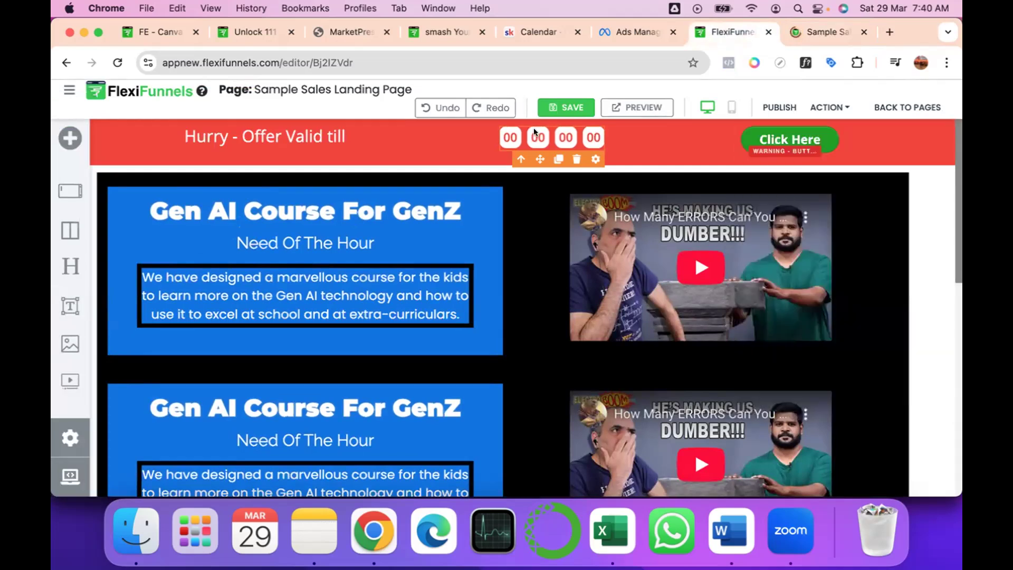
pyautogui.click(592, 159)
pyautogui.scroll(-2, 815, 329)
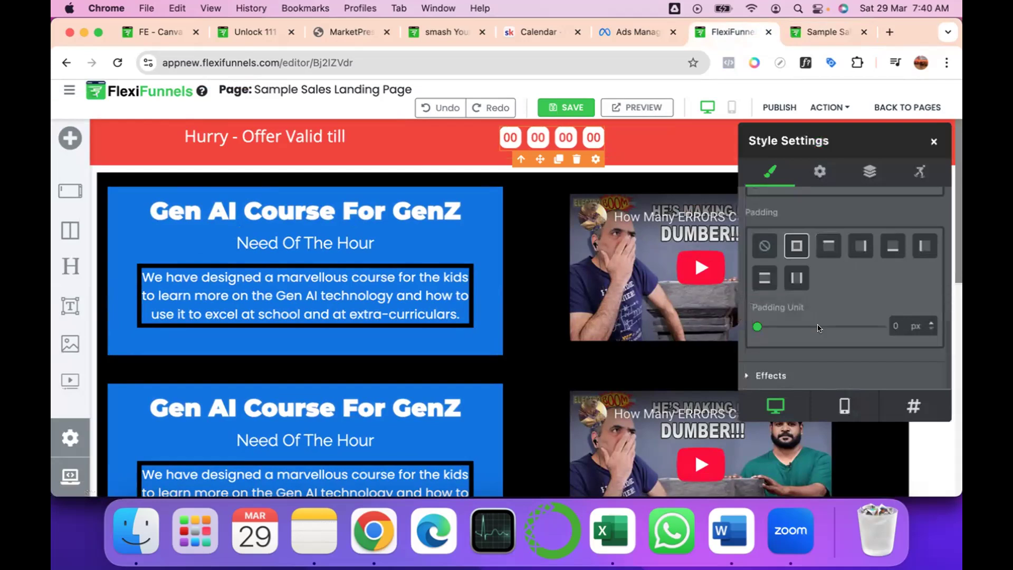
pyautogui.click(820, 171)
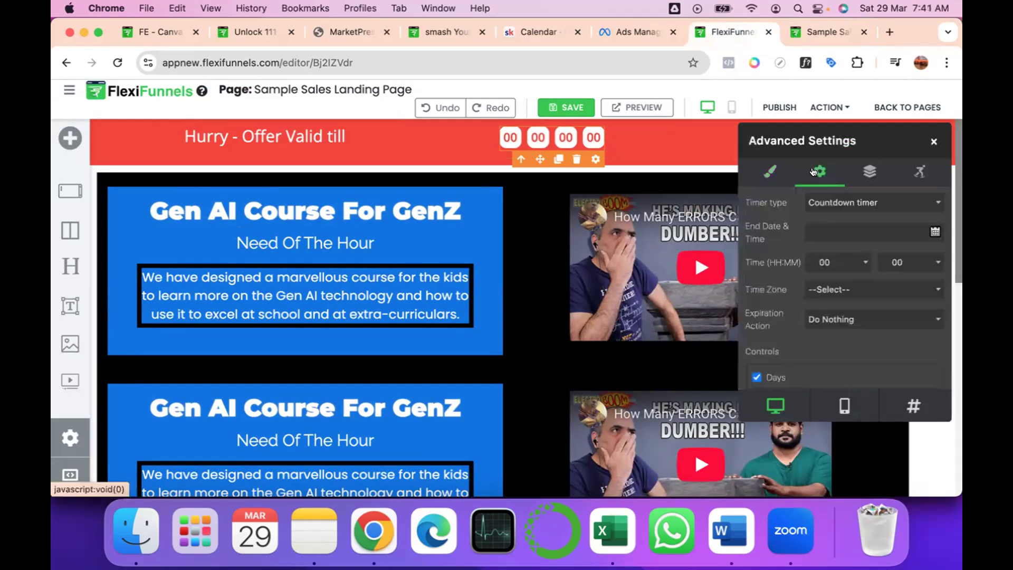
pyautogui.click(833, 201)
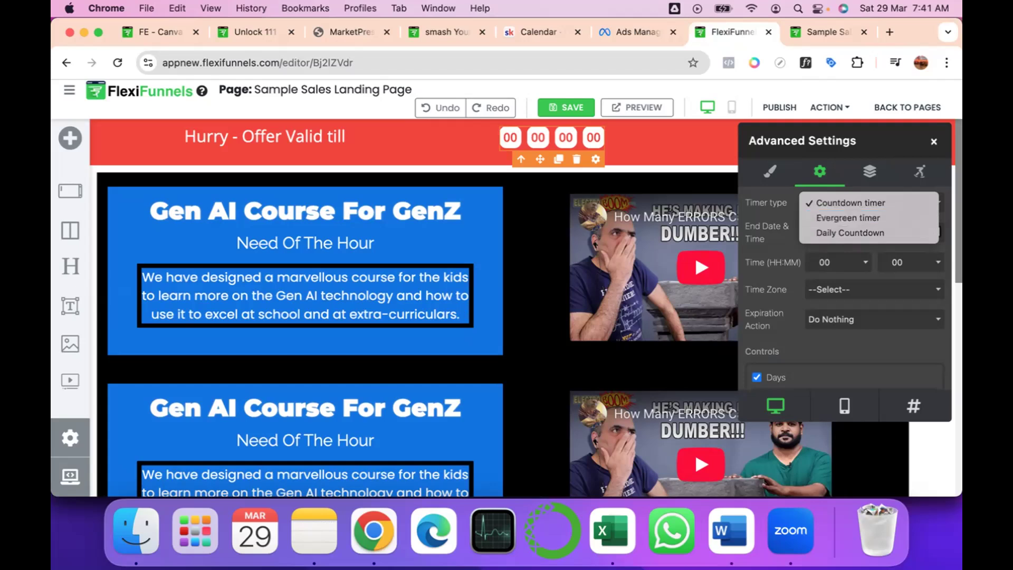
pyautogui.click(891, 29)
# Search Google in a new browser tab for "what's the difference between evergreen and countdown timer".
pyautogui.click(891, 29)
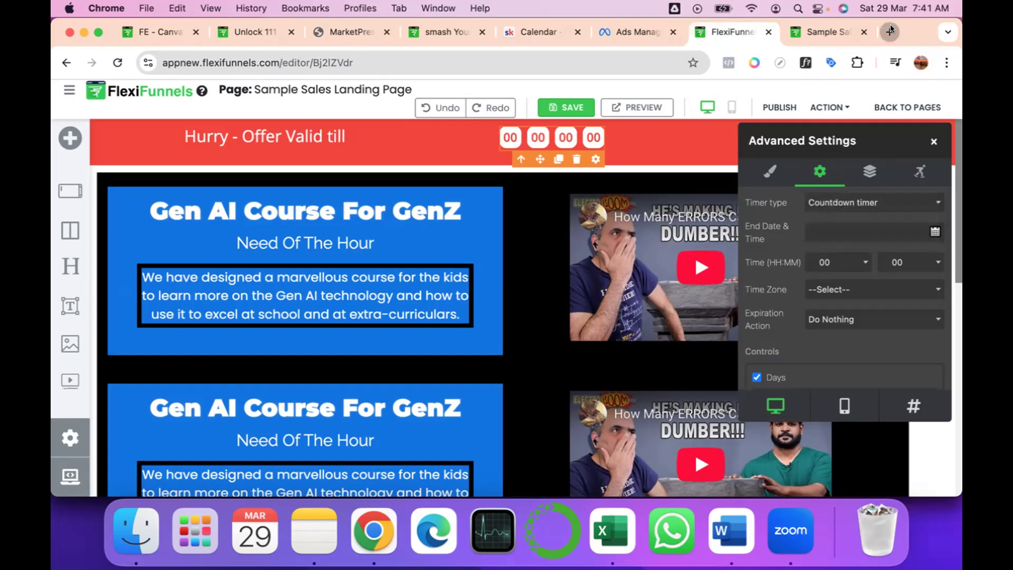
pyautogui.click(270, 62)
pyautogui.write("what's")
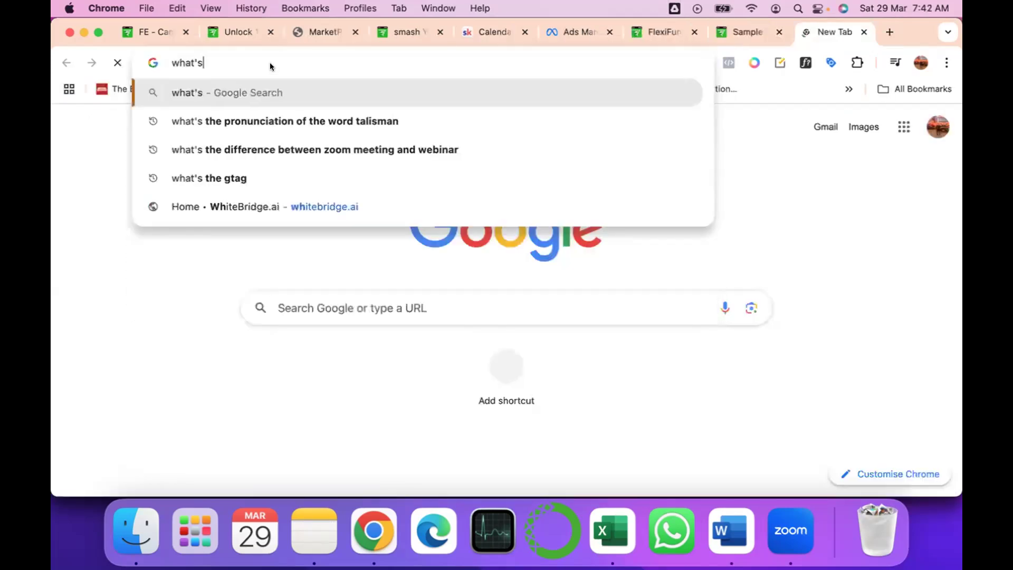
pyautogui.write(' the difference between eve')
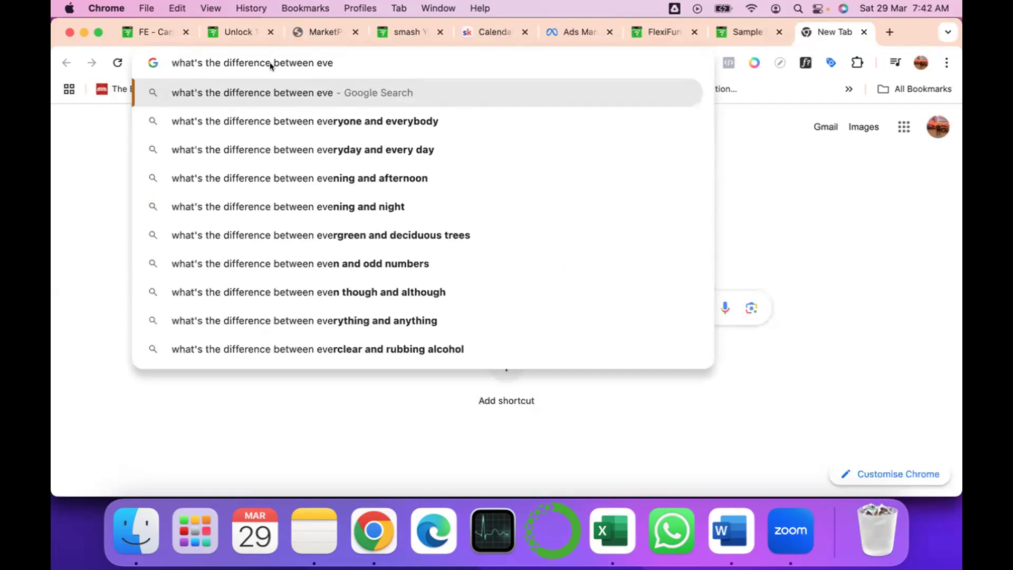
pyautogui.write('rgreen and ')
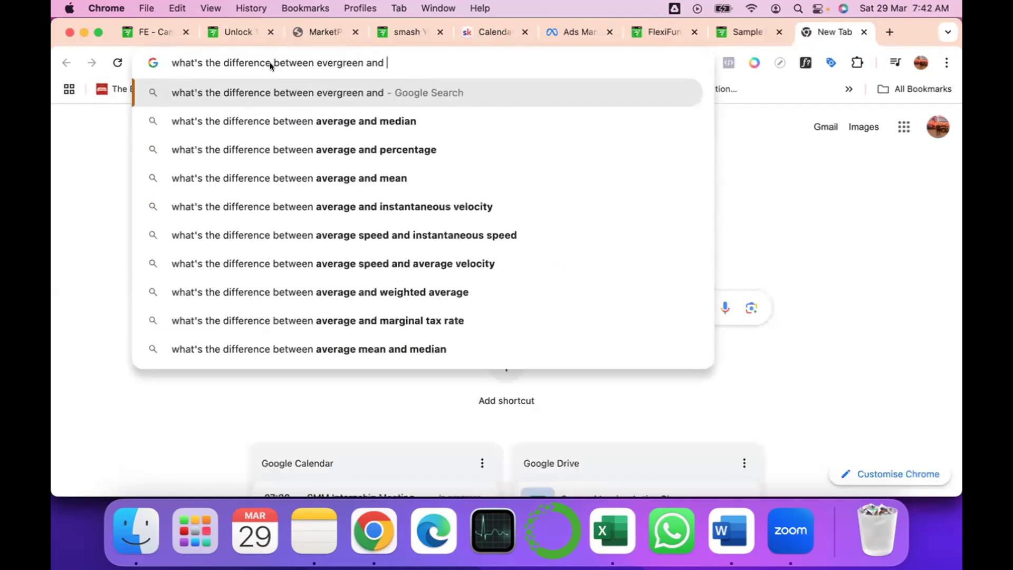
pyautogui.write('countdown timer')
pyautogui.press('Return')
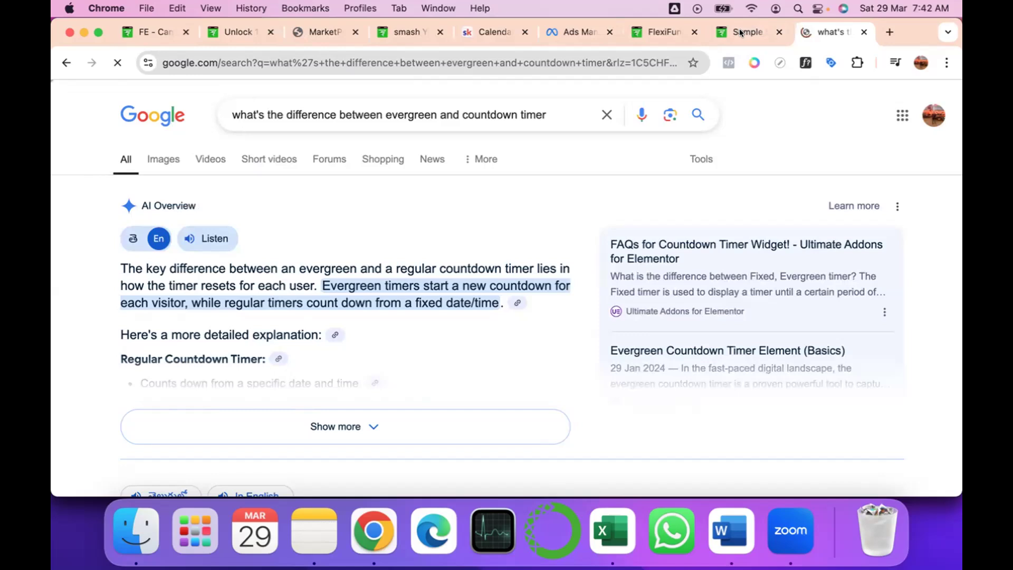
# Review the search explanation of the timer types alongside the countdown digits on the live landing page.
pyautogui.click(865, 33)
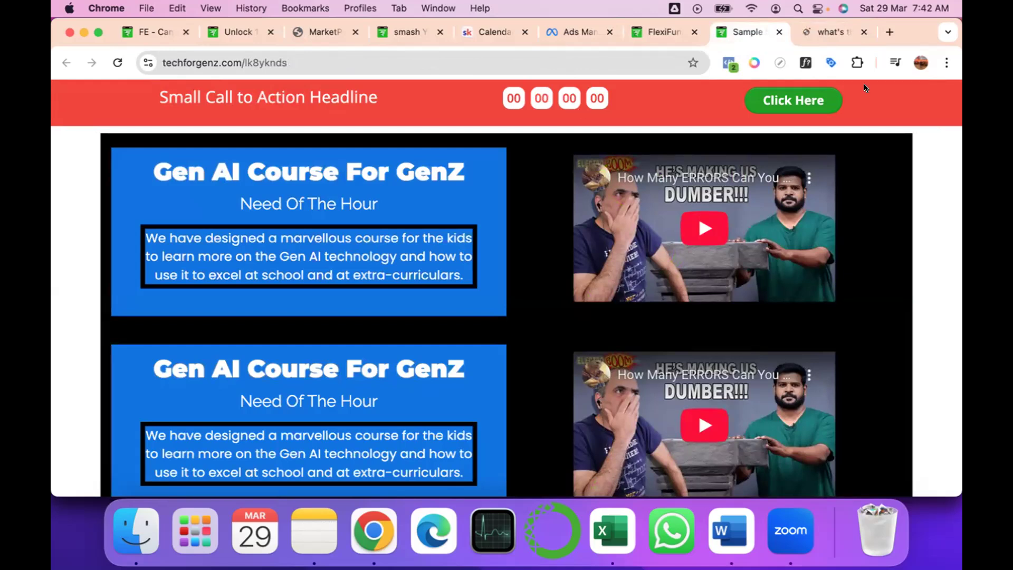
pyautogui.click(828, 30)
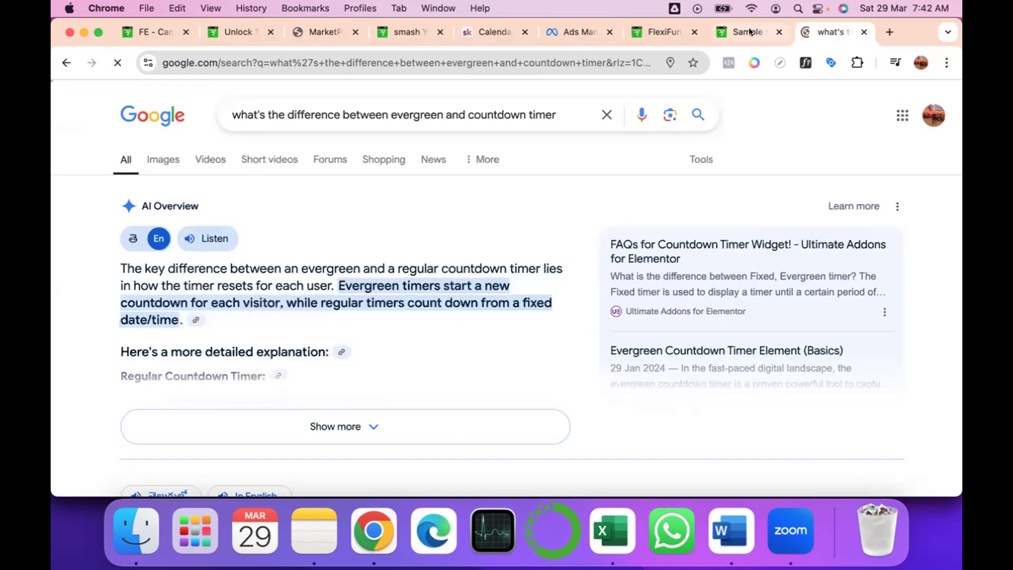
pyautogui.click(751, 31)
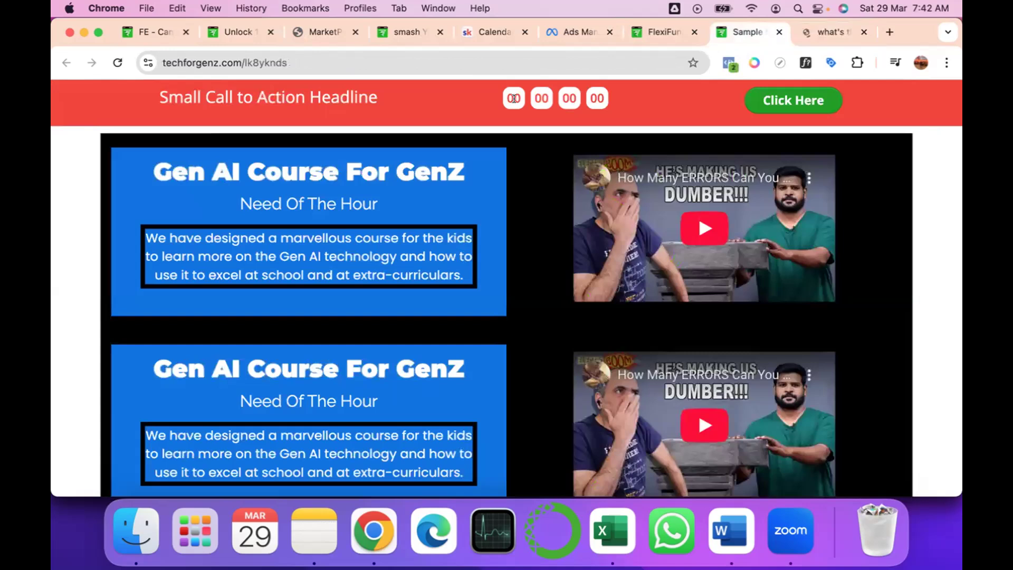
pyautogui.doubleClick(591, 98)
# Set the red bar timer's end date to 2025/03/30 and its end time to 23:00 in the FlexiFunnels editor.
pyautogui.click(596, 157)
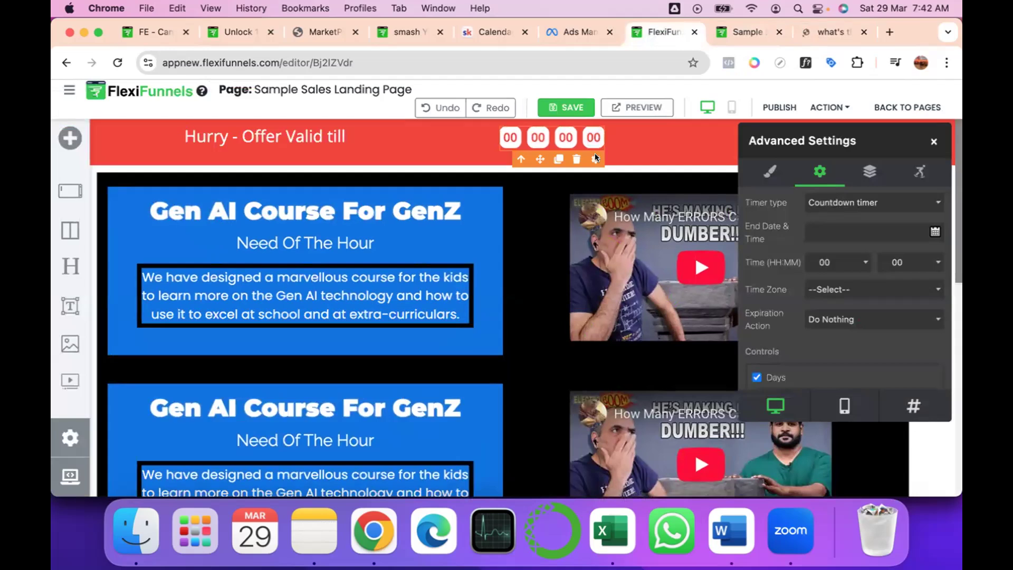
pyautogui.click(935, 232)
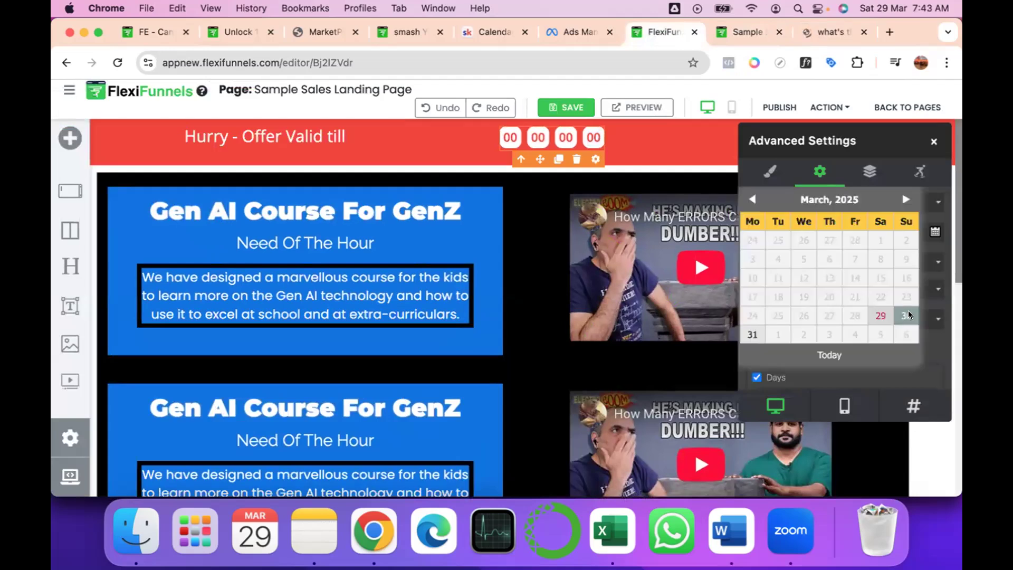
pyautogui.click(909, 314)
pyautogui.click(856, 266)
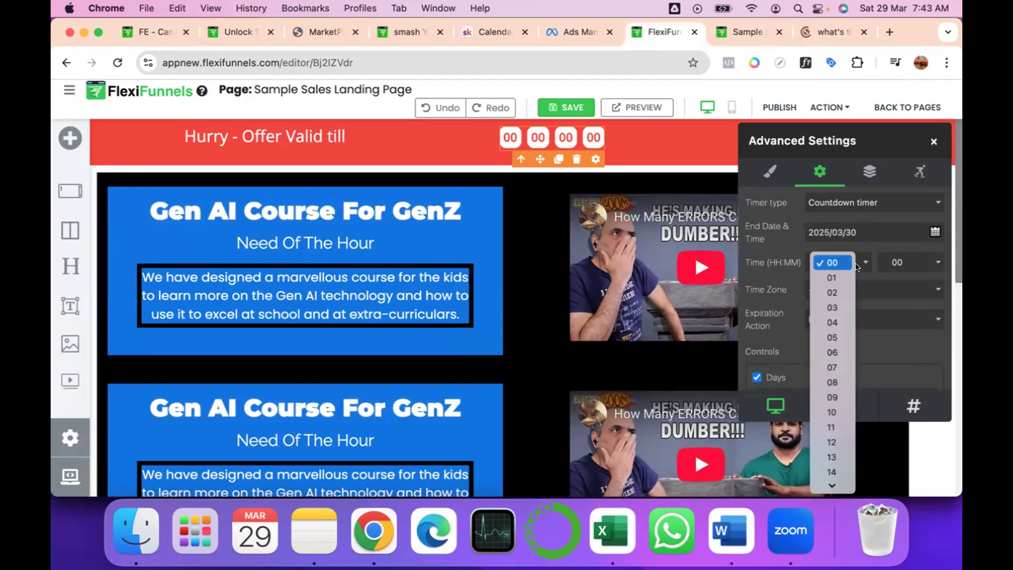
pyautogui.scroll(-3, 830, 435)
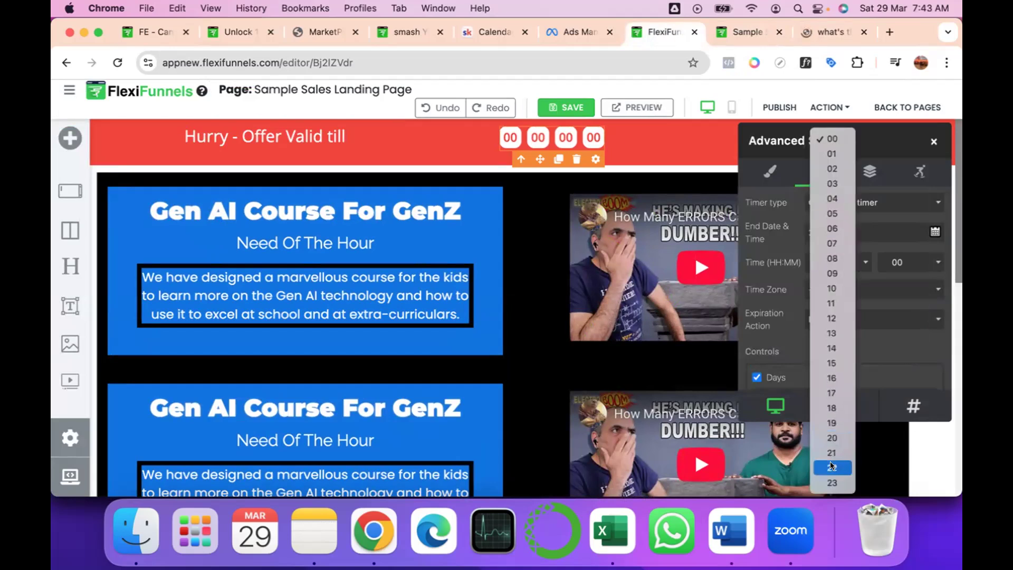
pyautogui.click(831, 467)
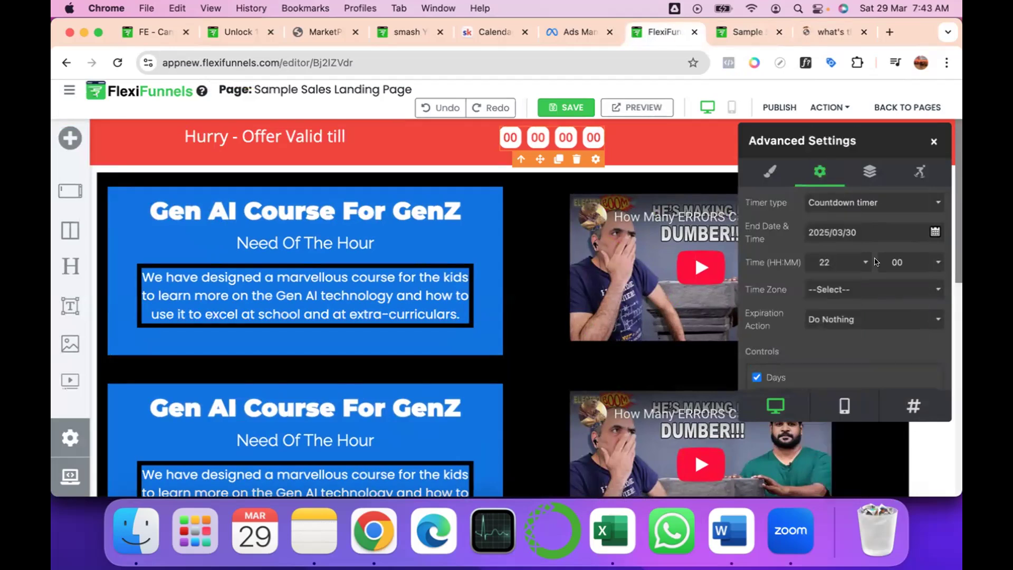
pyautogui.click(854, 263)
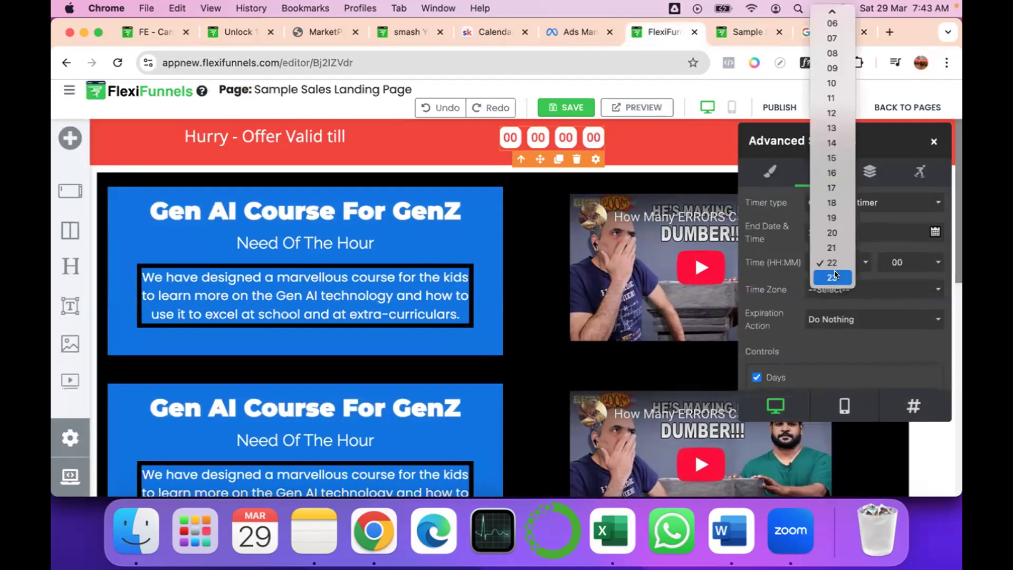
pyautogui.click(827, 283)
# Set the timer's time zone to (GMT+05:30) Chennai, Kolkata, Mumbai, New Delhi and close its advanced settings.
pyautogui.click(829, 290)
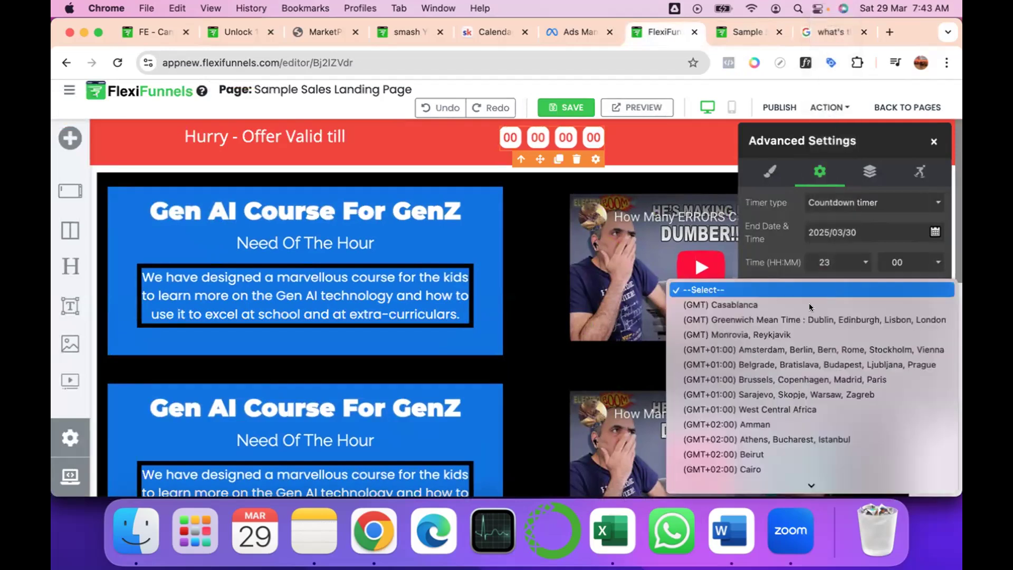
pyautogui.scroll(-10, 773, 455)
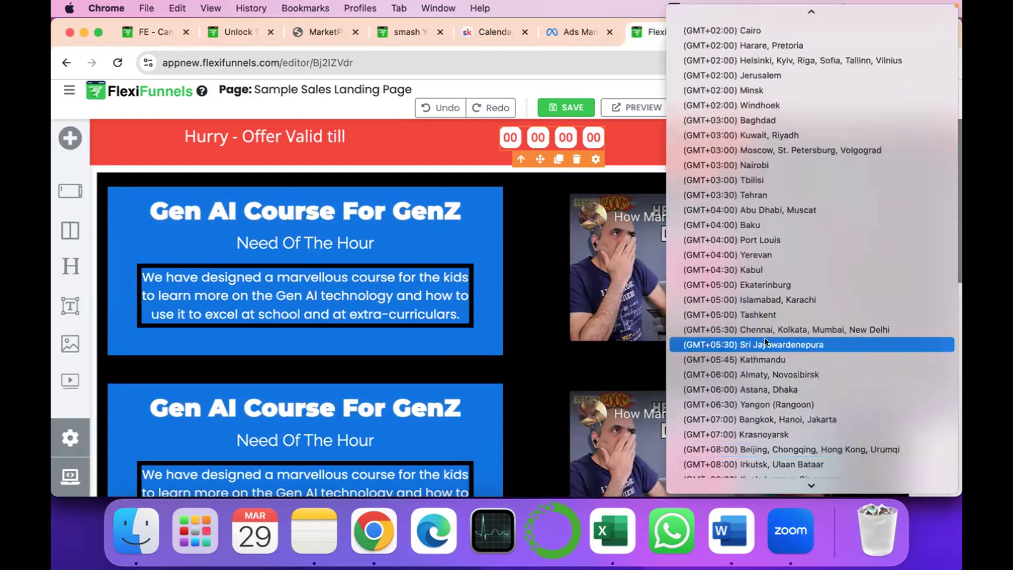
pyautogui.click(765, 332)
pyautogui.scroll(-3, 790, 349)
pyautogui.scroll(3, 789, 349)
pyautogui.click(869, 172)
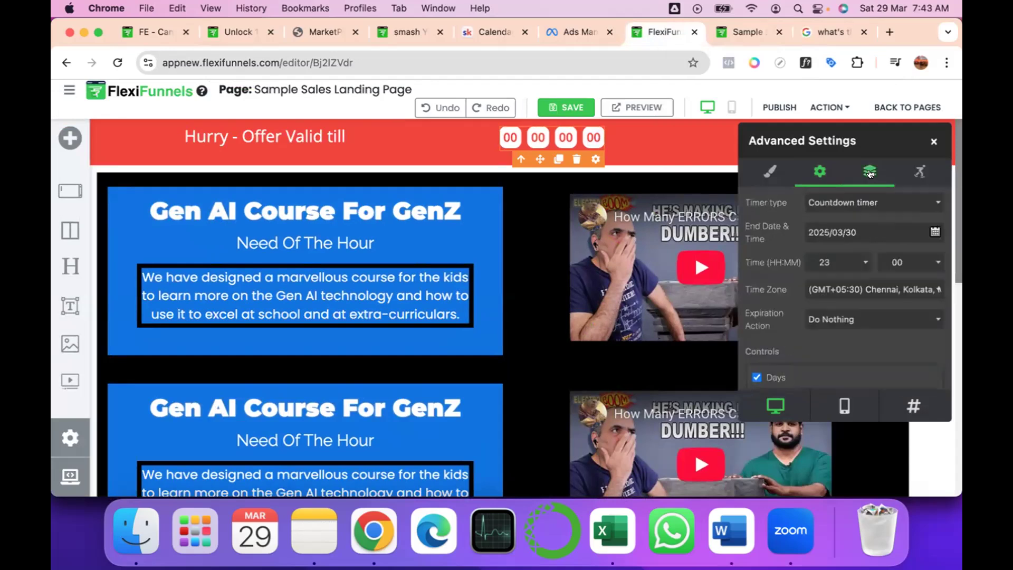
pyautogui.scroll(-2, 827, 332)
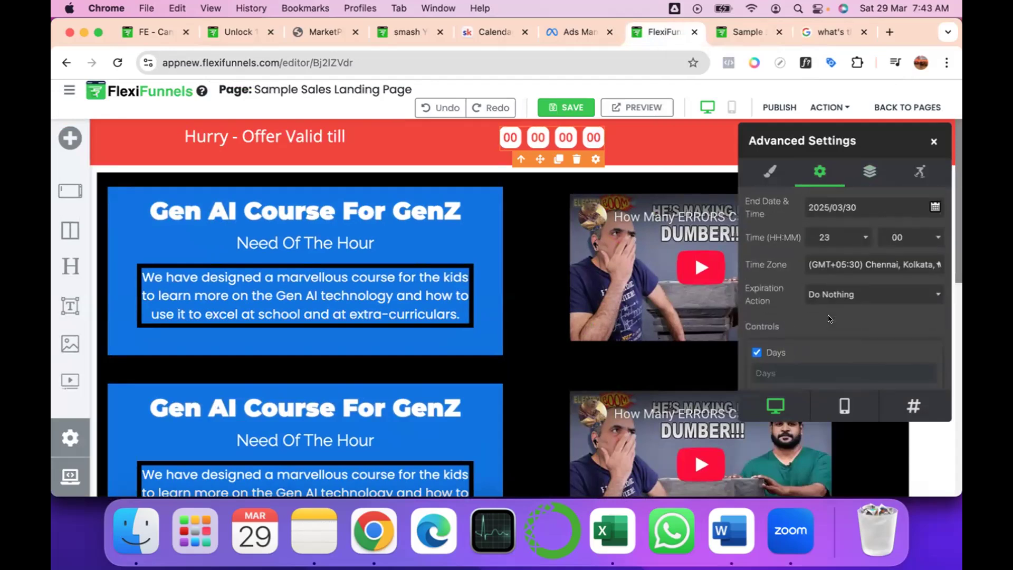
pyautogui.click(931, 139)
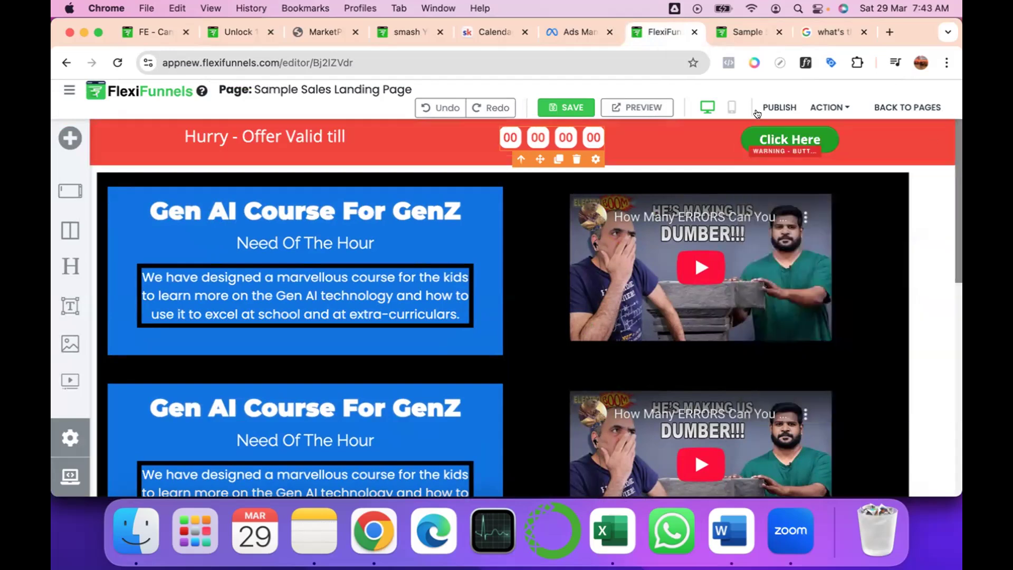
# Save and publish the page, and reload the live version to check the countdown in the red bar.
pyautogui.click(570, 101)
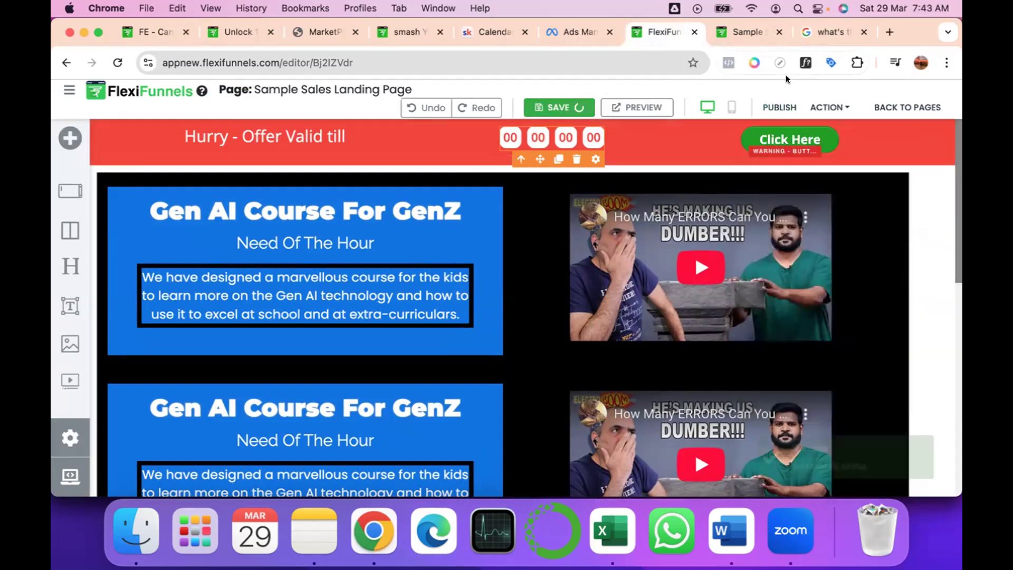
pyautogui.click(781, 105)
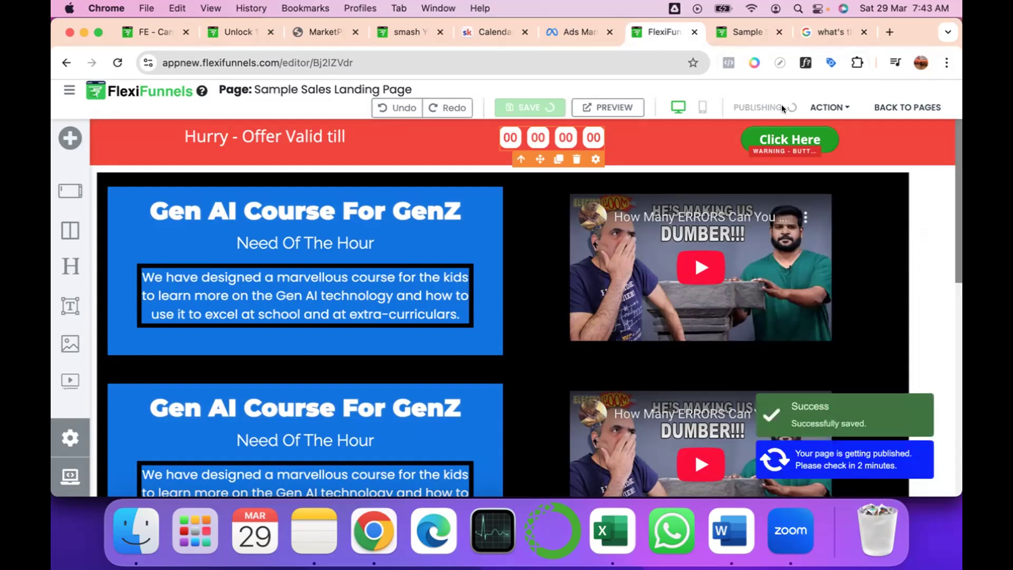
pyautogui.click(729, 30)
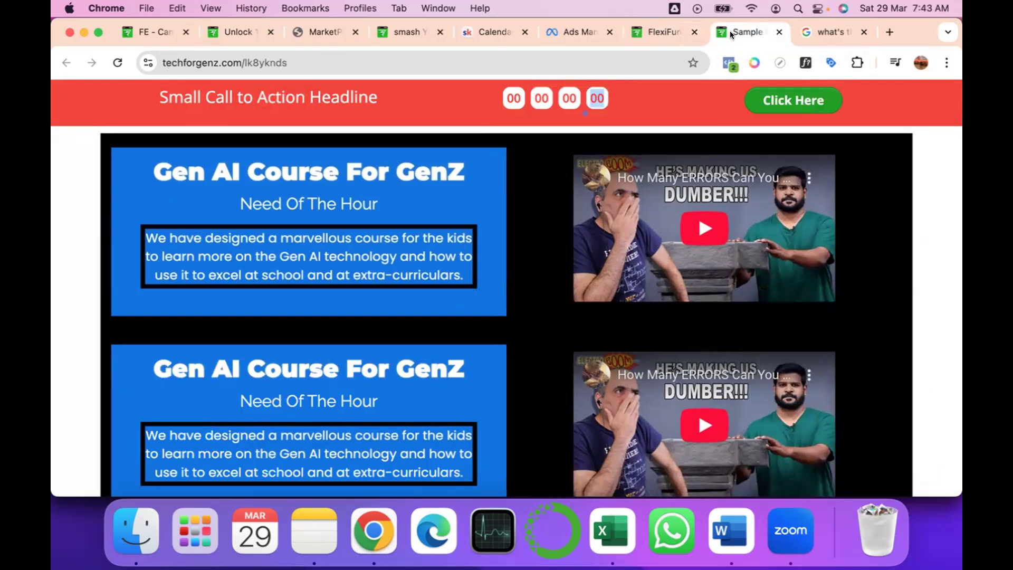
pyautogui.click(114, 62)
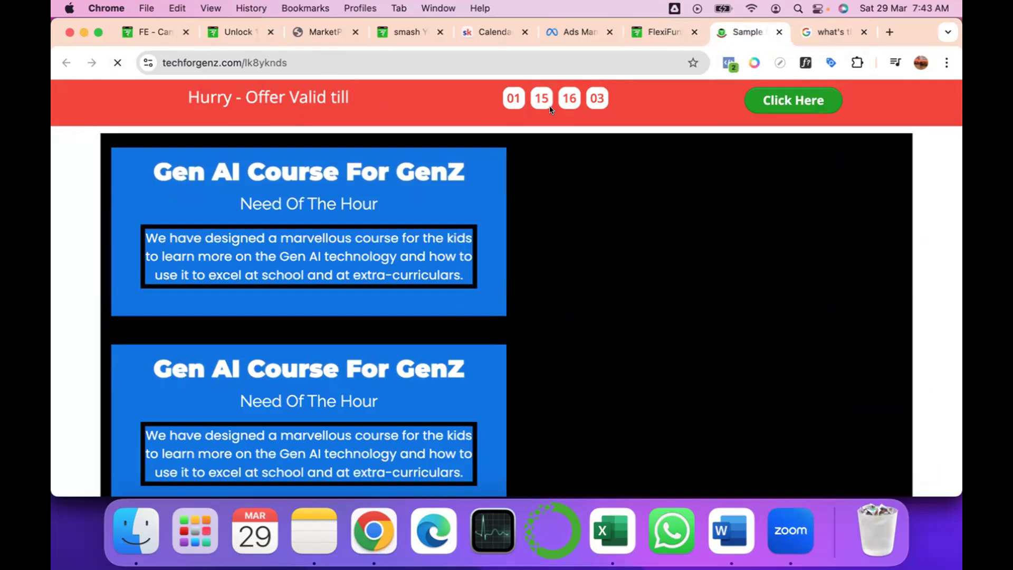
pyautogui.scroll(-3, 546, 229)
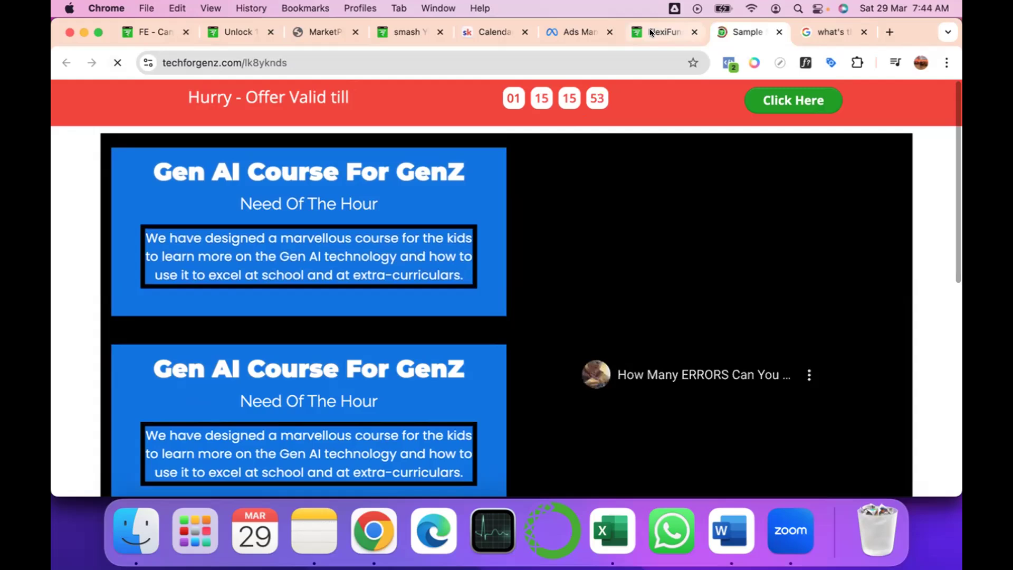
# Return to the FlexiFunnels editor and add a 1 Column row below the last Gen AI course block.
pyautogui.click(650, 32)
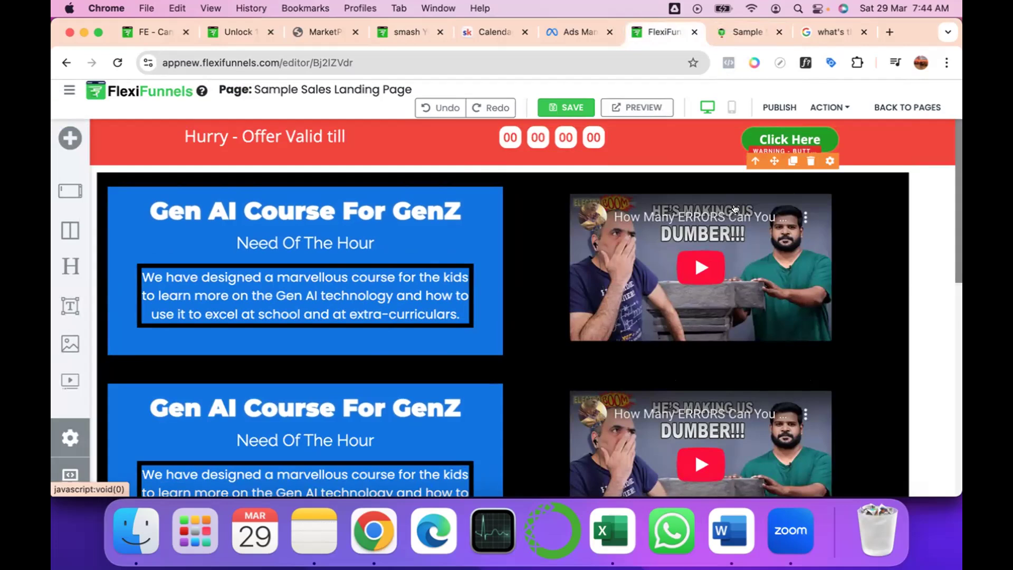
pyautogui.scroll(-3, 312, 456)
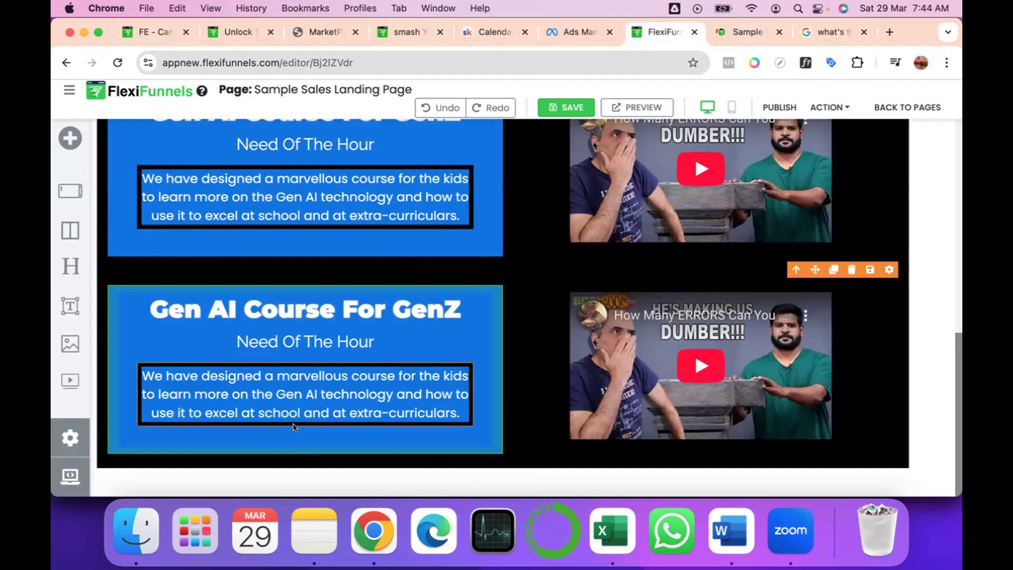
pyautogui.click(496, 458)
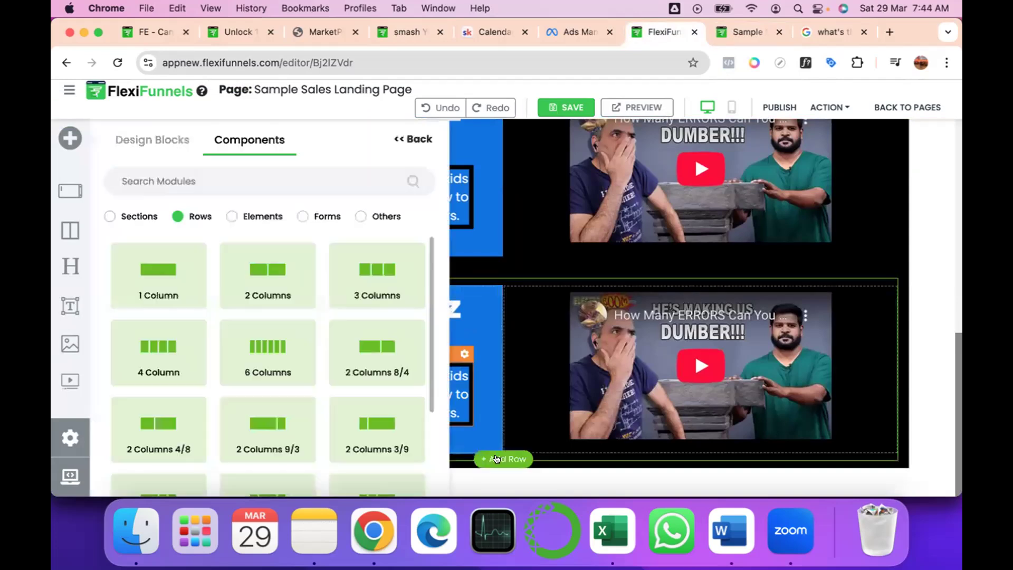
pyautogui.moveTo(163, 262)
pyautogui.mouseDown()
pyautogui.moveTo(501, 269)
pyautogui.moveTo(495, 432)
pyautogui.mouseUp()
# Insert a Button element into the empty row at the end of the black section.
pyautogui.click(496, 433)
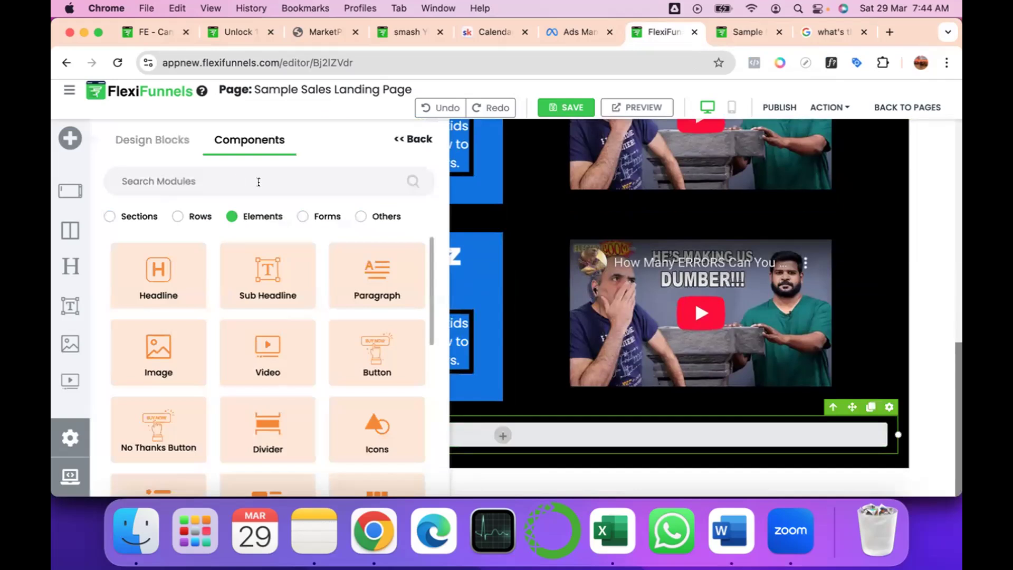
pyautogui.scroll(-2, 245, 359)
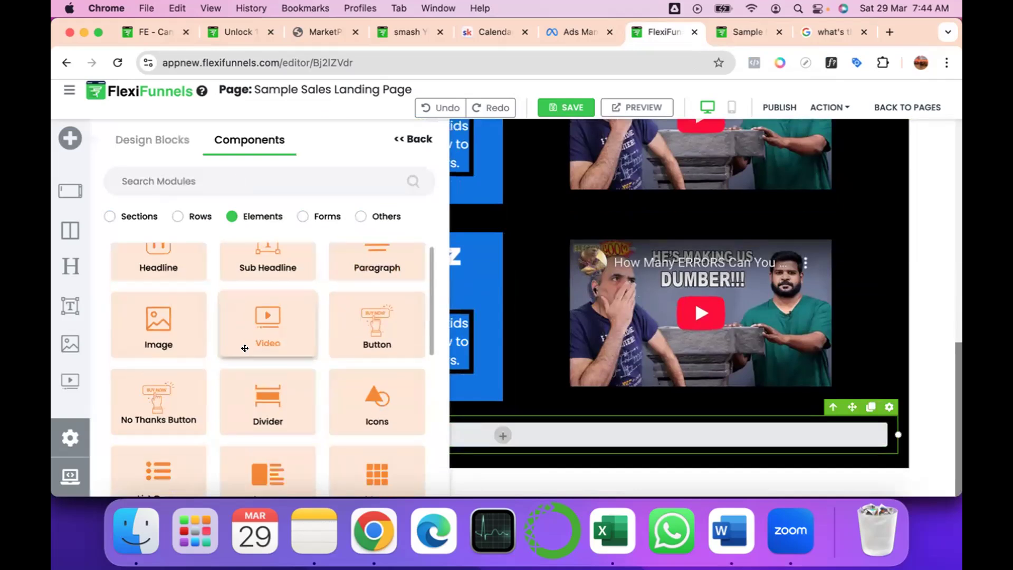
pyautogui.click(376, 300)
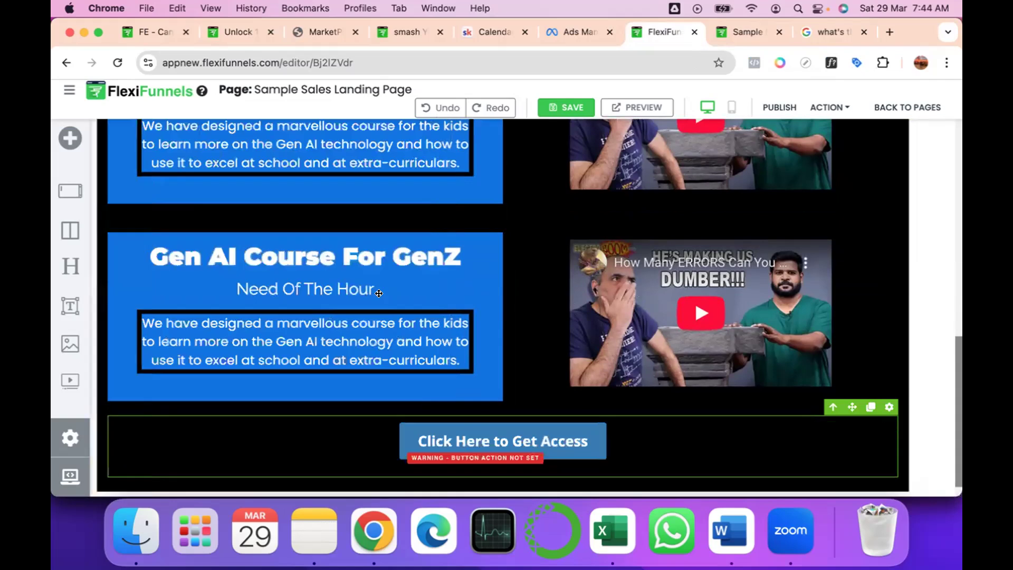
# Replace the text of the button under the last course block with "Buy NOW !!!".
pyautogui.click(483, 436)
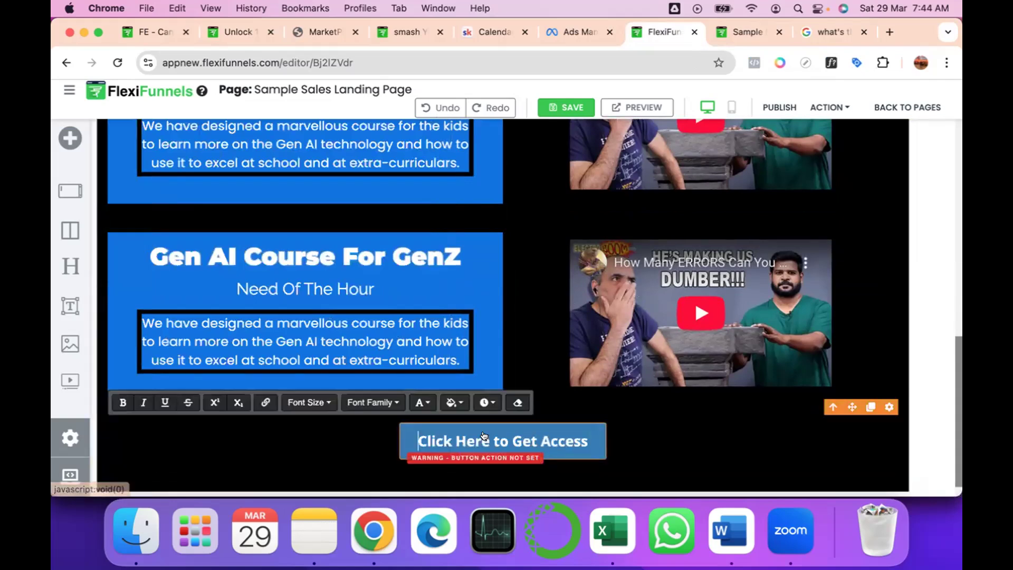
pyautogui.press('super+a')
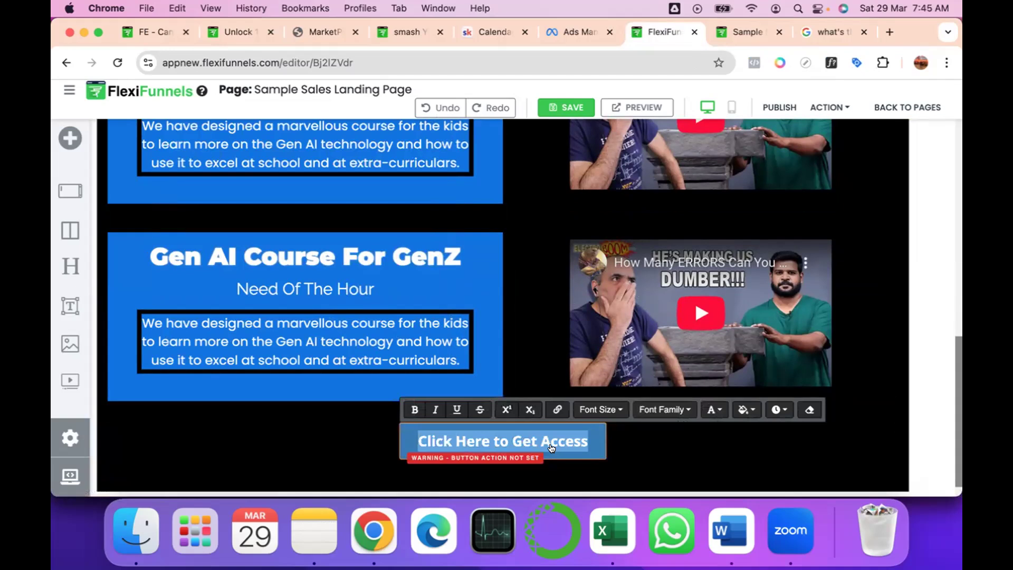
pyautogui.write('Buy N')
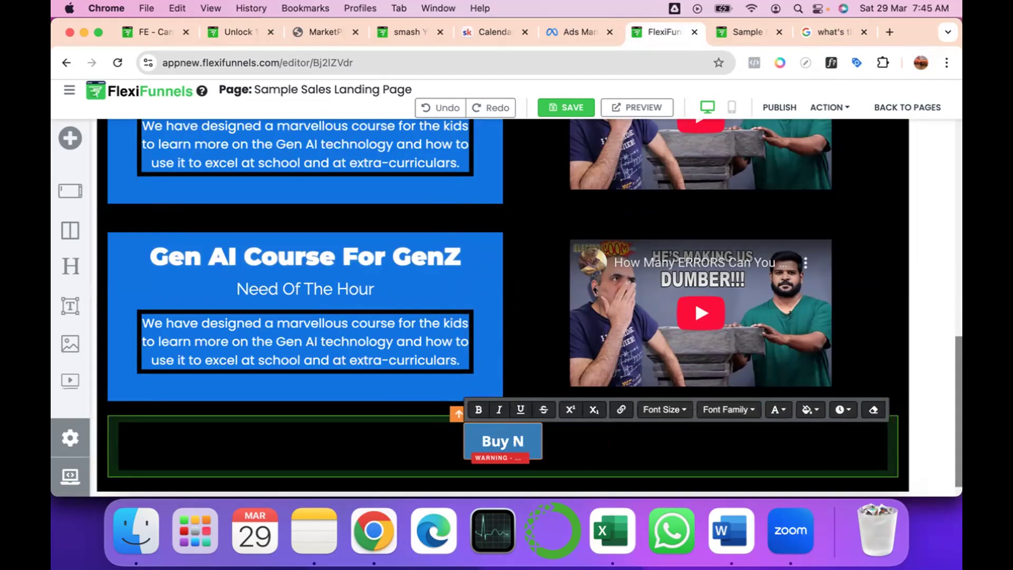
pyautogui.write('OW !!!')
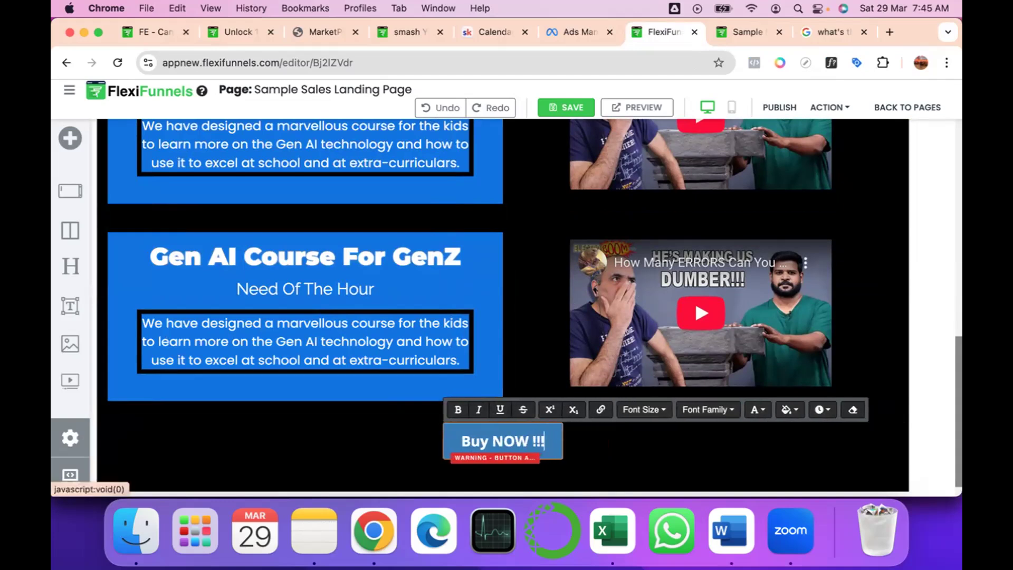
pyautogui.click(551, 433)
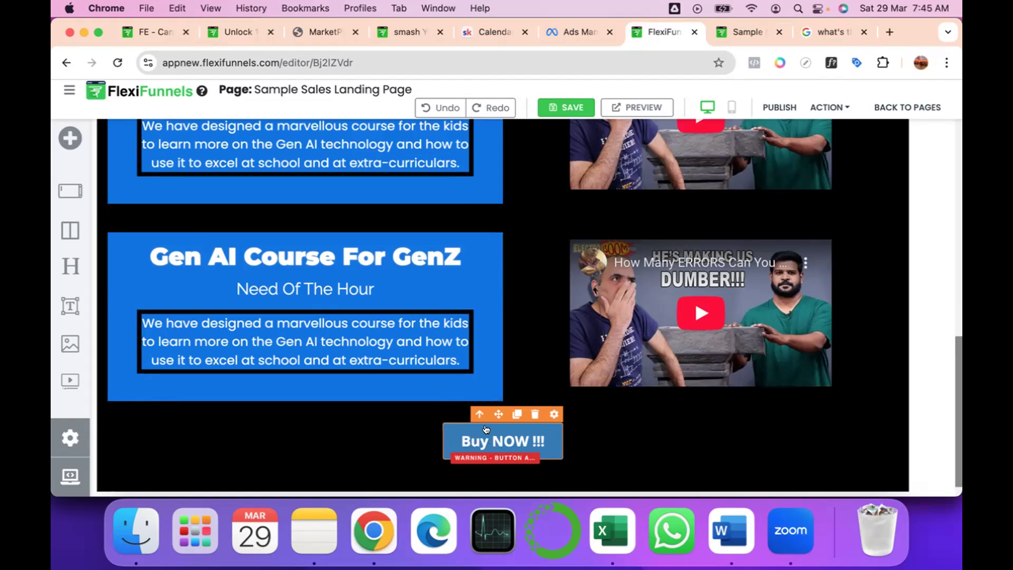
pyautogui.scroll(5, 826, 136)
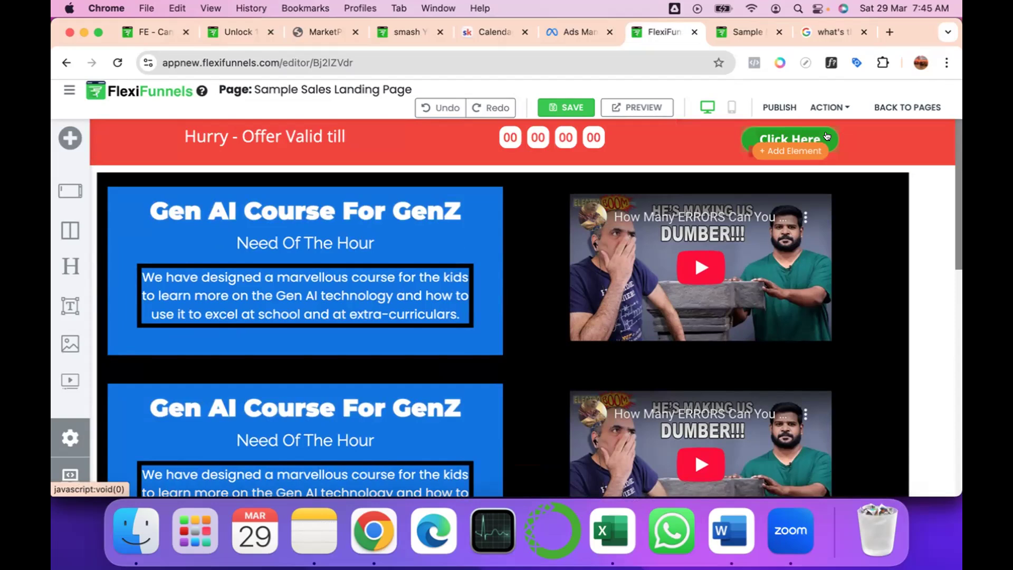
pyautogui.click(827, 136)
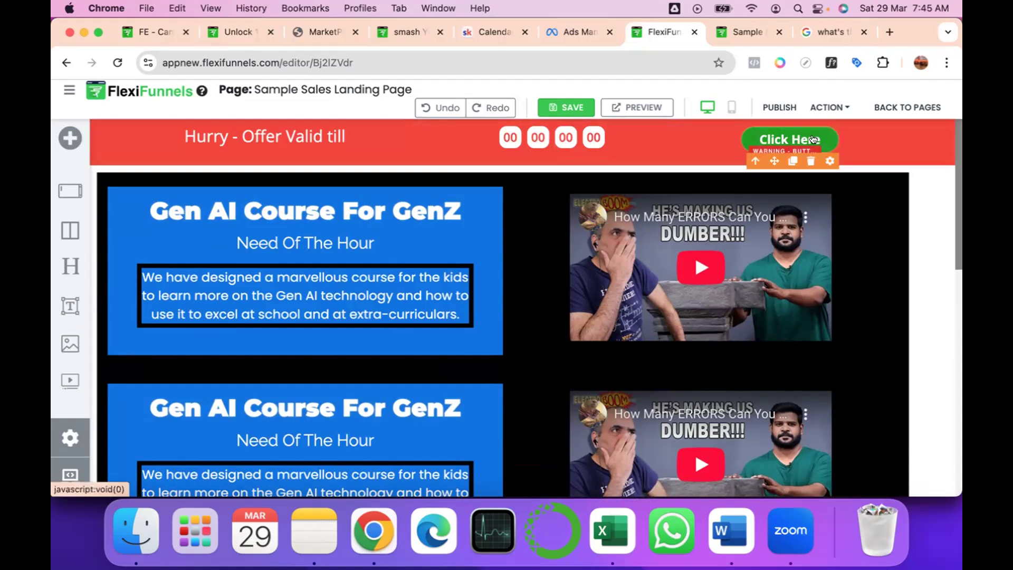
pyautogui.click(778, 55)
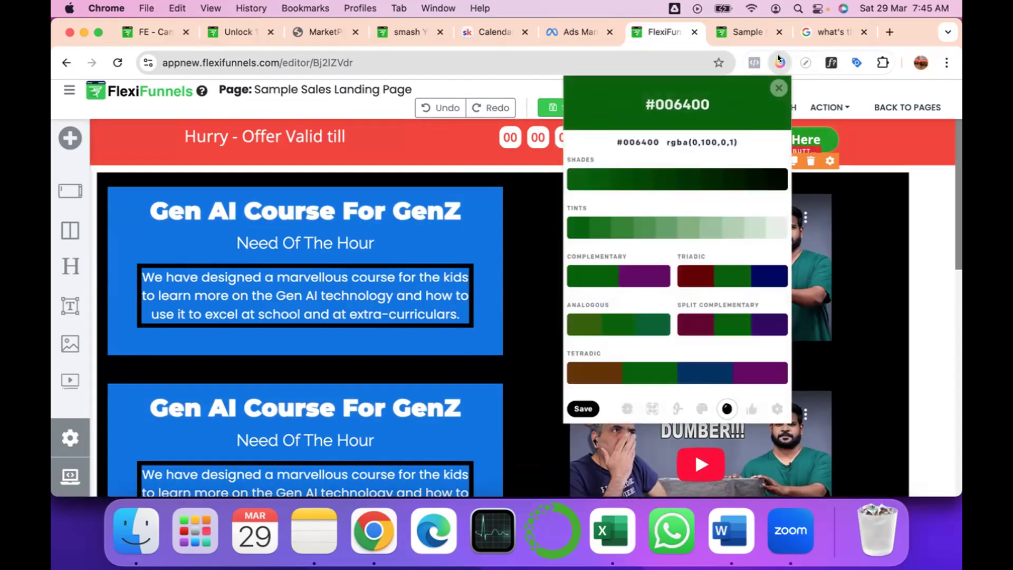
pyautogui.click(625, 407)
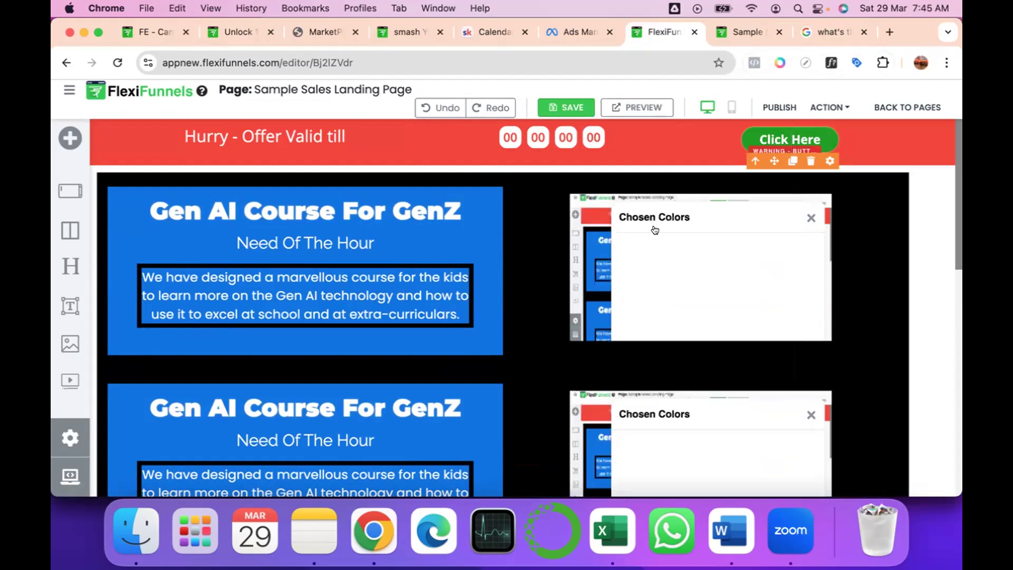
pyautogui.click(940, 102)
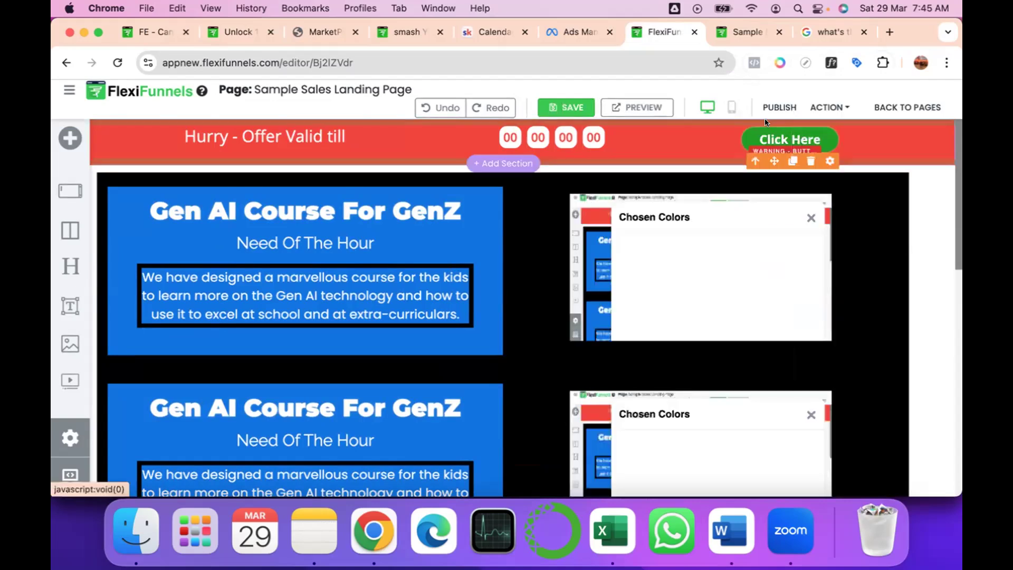
pyautogui.click(776, 62)
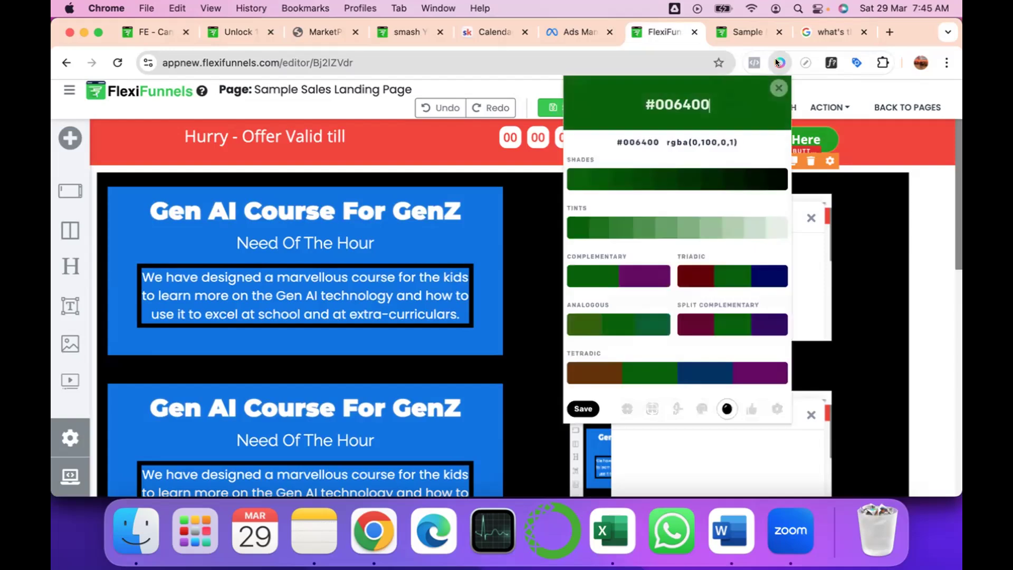
pyautogui.click(625, 409)
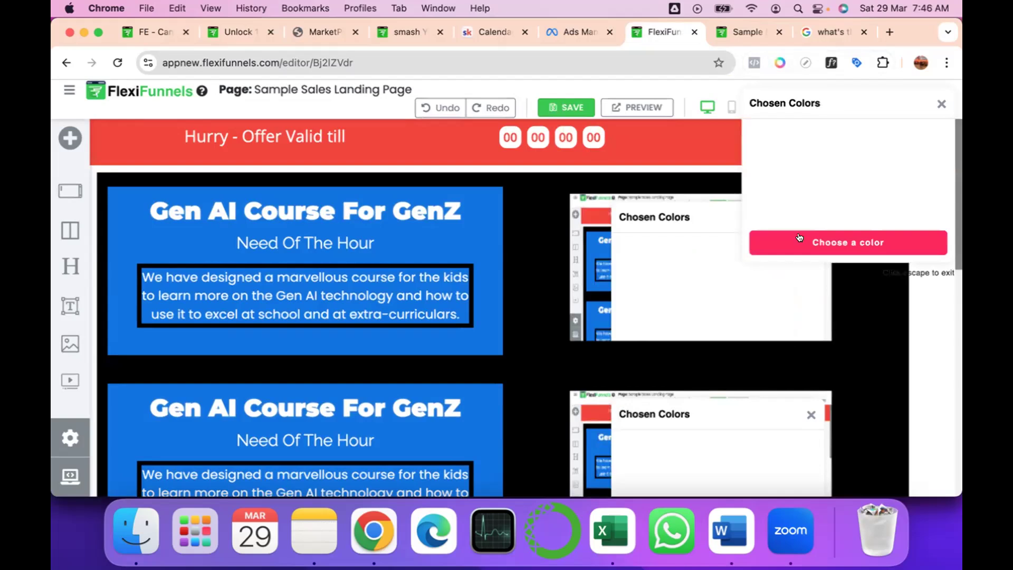
pyautogui.click(939, 102)
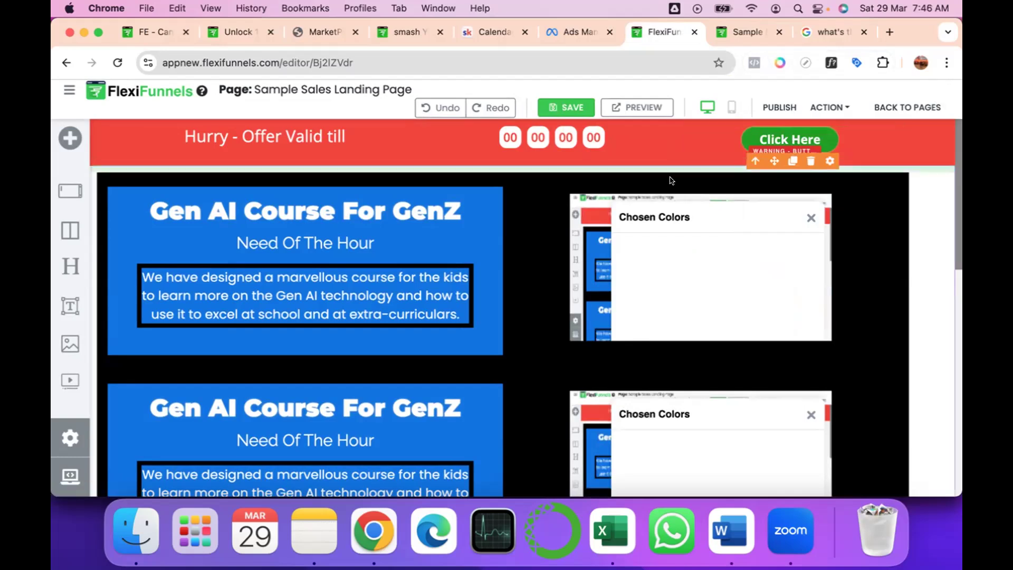
# On the live page, sample the green of the Click Here button in the red bar with the eyedropper.
pyautogui.click(736, 27)
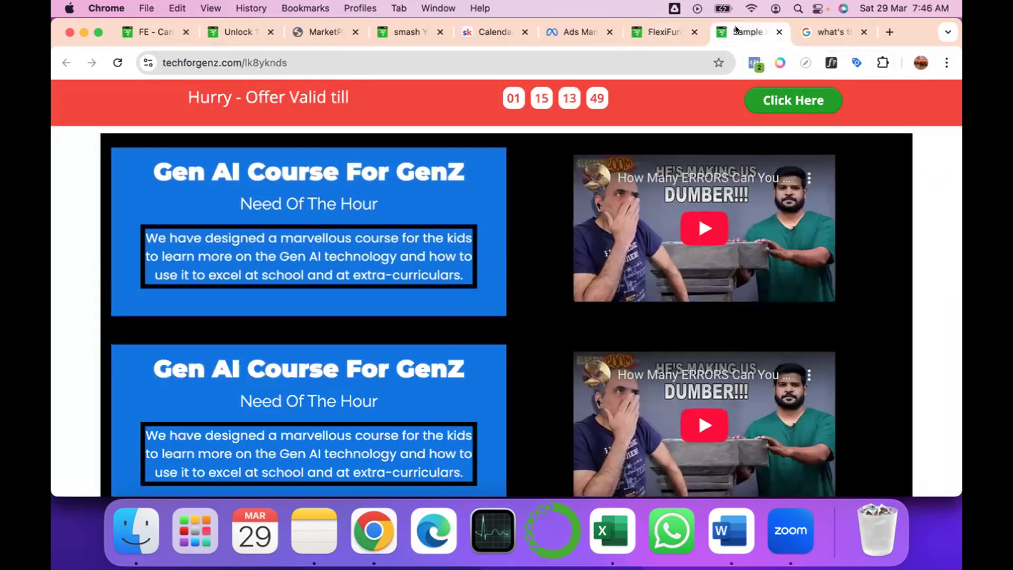
pyautogui.click(774, 58)
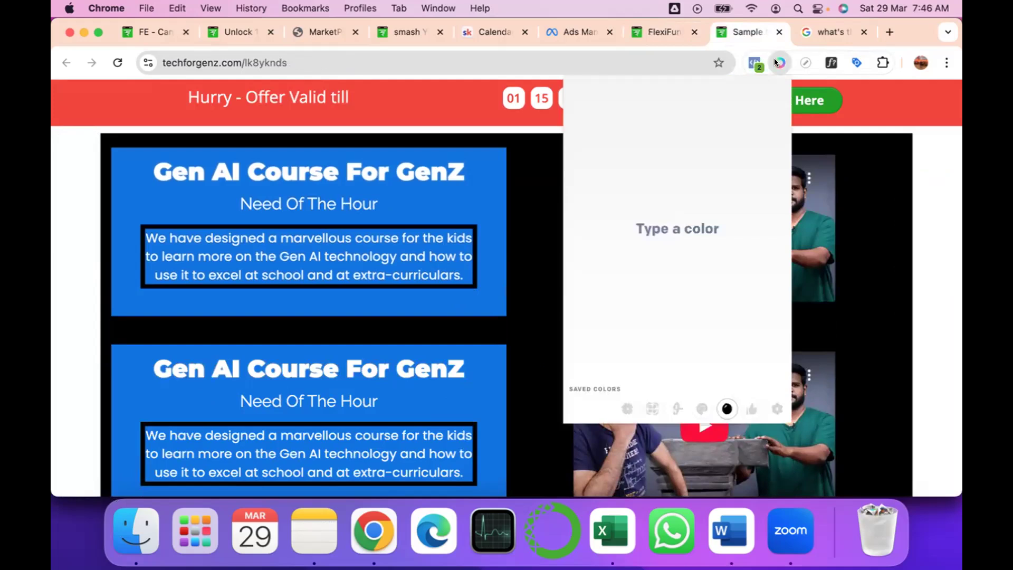
pyautogui.click(624, 408)
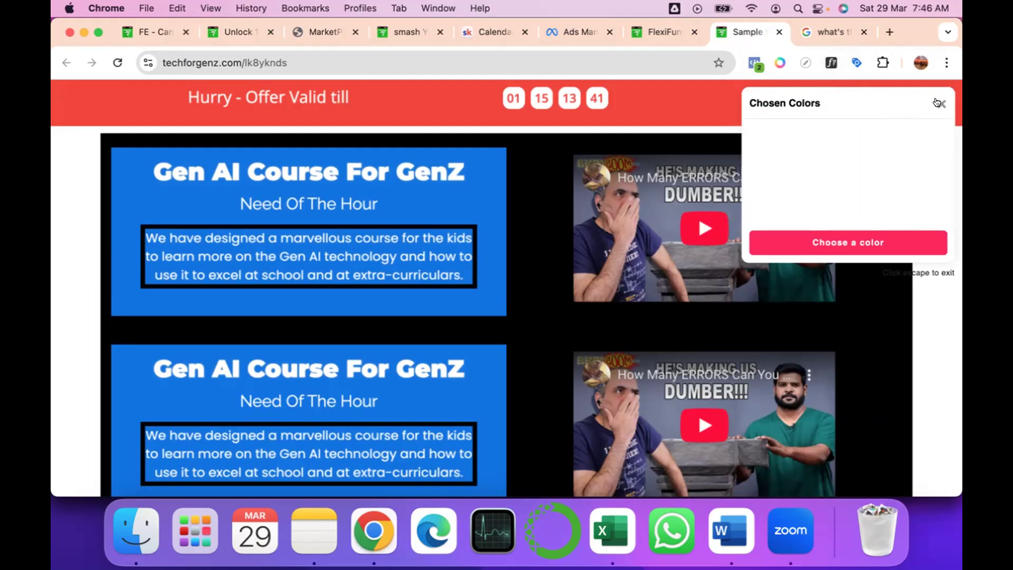
pyautogui.moveTo(902, 102); pyautogui.dragTo(460, 148)
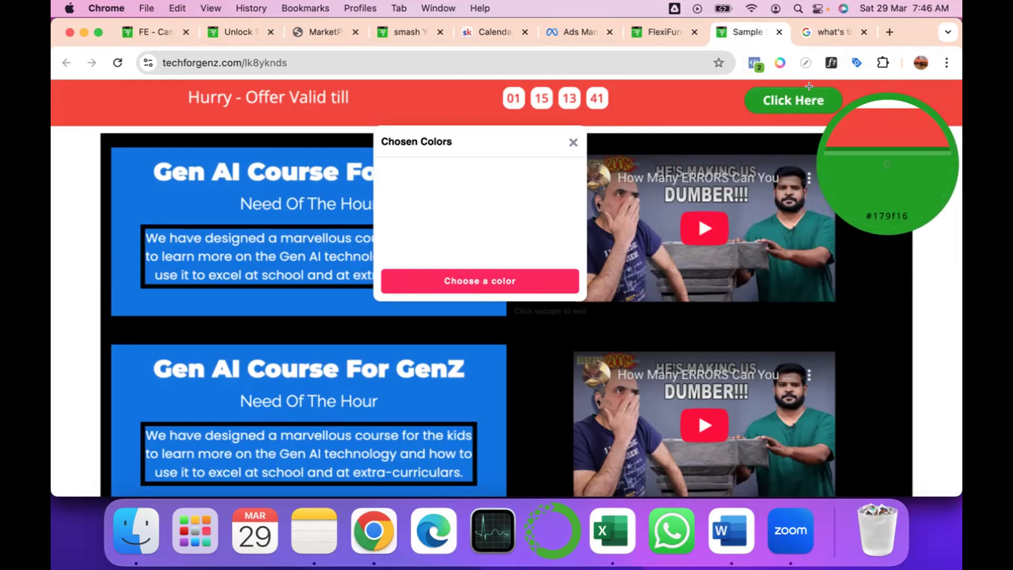
# Back in the FlexiFunnels editor, set the background color of the Buy NOW !!! button to #179f16.
pyautogui.click(659, 31)
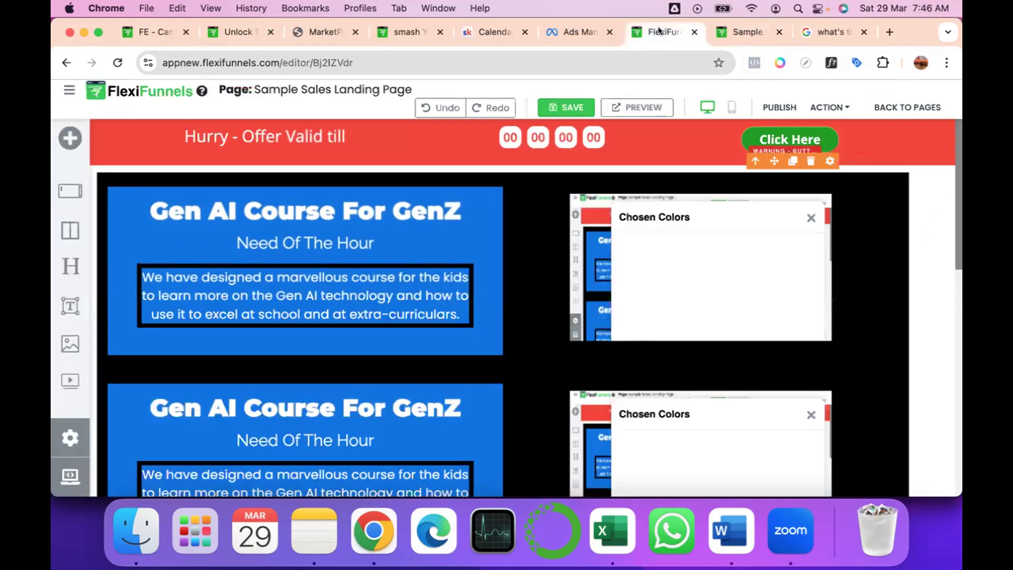
pyautogui.scroll(-3, 532, 329)
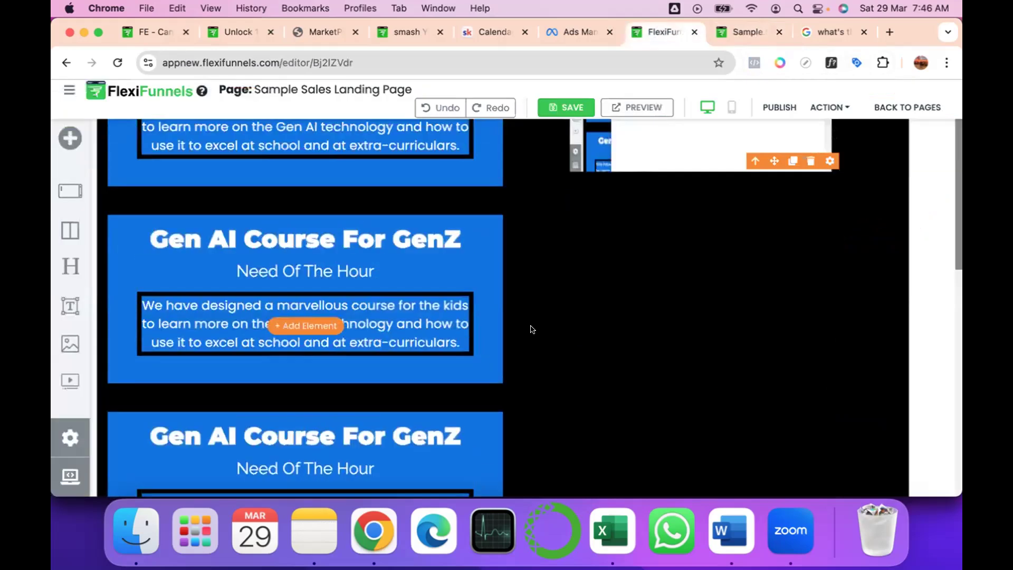
pyautogui.scroll(-7, 532, 329)
pyautogui.moveTo(444, 405)
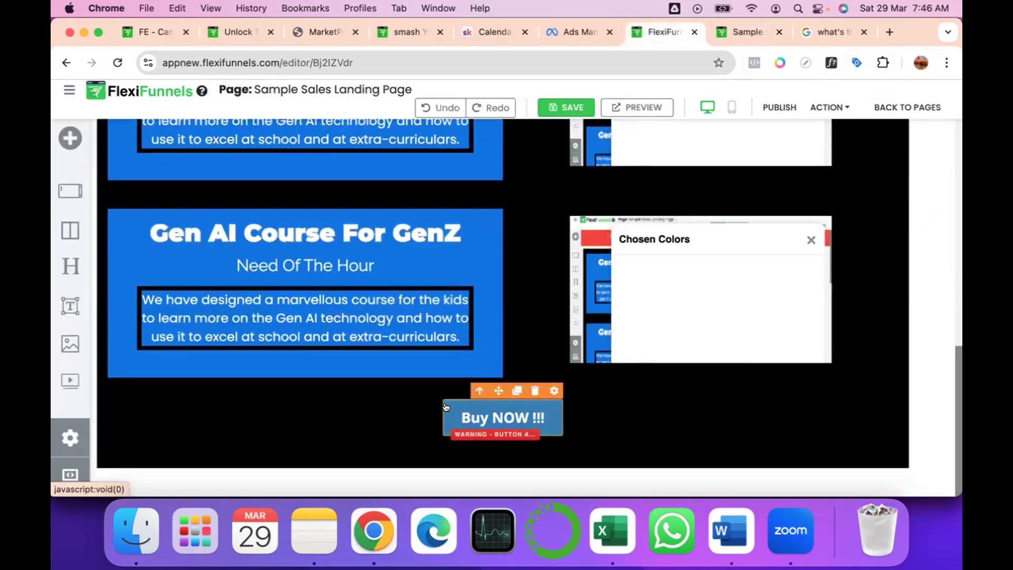
pyautogui.click(552, 390)
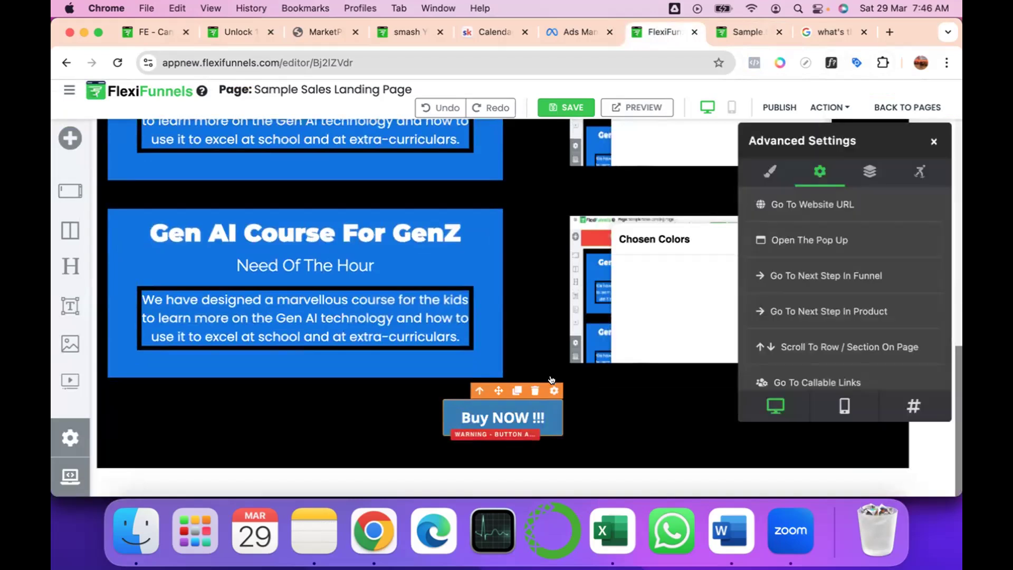
pyautogui.click(770, 161)
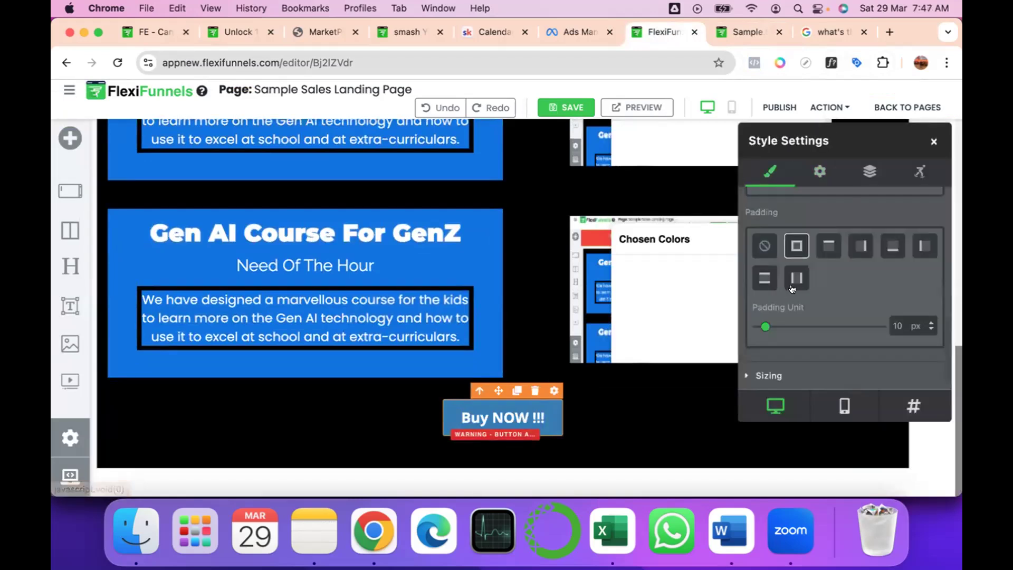
pyautogui.scroll(5, 788, 288)
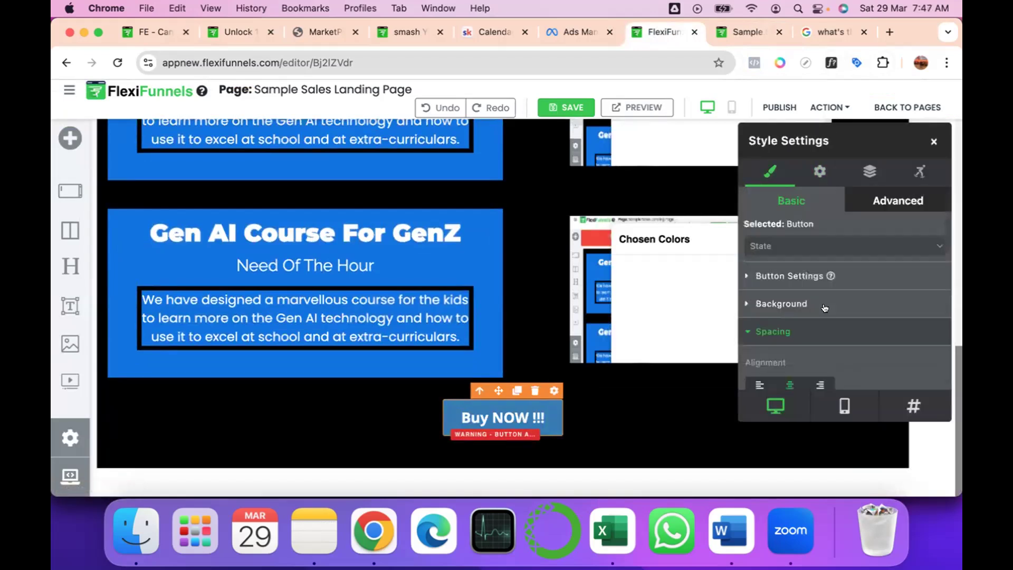
pyautogui.click(760, 298)
pyautogui.scroll(-2, 894, 341)
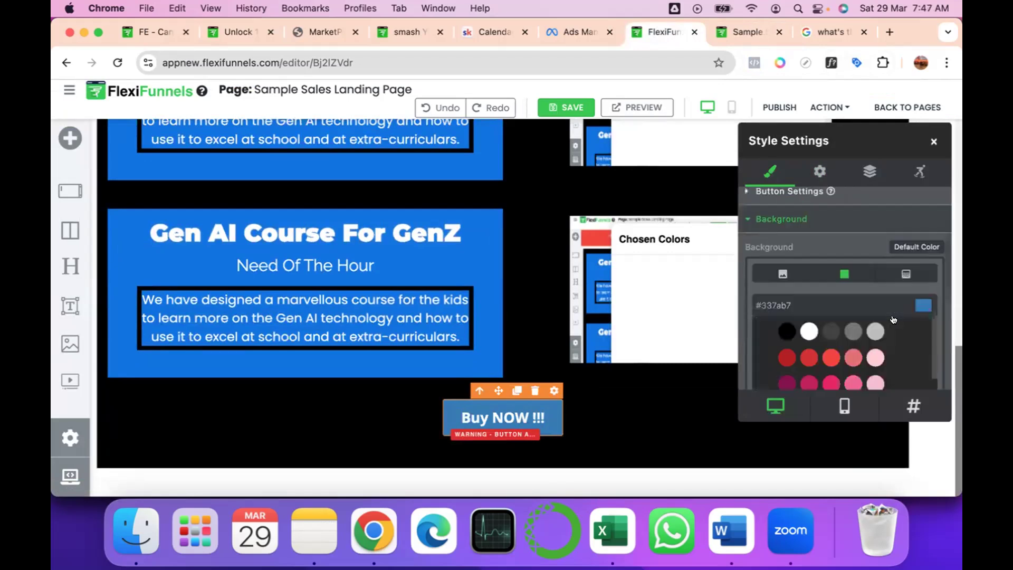
pyautogui.click(916, 305)
pyautogui.click(797, 339)
pyautogui.press('BackSpace')
pyautogui.press('BackSpace')
pyautogui.press('BackSpace')
pyautogui.press('BackSpace')
pyautogui.press('BackSpace')
pyautogui.press('BackSpace')
pyautogui.write('179f16')
pyautogui.press('Return')
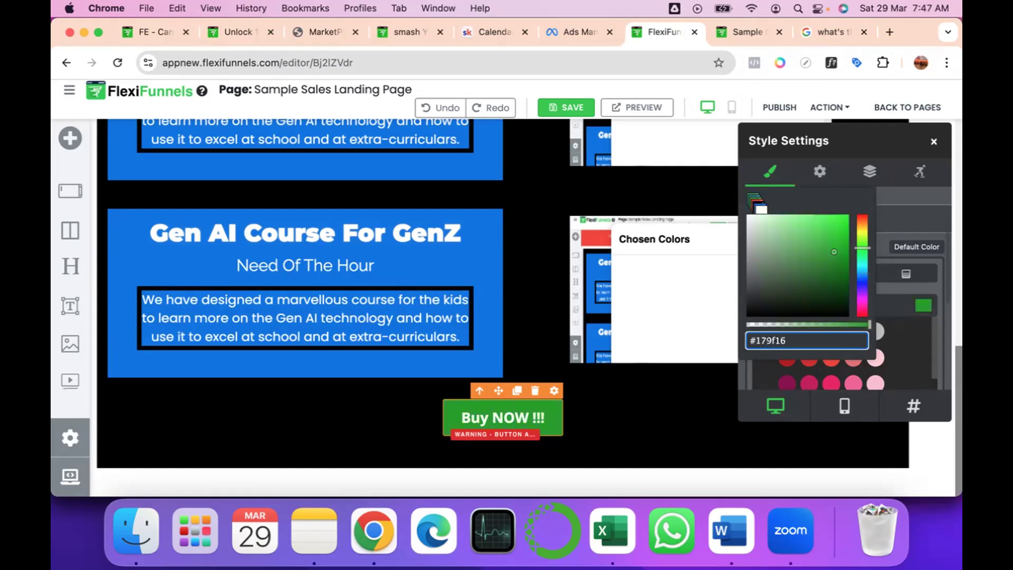
pyautogui.click(549, 401)
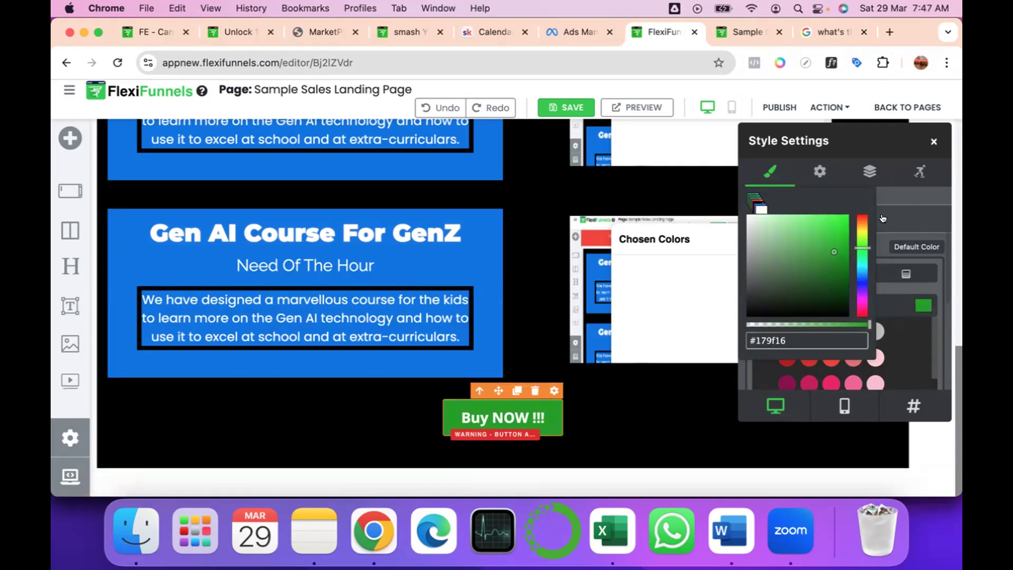
pyautogui.scroll(2, 883, 219)
pyautogui.click(858, 145)
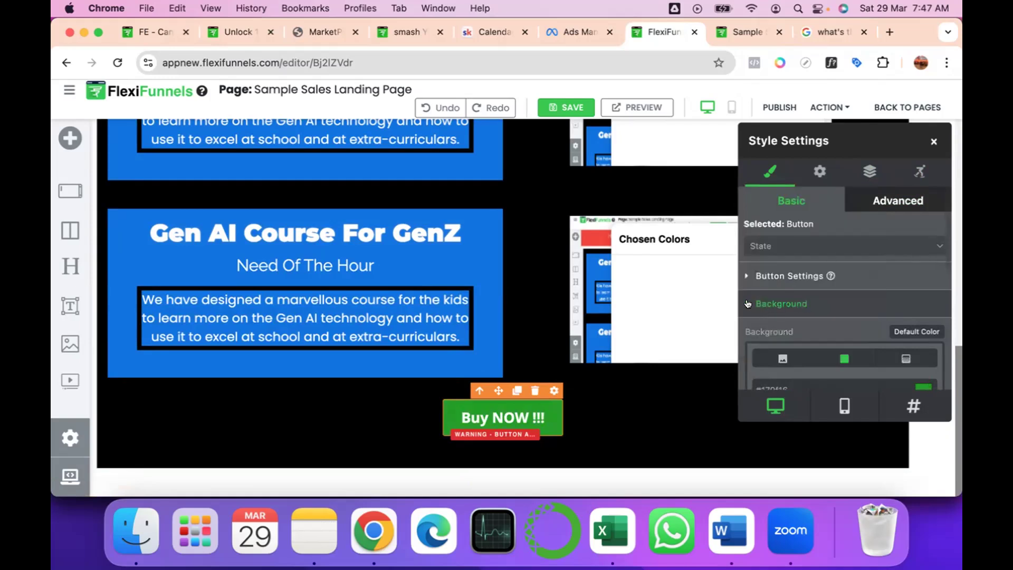
pyautogui.scroll(-2, 846, 309)
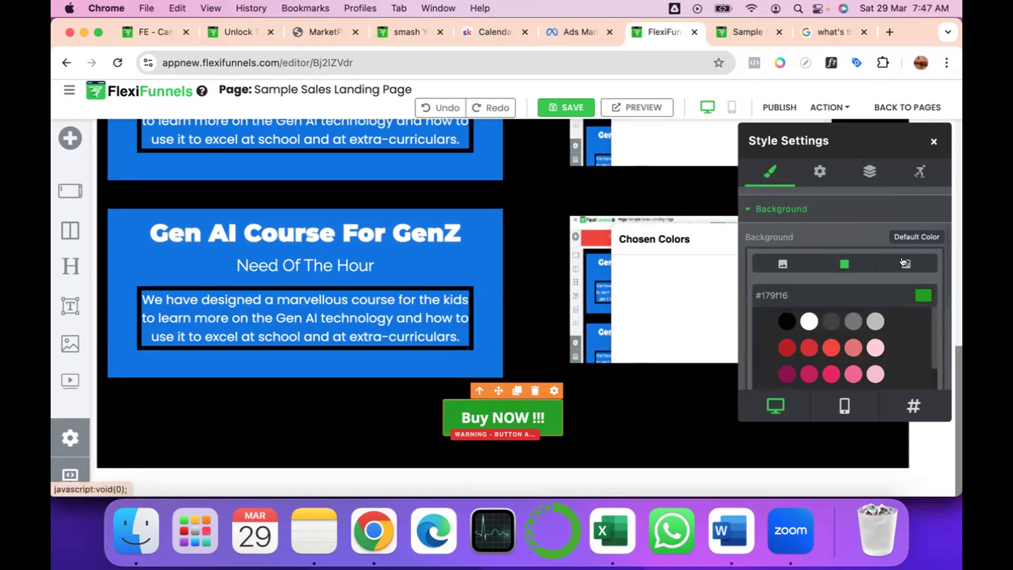
pyautogui.scroll(-3, 827, 284)
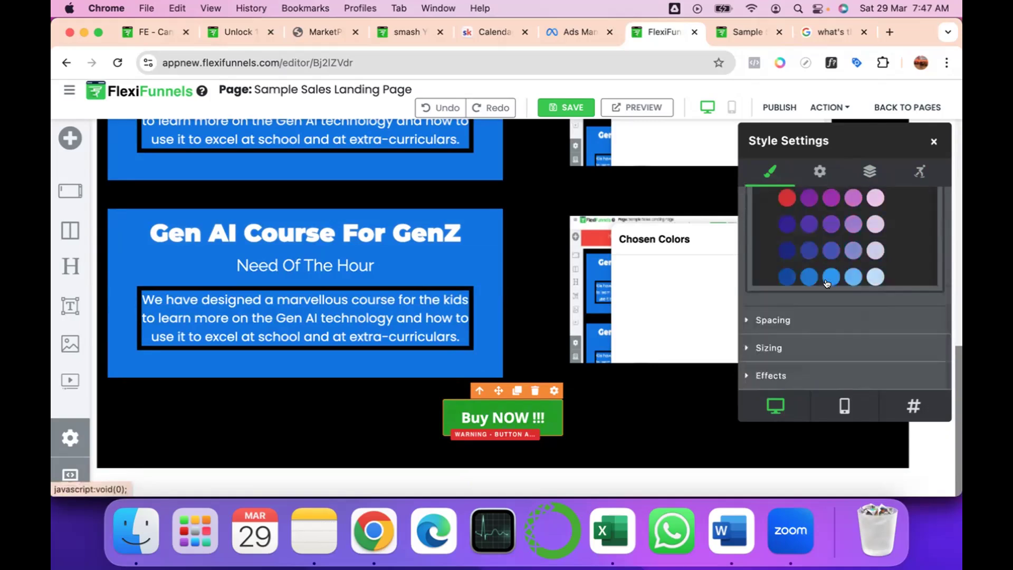
pyautogui.click(815, 178)
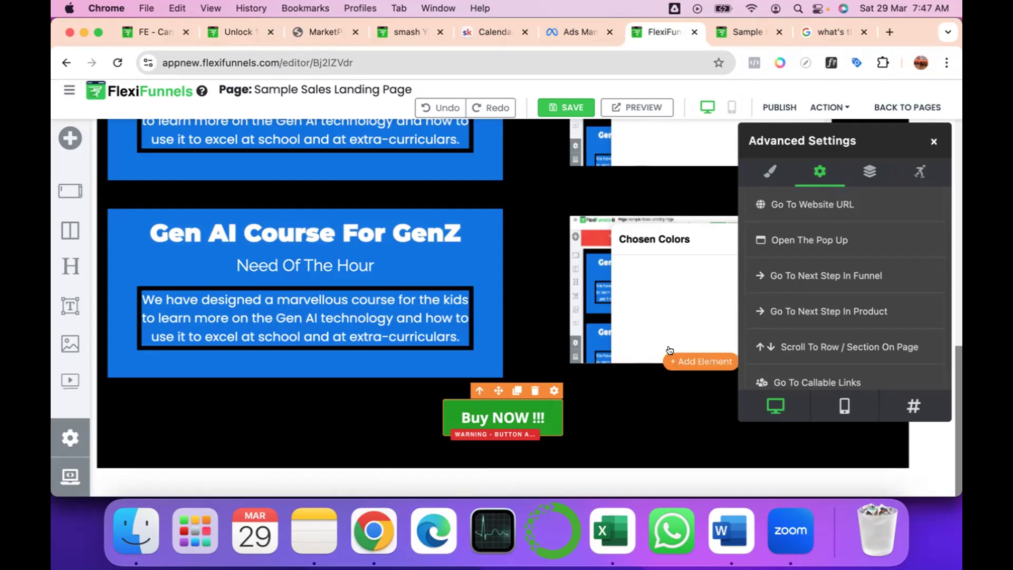
pyautogui.click(814, 204)
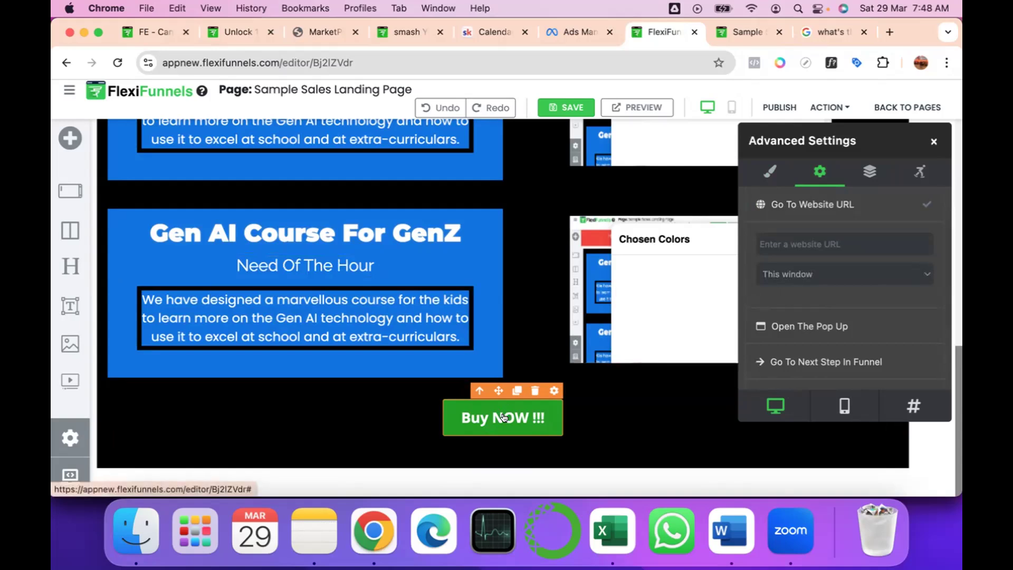
pyautogui.click(795, 237)
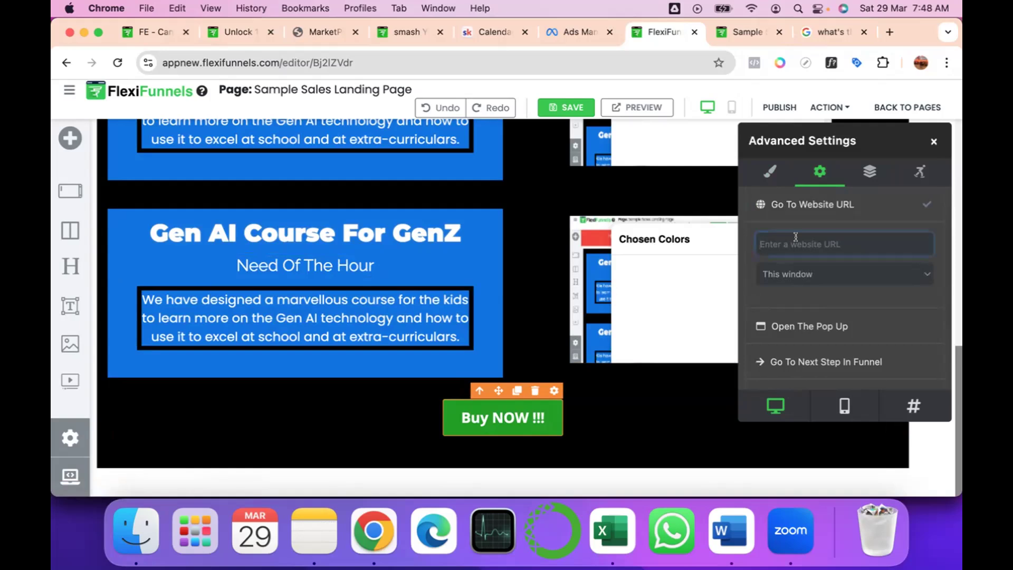
pyautogui.click(795, 236)
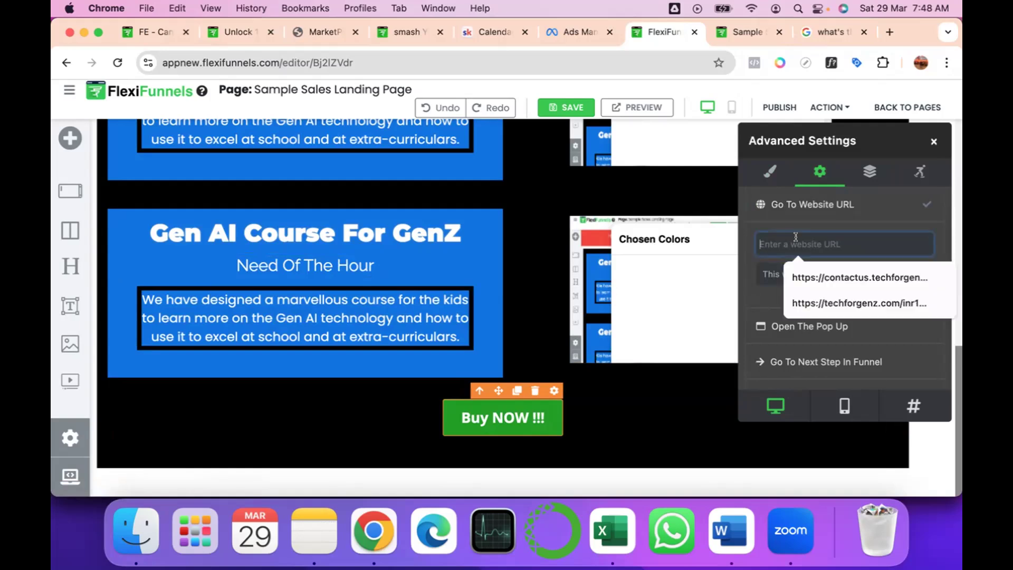
pyautogui.click(805, 303)
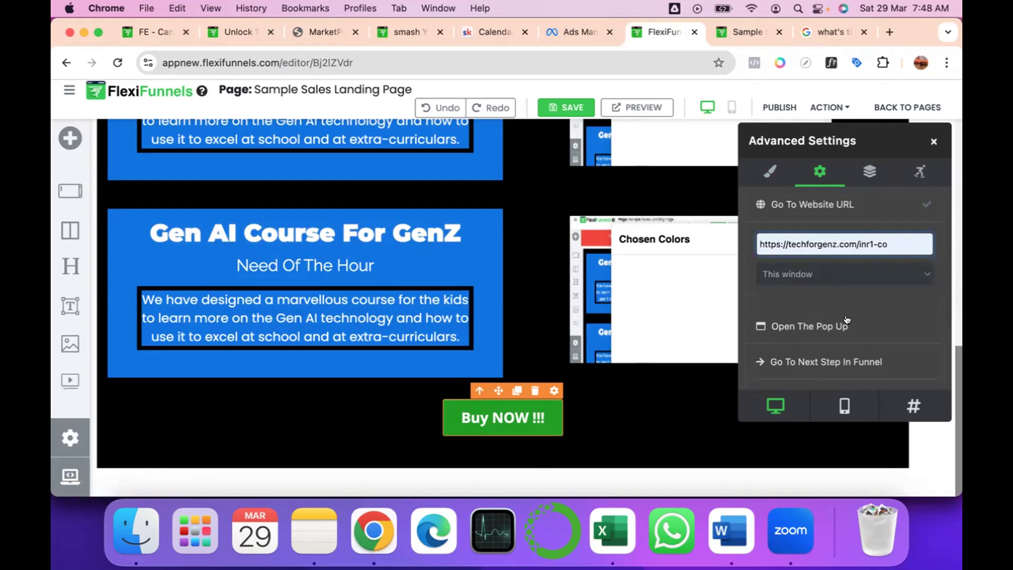
pyautogui.scroll(-4, 848, 318)
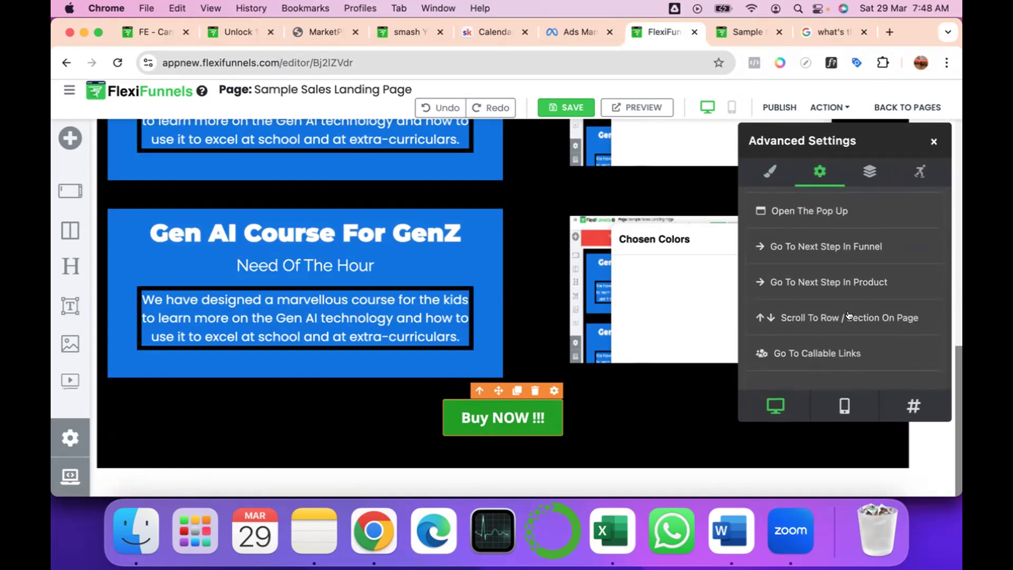
pyautogui.scroll(1, 849, 316)
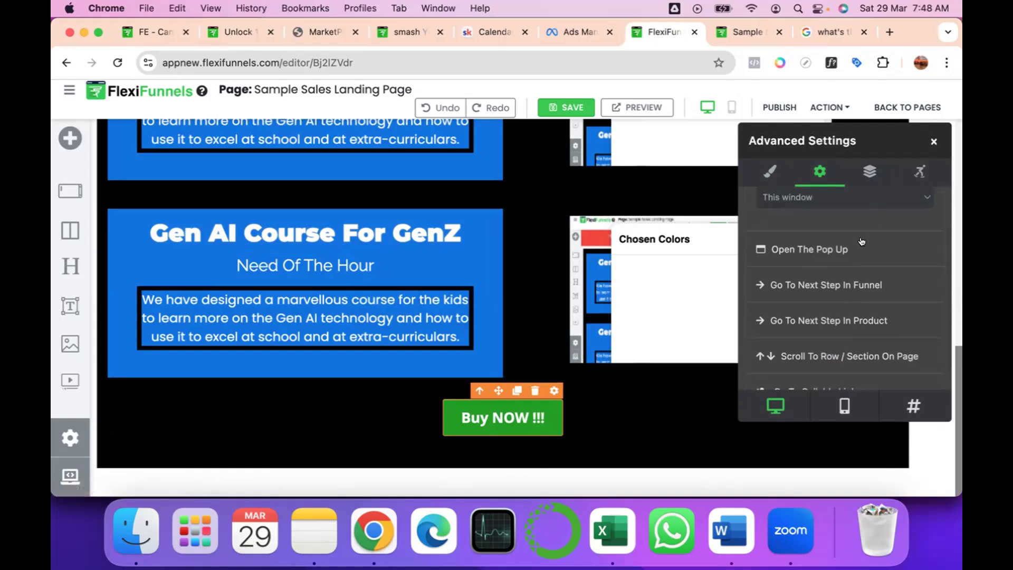
pyautogui.scroll(3, 870, 222)
pyautogui.click(929, 140)
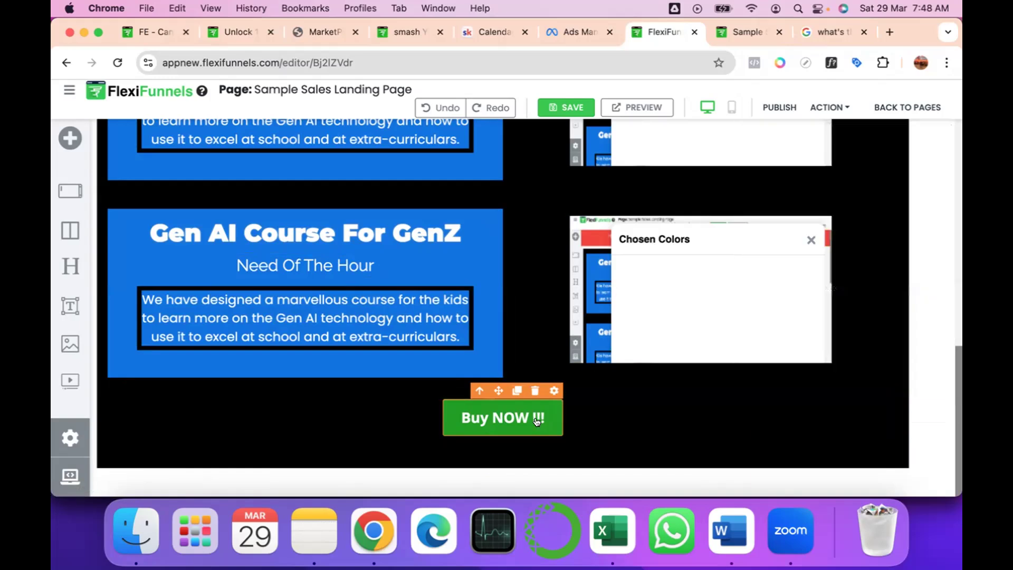
# Publish the page and reload the live version to check the Buy NOW !!! button below the last course block.
pyautogui.click(786, 107)
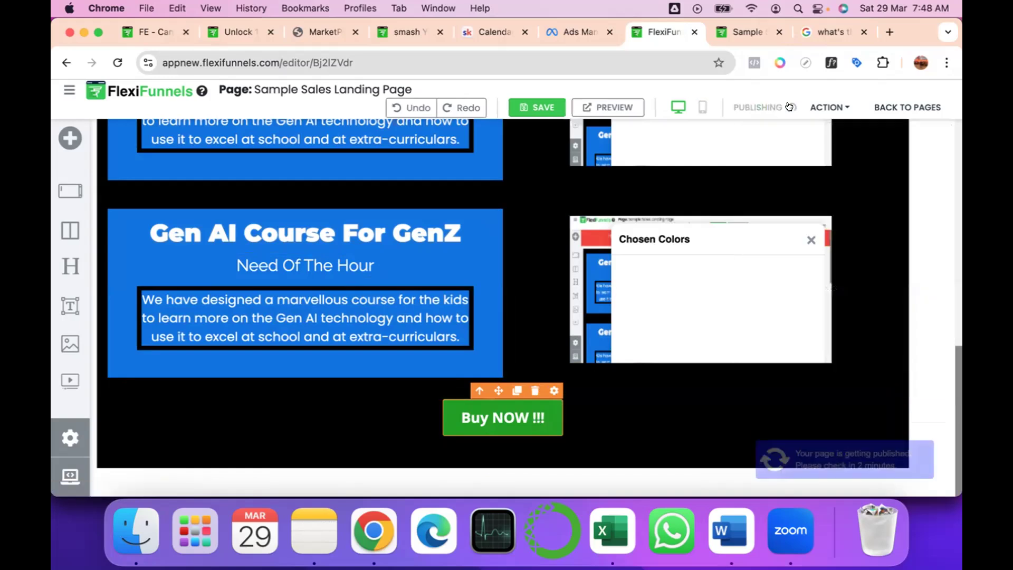
pyautogui.click(747, 33)
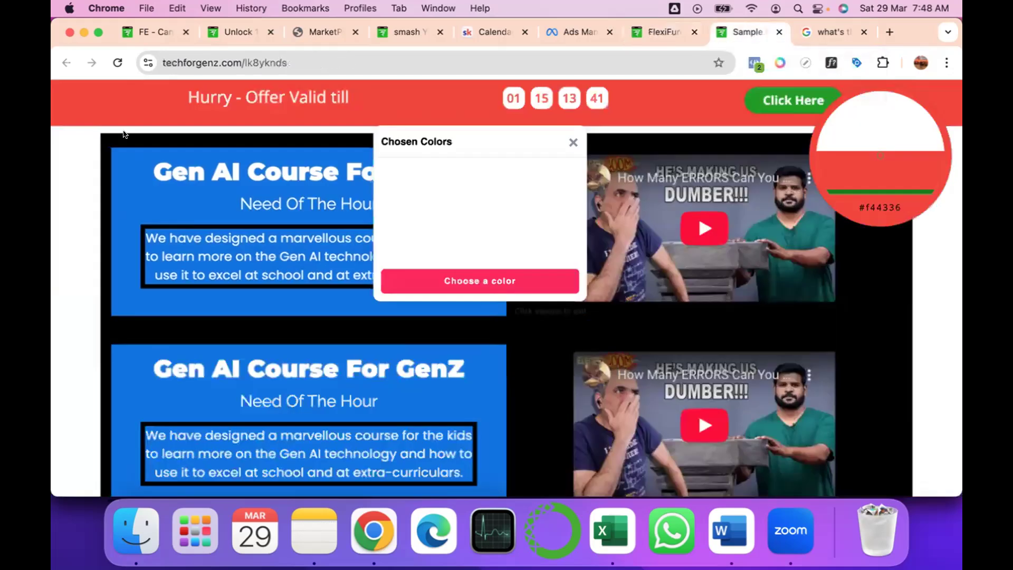
pyautogui.click(116, 62)
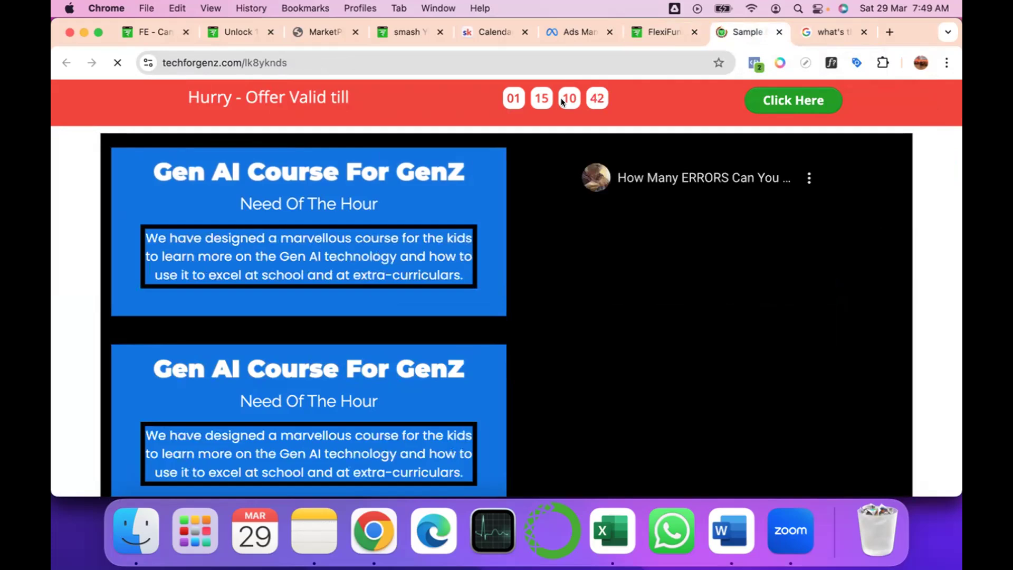
pyautogui.scroll(-6, 684, 454)
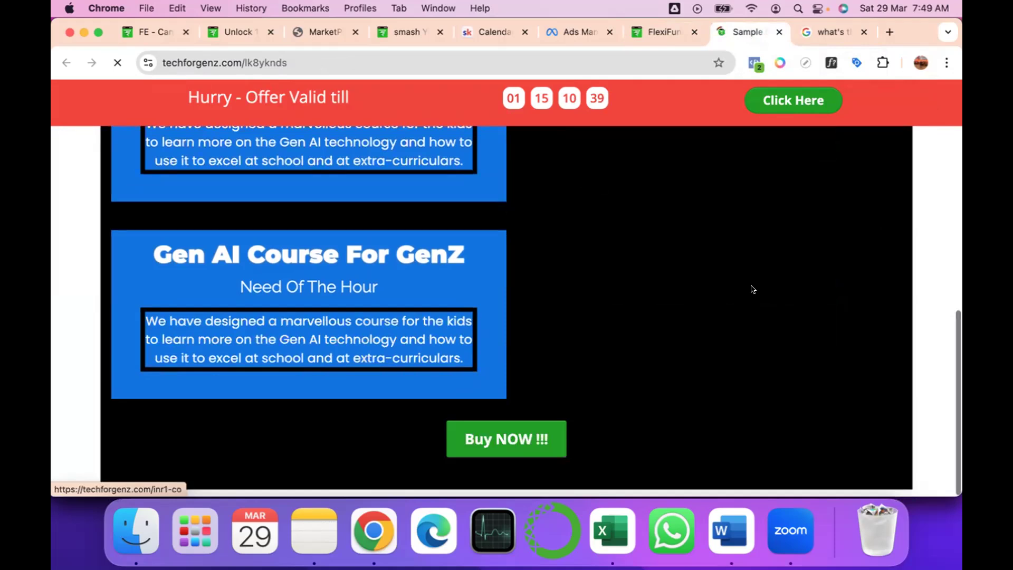
# On the live page, test the Buy NOW !!! button's link, inspect the opened address, return, and test the Click Here button.
pyautogui.click(463, 433)
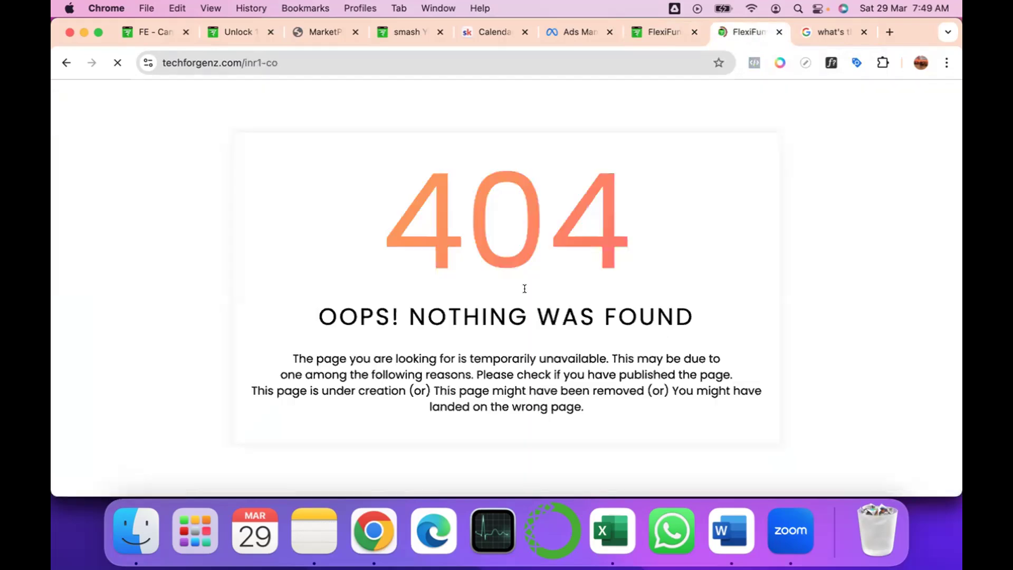
pyautogui.click(306, 62)
pyautogui.click(229, 63)
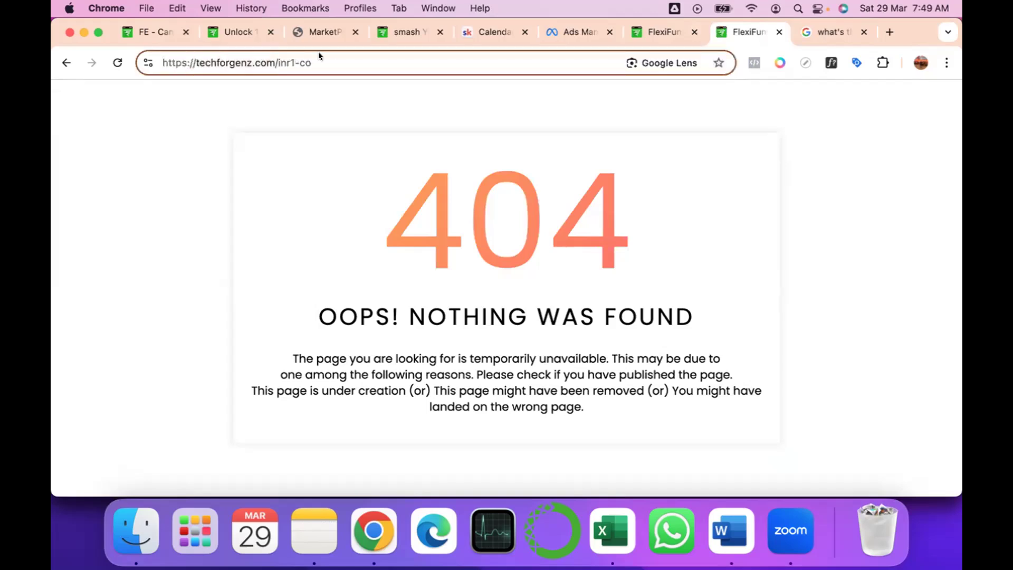
pyautogui.click(67, 62)
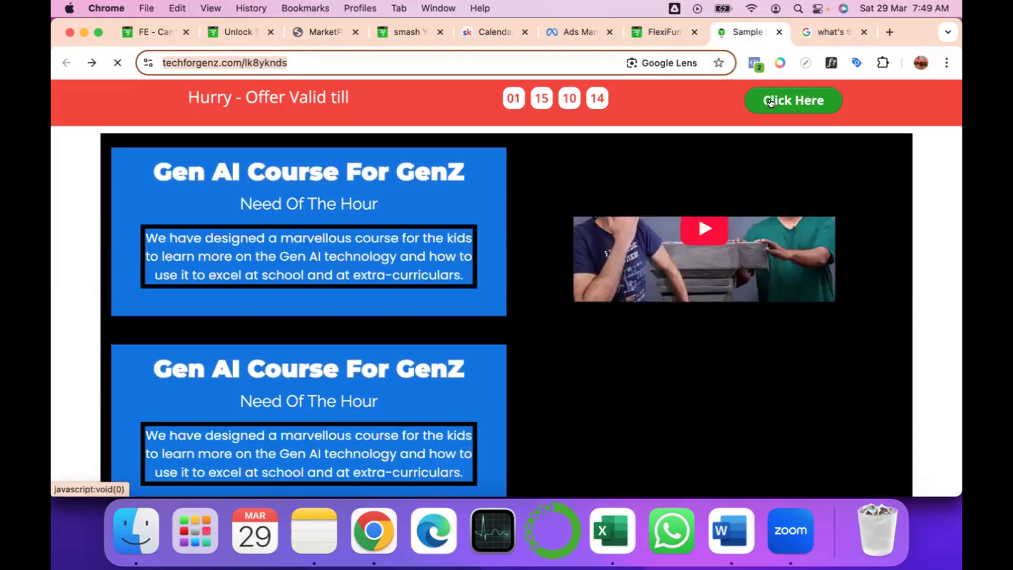
pyautogui.click(771, 103)
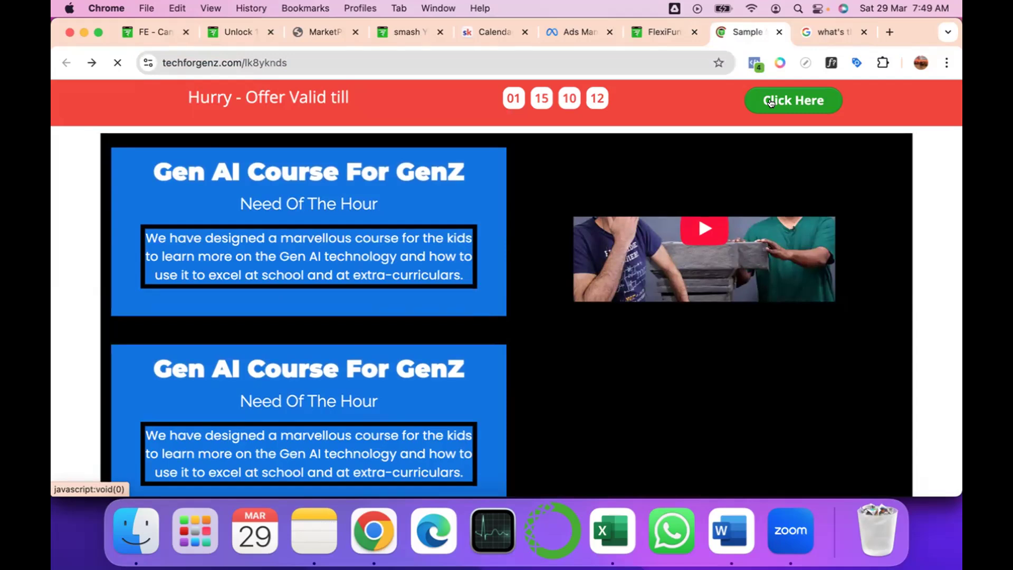
# Back in the FlexiFunnels editor, open the first course section's style settings and switch its background type to gradient.
pyautogui.hotkey('ctrl', 'shift', 'Tab')
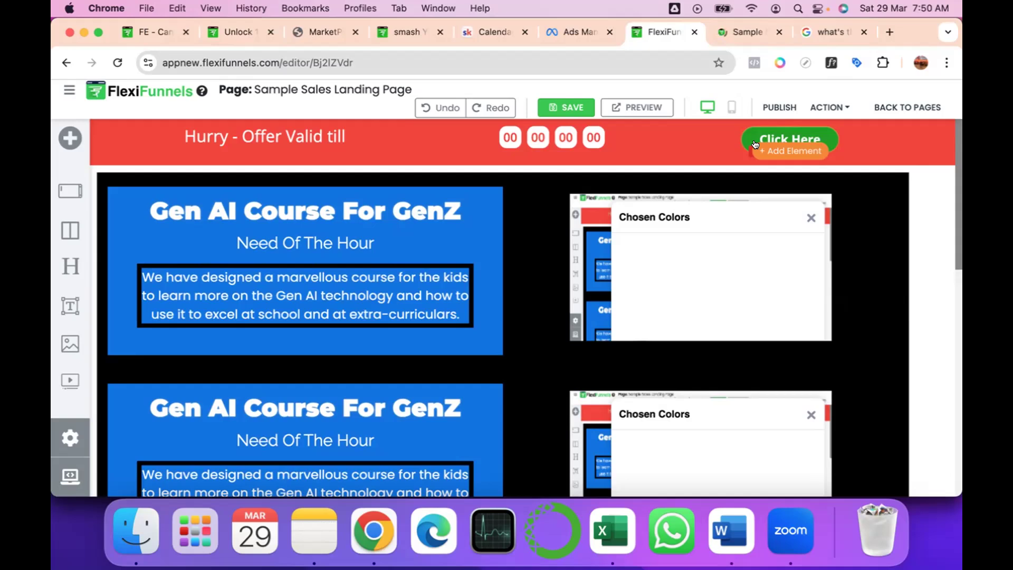
pyautogui.scroll(-3, 566, 397)
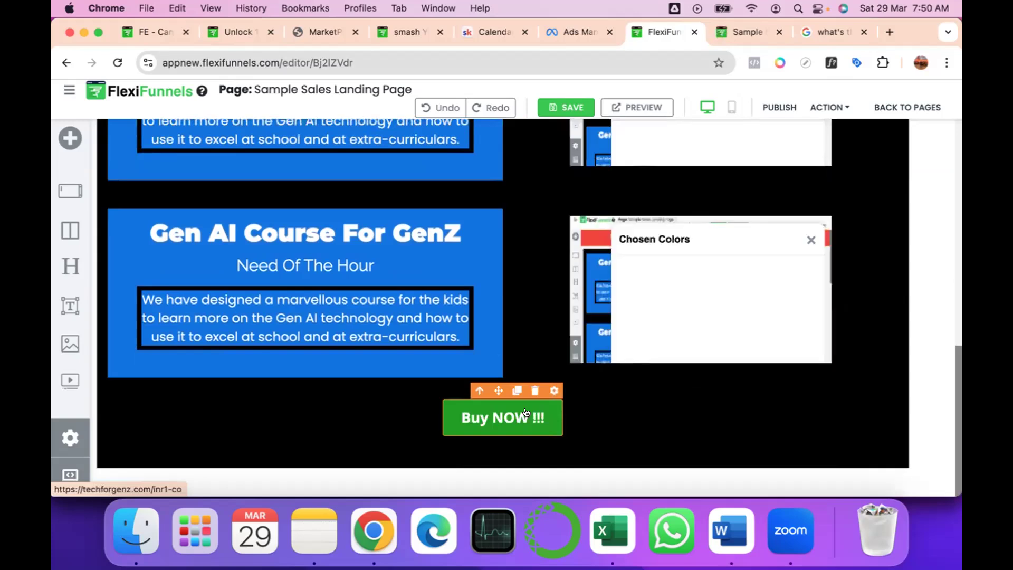
pyautogui.scroll(3, 681, 288)
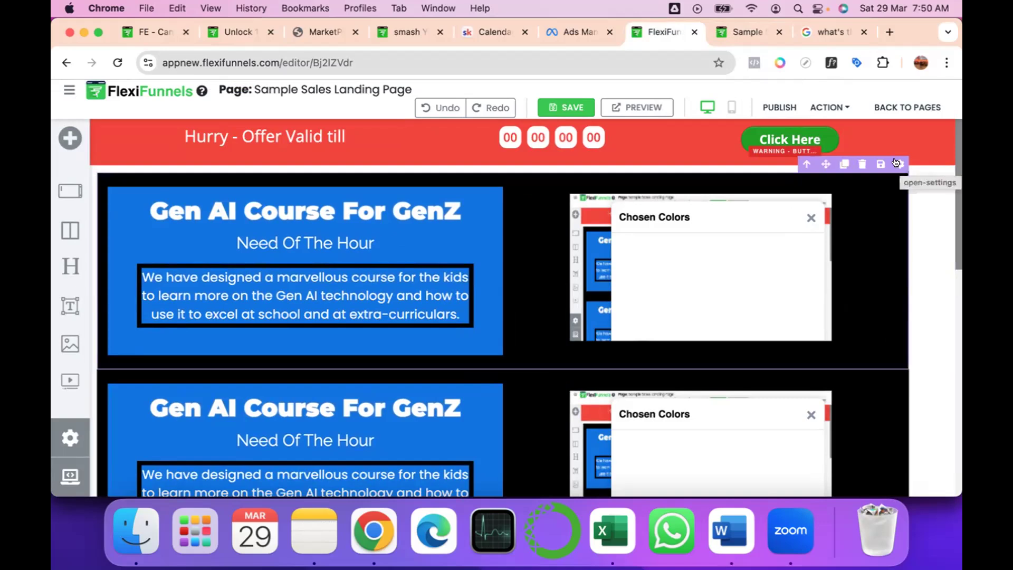
pyautogui.click(895, 162)
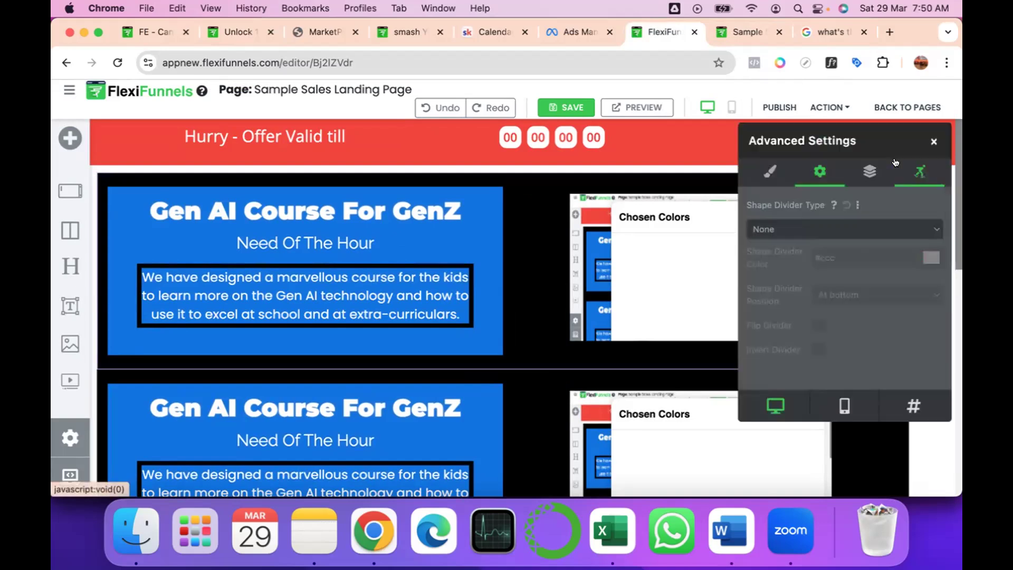
pyautogui.click(778, 165)
pyautogui.scroll(5, 784, 322)
pyautogui.scroll(-1, 783, 323)
pyautogui.click(906, 308)
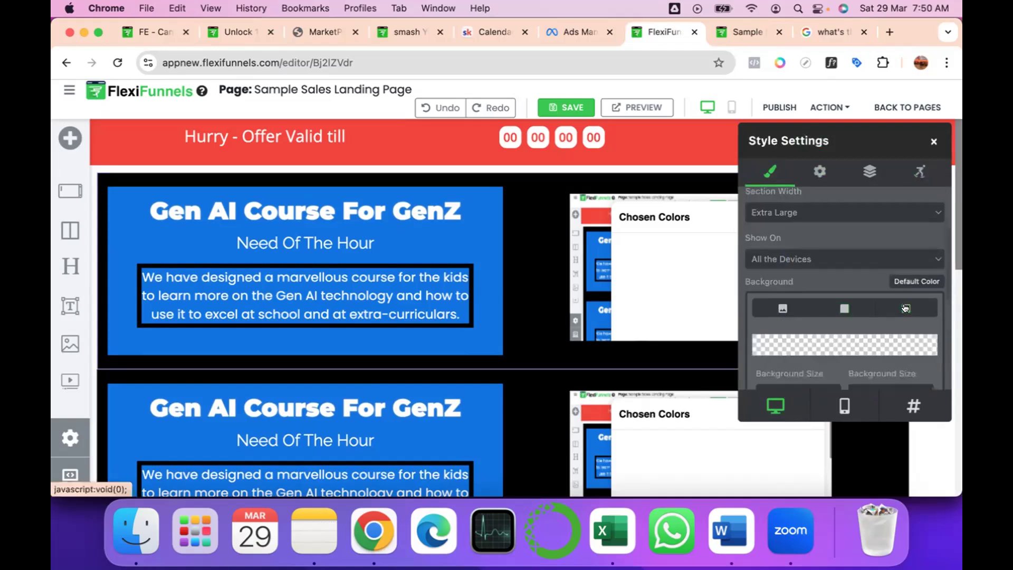
# Expand the gradient presets and apply the yellow-to-red gradient to the first course section's background.
pyautogui.scroll(-3, 905, 309)
pyautogui.scroll(-1, 802, 307)
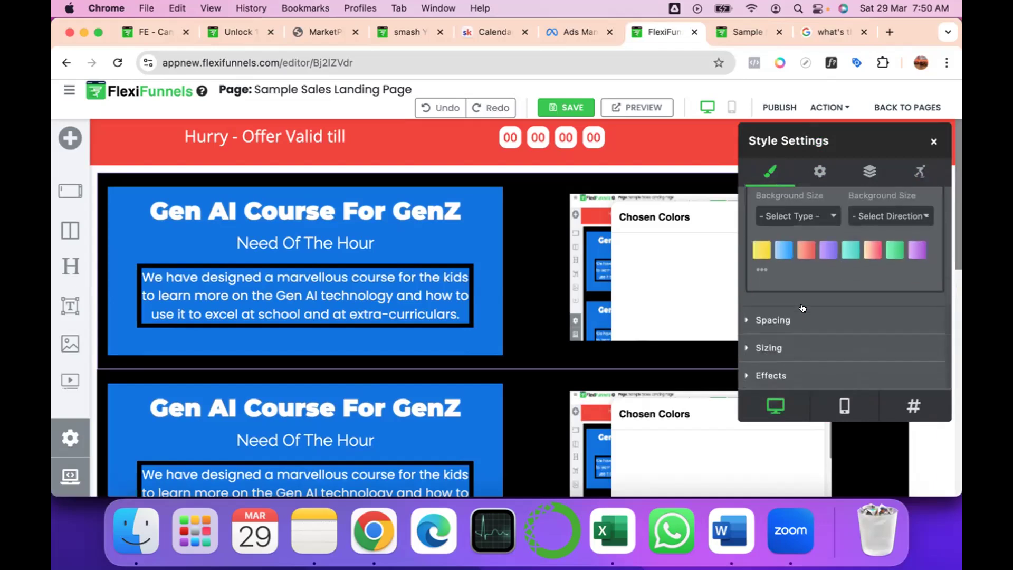
pyautogui.scroll(1, 802, 307)
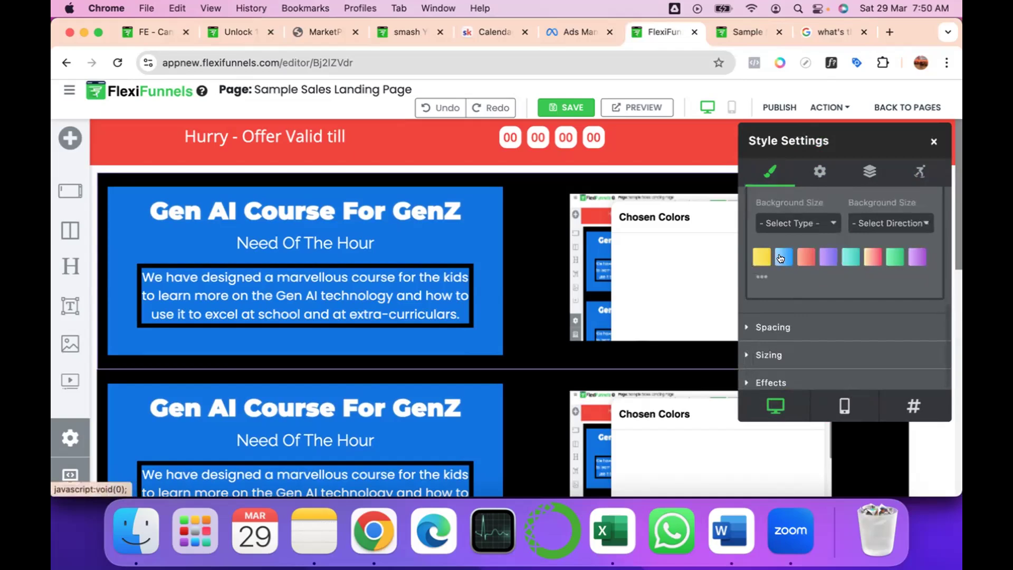
pyautogui.click(755, 275)
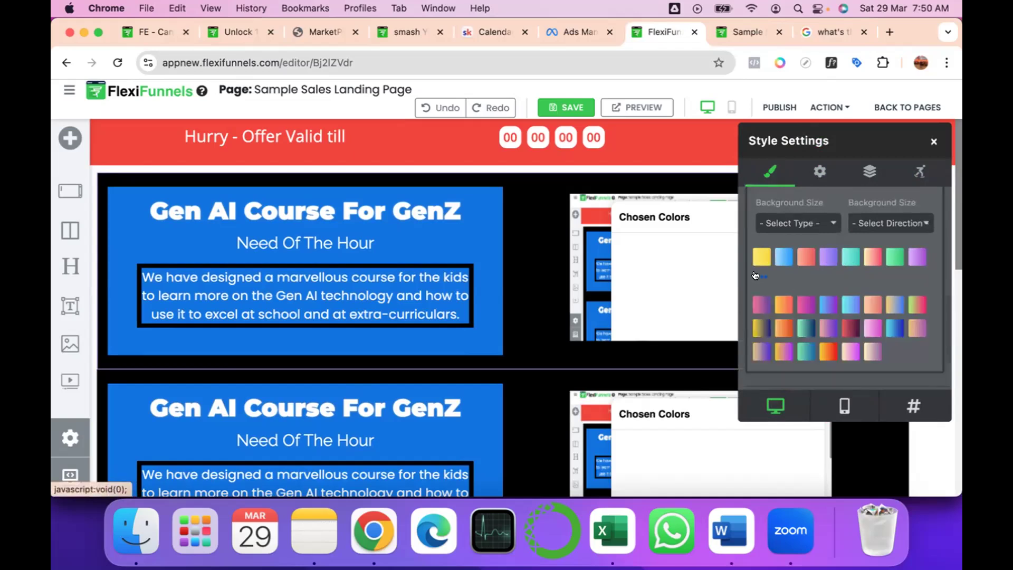
pyautogui.scroll(-2, 828, 323)
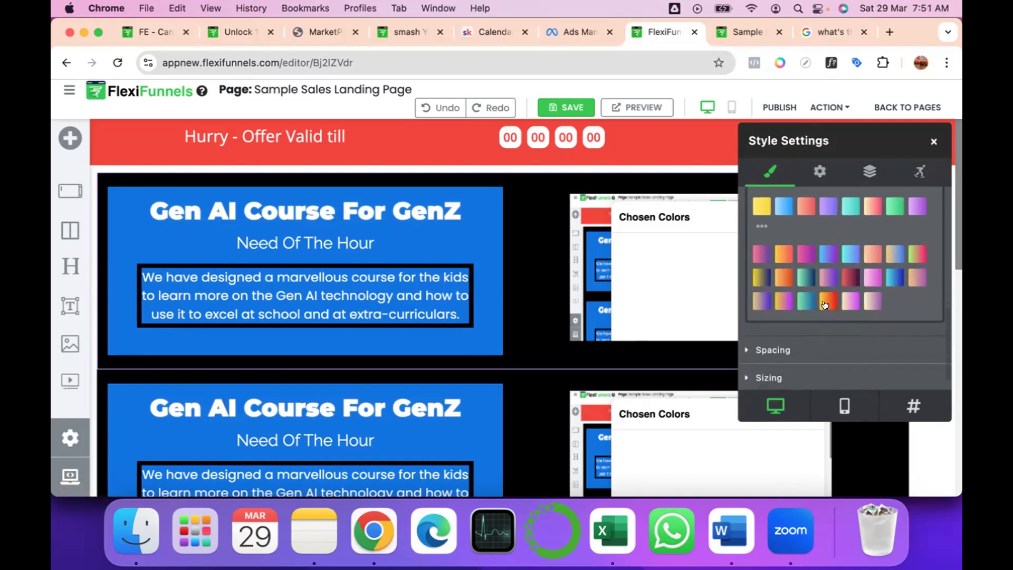
pyautogui.click(825, 303)
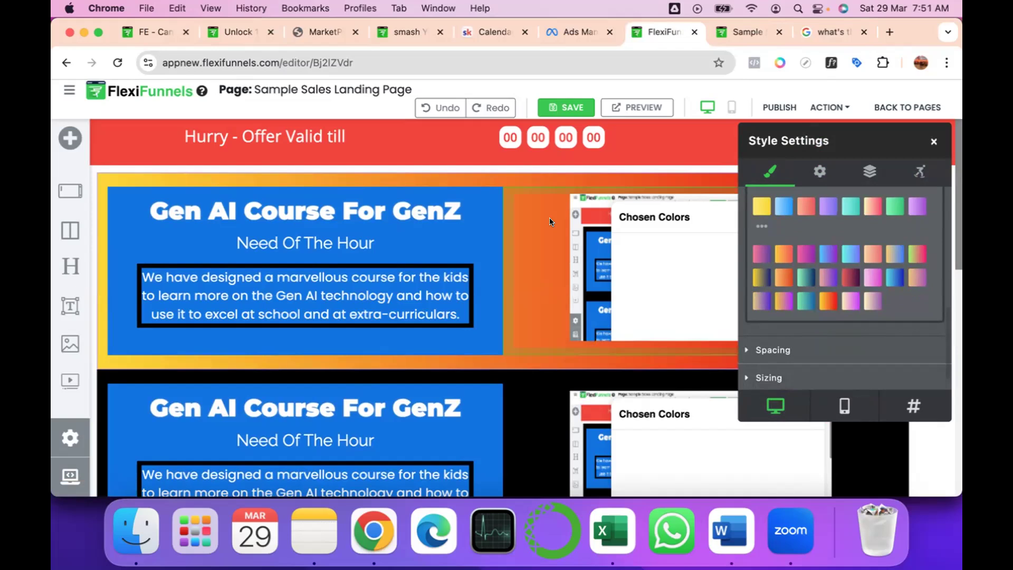
# Set the first course section's background gradient type to Radial and its direction to Bottom.
pyautogui.scroll(2, 849, 236)
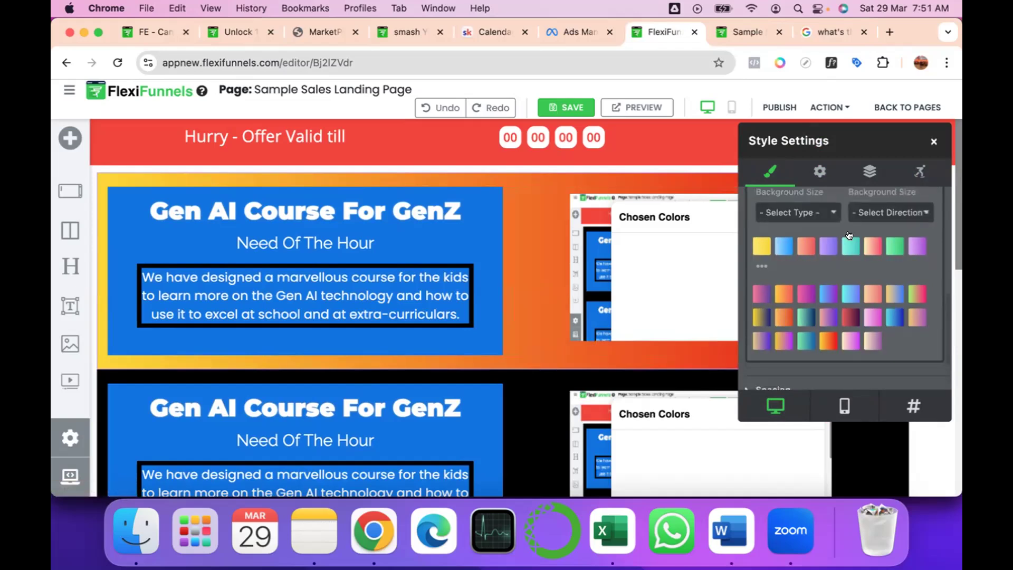
pyautogui.click(817, 212)
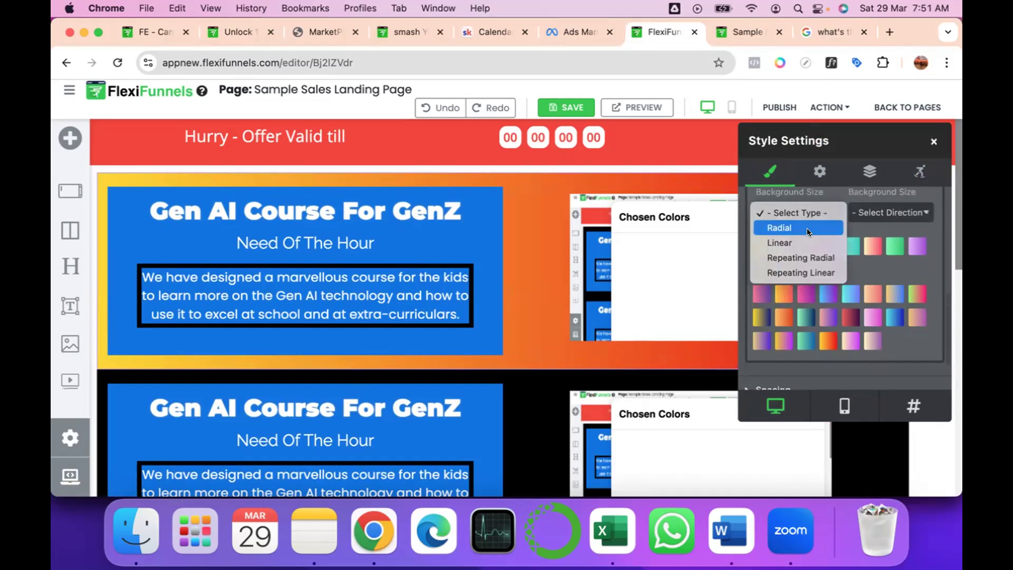
pyautogui.click(807, 228)
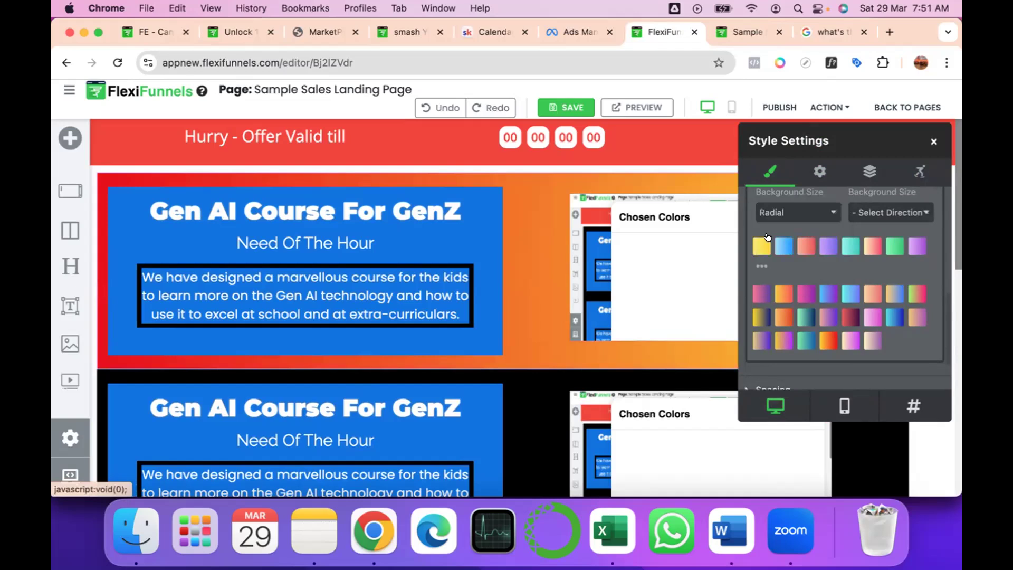
pyautogui.click(878, 214)
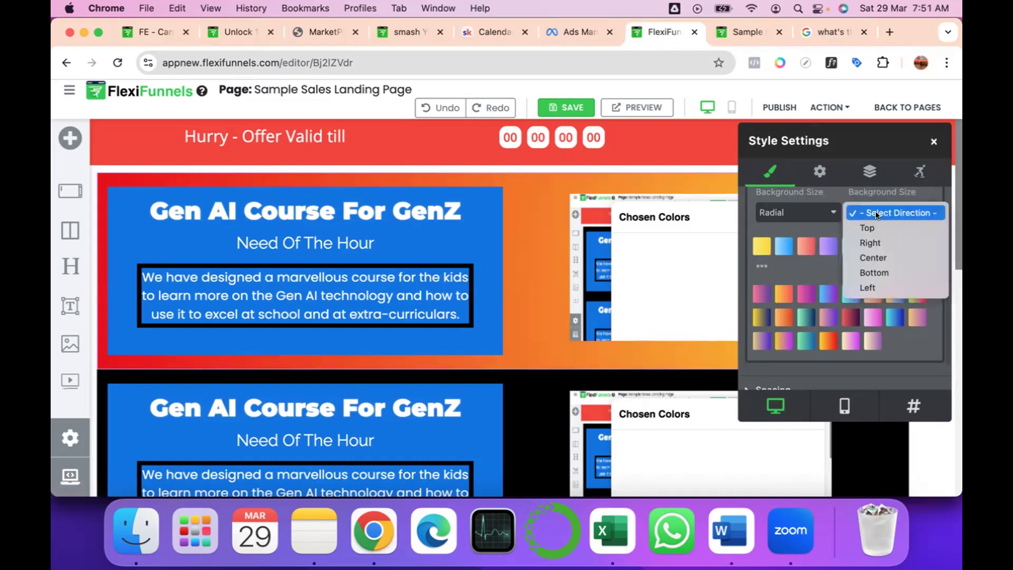
pyautogui.click(875, 273)
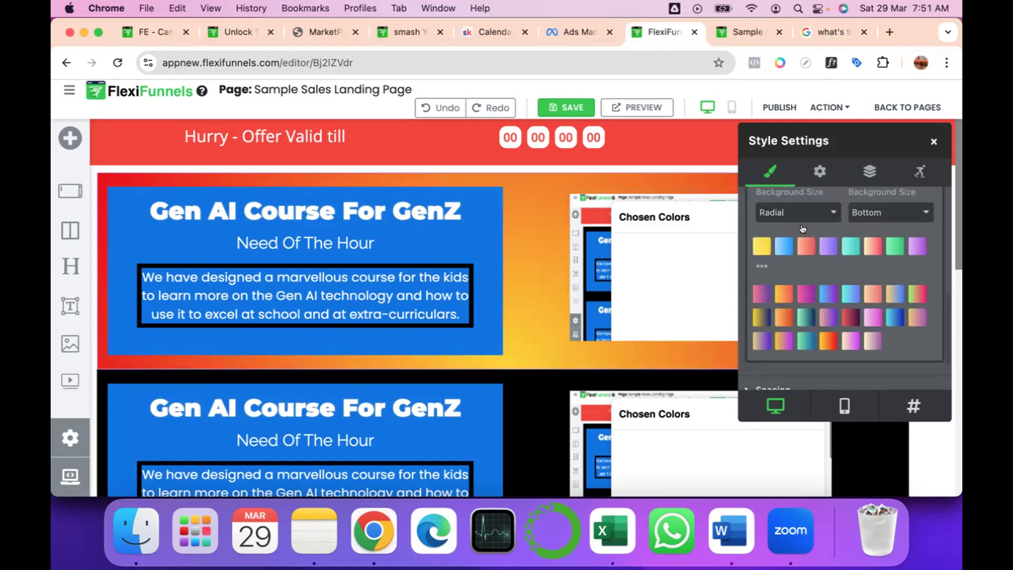
# Examine the border, border radius and box shadow options in the first course section's effects settings.
pyautogui.scroll(-2, 886, 295)
pyautogui.scroll(-1, 886, 295)
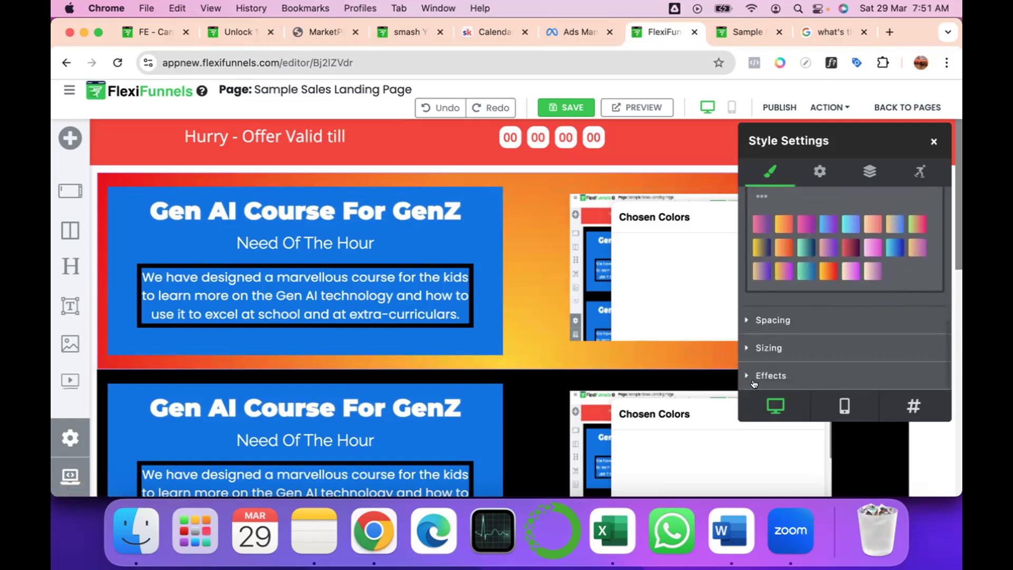
pyautogui.click(758, 372)
pyautogui.scroll(-3, 802, 315)
pyautogui.scroll(-5, 801, 315)
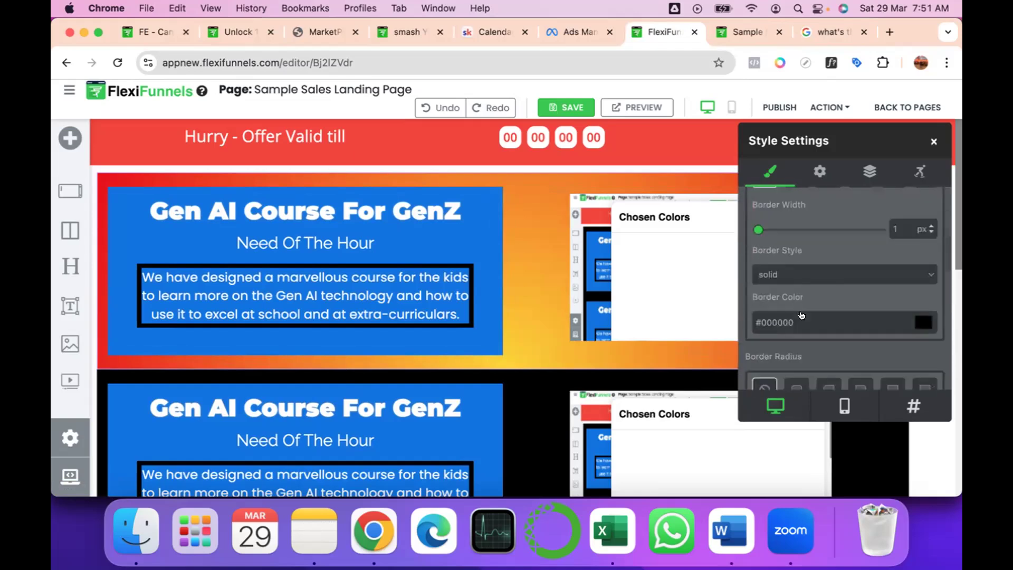
pyautogui.scroll(-4, 804, 306)
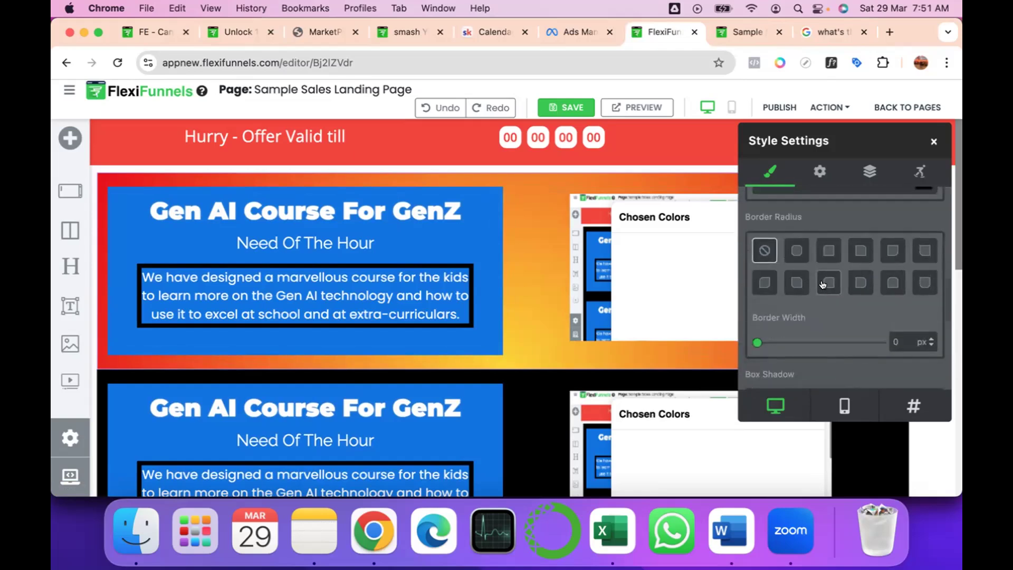
pyautogui.scroll(-3, 821, 274)
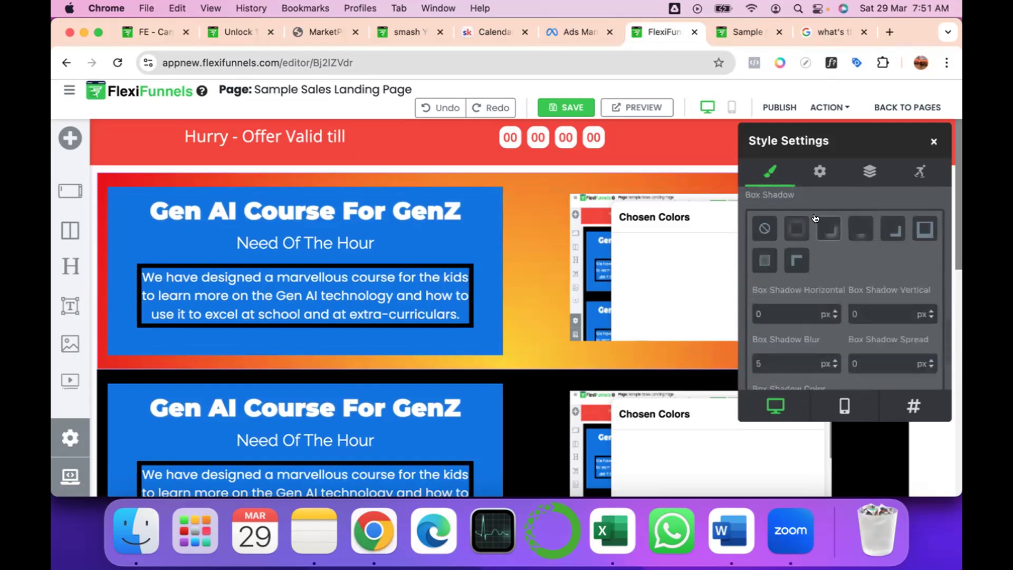
pyautogui.scroll(1, 818, 237)
pyautogui.scroll(-2, 817, 218)
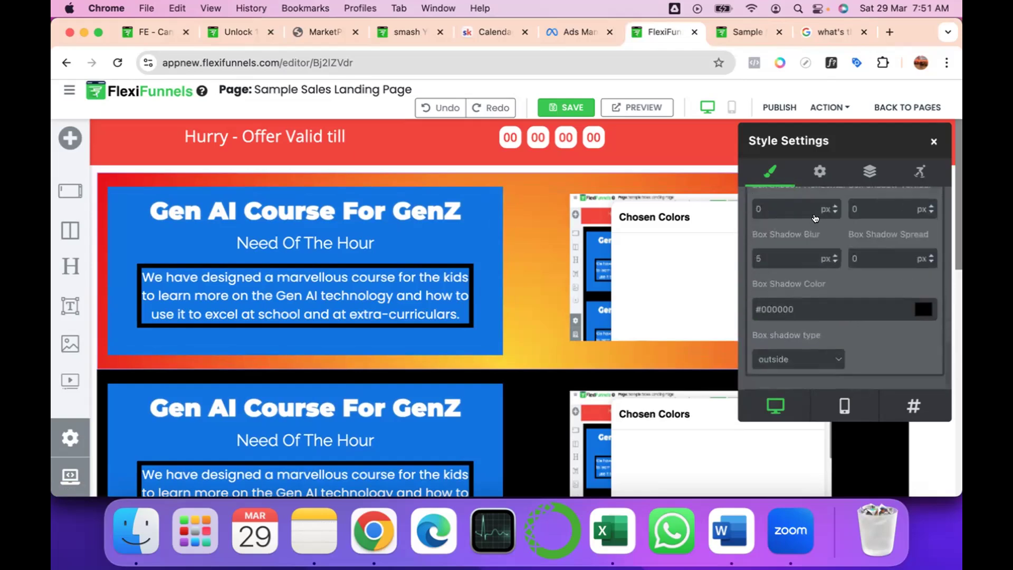
pyautogui.scroll(3, 817, 214)
# Set the first course section's shape divider type to curve3 in its advanced settings.
pyautogui.click(819, 170)
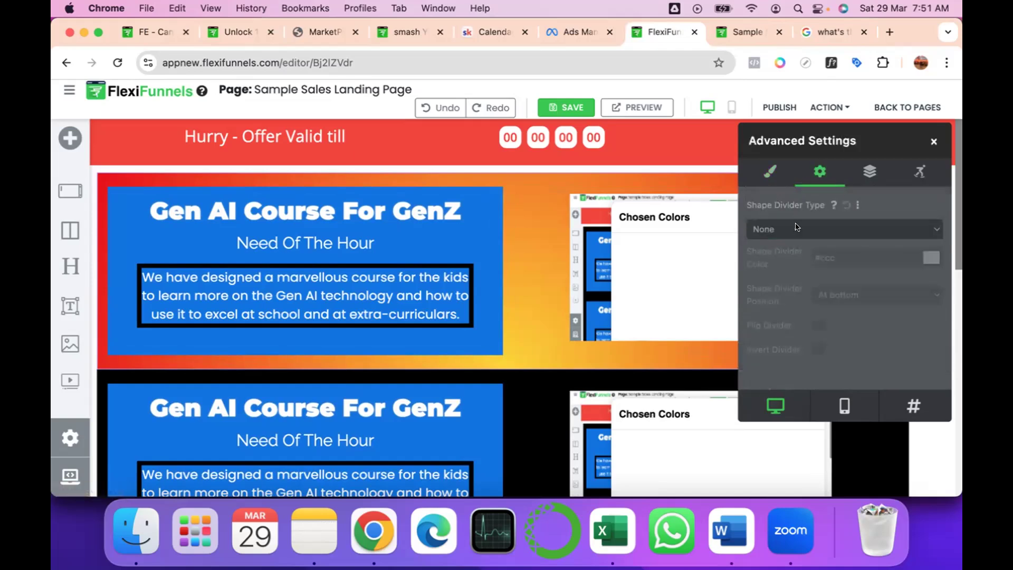
pyautogui.click(797, 226)
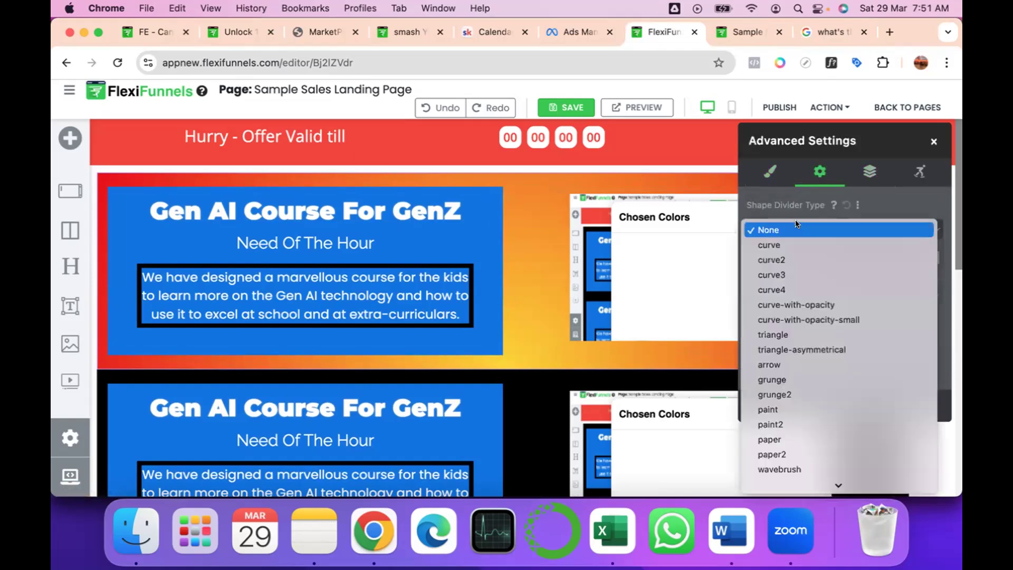
pyautogui.click(817, 171)
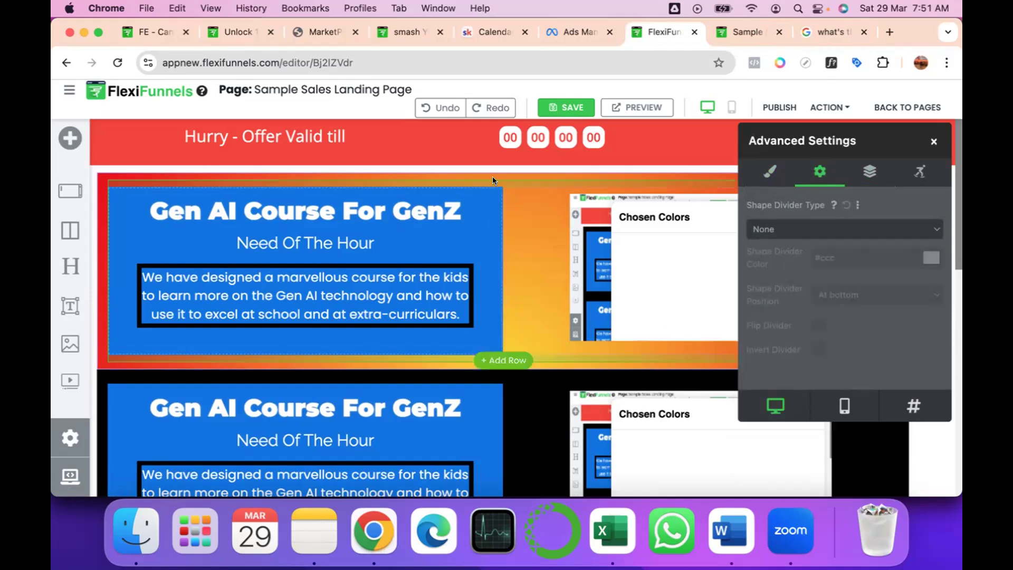
pyautogui.click(821, 226)
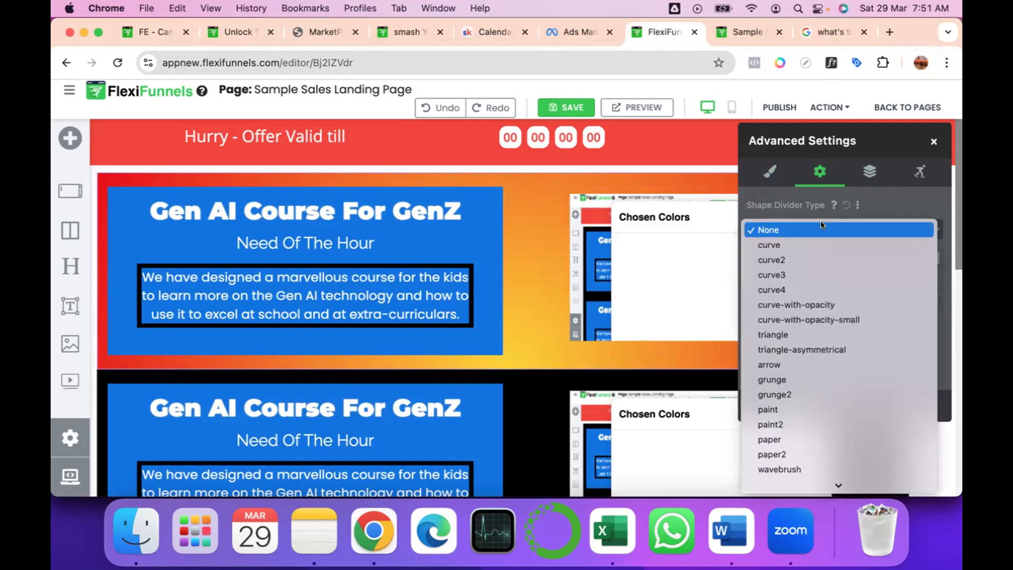
pyautogui.click(796, 275)
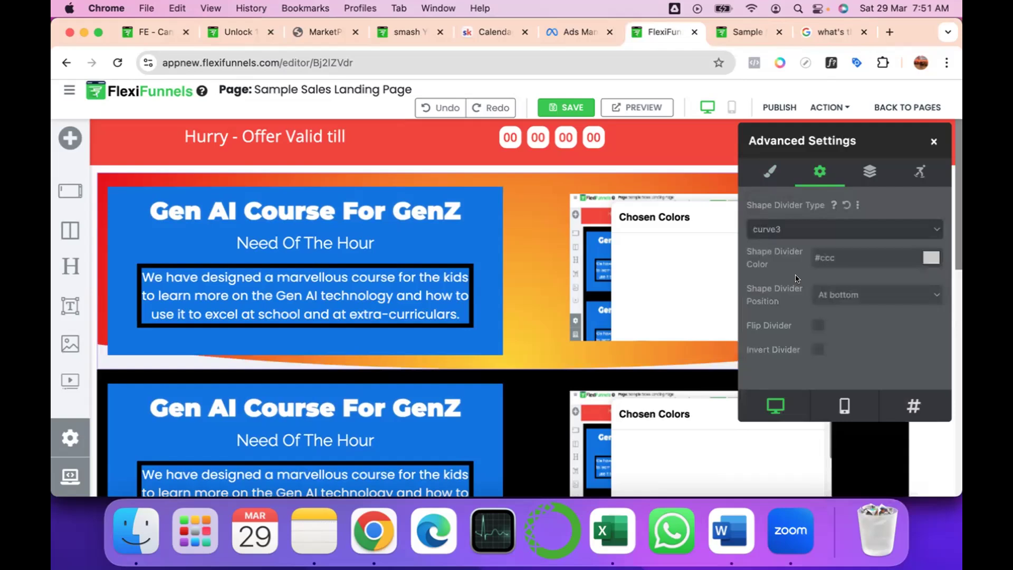
# Move the settings window to uncover the first course section and change the section's shape divider type to curve.
pyautogui.moveTo(871, 137); pyautogui.dragTo(952, 404)
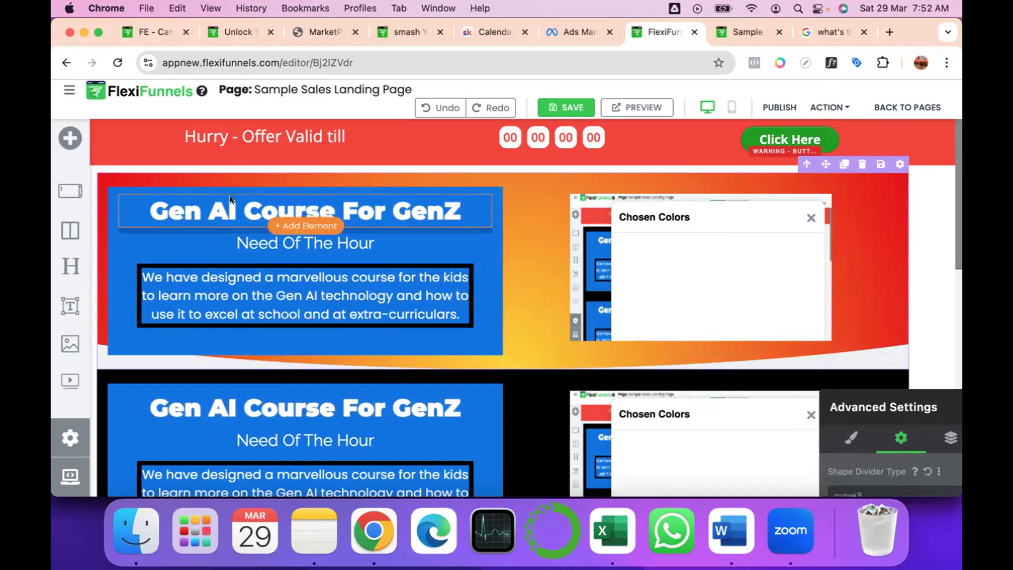
pyautogui.click(247, 181)
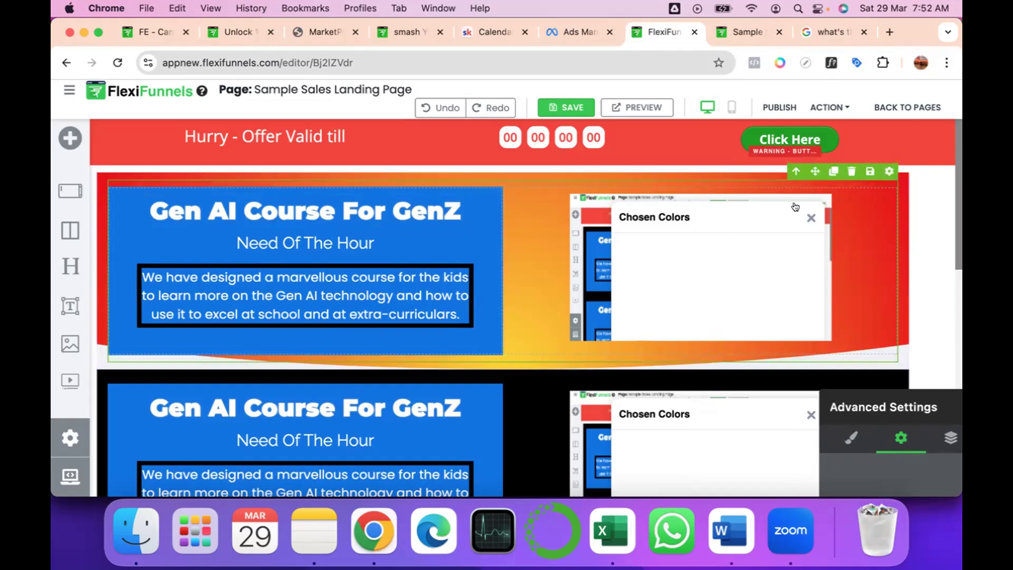
pyautogui.click(849, 392)
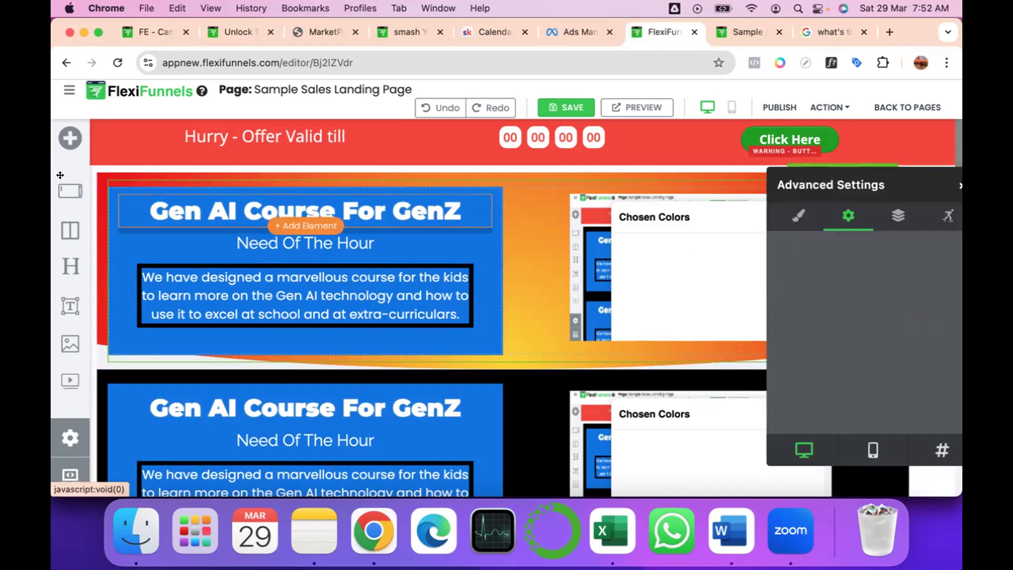
pyautogui.click(98, 177)
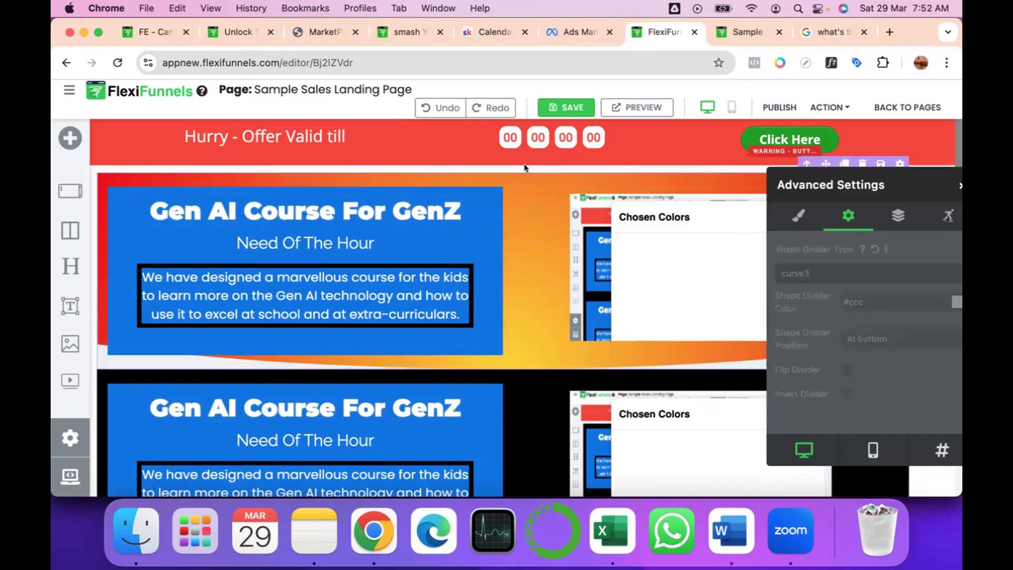
pyautogui.click(830, 272)
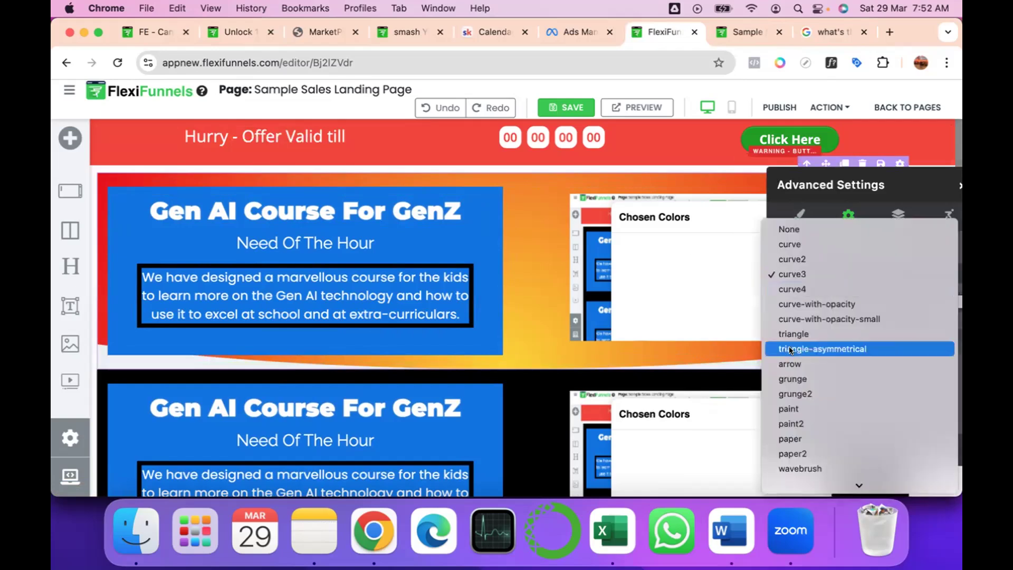
pyautogui.click(809, 244)
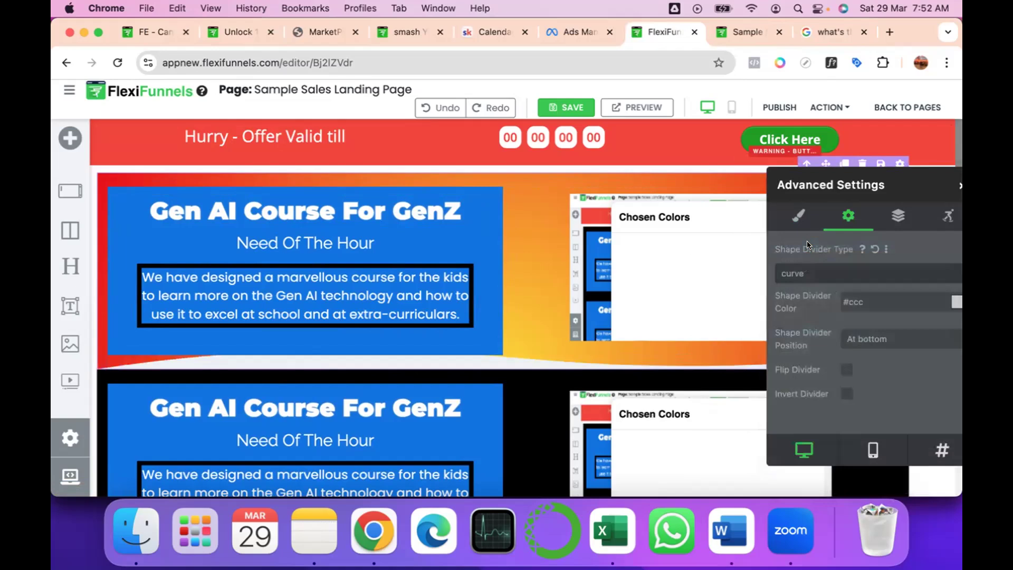
# Try a gallery illustration of a speaker at a podium as the first course section's background image.
pyautogui.click(960, 185)
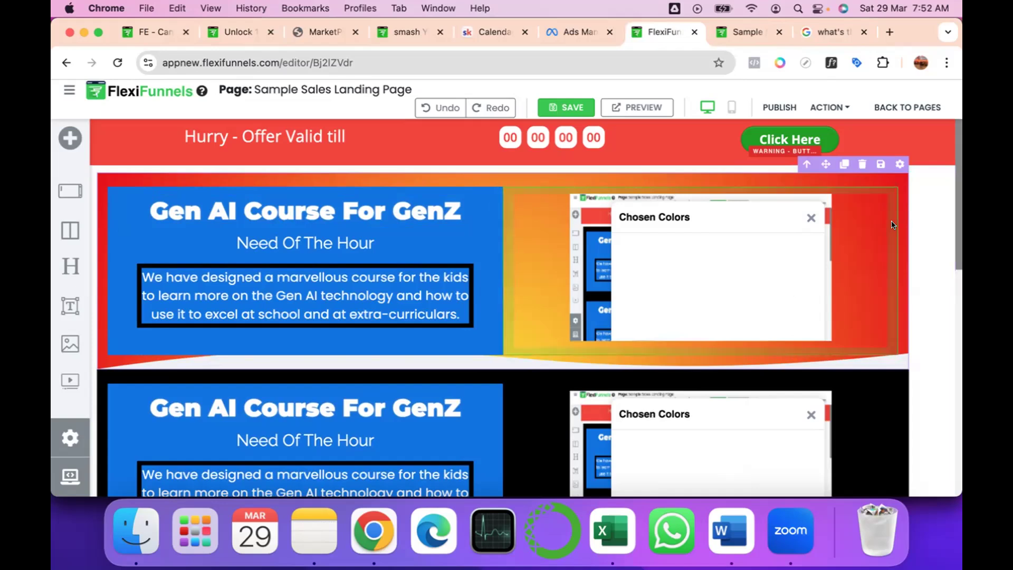
pyautogui.click(900, 164)
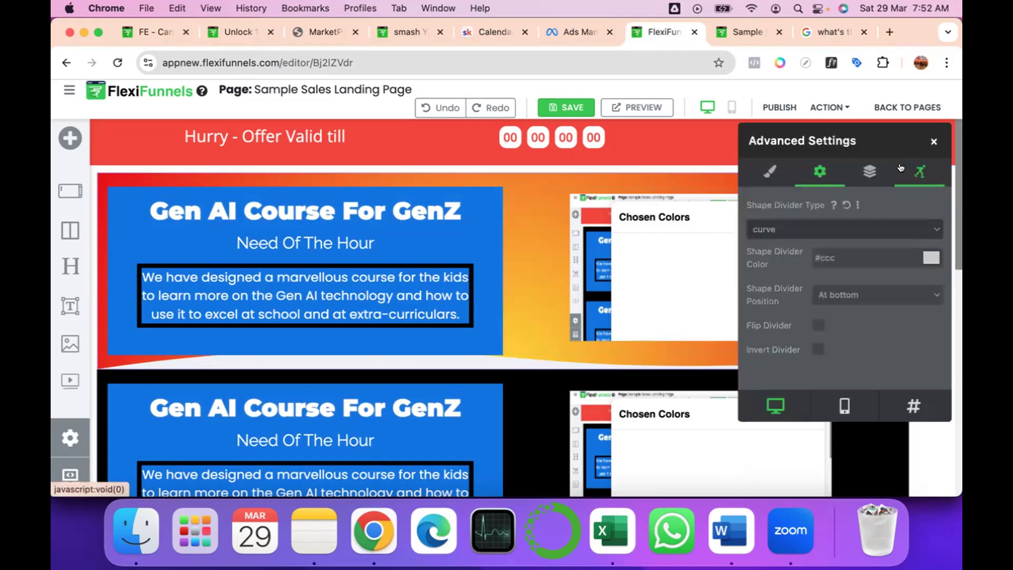
pyautogui.click(771, 170)
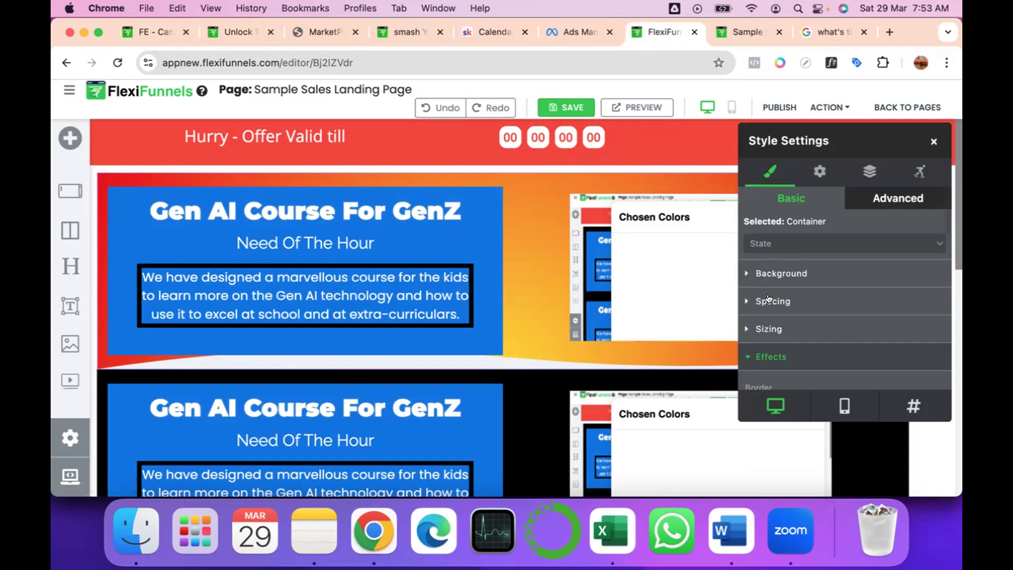
pyautogui.click(768, 273)
pyautogui.scroll(-5, 826, 289)
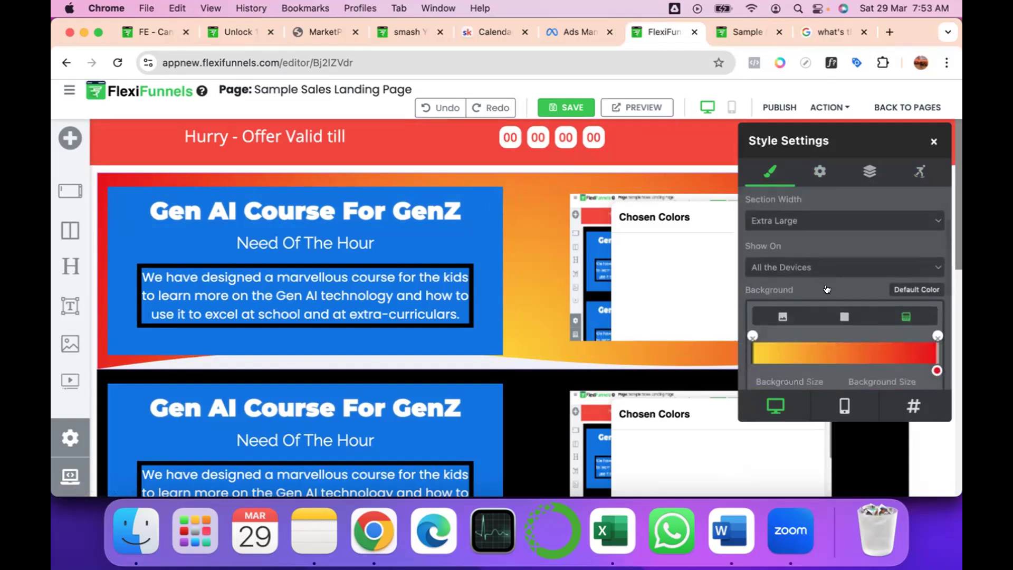
pyautogui.scroll(-1, 827, 288)
pyautogui.click(780, 260)
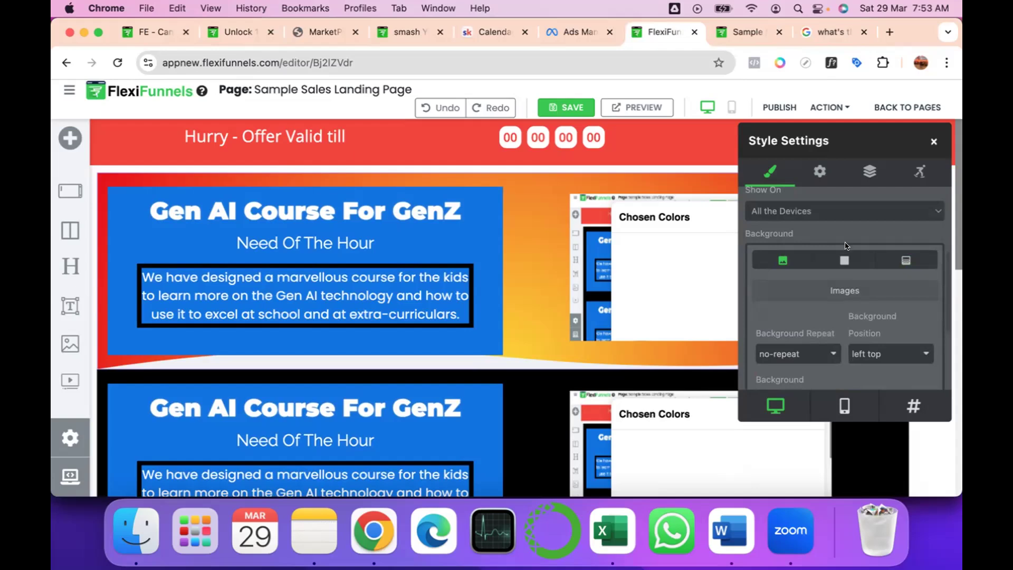
pyautogui.scroll(-5, 400, 281)
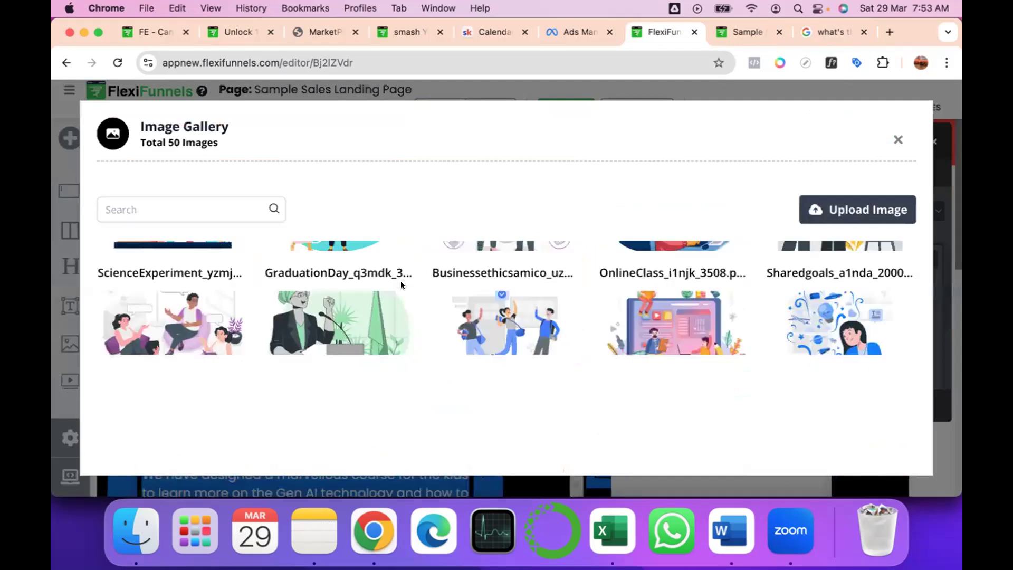
pyautogui.scroll(-5, 333, 304)
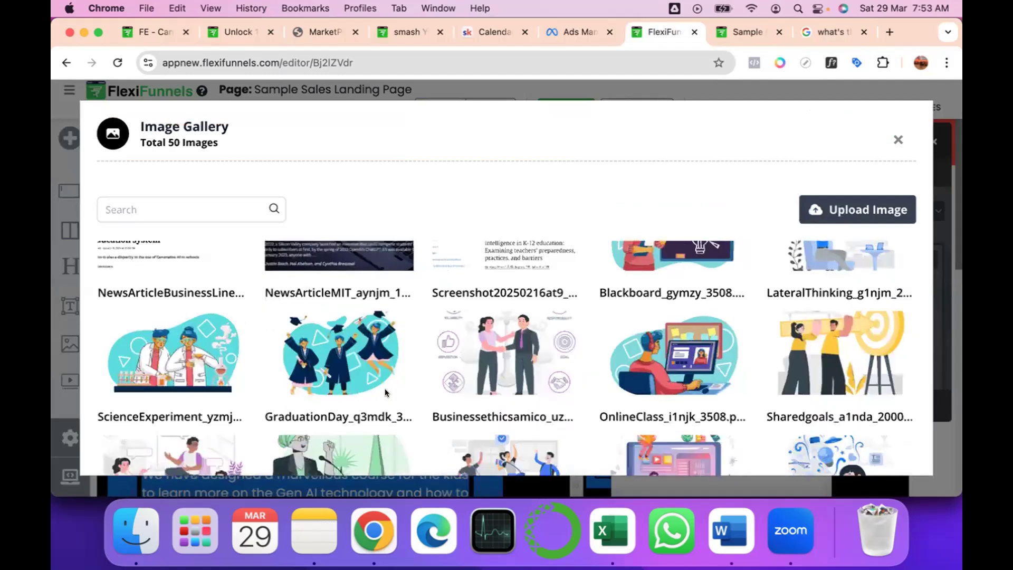
pyautogui.scroll(-3, 385, 393)
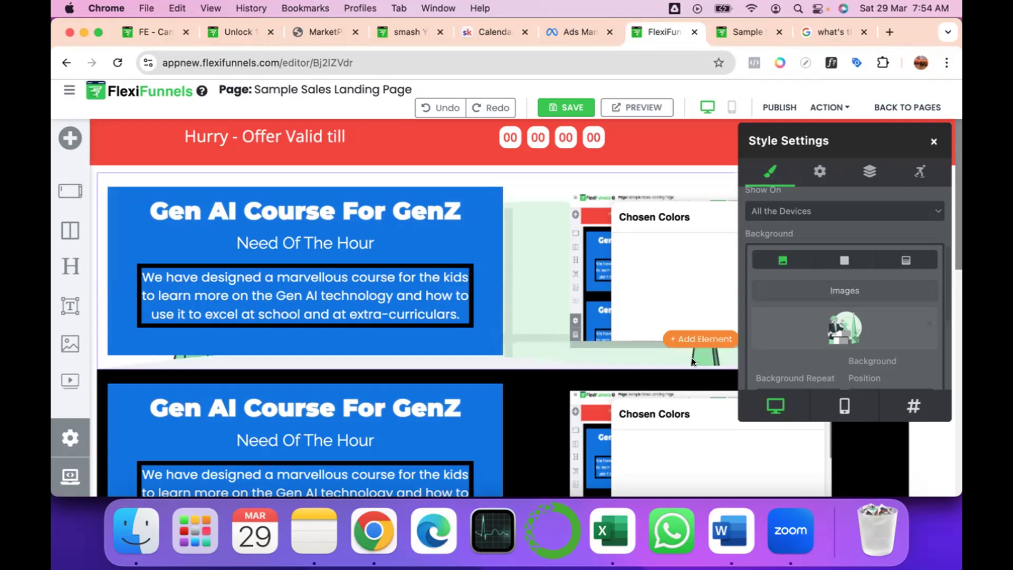
pyautogui.click(934, 139)
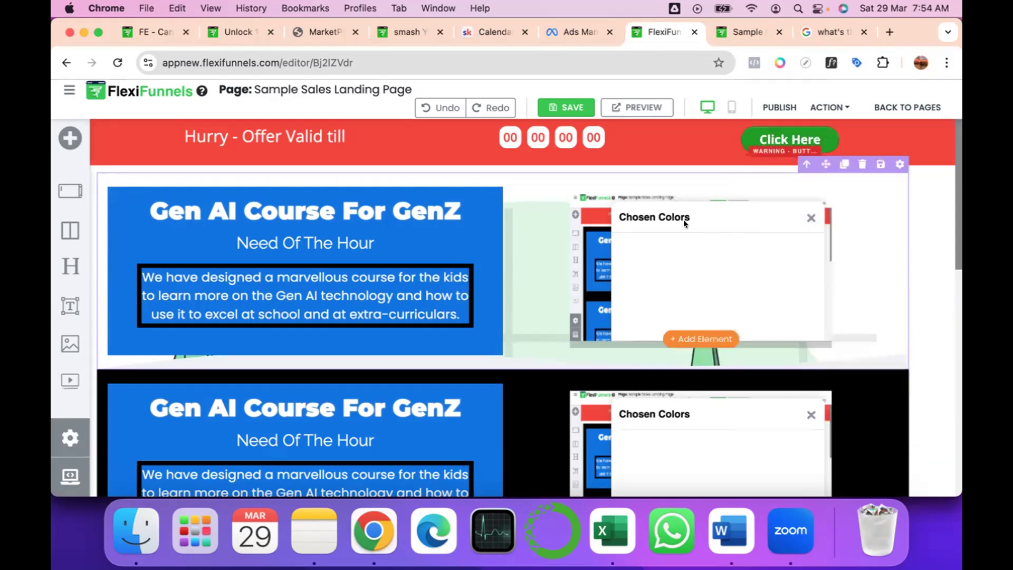
# Undo the first course section's background image change and load the video beside its course text.
pyautogui.click(810, 218)
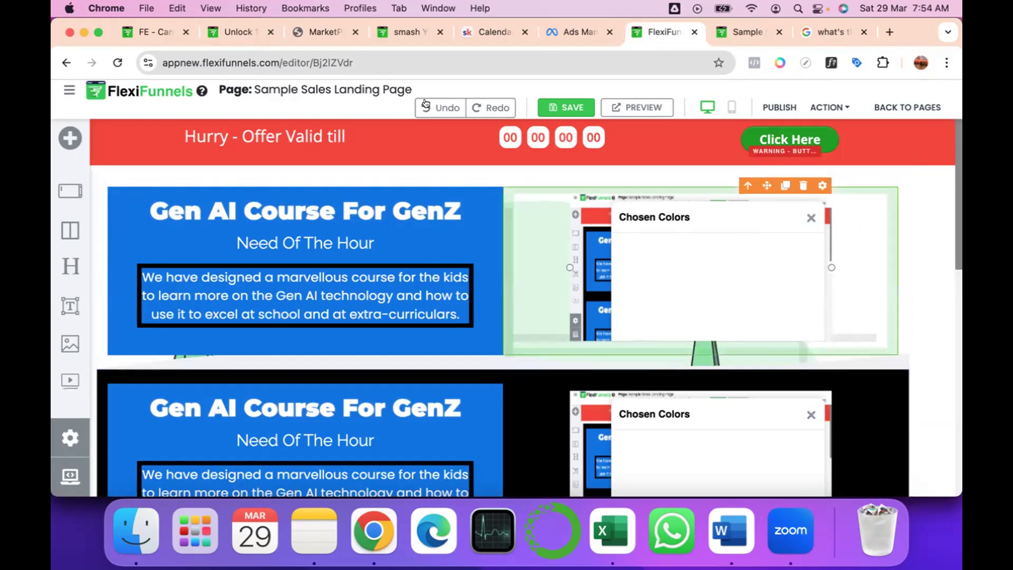
pyautogui.click(446, 105)
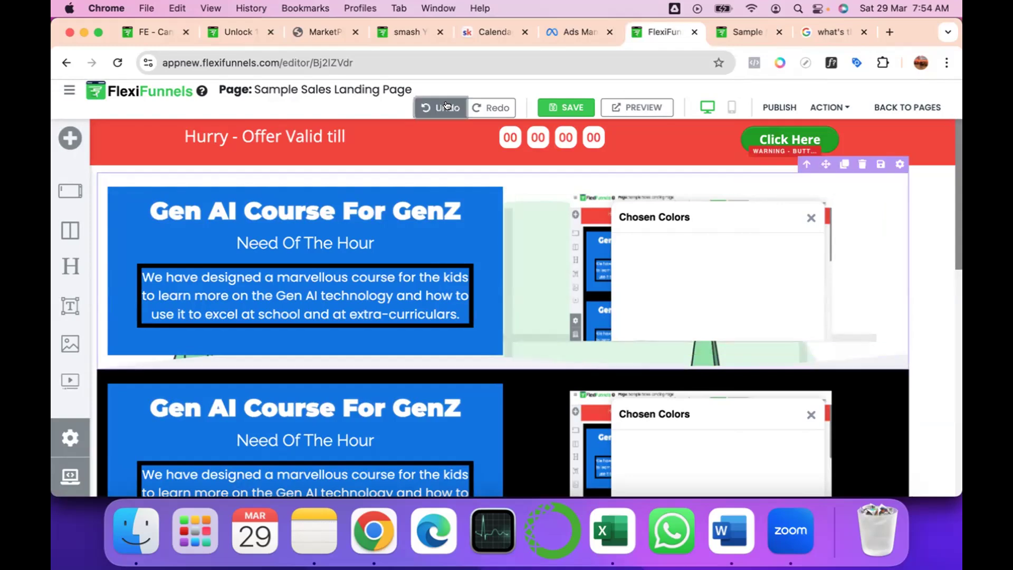
pyautogui.click(447, 106)
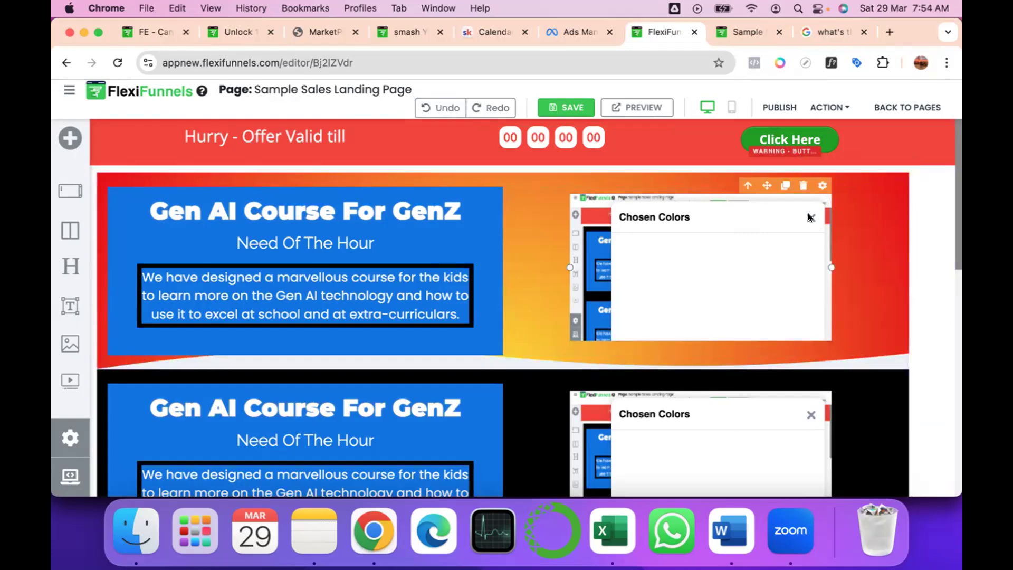
pyautogui.moveTo(664, 266)
pyautogui.mouseDown()
pyautogui.moveTo(635, 283)
pyautogui.moveTo(662, 248)
pyautogui.mouseUp()
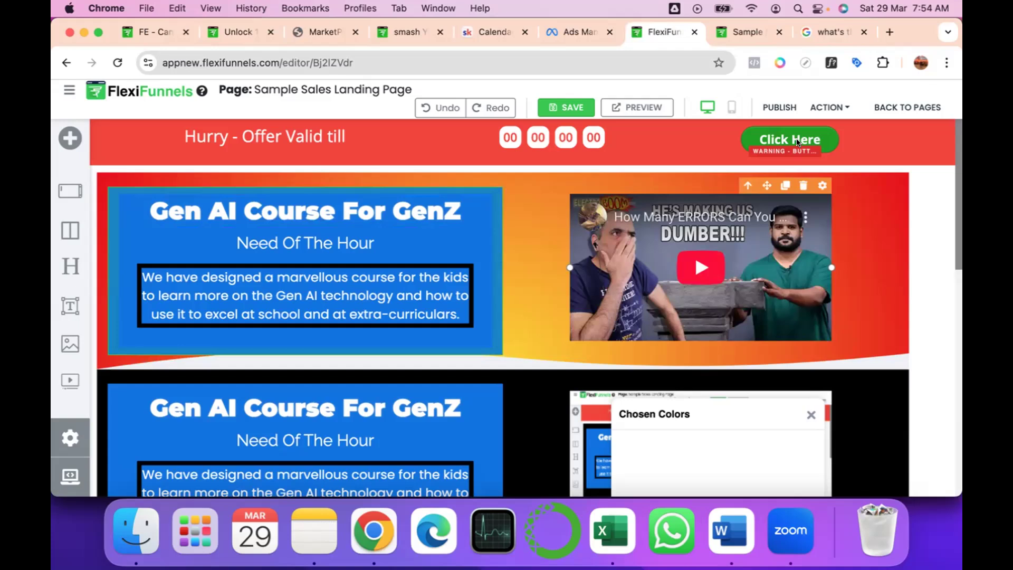
pyautogui.scroll(-7, 796, 138)
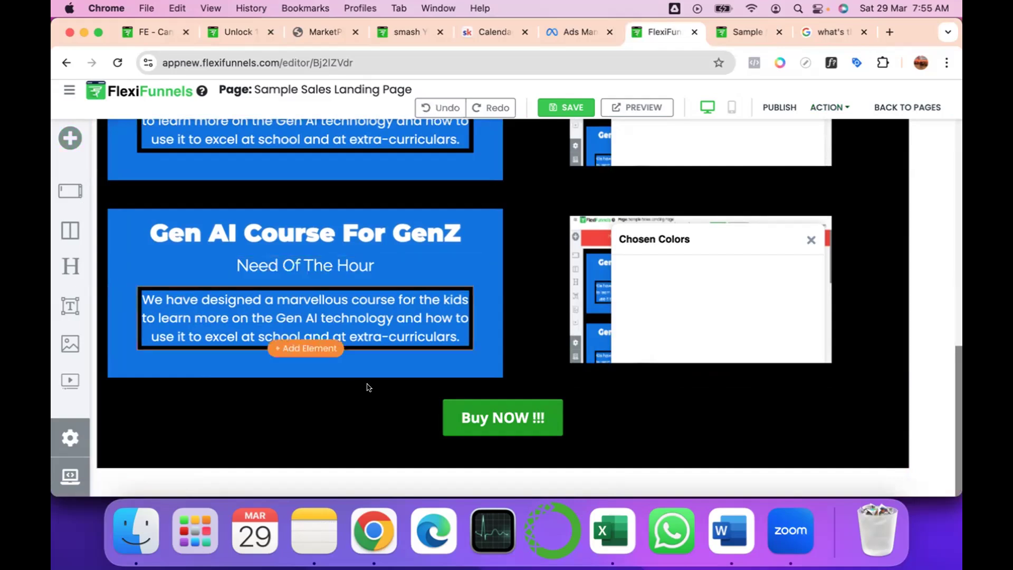
pyautogui.click(503, 433)
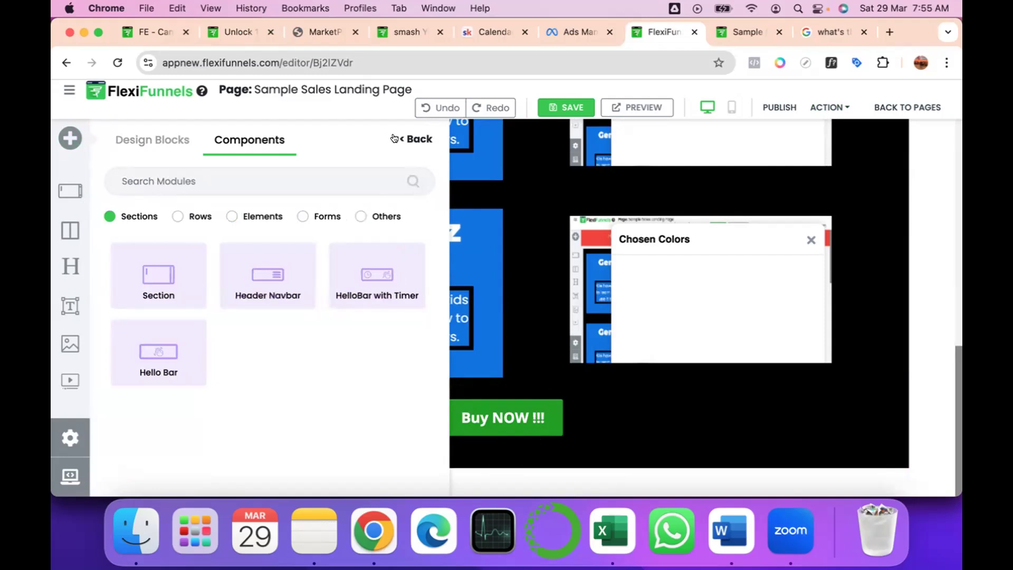
pyautogui.click(567, 375)
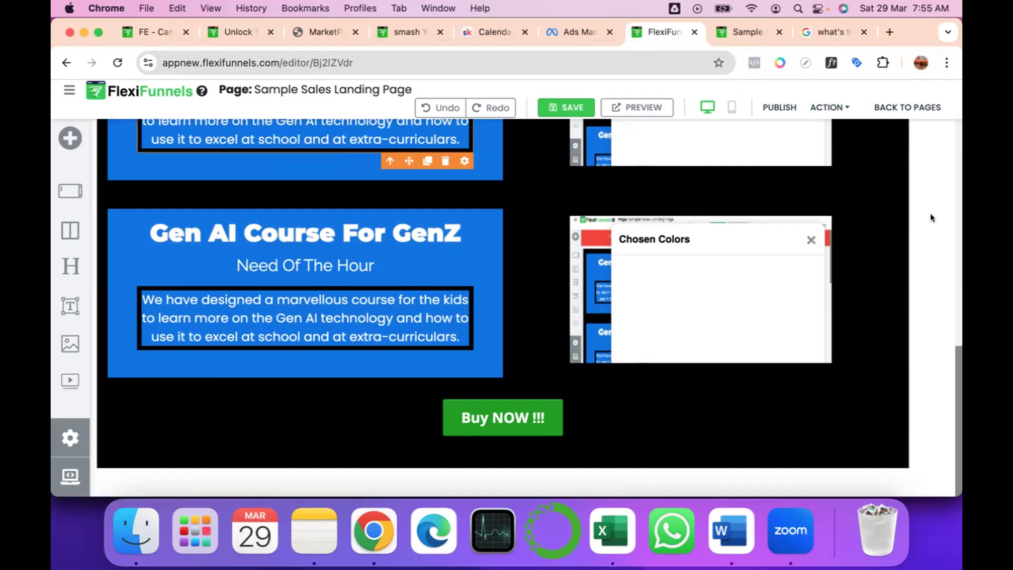
pyautogui.scroll(3, 922, 304)
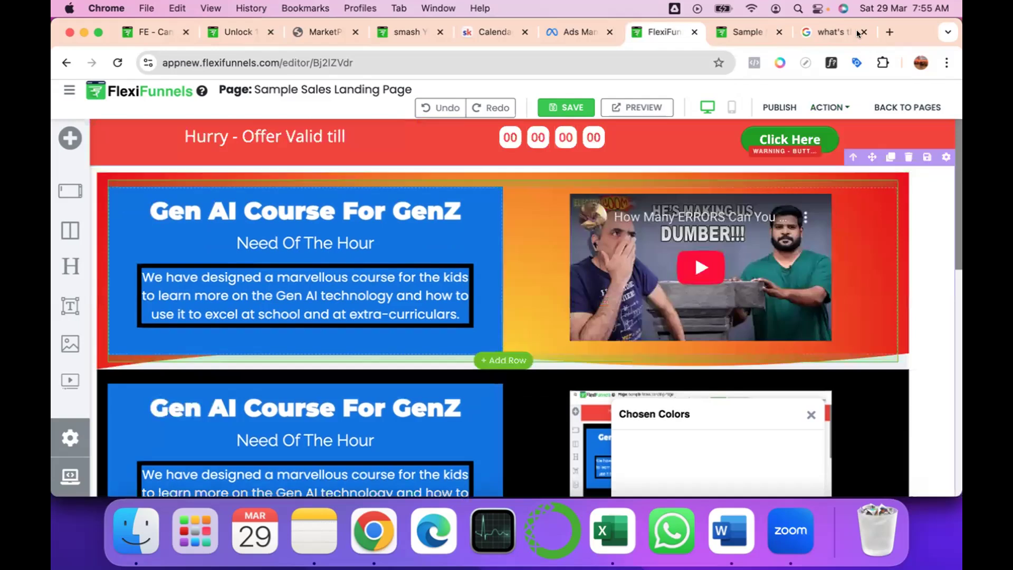
# Add a Header Navbar section below the Buy NOW !!! button section at the end of the page.
pyautogui.scroll(-3, 918, 383)
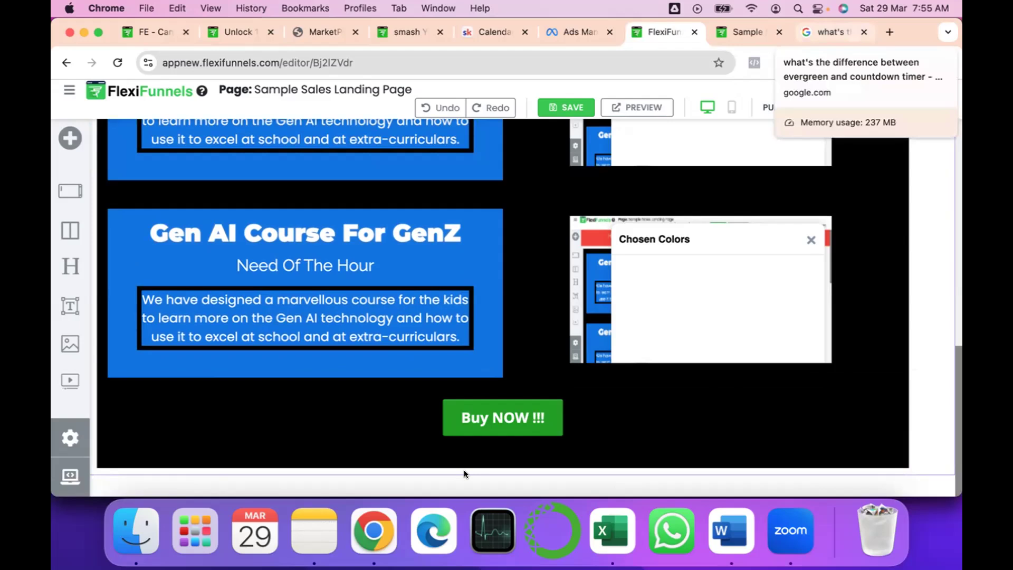
pyautogui.click(492, 475)
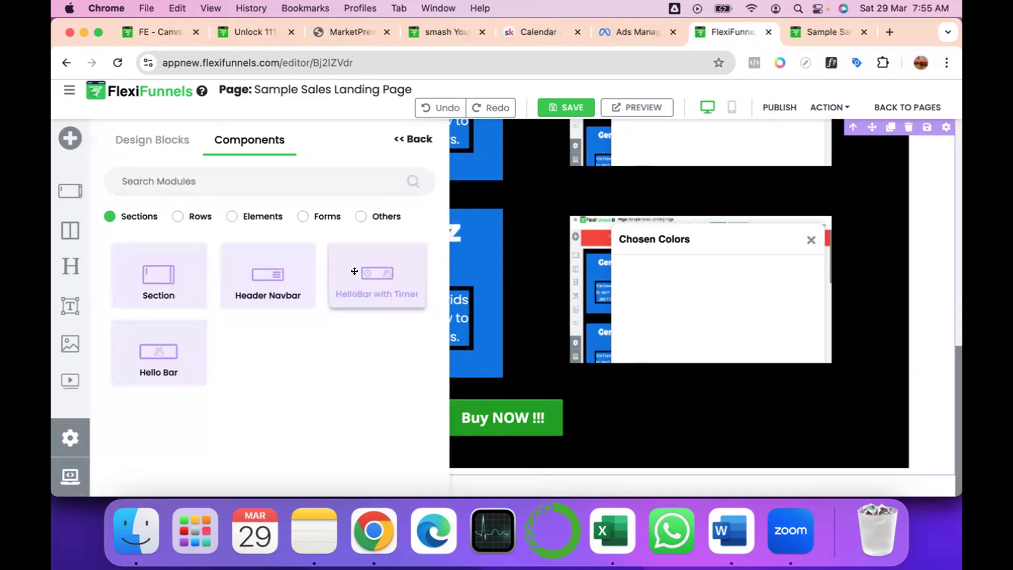
pyautogui.click(284, 280)
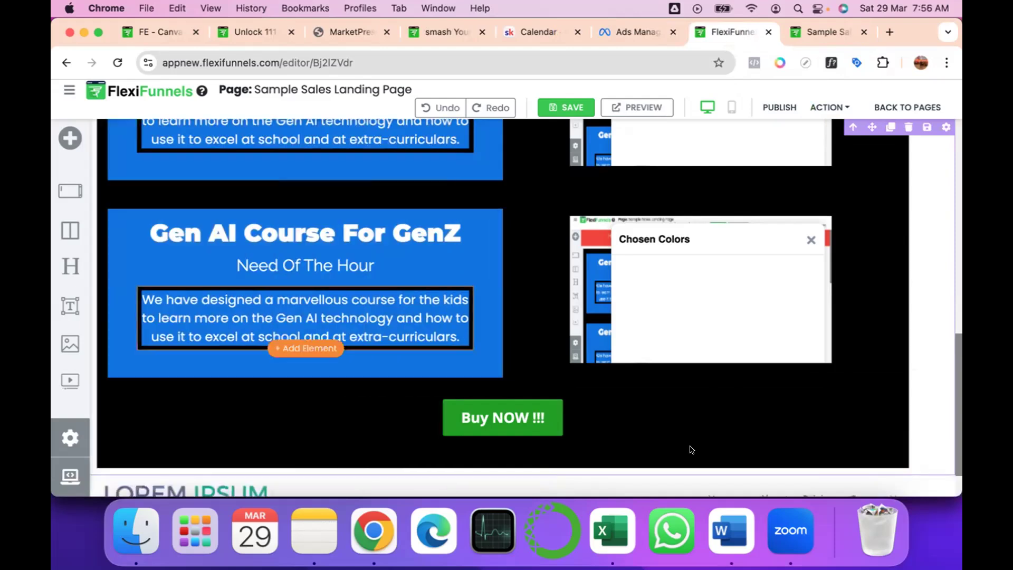
pyautogui.scroll(-2, 691, 449)
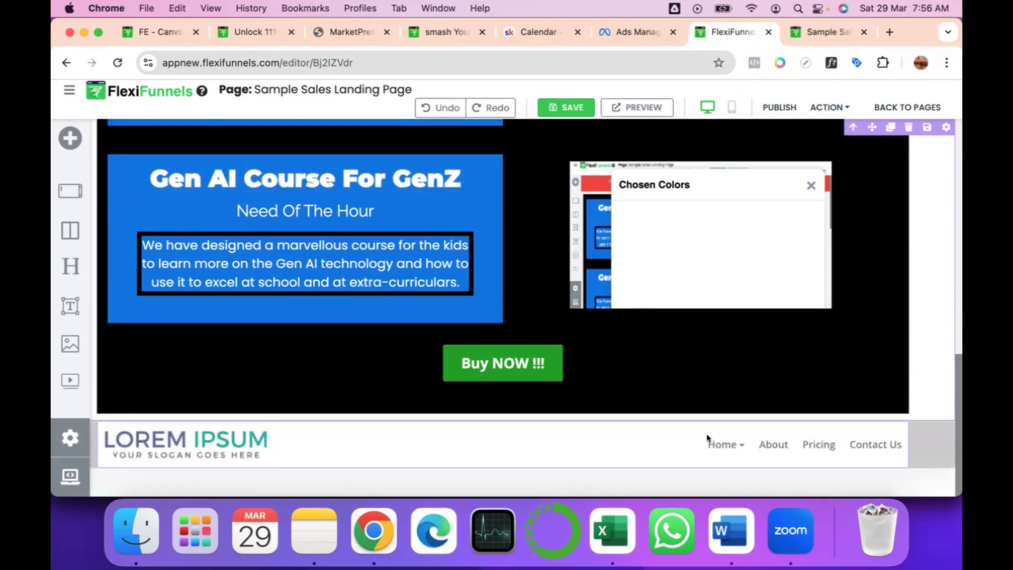
pyautogui.moveTo(730, 440)
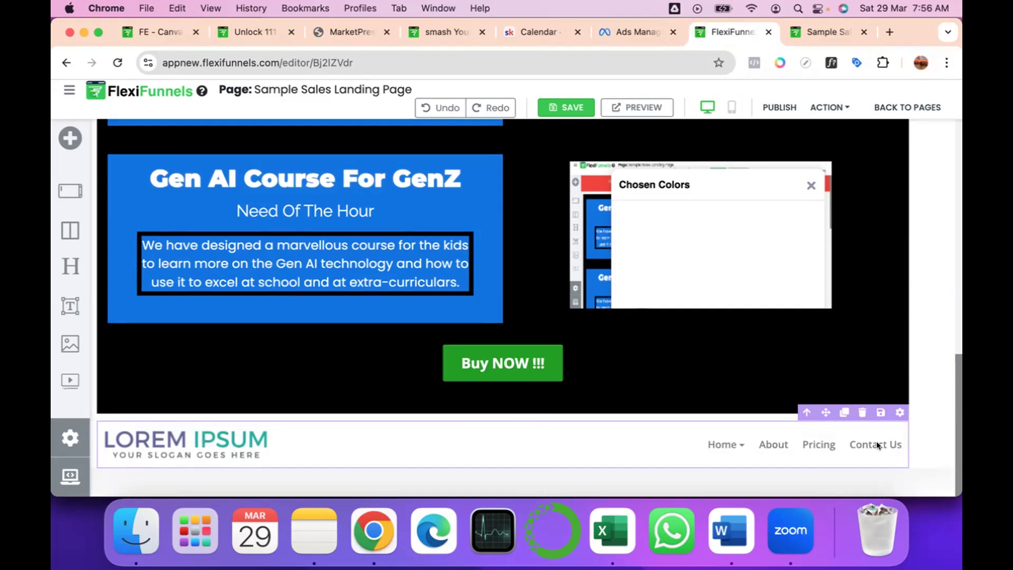
# Browse the available row layouts and element components in the component library.
pyautogui.click(68, 139)
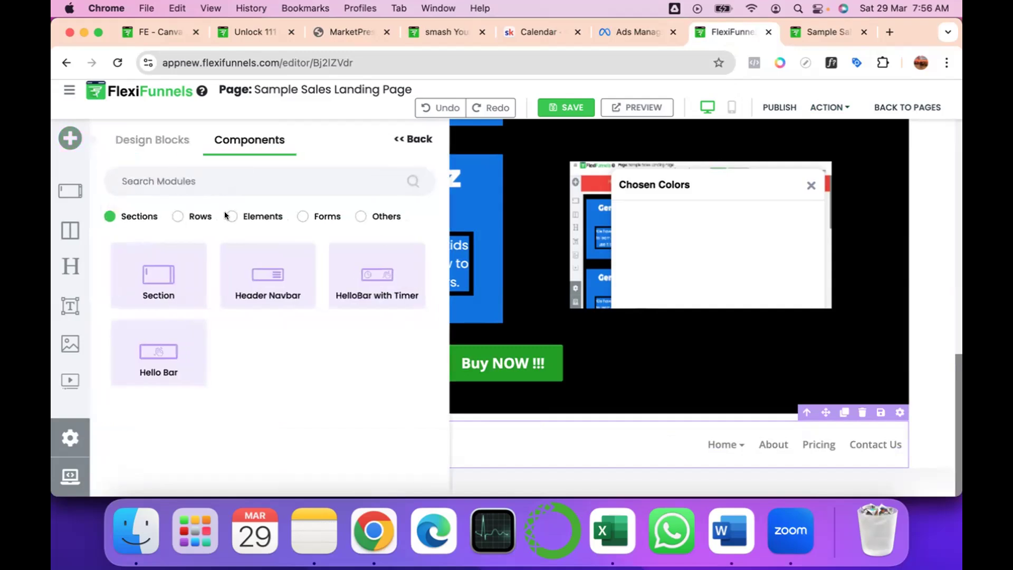
pyautogui.click(178, 216)
pyautogui.scroll(-3, 254, 280)
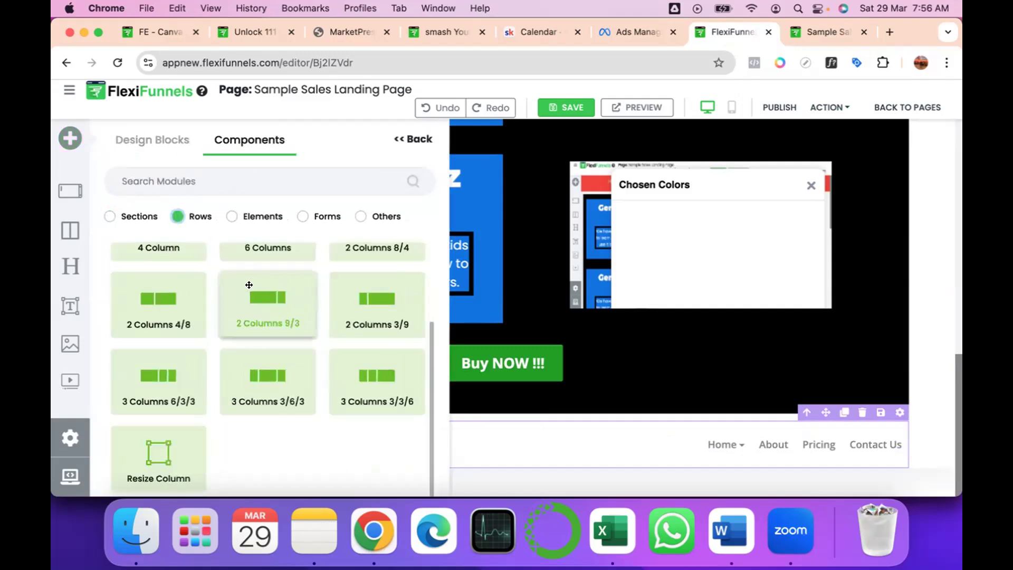
pyautogui.click(252, 214)
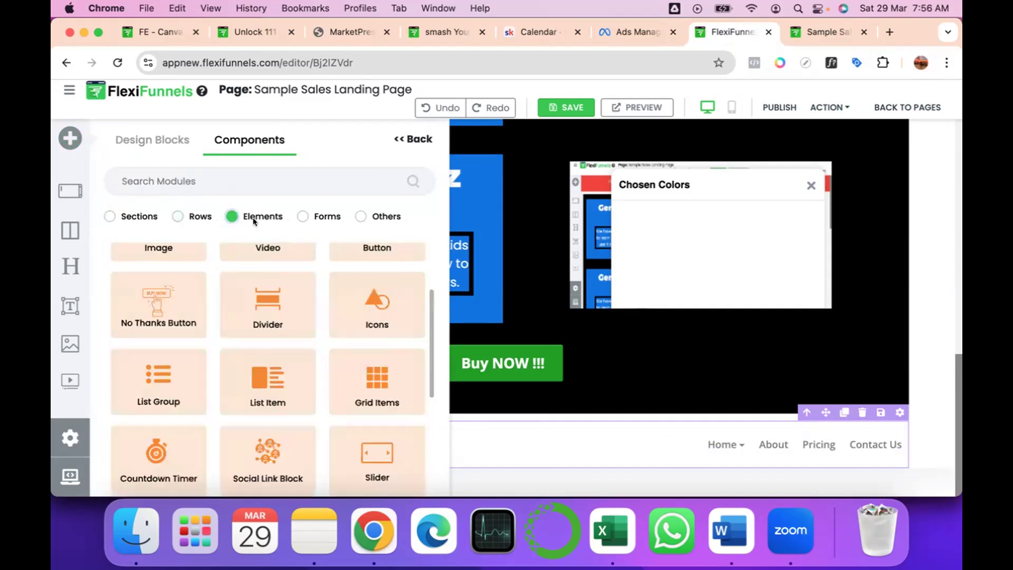
pyautogui.scroll(1, 300, 396)
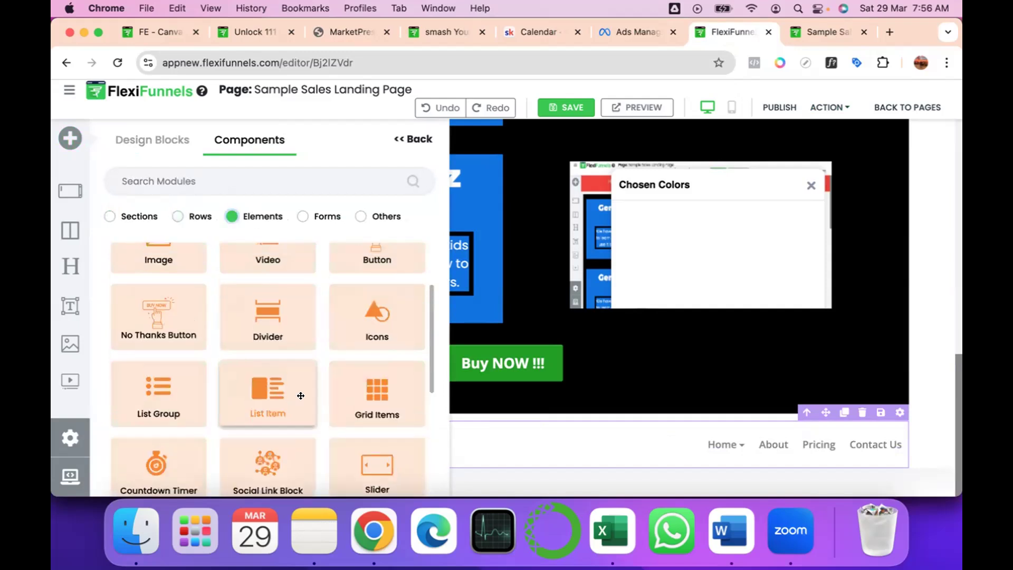
pyautogui.scroll(3, 301, 395)
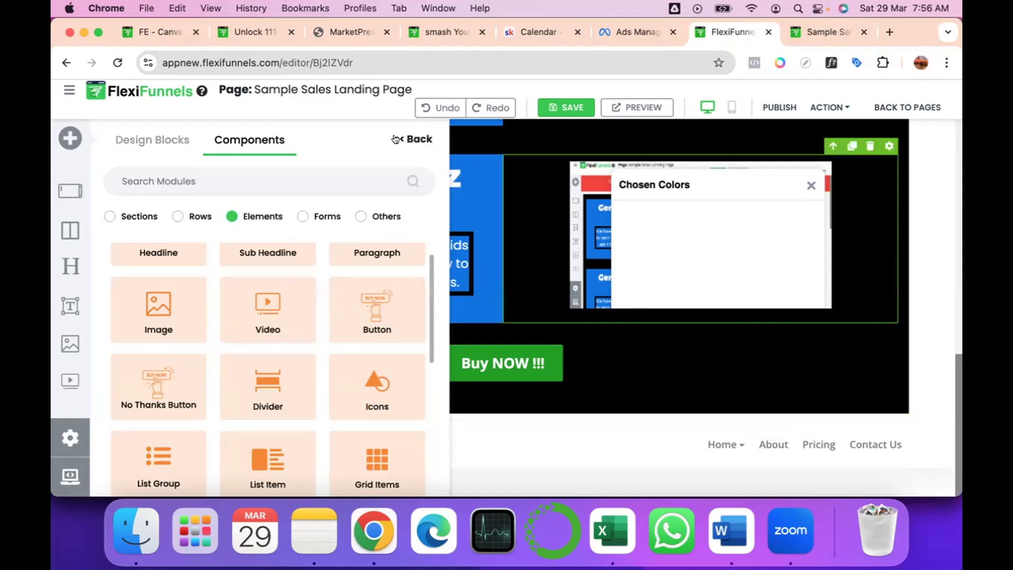
pyautogui.click(413, 139)
# Turn on Floating Video for the YouTube video in the first course section.
pyautogui.scroll(4, 832, 331)
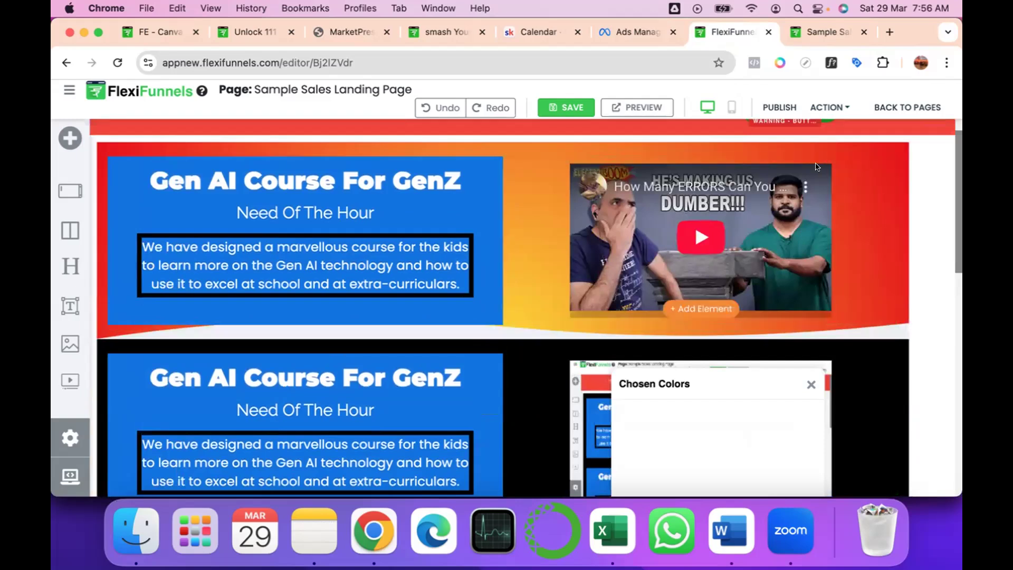
pyautogui.click(569, 170)
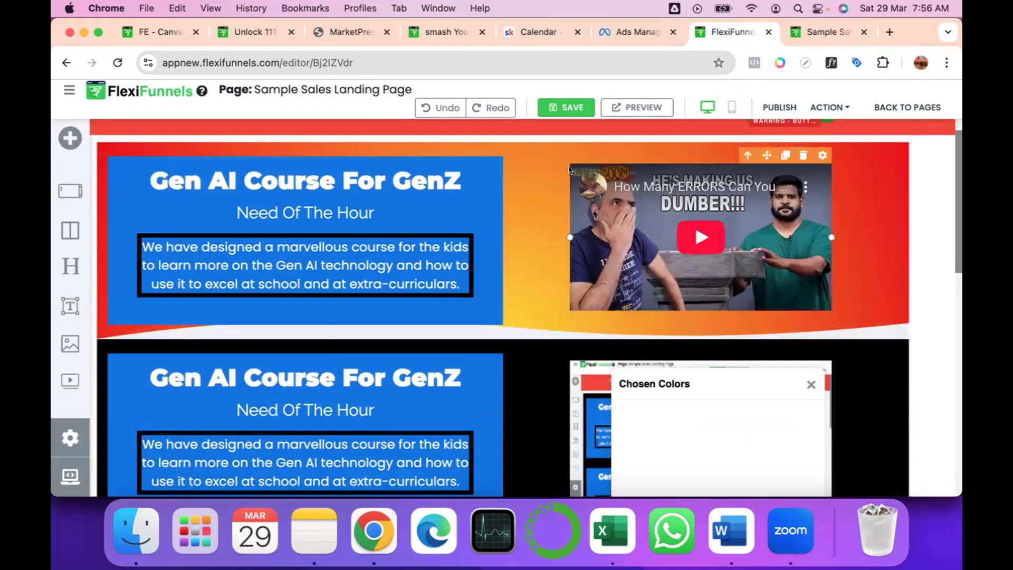
pyautogui.click(820, 155)
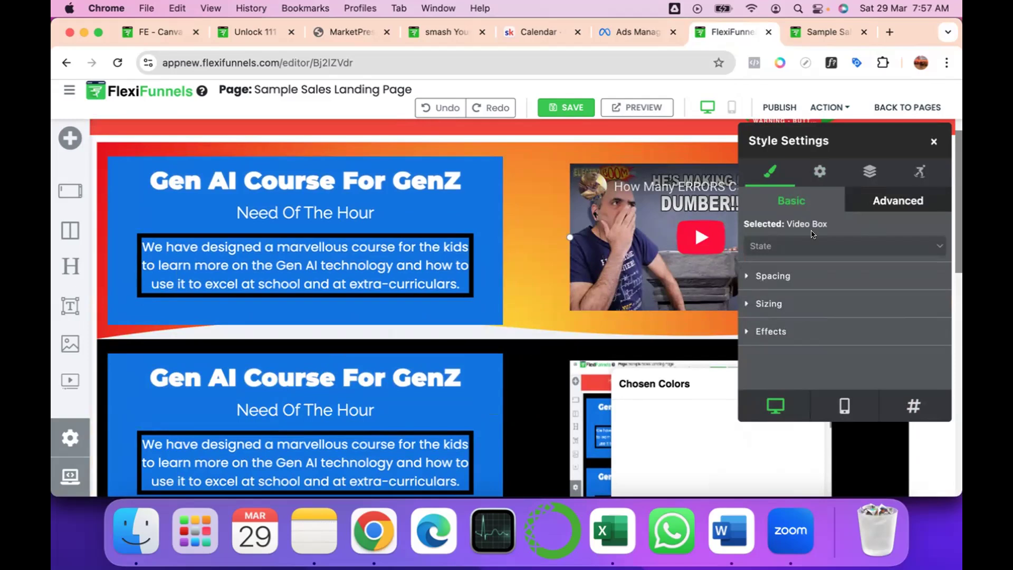
pyautogui.click(818, 172)
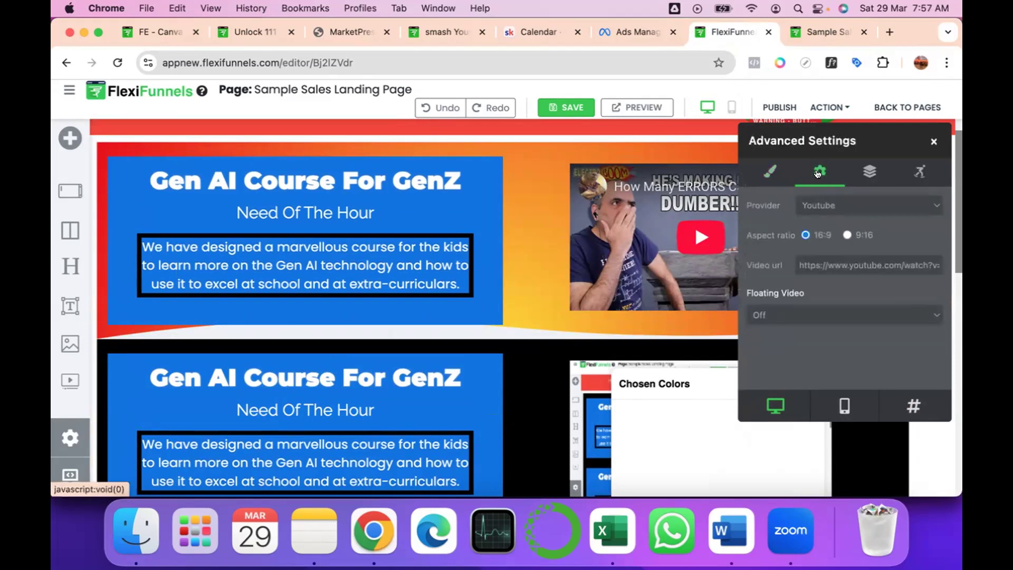
pyautogui.click(796, 316)
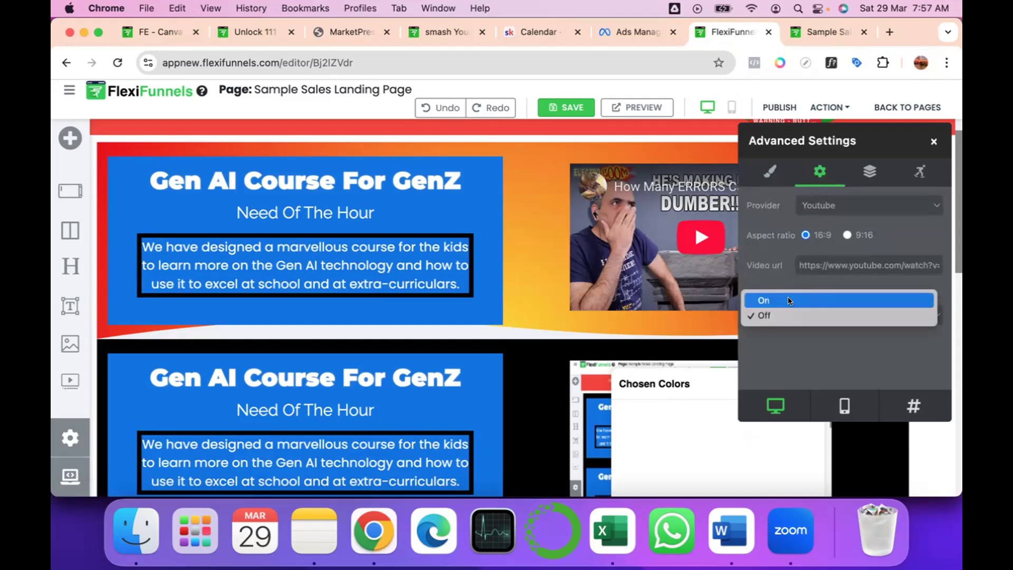
pyautogui.click(790, 300)
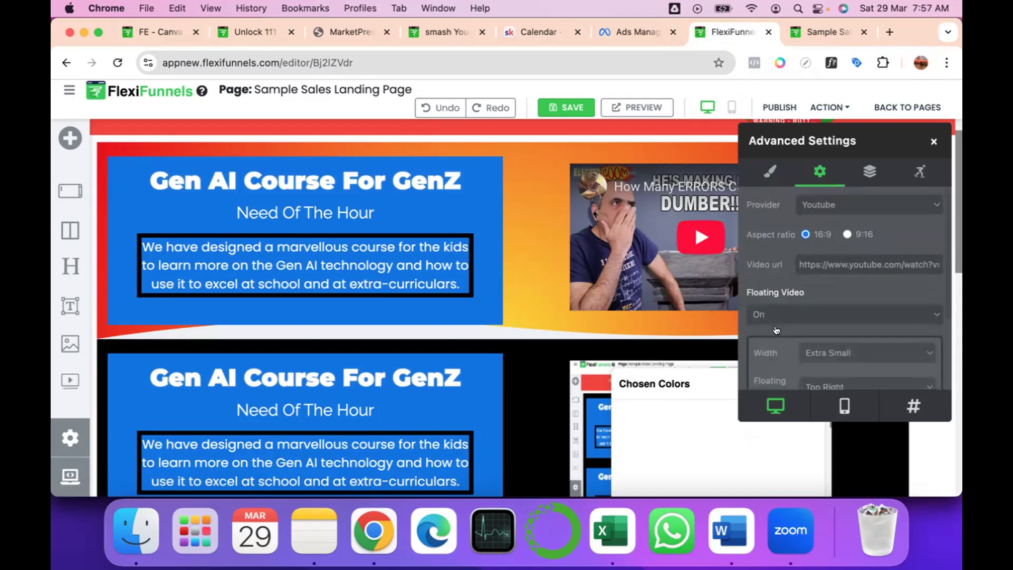
# Set the first course video's floating position to Top Left and close its settings.
pyautogui.scroll(-3, 812, 285)
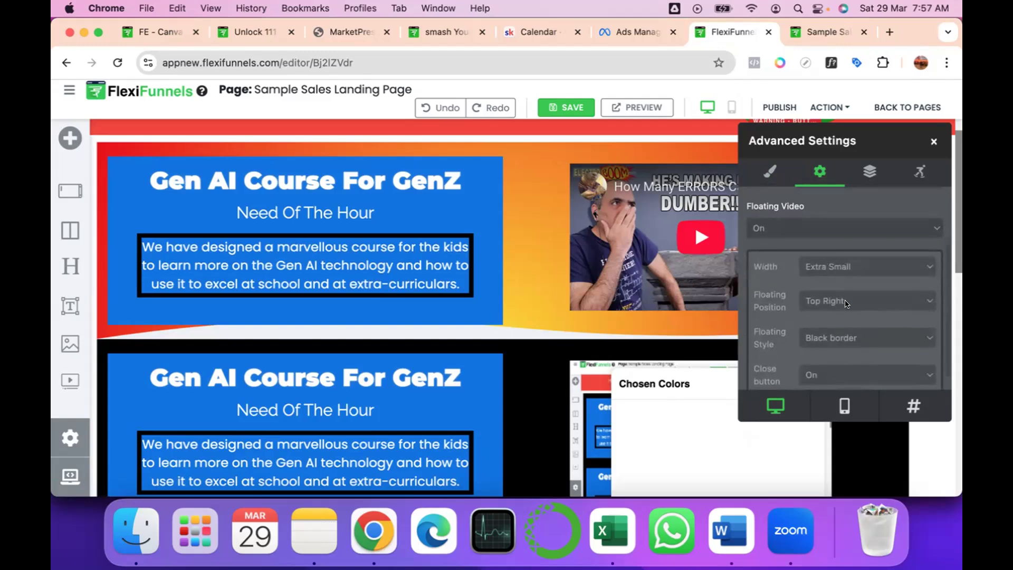
pyautogui.click(829, 310)
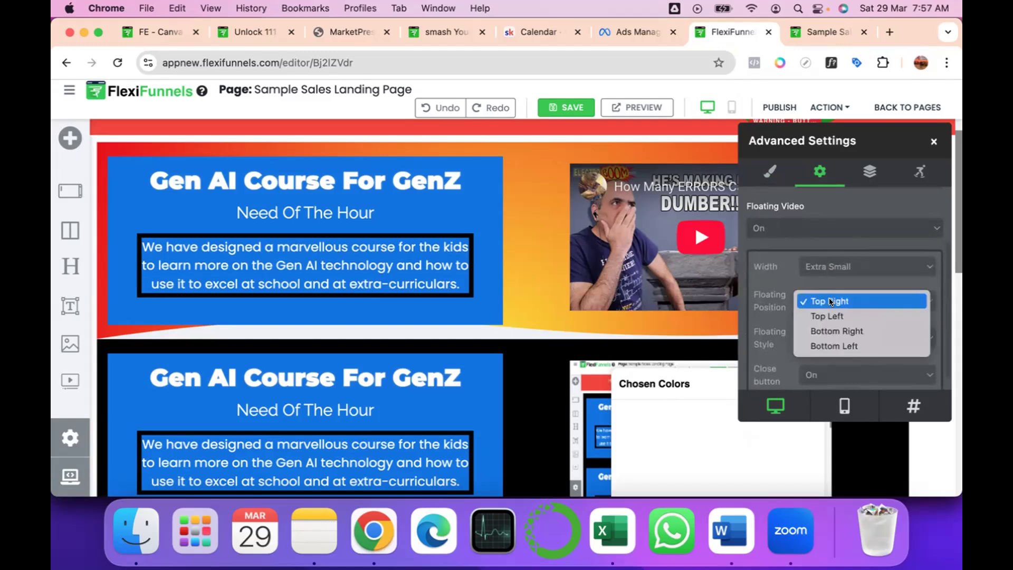
pyautogui.click(818, 312)
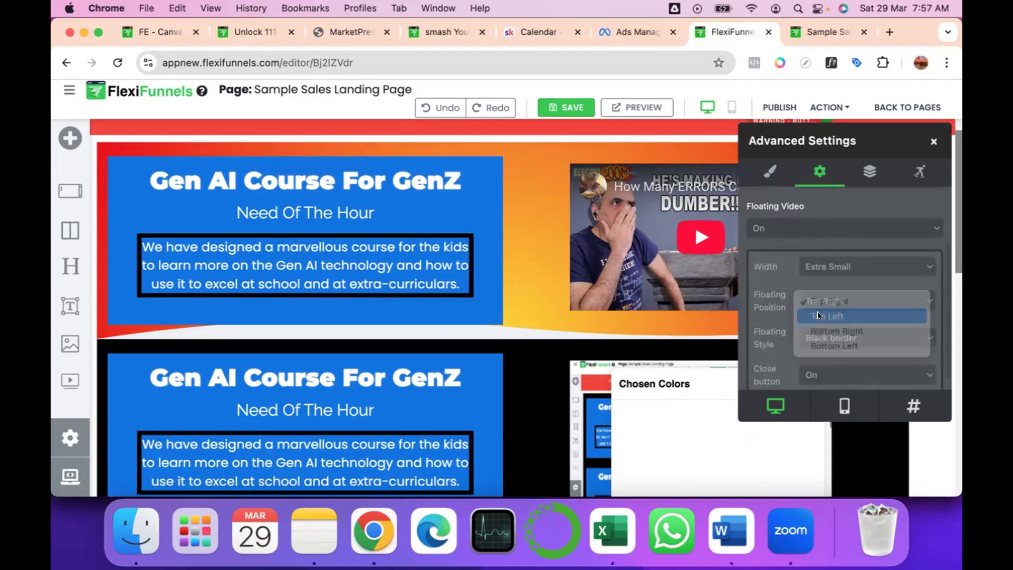
pyautogui.scroll(-1, 830, 338)
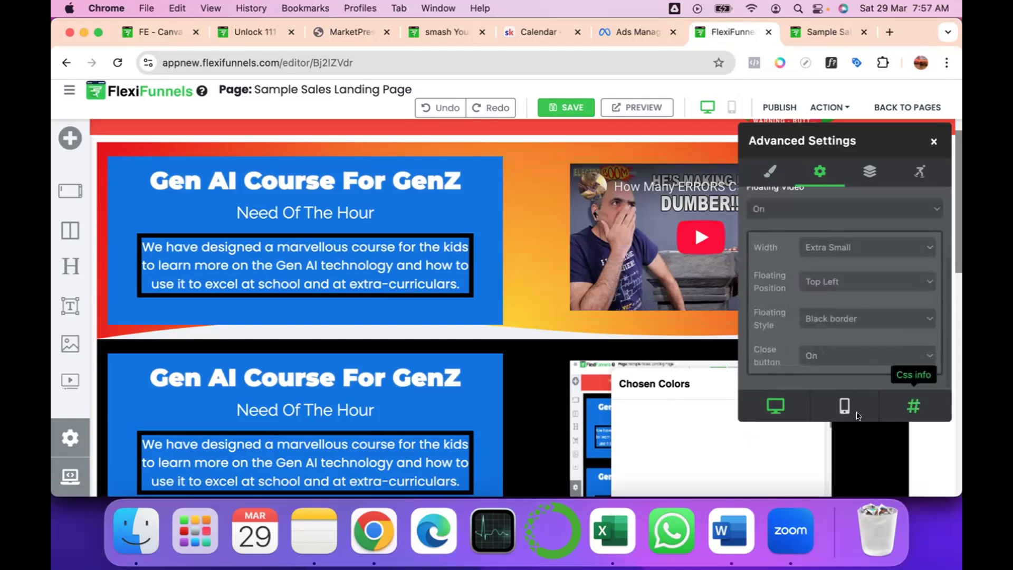
pyautogui.scroll(5, 821, 234)
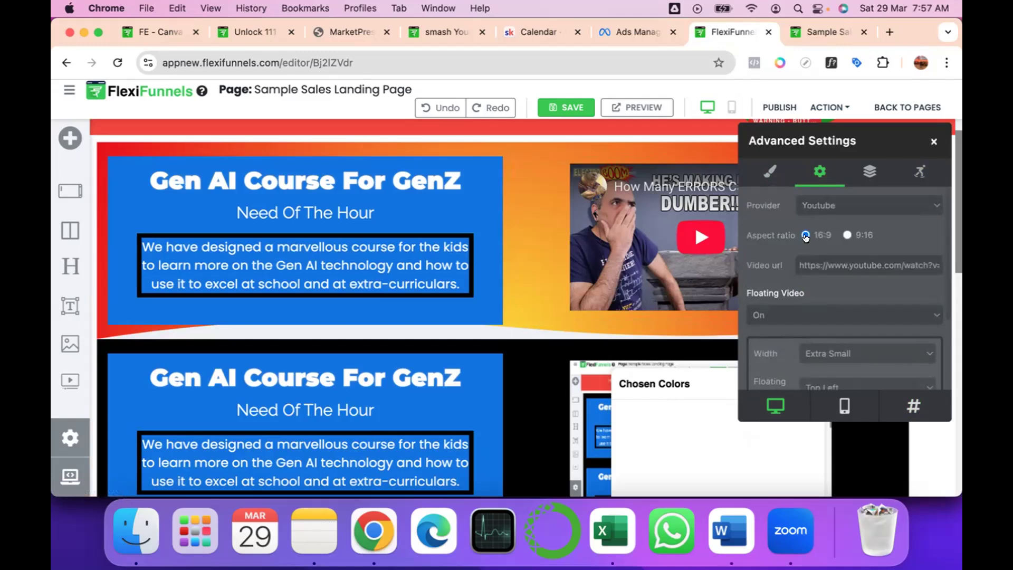
pyautogui.click(929, 141)
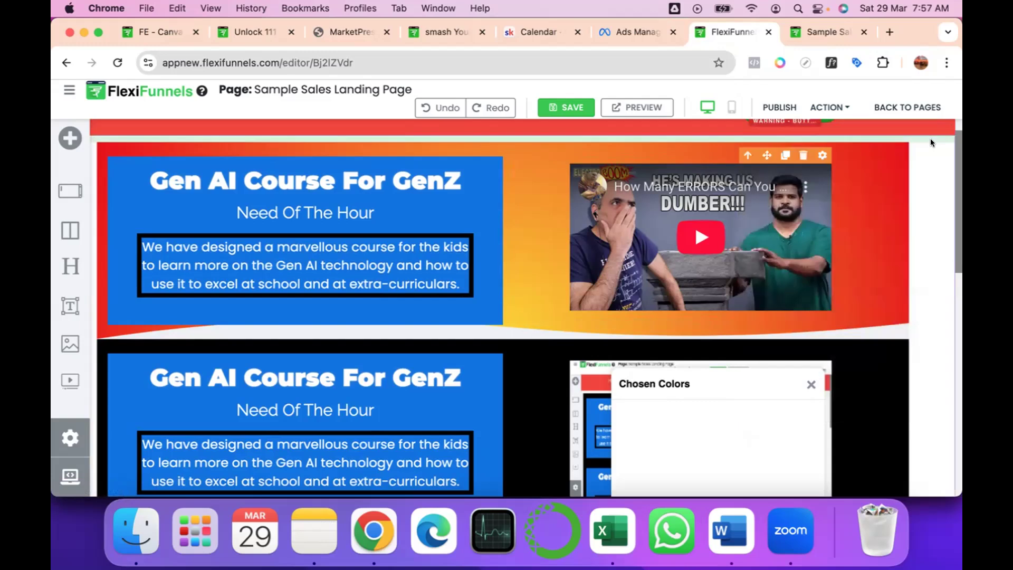
# Publish the Sample Sales Landing Page and reload its live version.
pyautogui.click(721, 112)
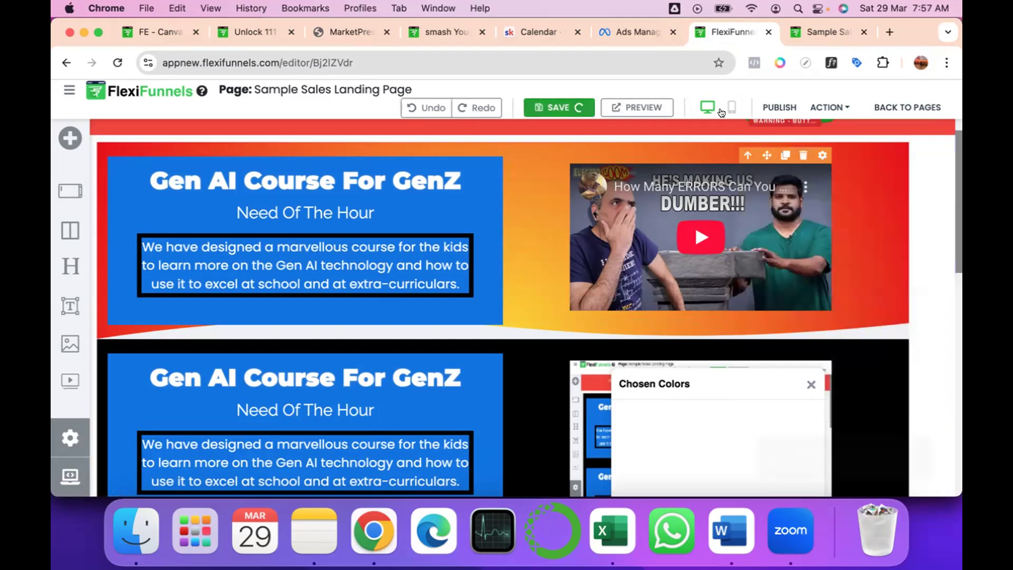
pyautogui.click(766, 106)
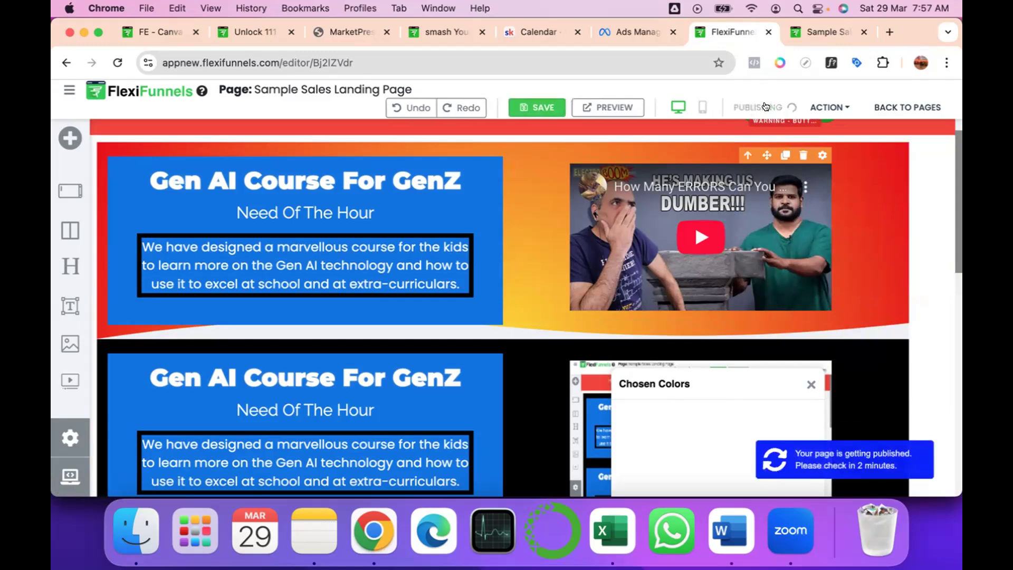
pyautogui.click(806, 22)
pyautogui.click(113, 60)
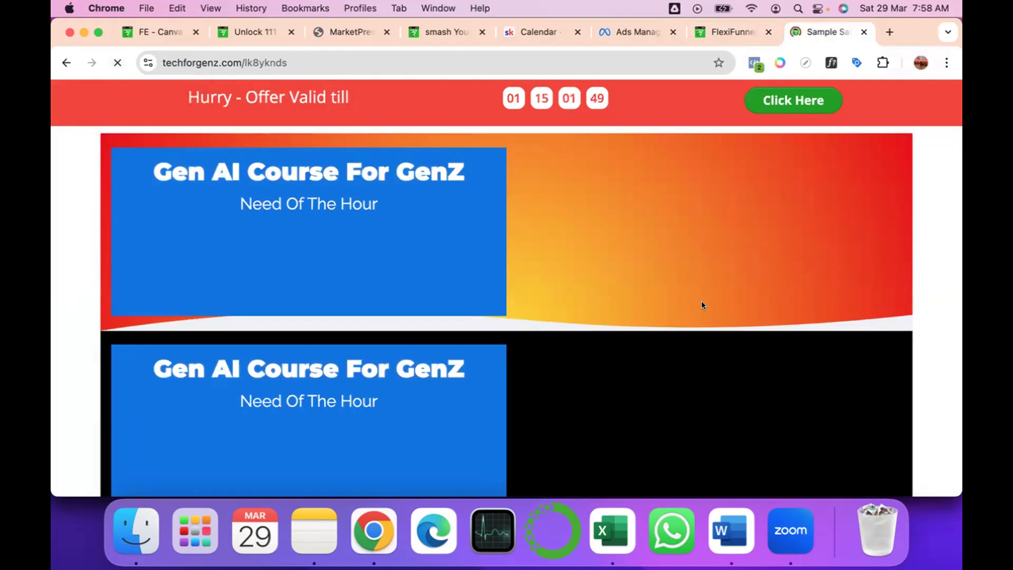
# Play the first course section's video on the live landing page.
pyautogui.click(717, 30)
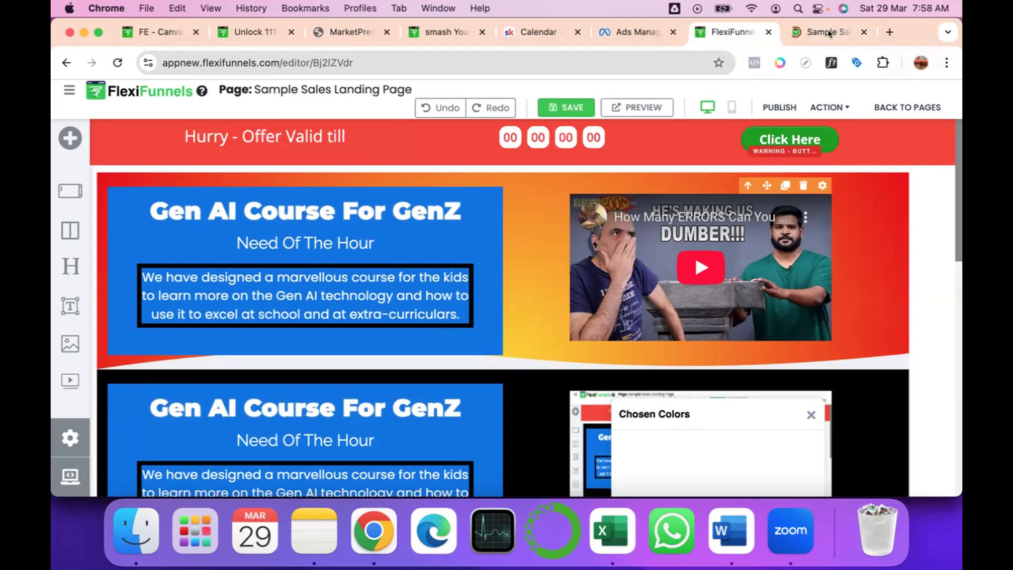
pyautogui.click(828, 30)
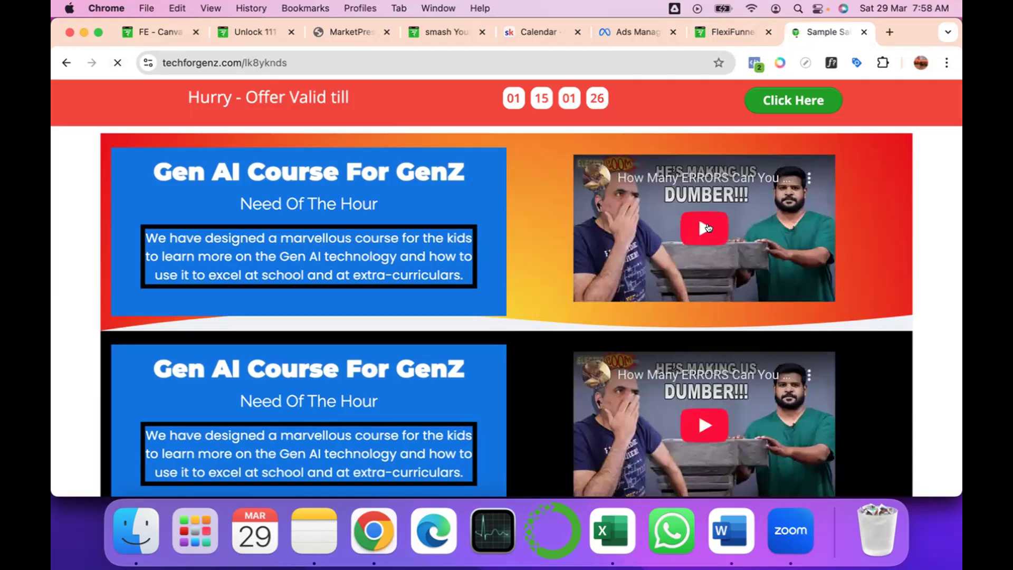
pyautogui.click(708, 228)
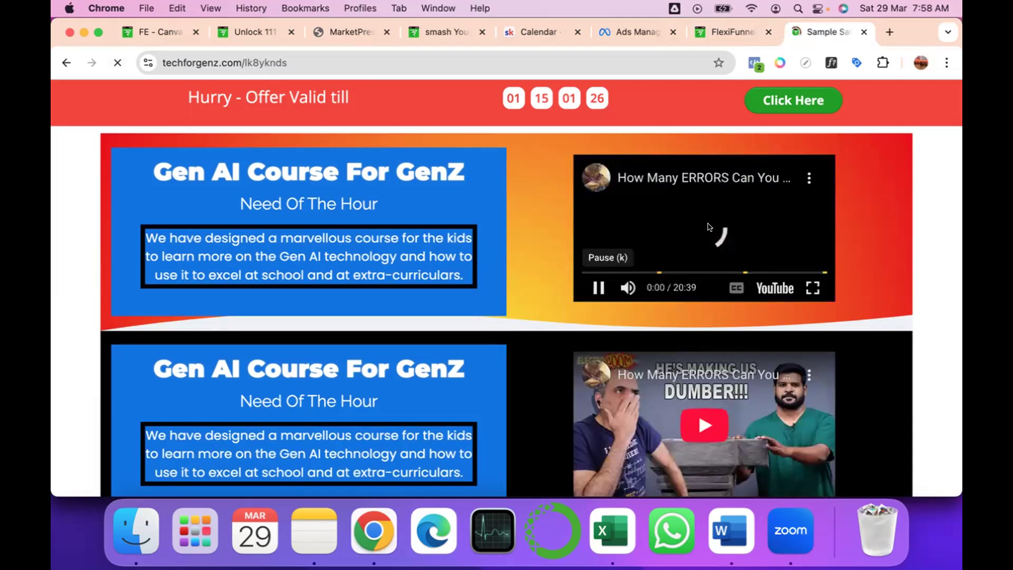
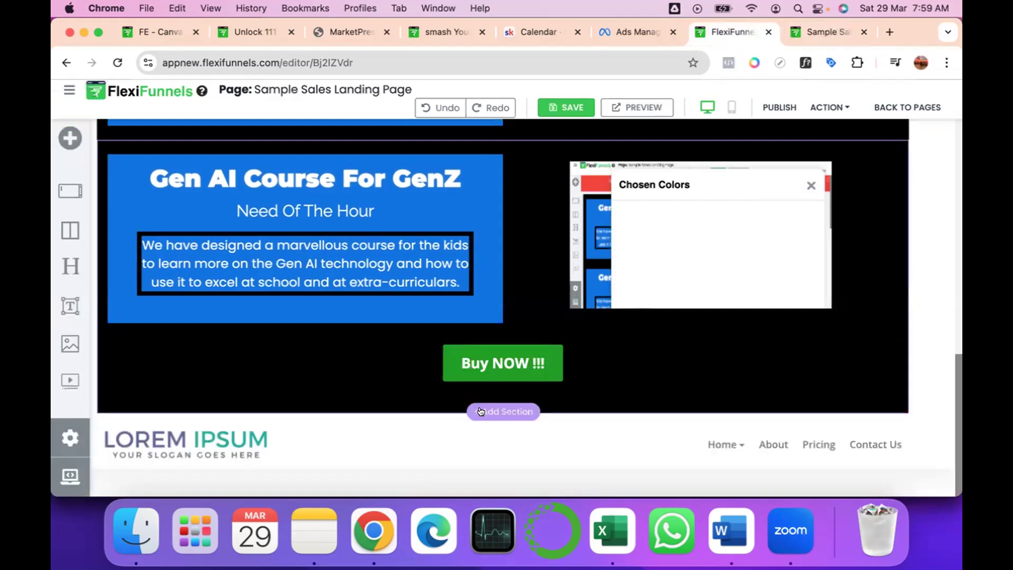
# Add a List Group element below the last course section with the Buy NOW button.
pyautogui.click(480, 411)
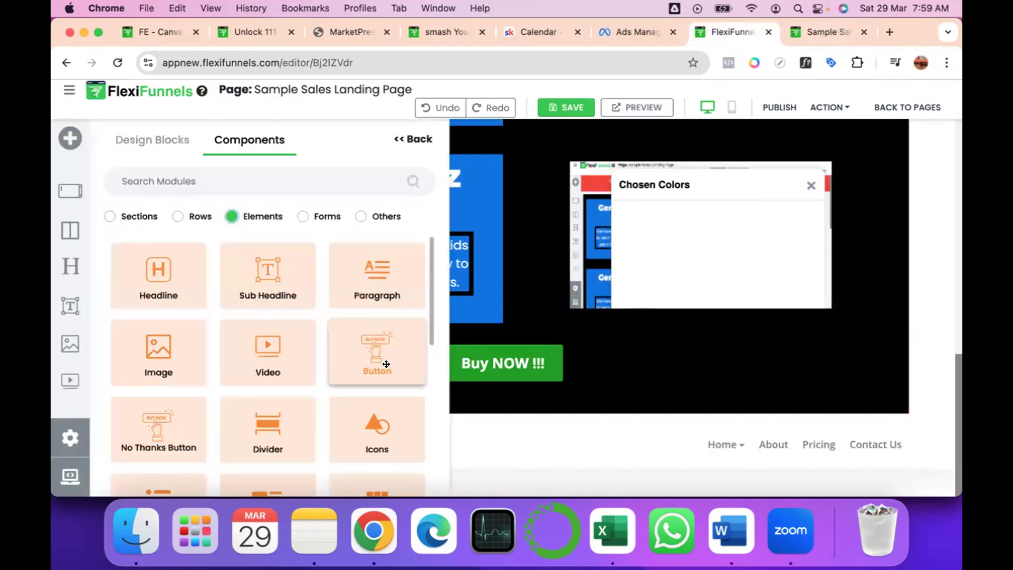
pyautogui.scroll(-2, 387, 364)
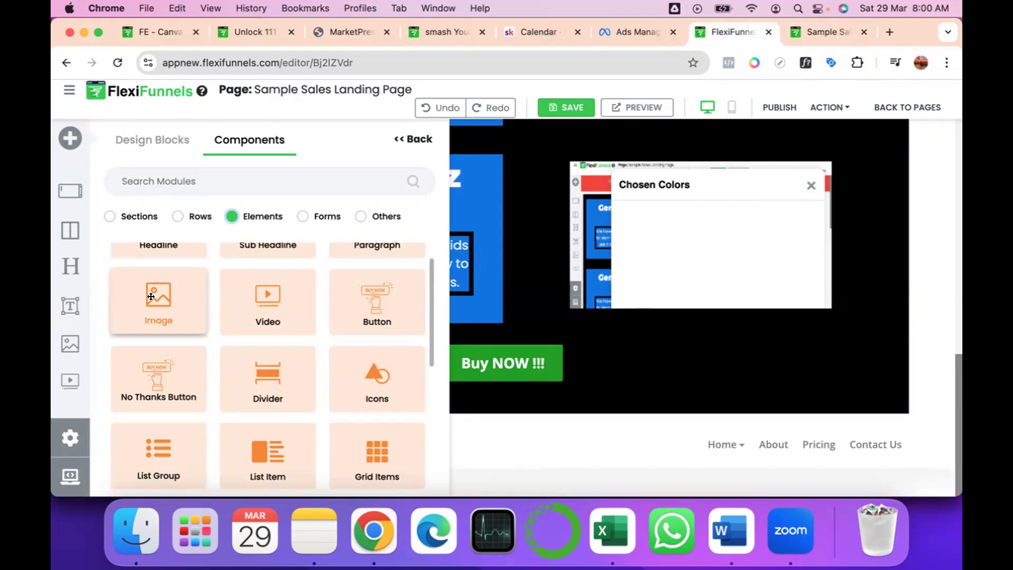
pyautogui.scroll(-3, 153, 361)
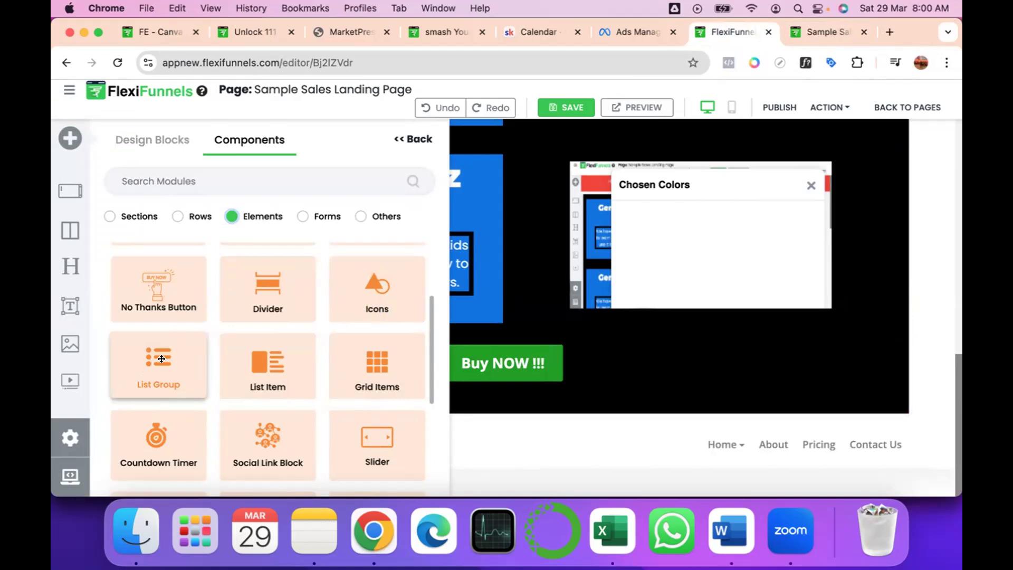
pyautogui.moveTo(161, 359); pyautogui.dragTo(182, 473)
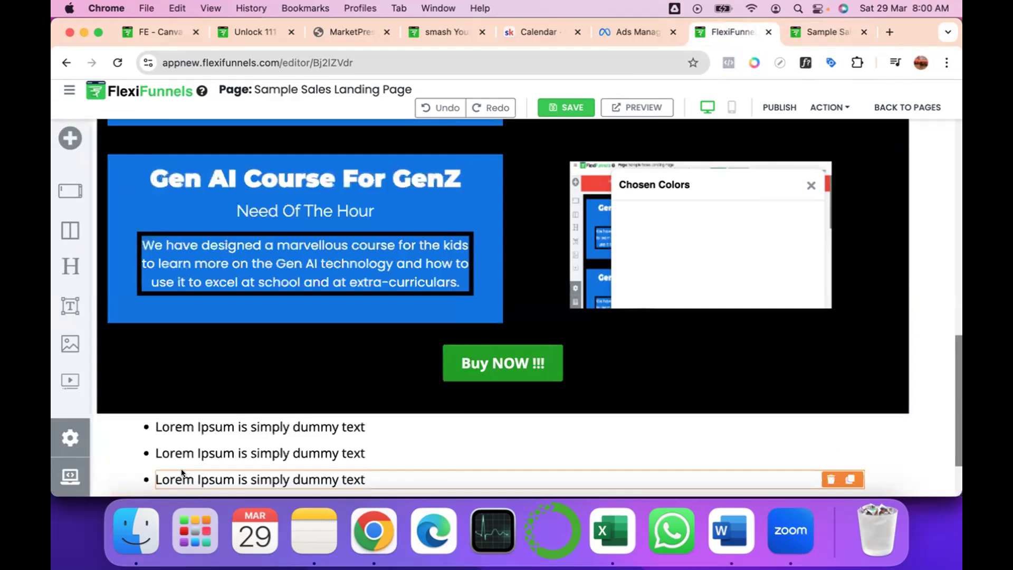
# Replace the first bullet's placeholder text with "Editing bullet 1".
pyautogui.scroll(-2, 182, 473)
pyautogui.click(167, 340)
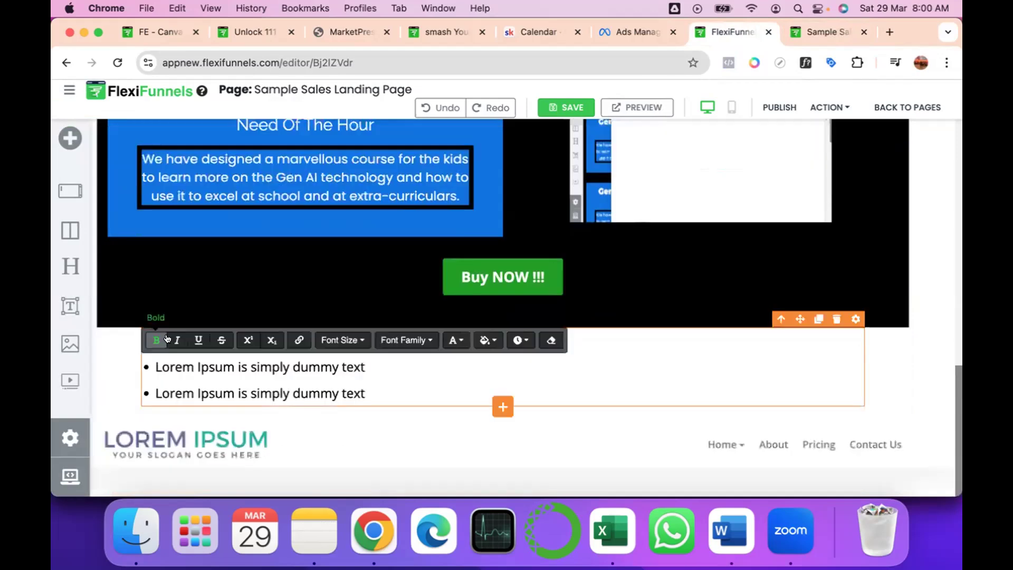
pyautogui.write('E')
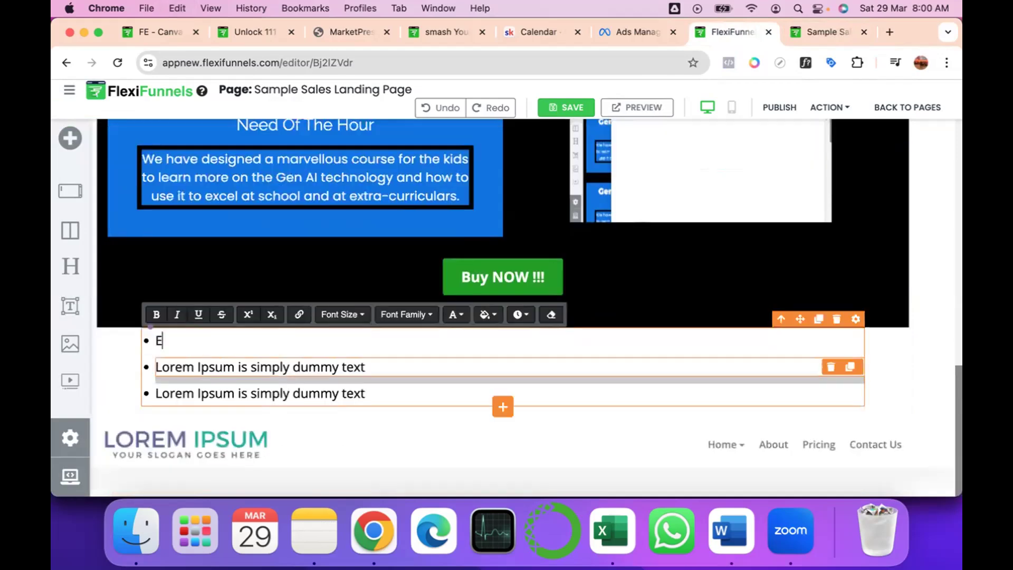
pyautogui.write('diting bull')
pyautogui.write('et 1')
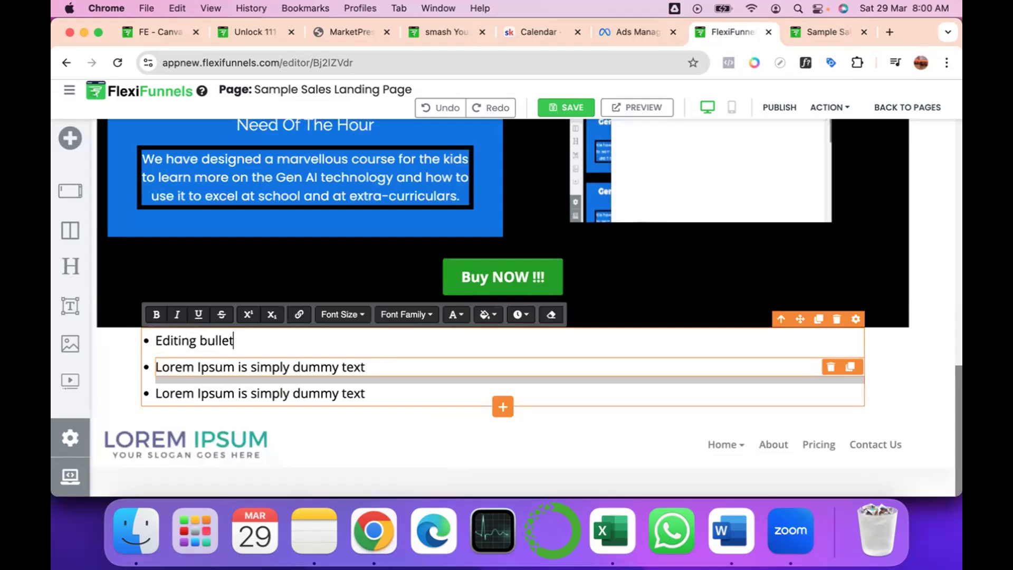
# Try to place a List Item element inside the new bullet list.
pyautogui.click(194, 364)
pyautogui.click(193, 362)
pyautogui.tripleClick(193, 361)
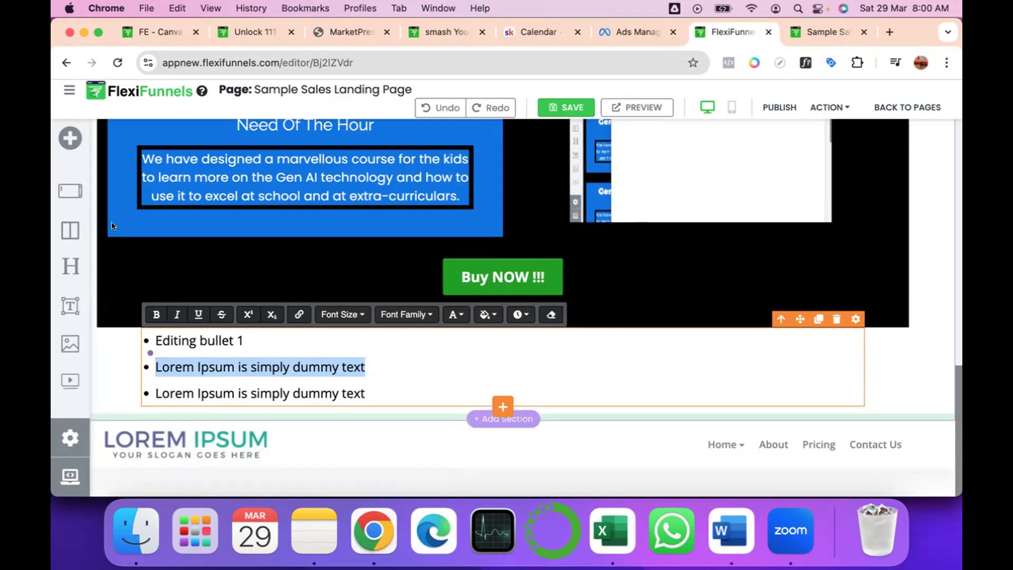
pyautogui.click(70, 138)
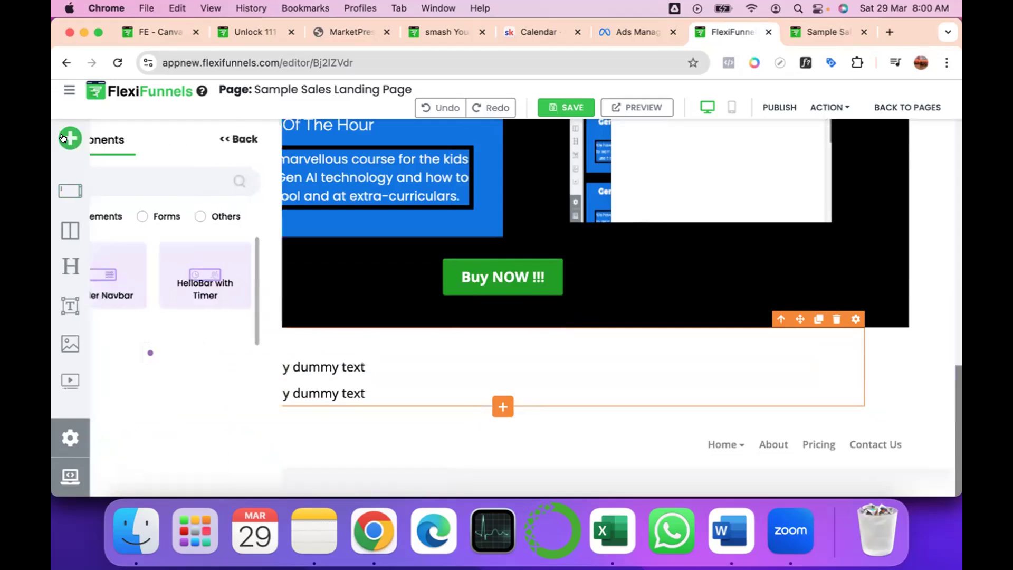
pyautogui.click(231, 216)
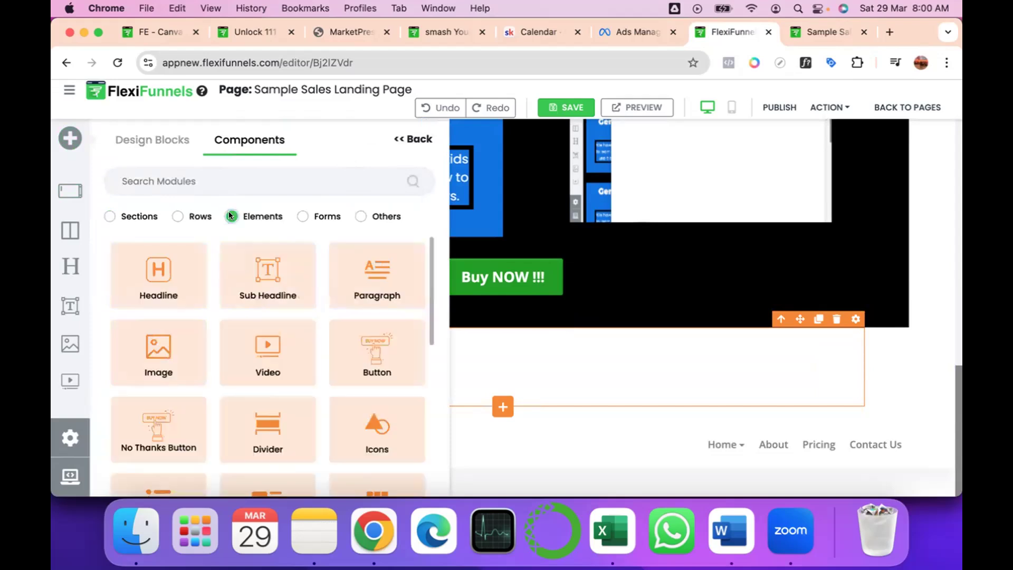
pyautogui.scroll(-5, 268, 348)
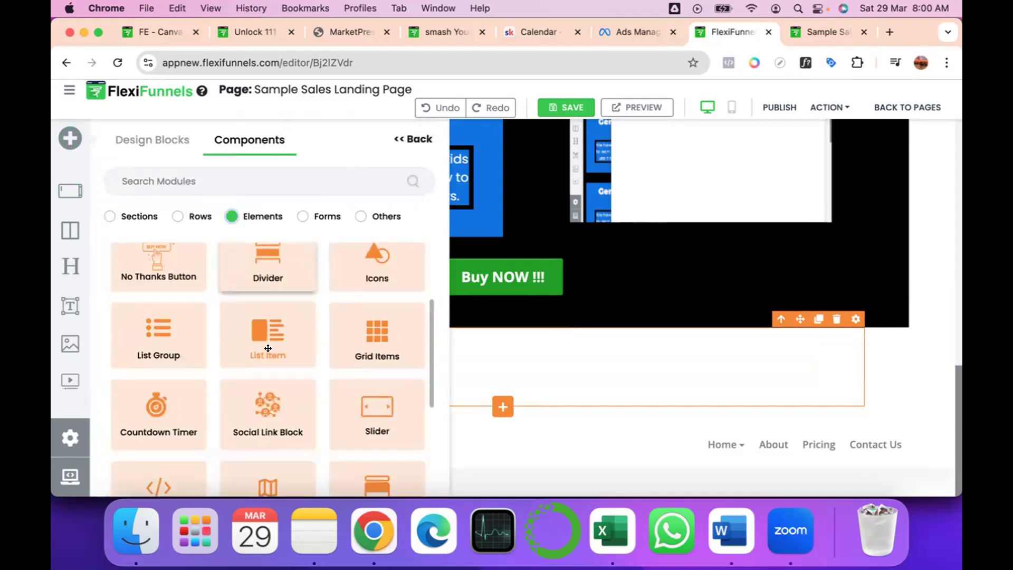
pyautogui.moveTo(268, 343); pyautogui.dragTo(433, 370)
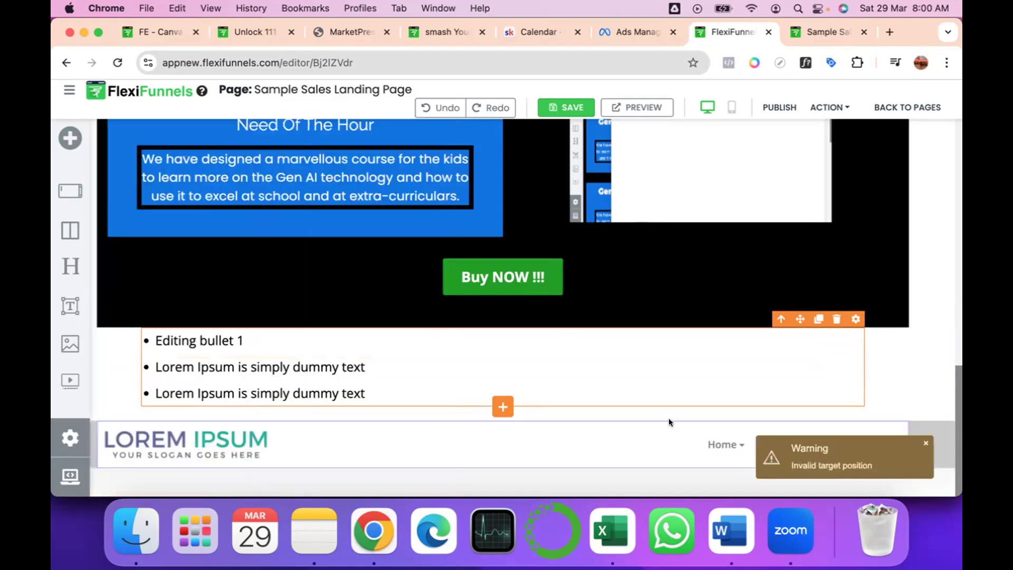
# Extend the bullet list with two more placeholder bullets.
pyautogui.click(502, 404)
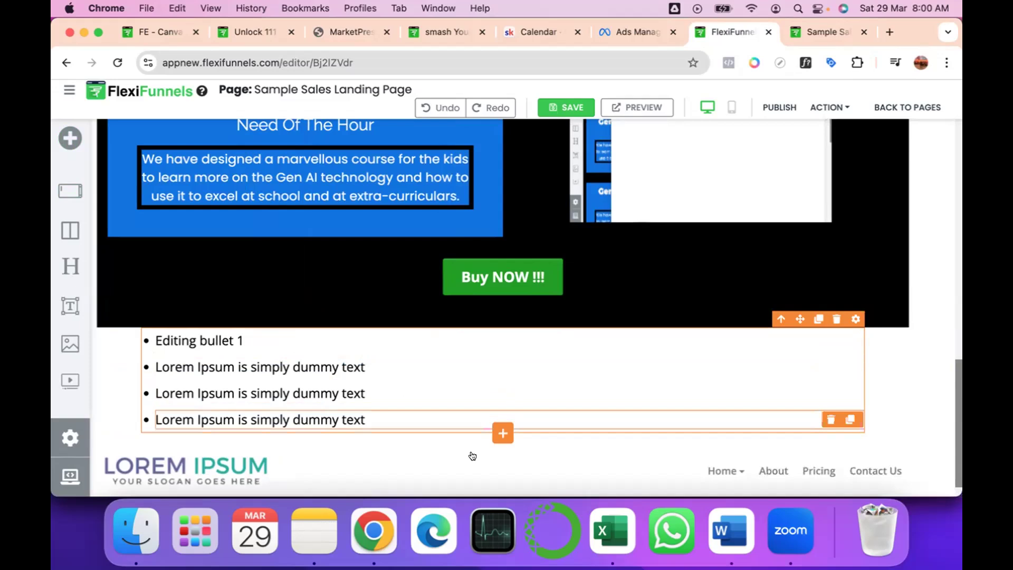
pyautogui.click(501, 429)
pyautogui.scroll(-1, 502, 419)
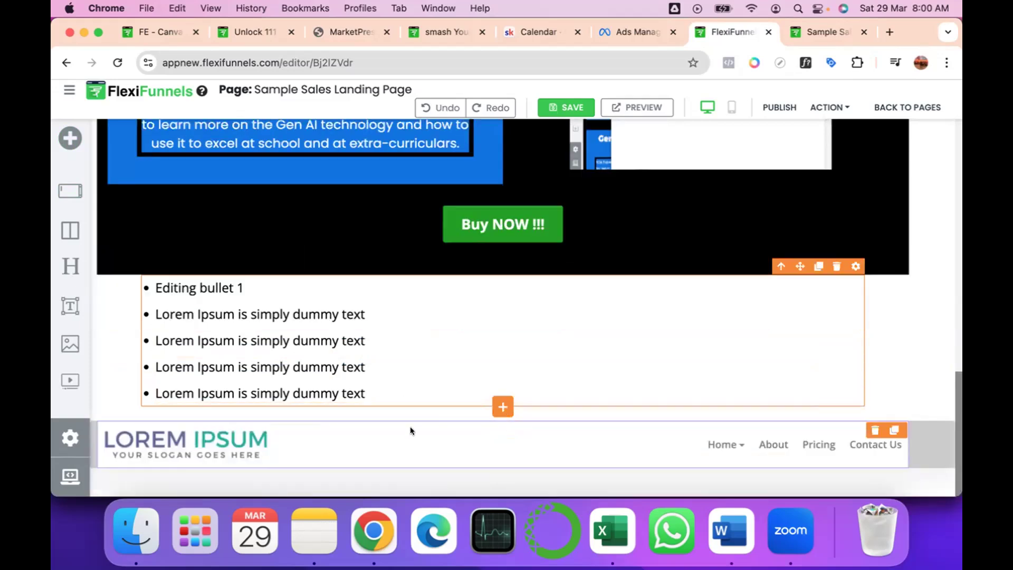
# Add a Countdown Timer element below the bullet list and view its available timer types.
pyautogui.click(492, 405)
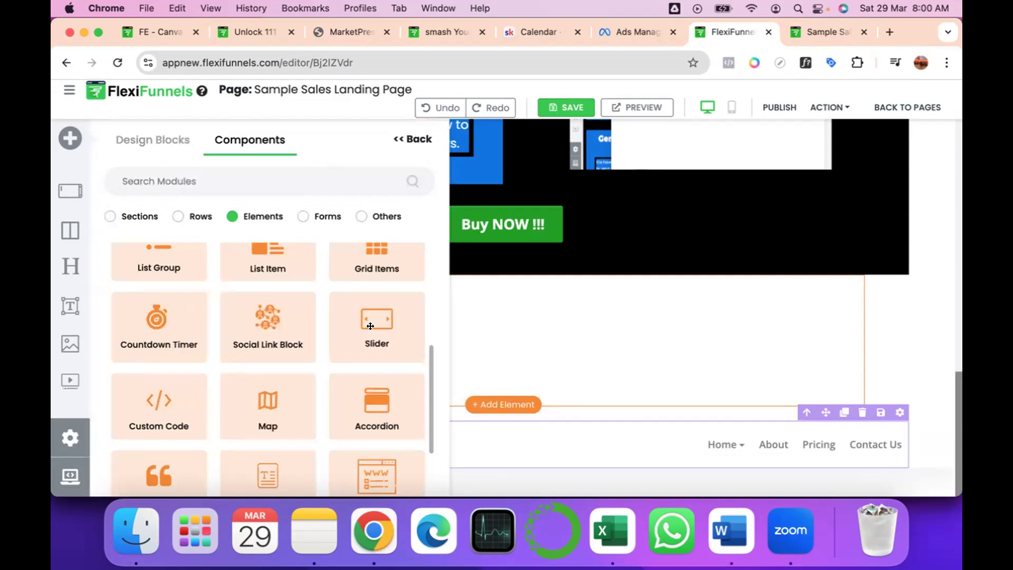
pyautogui.click(162, 328)
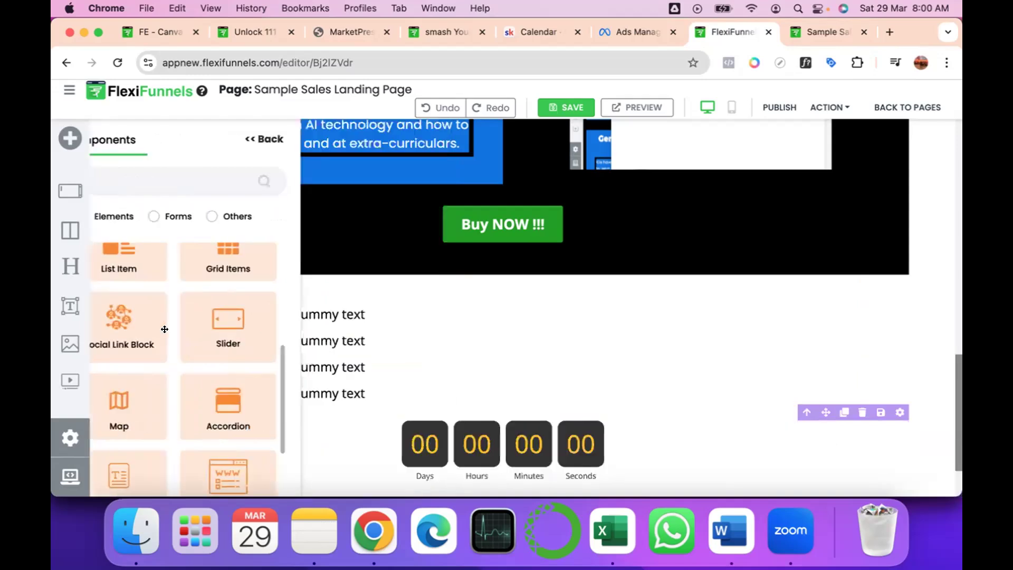
pyautogui.scroll(-3, 453, 398)
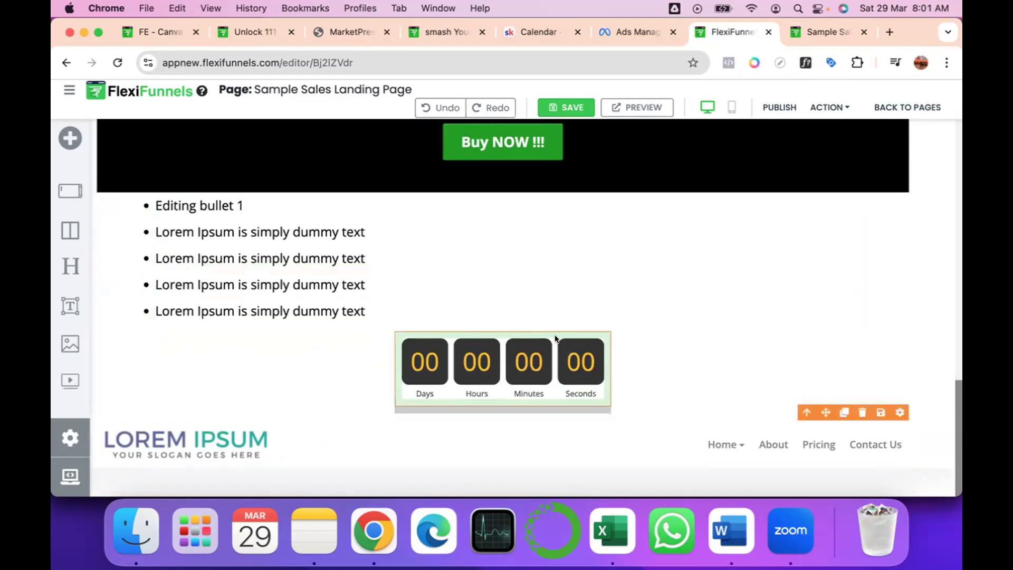
pyautogui.moveTo(560, 335)
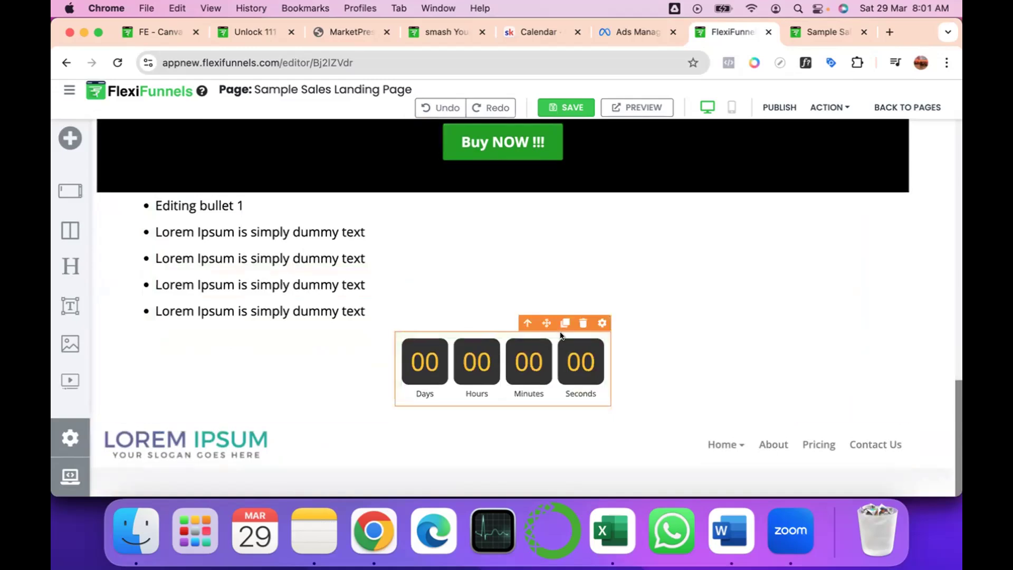
pyautogui.click(602, 323)
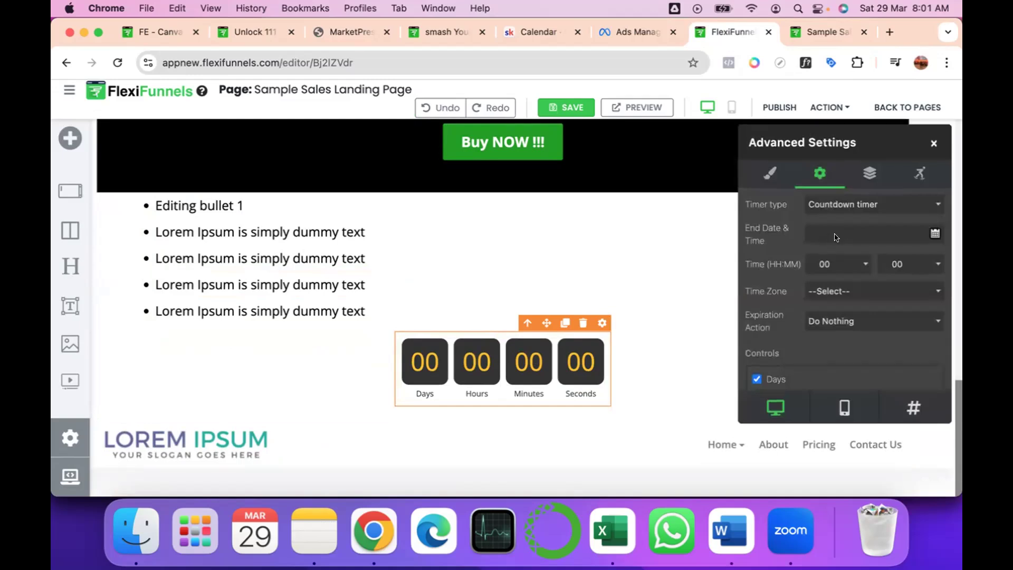
pyautogui.click(854, 201)
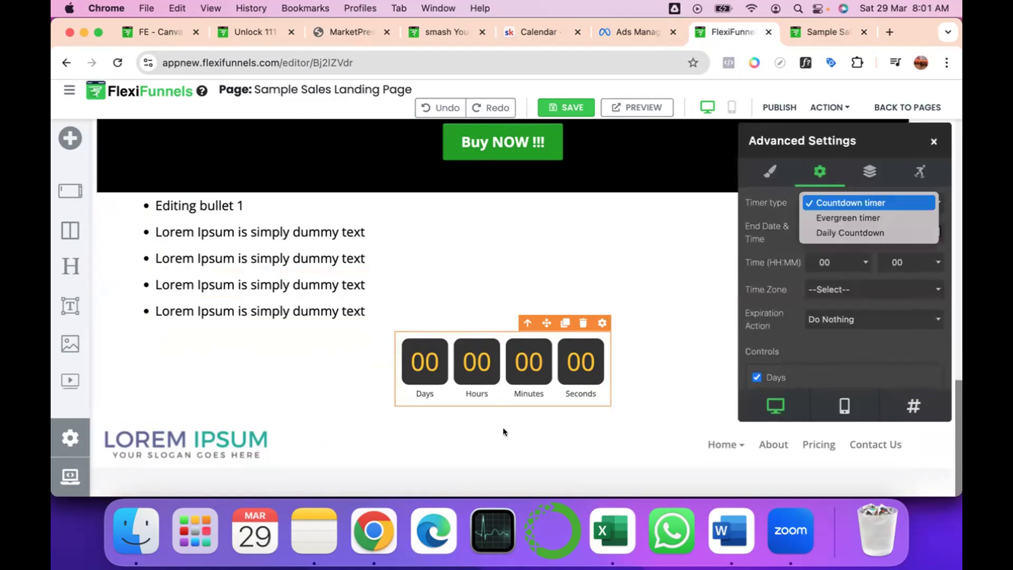
pyautogui.click(487, 371)
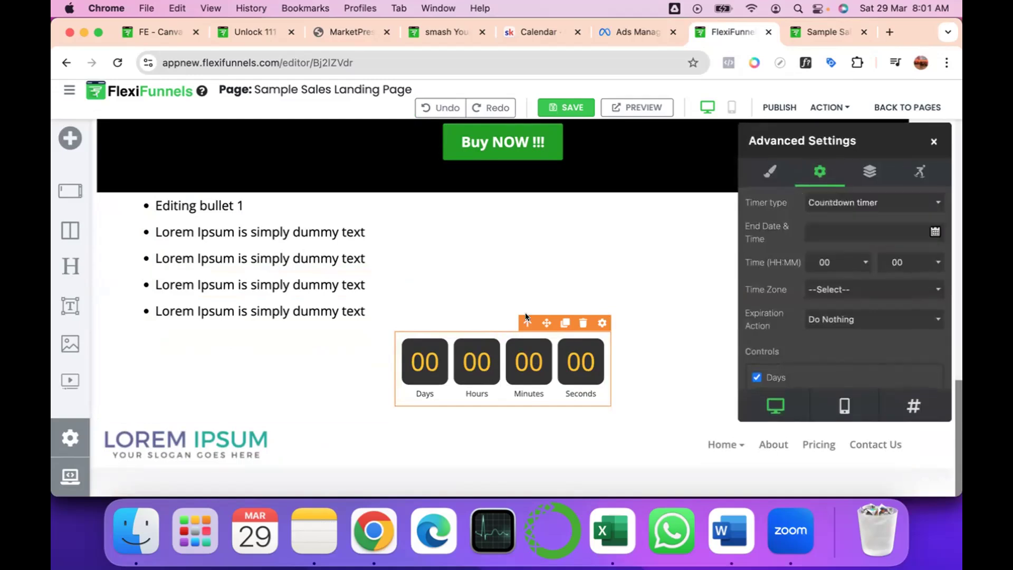
# Set the countdown timer's background color to dark red #B71C1C.
pyautogui.click(770, 172)
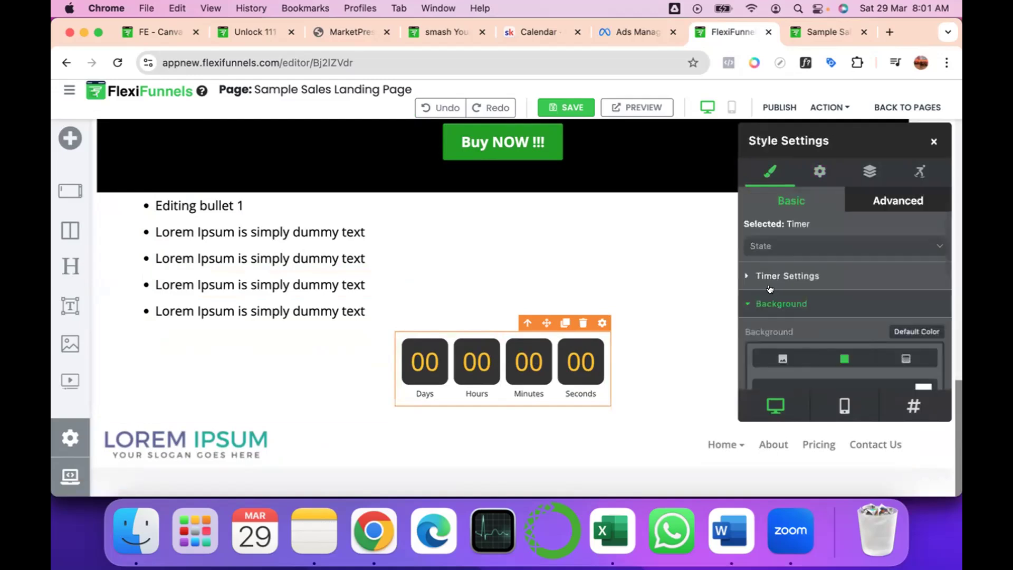
pyautogui.scroll(-3, 766, 308)
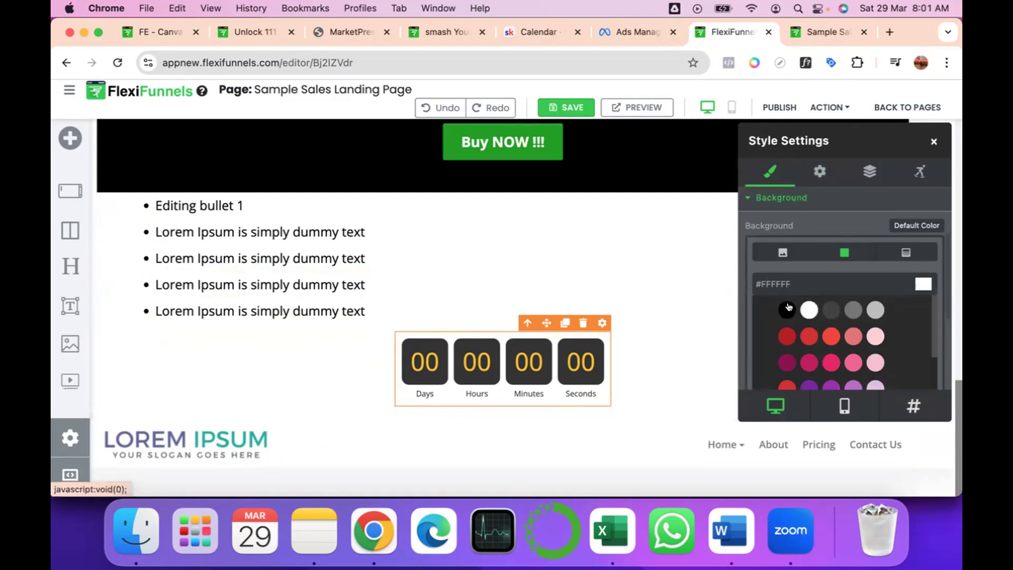
pyautogui.click(787, 308)
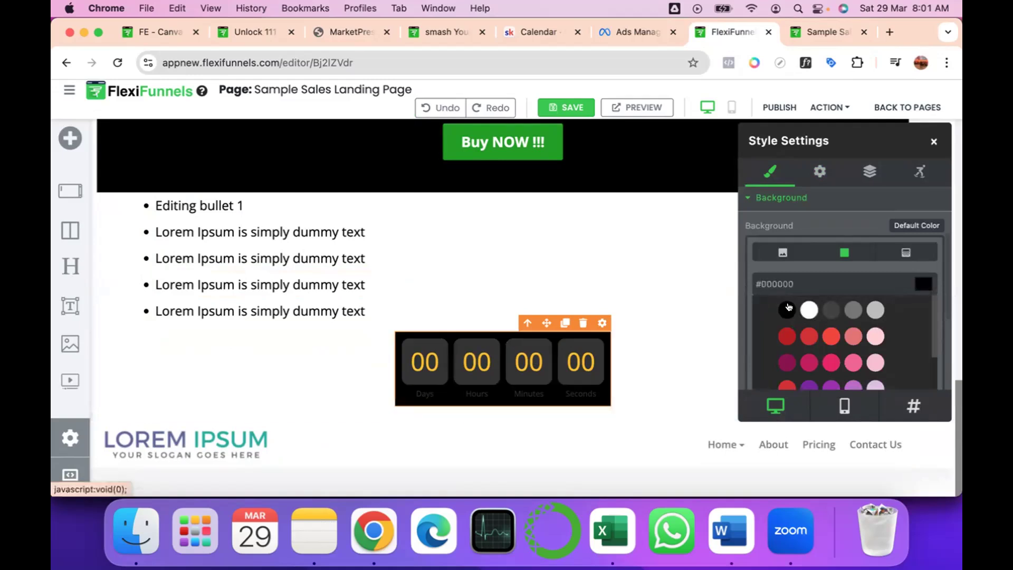
pyautogui.click(784, 338)
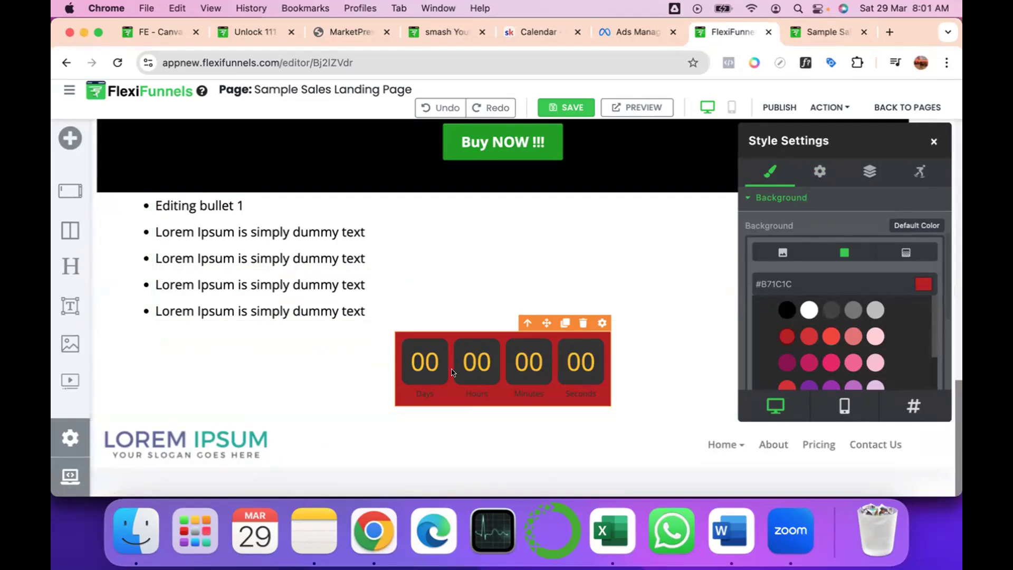
pyautogui.click(485, 415)
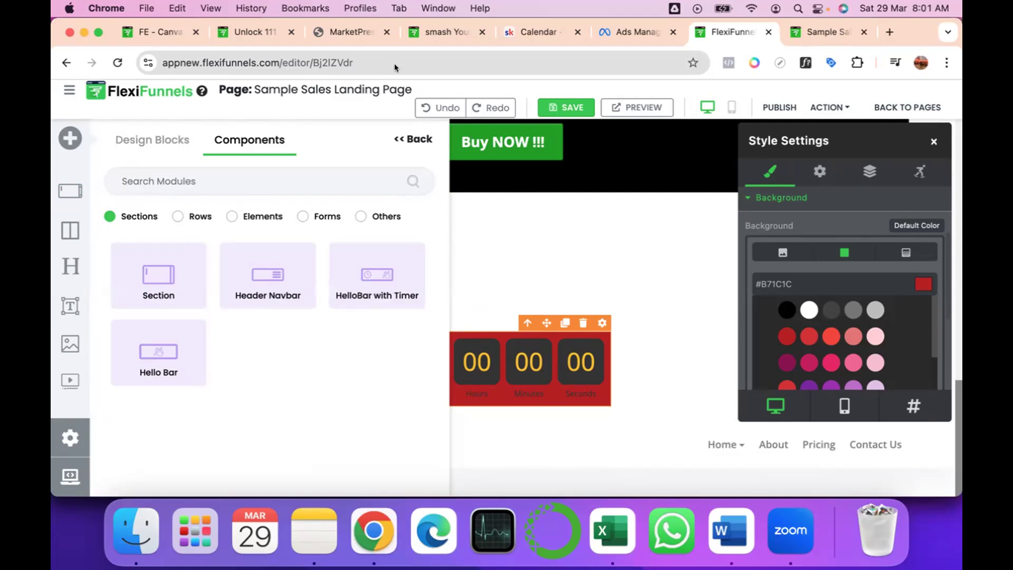
pyautogui.press('XF86AudioRaiseVolume')
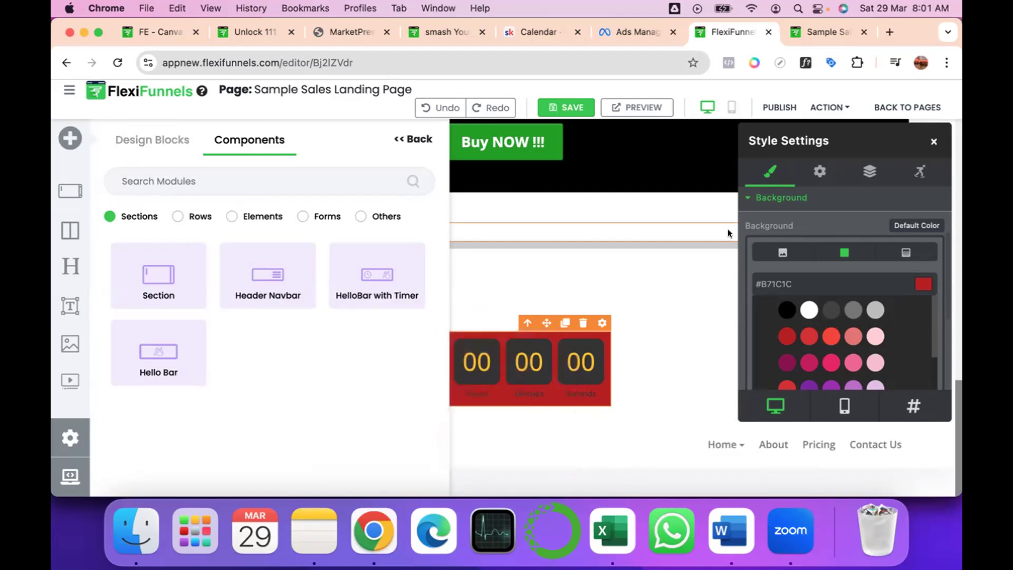
pyautogui.click(401, 137)
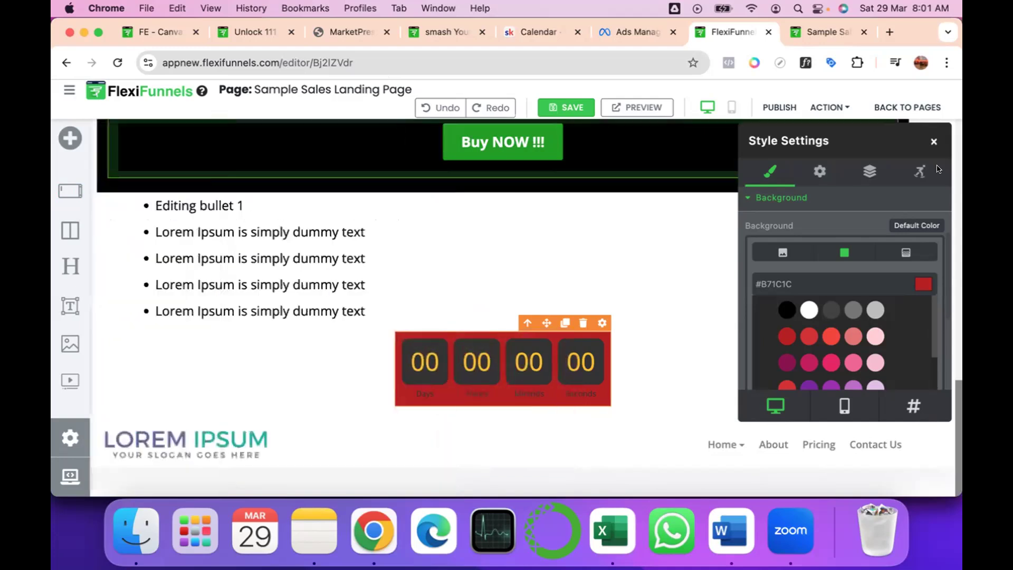
# Close the countdown timer's style settings and return to the first course section.
pyautogui.moveTo(930, 141); pyautogui.dragTo(928, 141)
pyautogui.scroll(15, 583, 304)
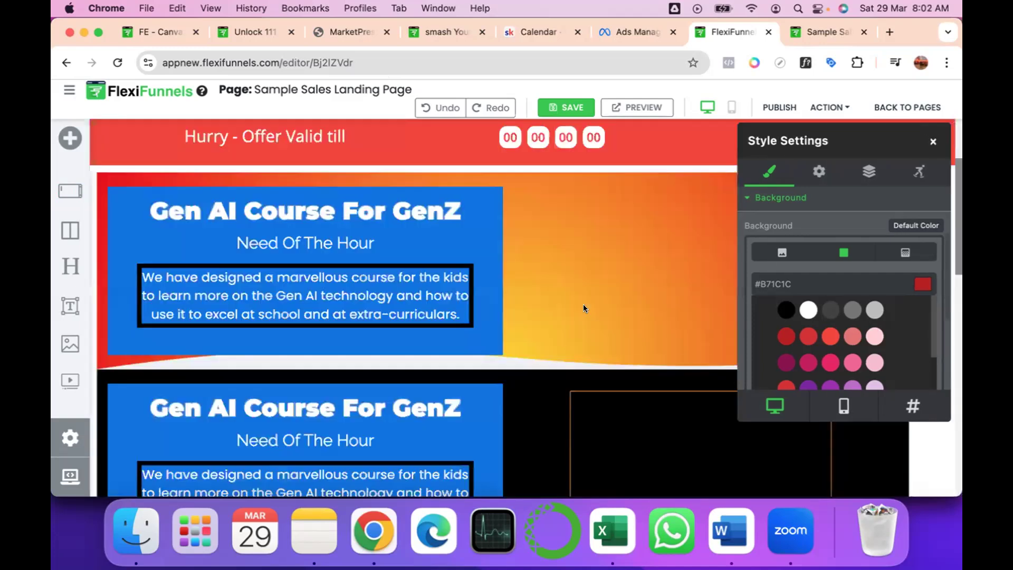
pyautogui.click(931, 140)
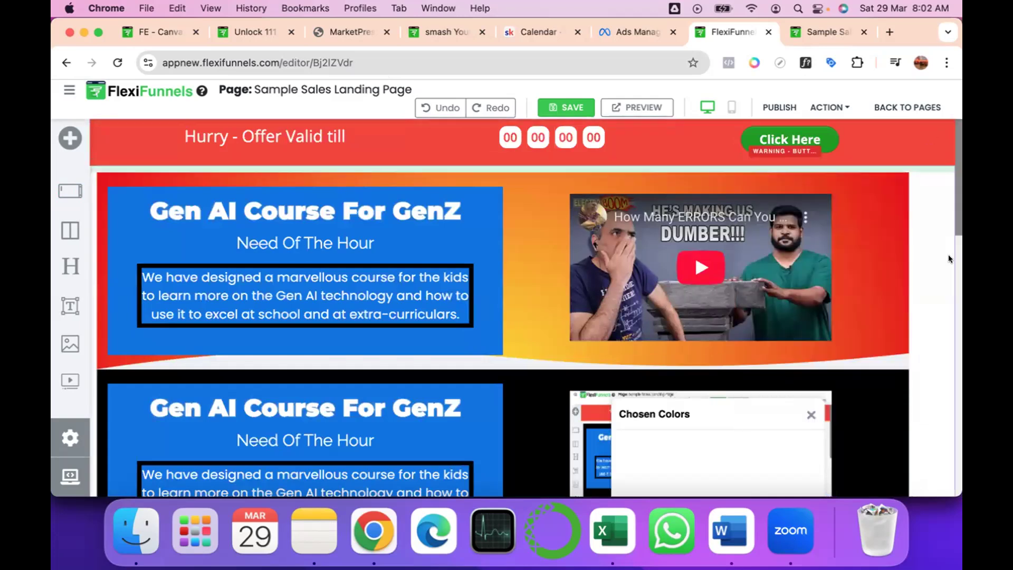
pyautogui.press('XF86AudioRaiseVolume')
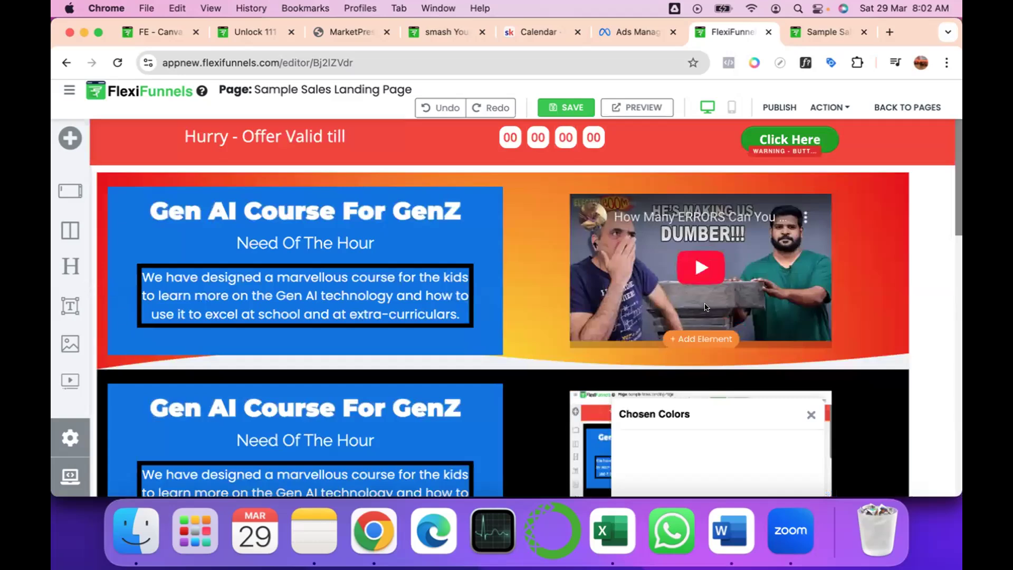
# Open the style settings of the first course section's YouTube video and move the settings window clear of the video.
pyautogui.click(806, 320)
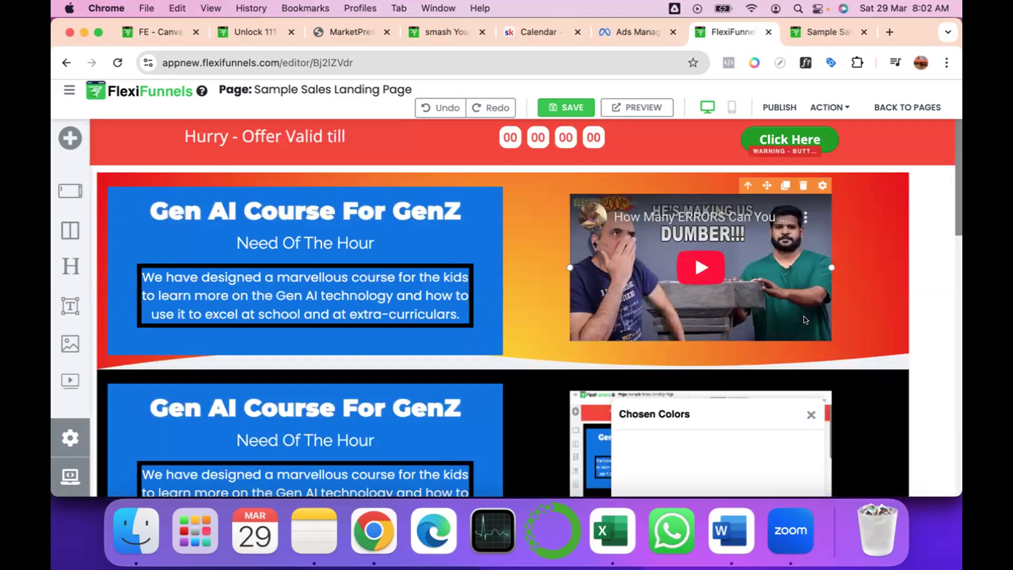
pyautogui.click(819, 183)
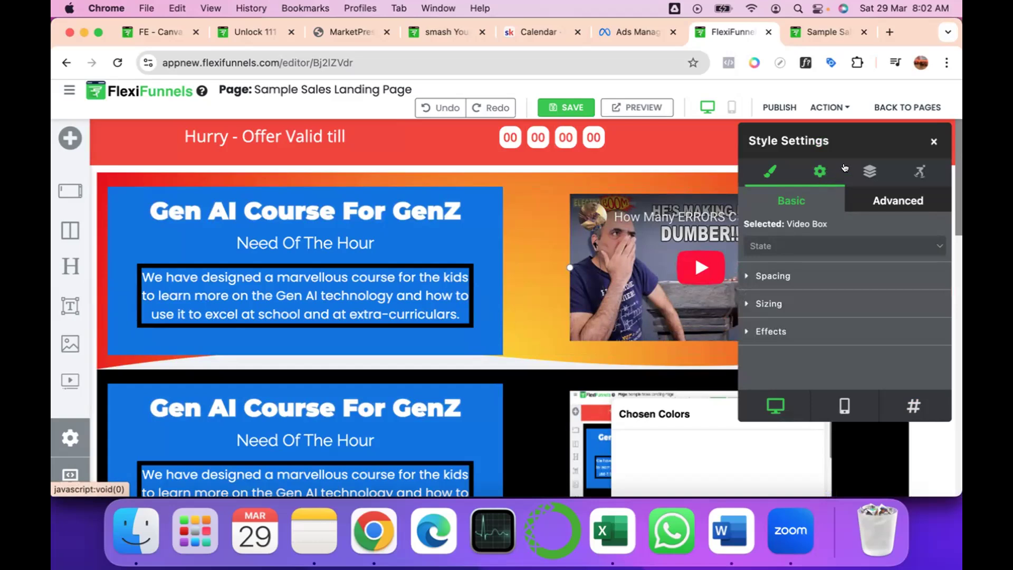
pyautogui.click(520, 225)
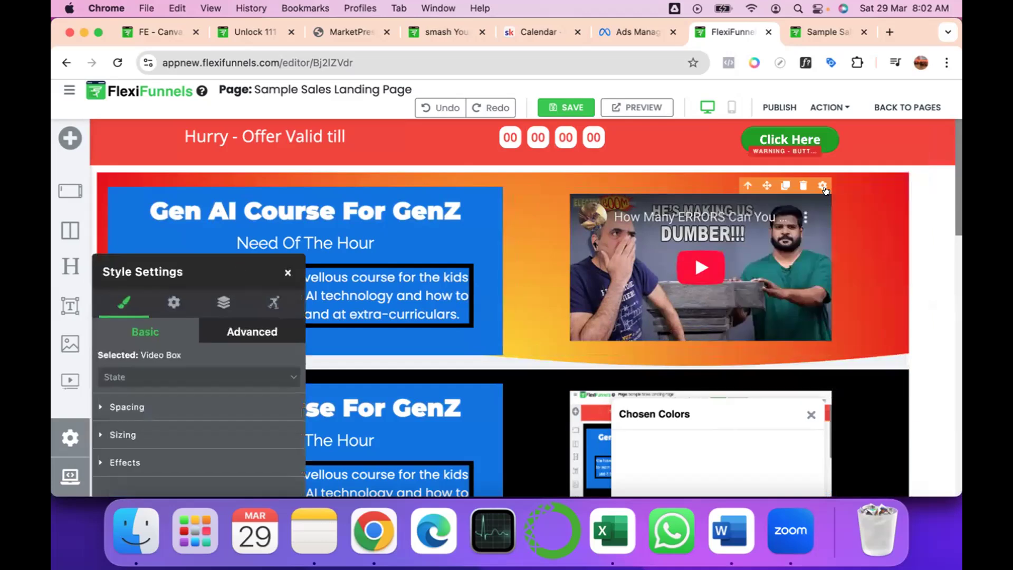
pyautogui.moveTo(203, 267); pyautogui.dragTo(447, 118)
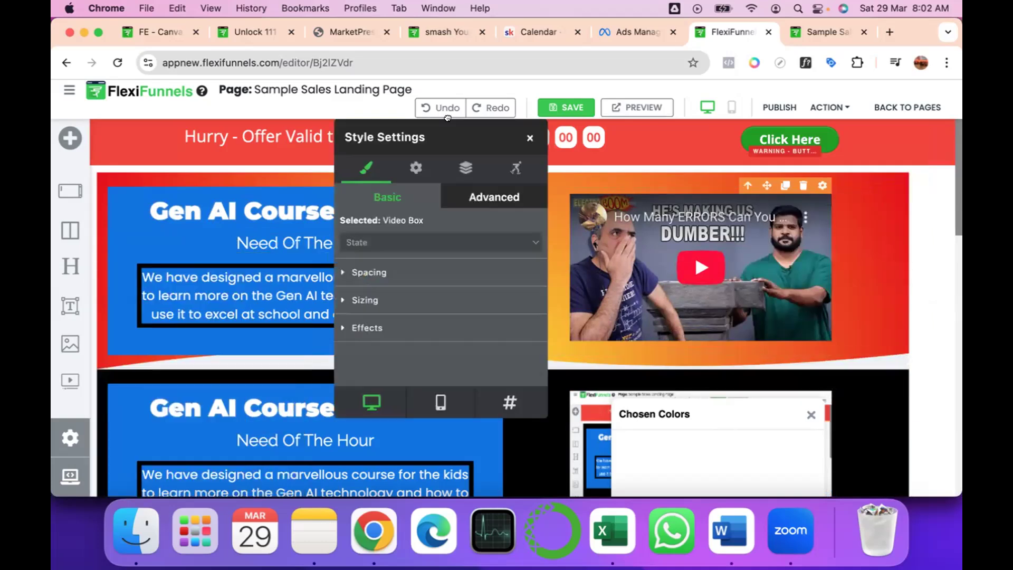
# Round the corners of the first course section's video with a 22 px border radius in the Effects settings.
pyautogui.click(356, 323)
pyautogui.scroll(-5, 356, 322)
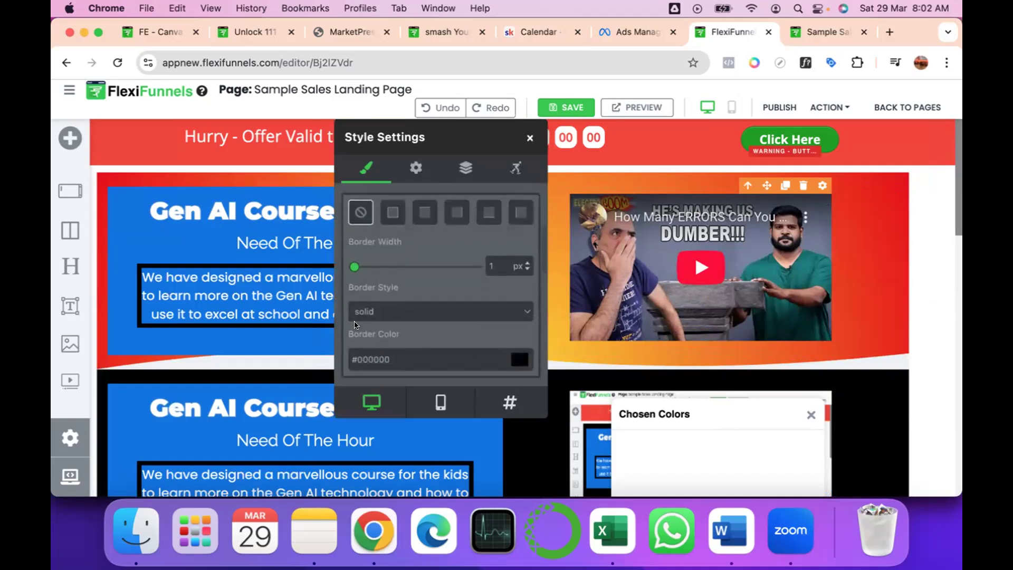
pyautogui.scroll(-3, 356, 323)
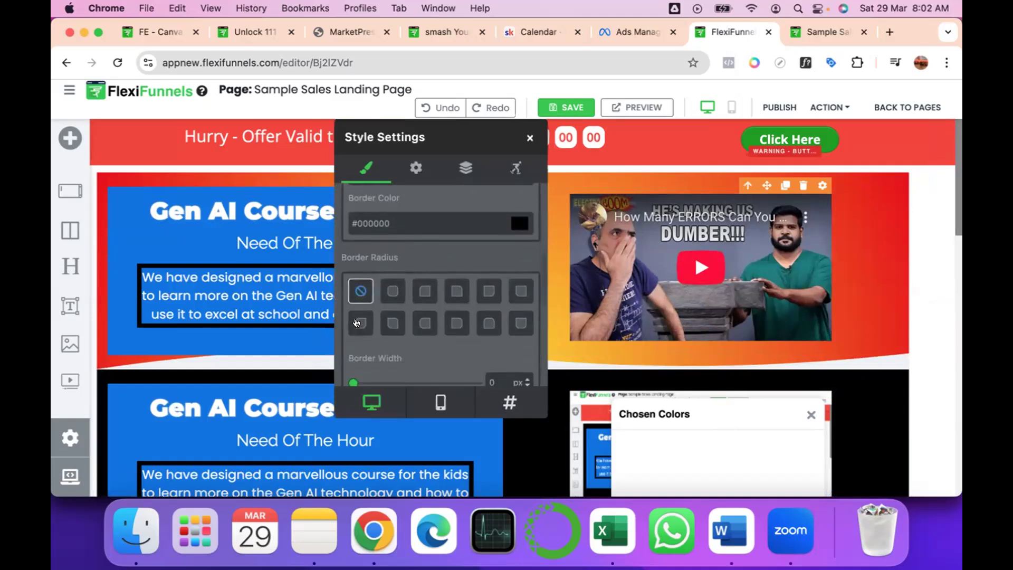
pyautogui.scroll(-2, 356, 323)
pyautogui.click(390, 278)
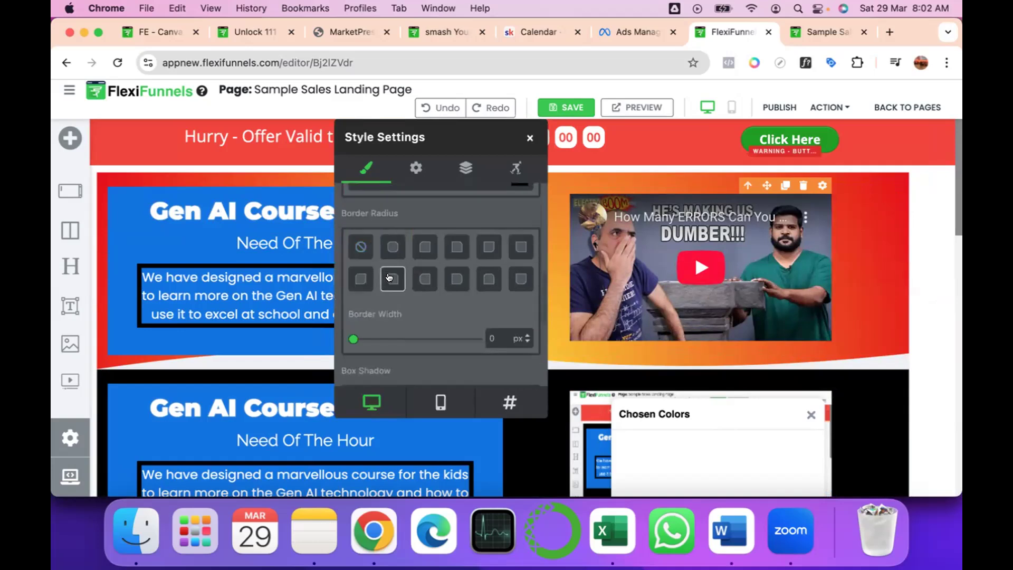
pyautogui.click(349, 340)
pyautogui.moveTo(349, 340)
pyautogui.mouseDown()
pyautogui.moveTo(435, 339)
pyautogui.moveTo(366, 343)
pyautogui.mouseUp()
pyautogui.click(392, 246)
pyautogui.click(457, 278)
# Try several box shadow presets on the video and keep the outline preset with 2 px vertical offset and 4 px spread.
pyautogui.scroll(-6, 457, 294)
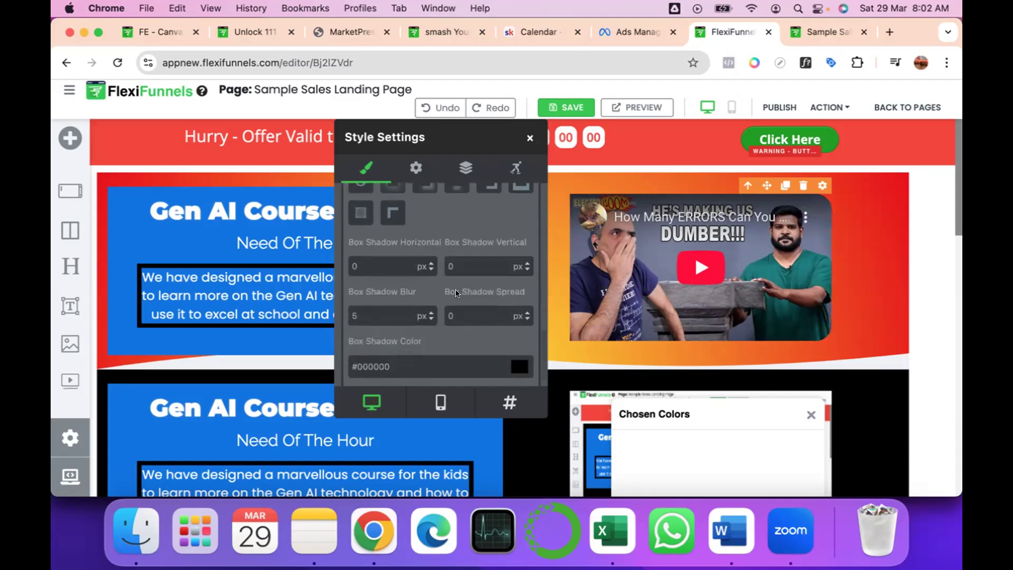
pyautogui.scroll(2, 456, 293)
pyautogui.click(424, 252)
pyautogui.click(451, 253)
pyautogui.click(518, 259)
pyautogui.click(391, 279)
pyautogui.click(519, 254)
pyautogui.scroll(-3, 514, 261)
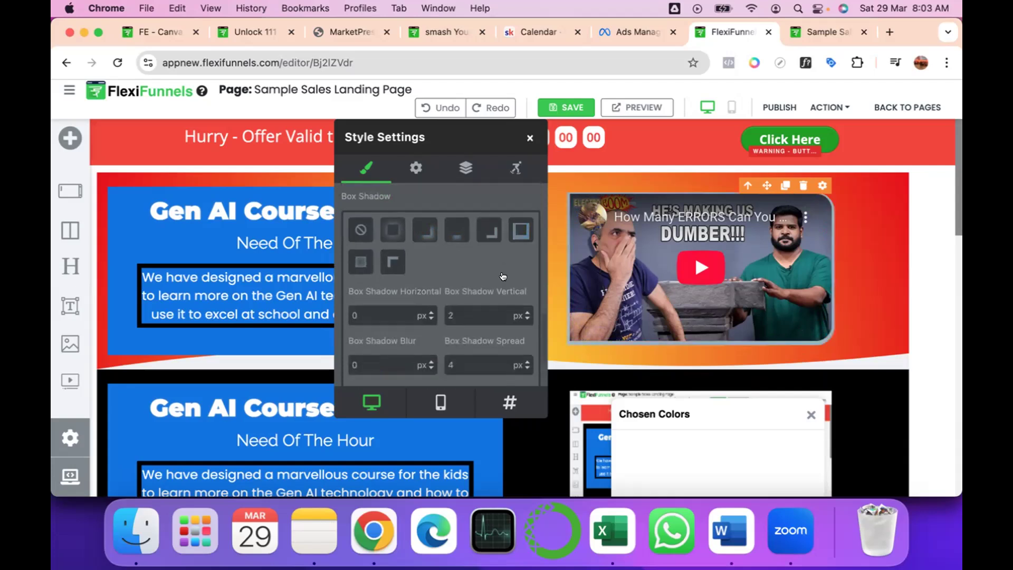
pyautogui.scroll(4, 502, 276)
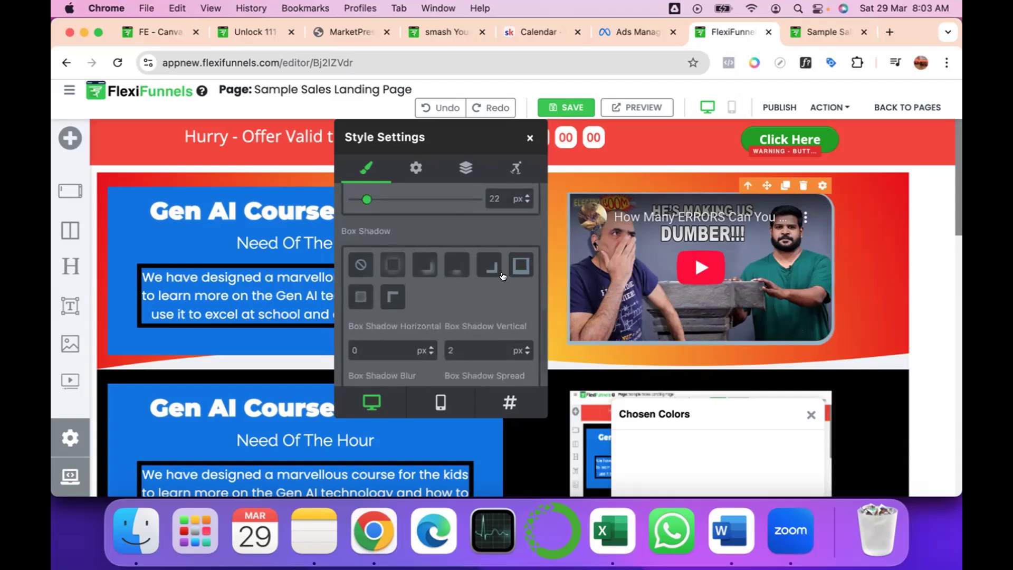
pyautogui.scroll(-2, 503, 275)
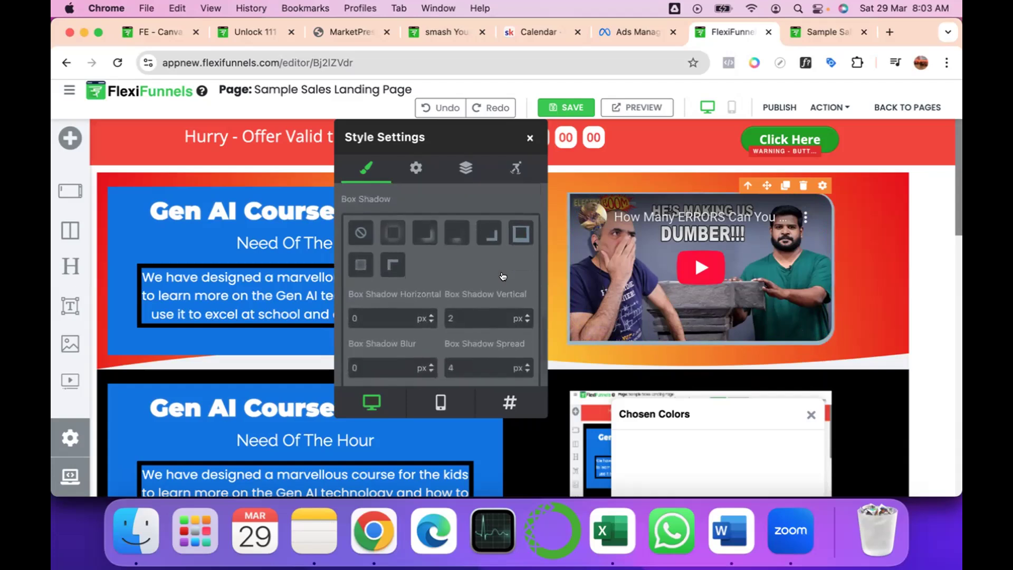
pyautogui.scroll(-4, 502, 276)
# Set the video's box shadow color to yellow-green #b0bf14 and close the style settings.
pyautogui.click(514, 343)
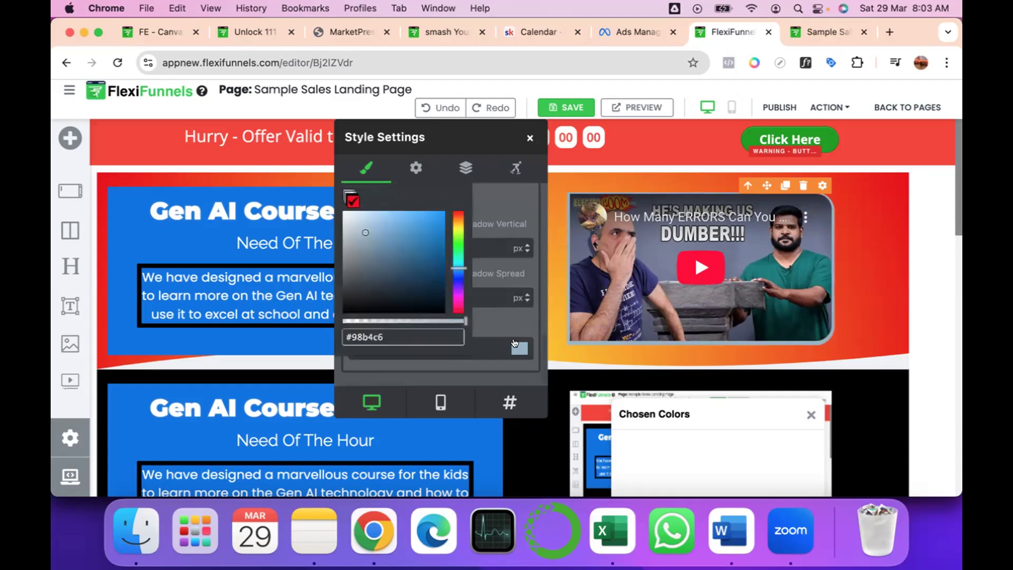
pyautogui.click(364, 232)
pyautogui.click(428, 233)
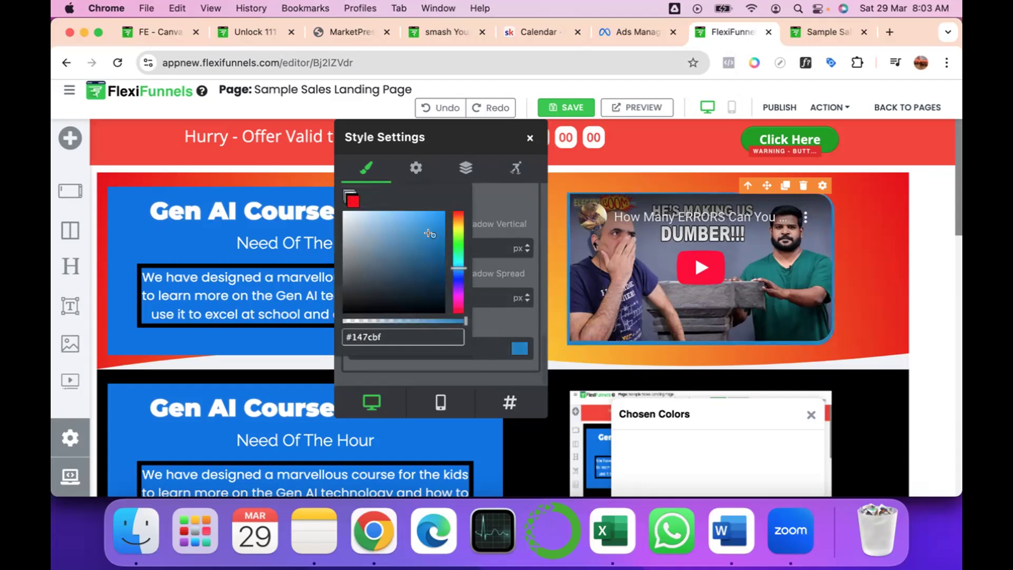
pyautogui.click(455, 225)
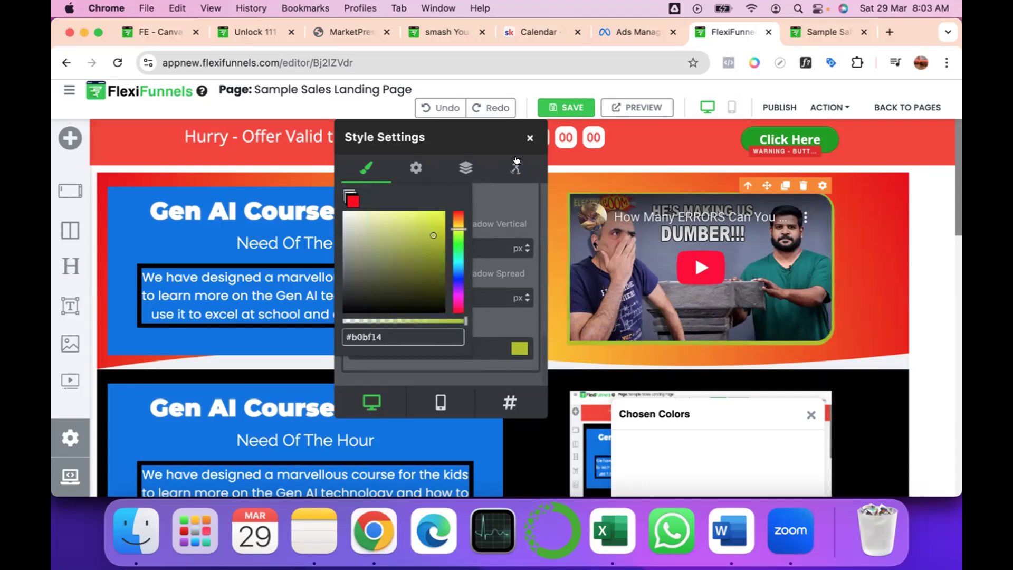
pyautogui.click(529, 137)
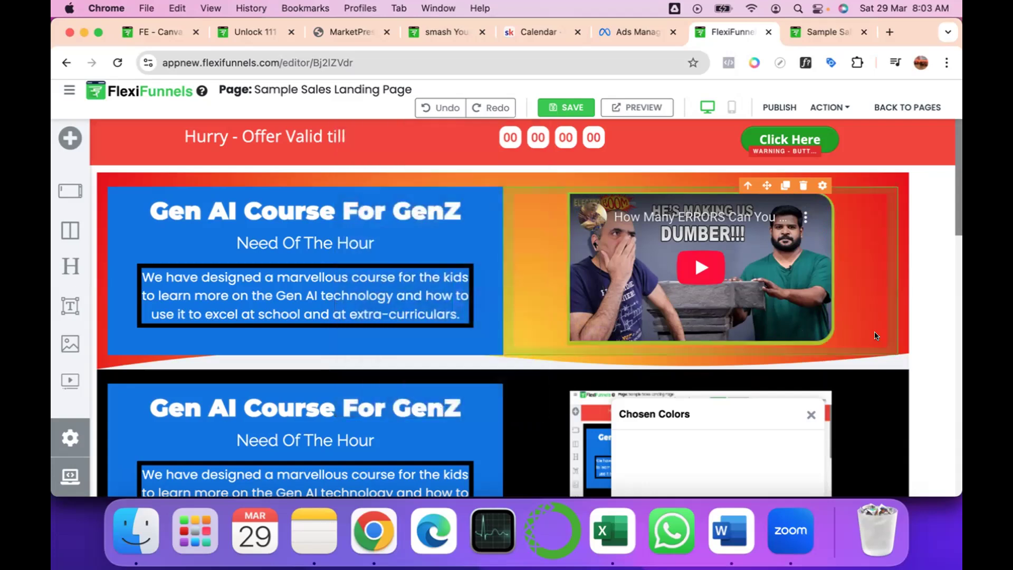
# Add a Grid Items element between the first and second course sections.
pyautogui.scroll(-2, 875, 335)
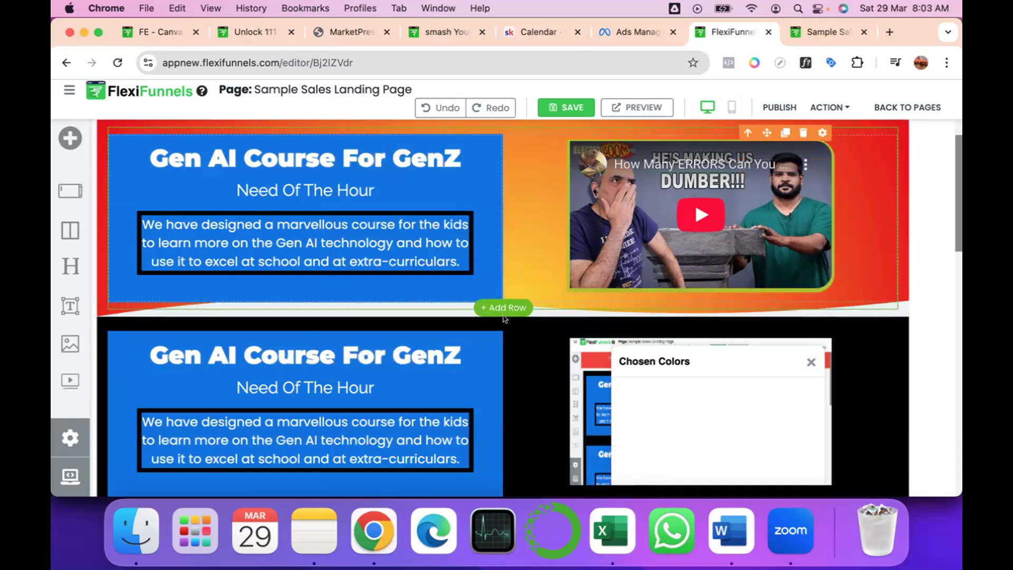
pyautogui.click(498, 315)
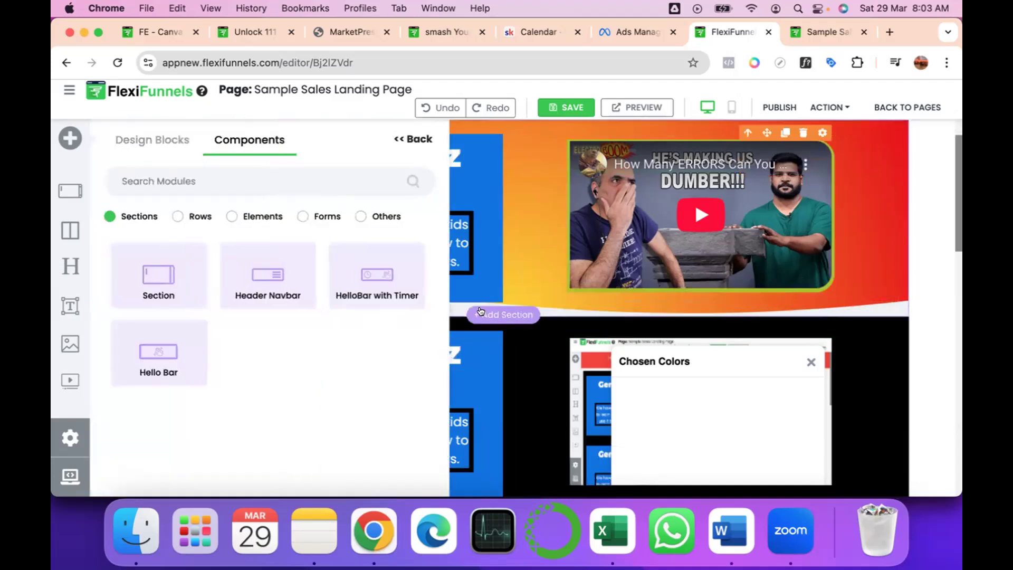
pyautogui.click(232, 215)
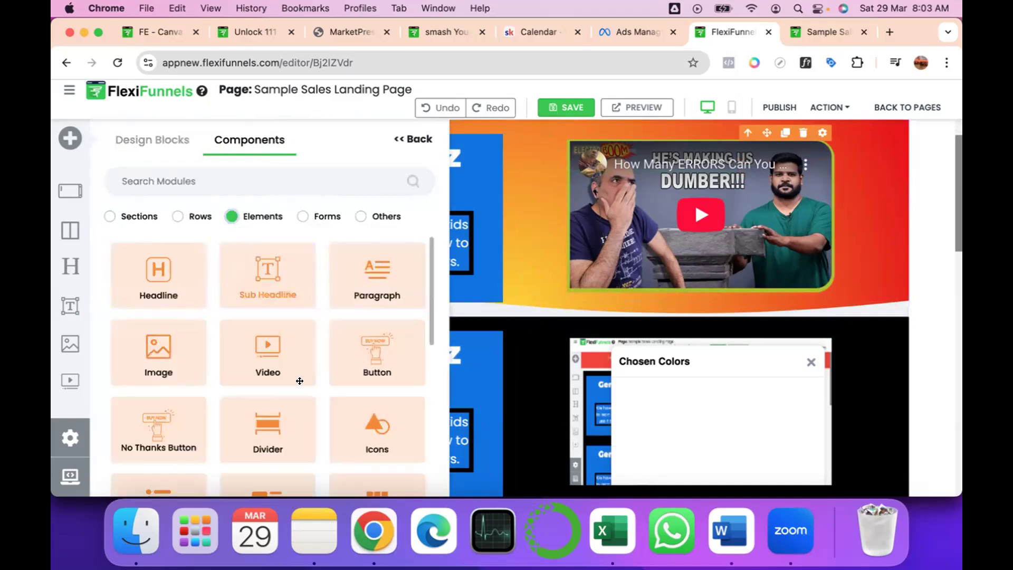
pyautogui.scroll(-5, 299, 381)
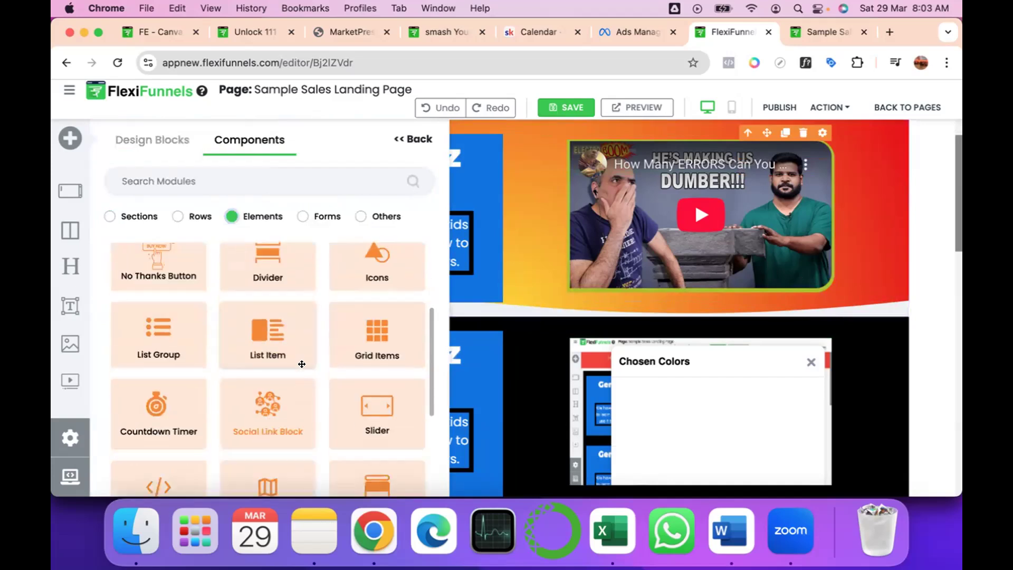
pyautogui.moveTo(368, 313); pyautogui.dragTo(389, 339)
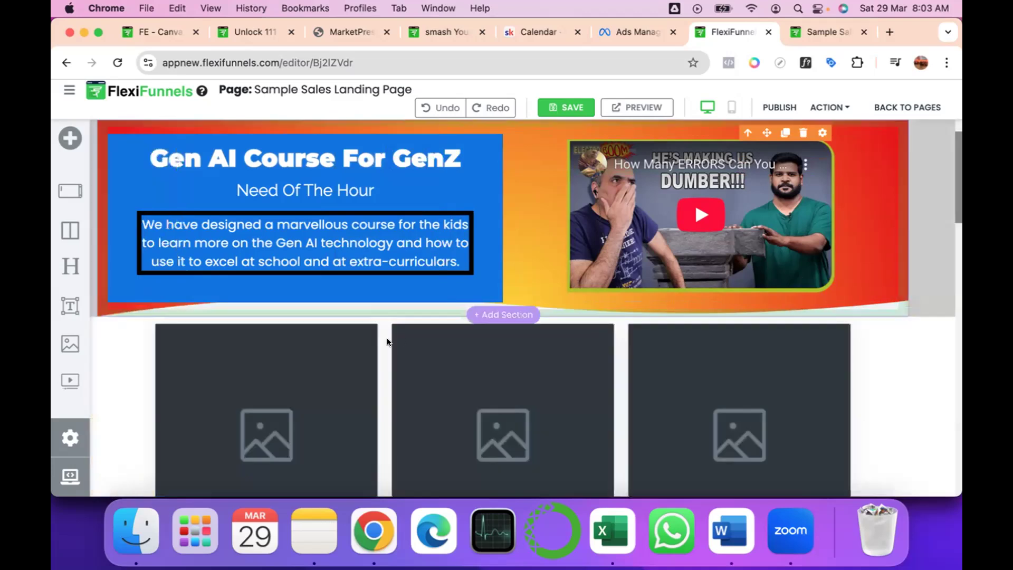
# Examine the grid's image, title, subtitle and text placeholders and the image gallery offered for the first card.
pyautogui.scroll(-2, 434, 350)
pyautogui.scroll(-1, 434, 349)
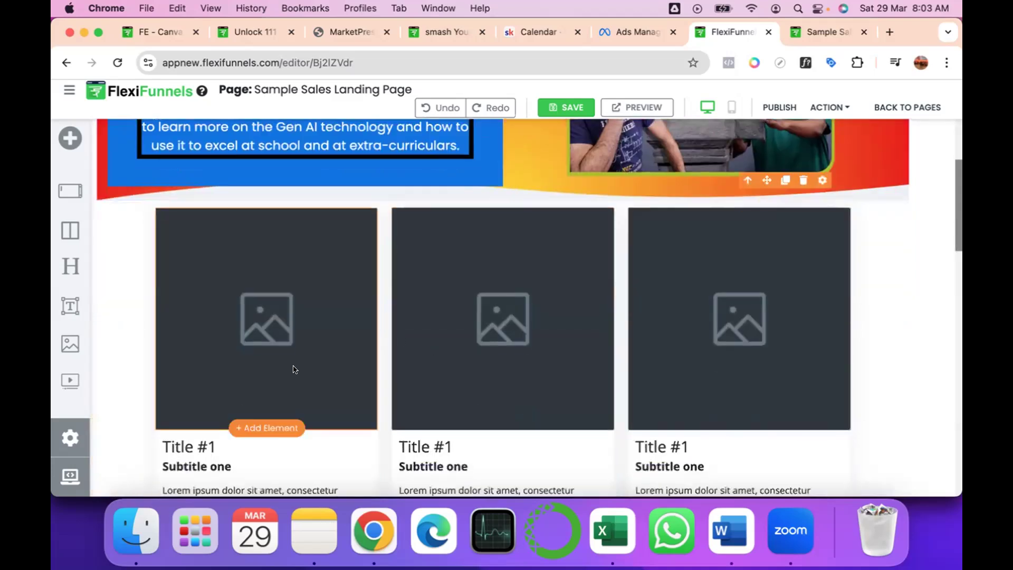
pyautogui.scroll(-2, 248, 276)
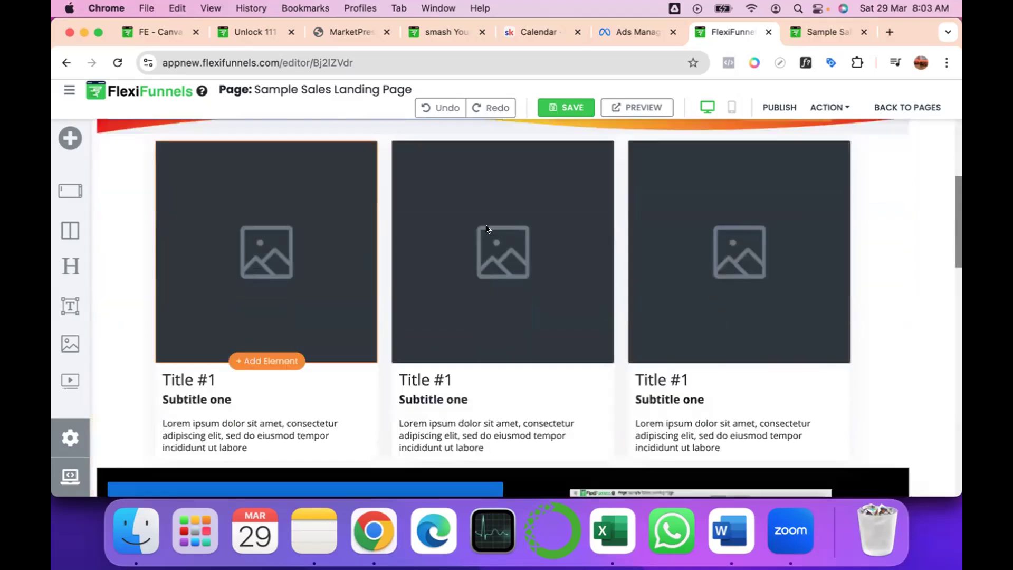
pyautogui.scroll(1, 486, 229)
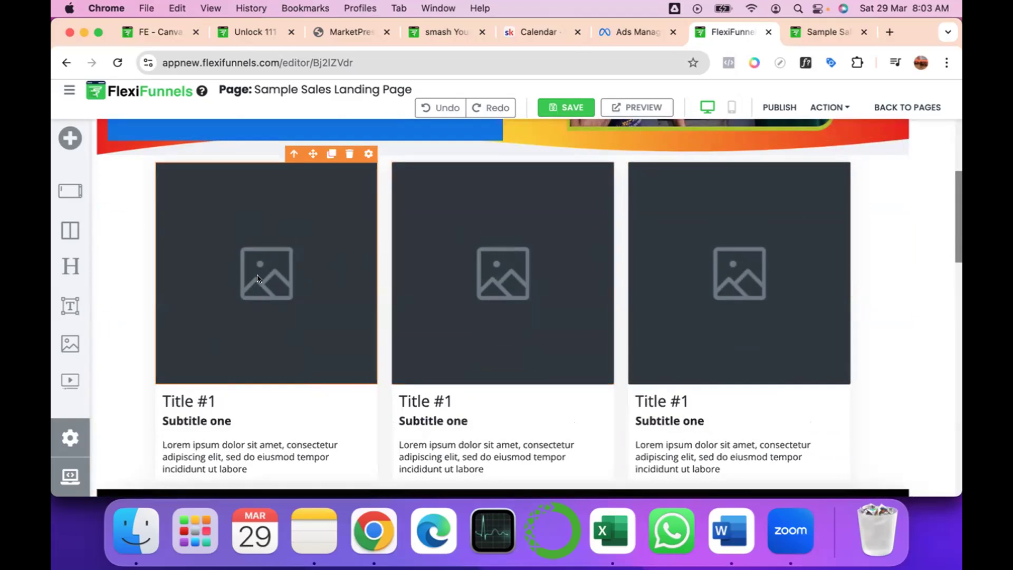
pyautogui.click(367, 153)
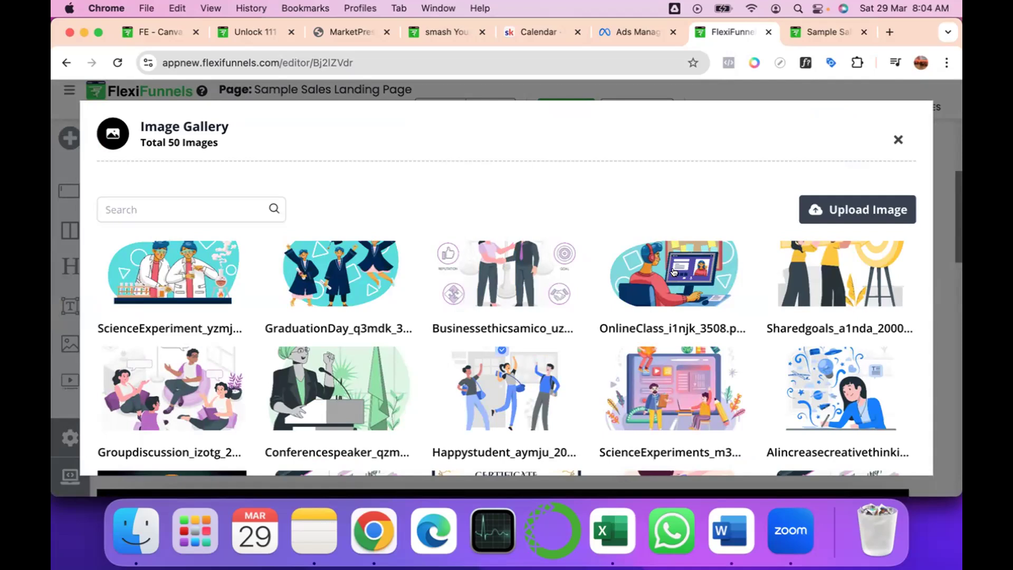
pyautogui.click(897, 137)
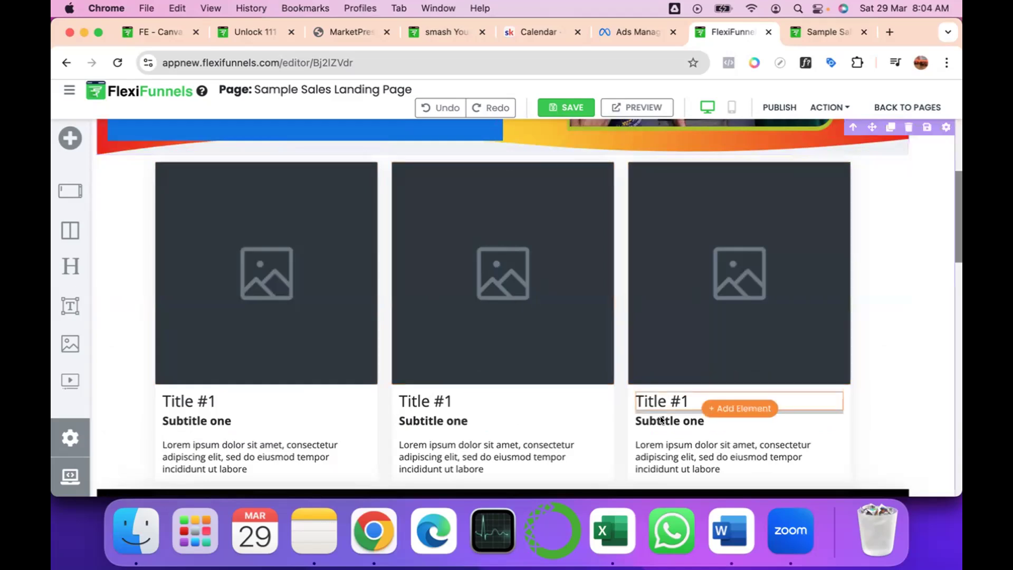
pyautogui.scroll(-1, 661, 419)
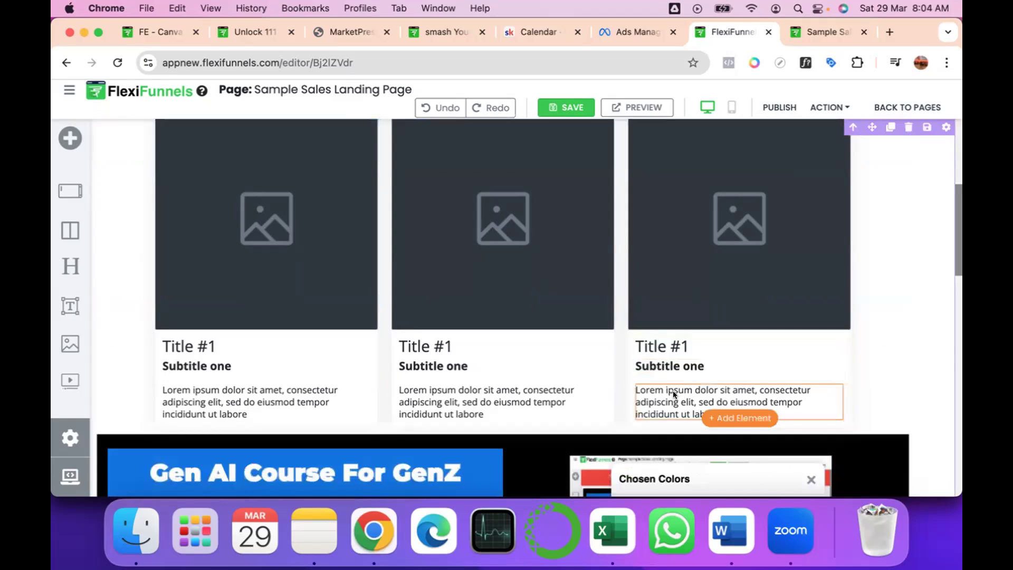
pyautogui.click(673, 400)
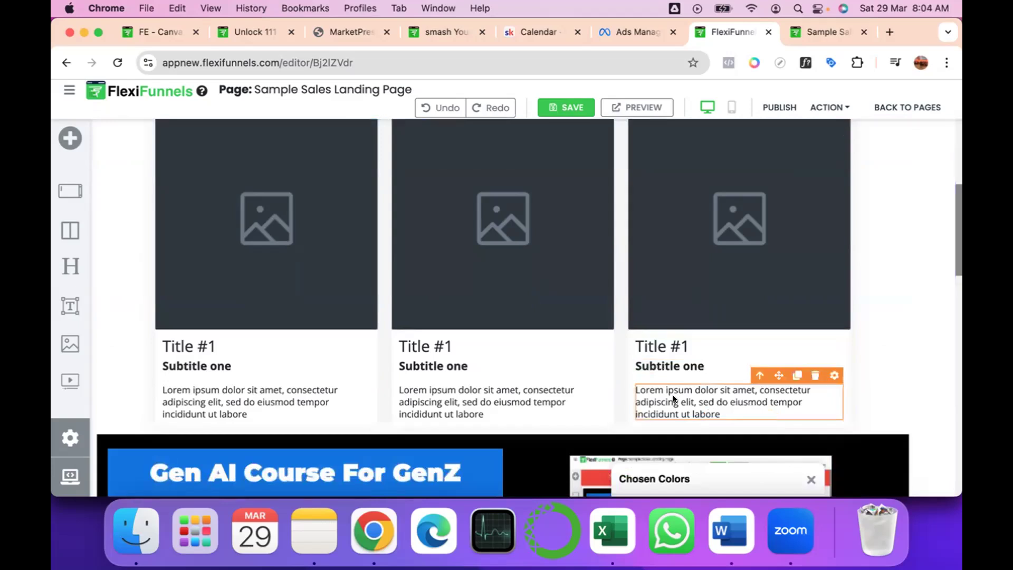
# Add a Social Link Block element between the first course section and the grid items.
pyautogui.scroll(2, 673, 399)
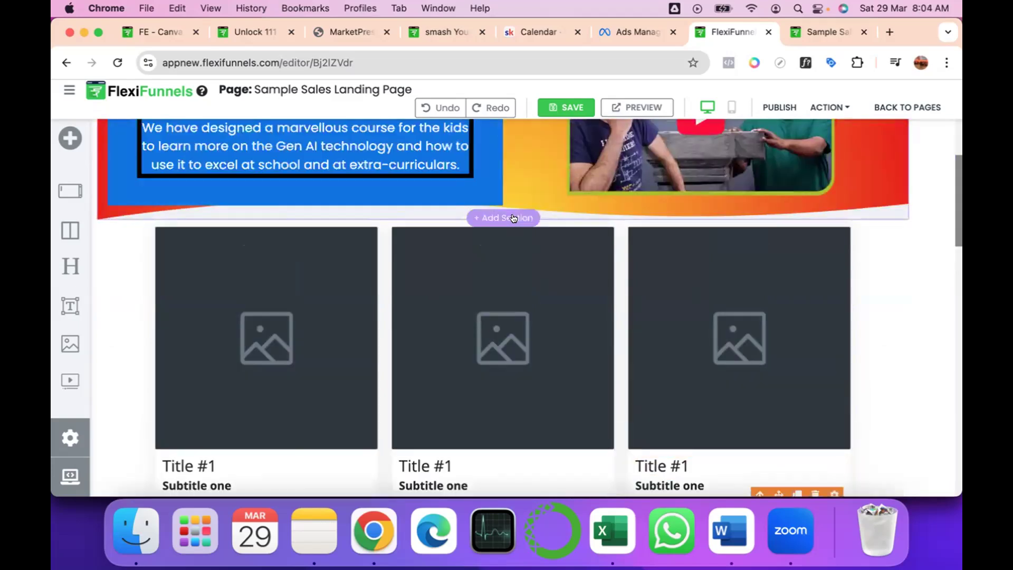
pyautogui.click(511, 218)
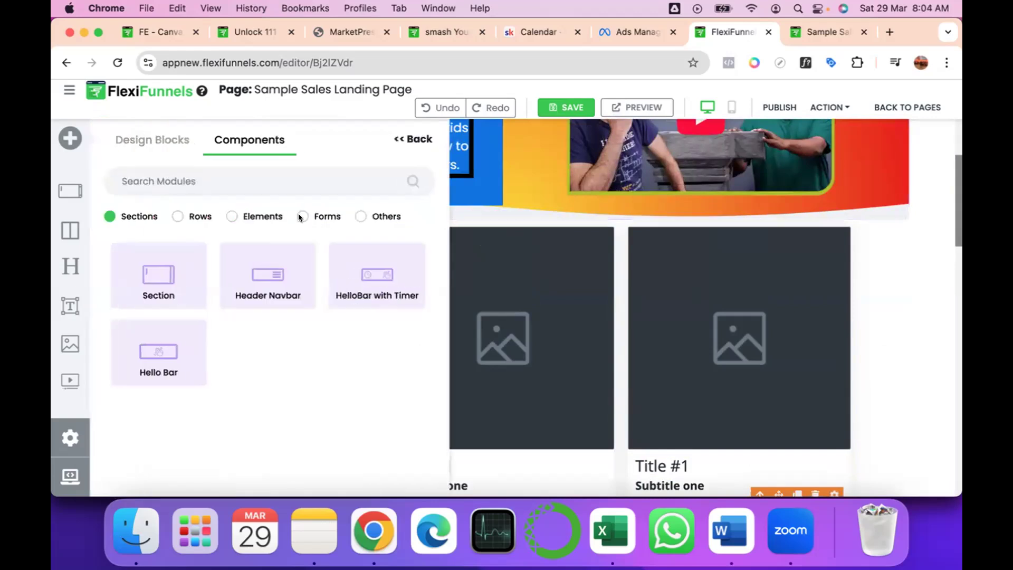
pyautogui.click(231, 216)
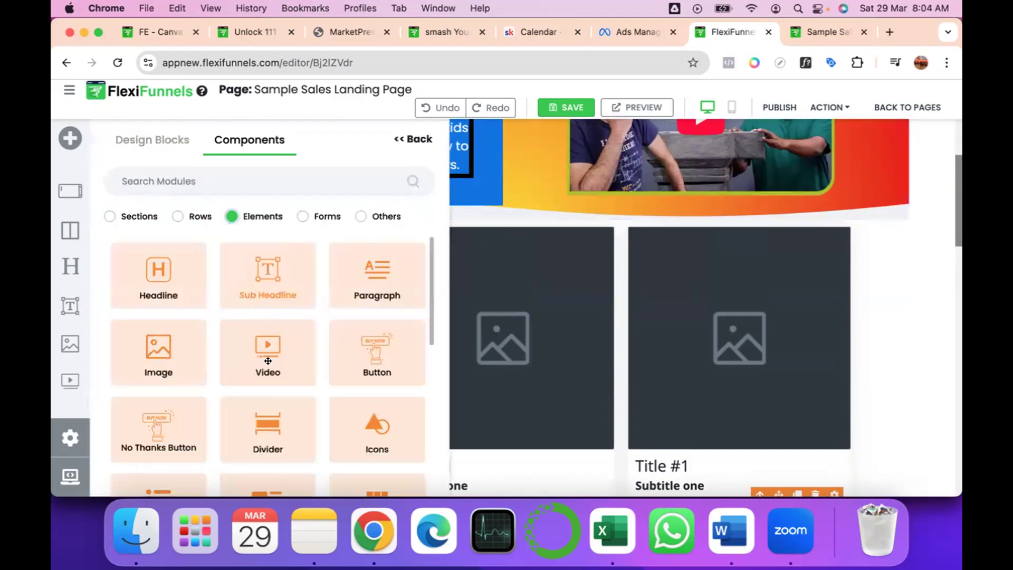
pyautogui.scroll(-3, 269, 364)
pyautogui.scroll(-2, 268, 364)
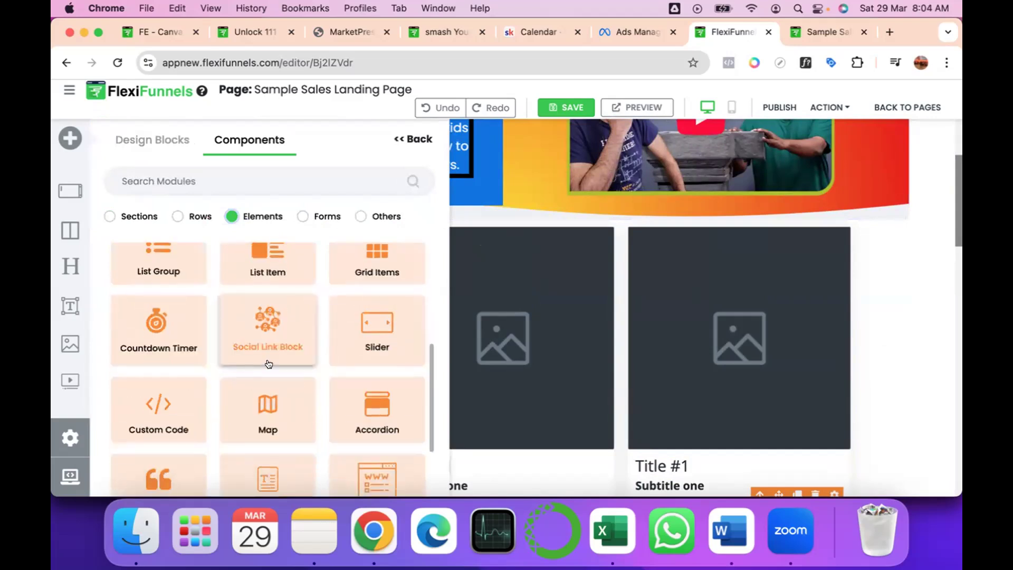
pyautogui.scroll(-1, 260, 307)
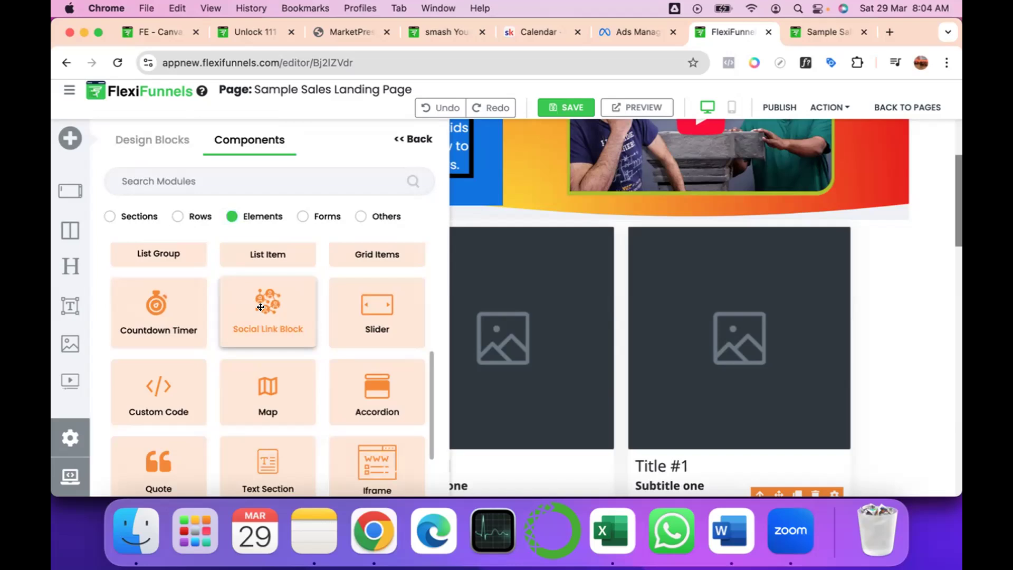
pyautogui.moveTo(260, 307); pyautogui.dragTo(507, 222)
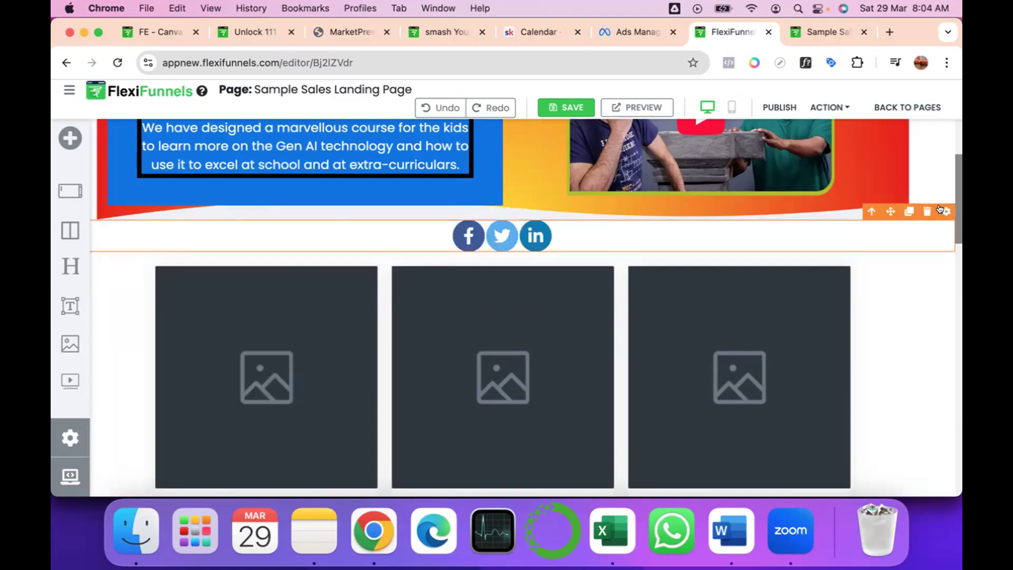
# Add a Youtube icon to the social link block through its advanced settings.
pyautogui.click(941, 210)
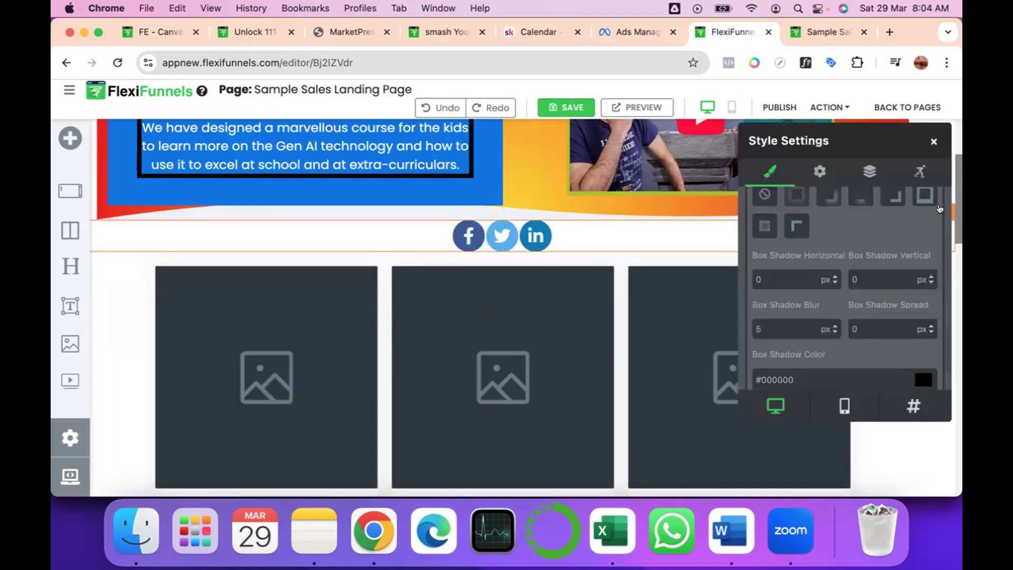
pyautogui.click(817, 171)
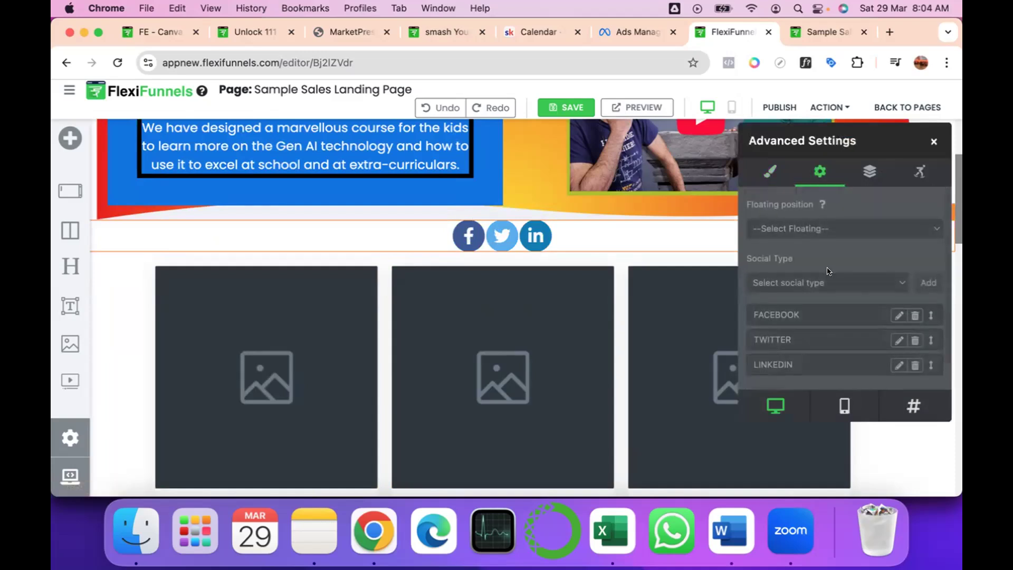
pyautogui.scroll(-1, 827, 271)
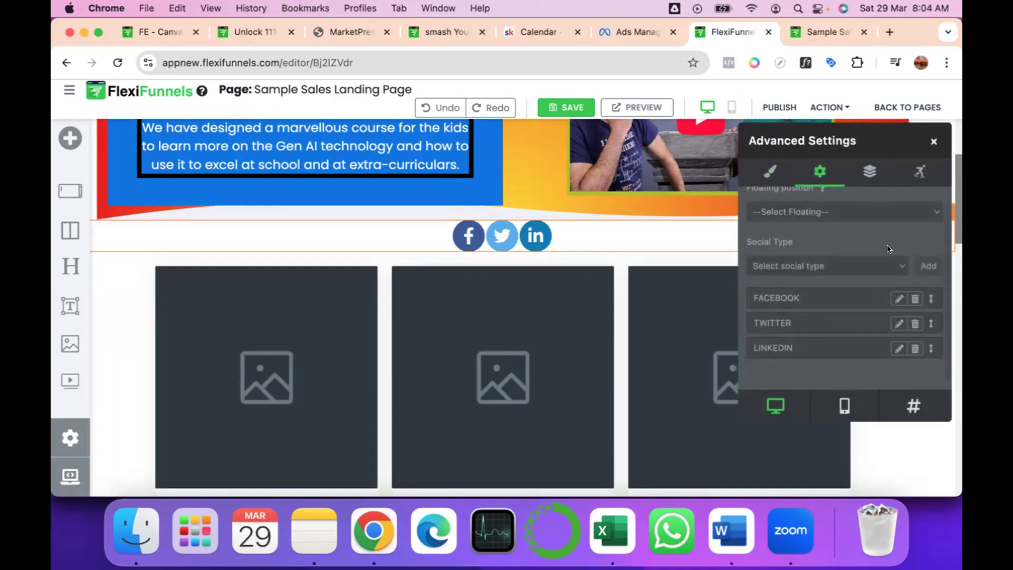
pyautogui.click(900, 267)
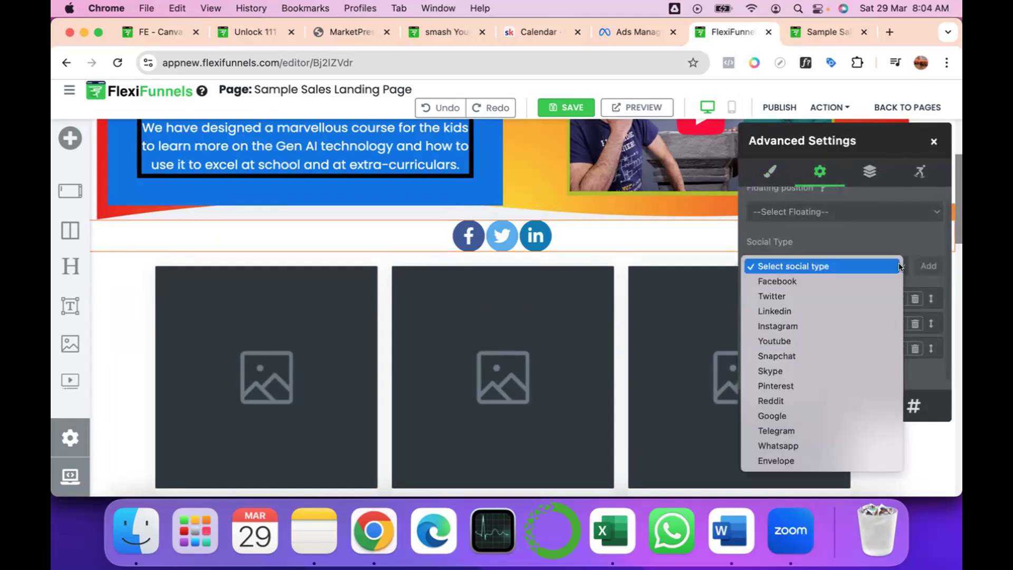
pyautogui.click(799, 343)
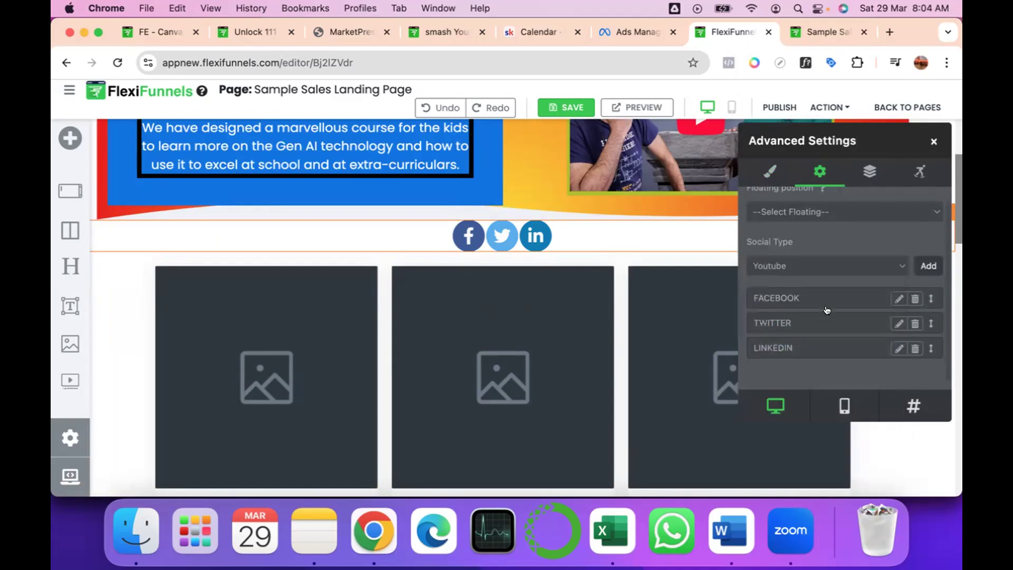
pyautogui.click(927, 266)
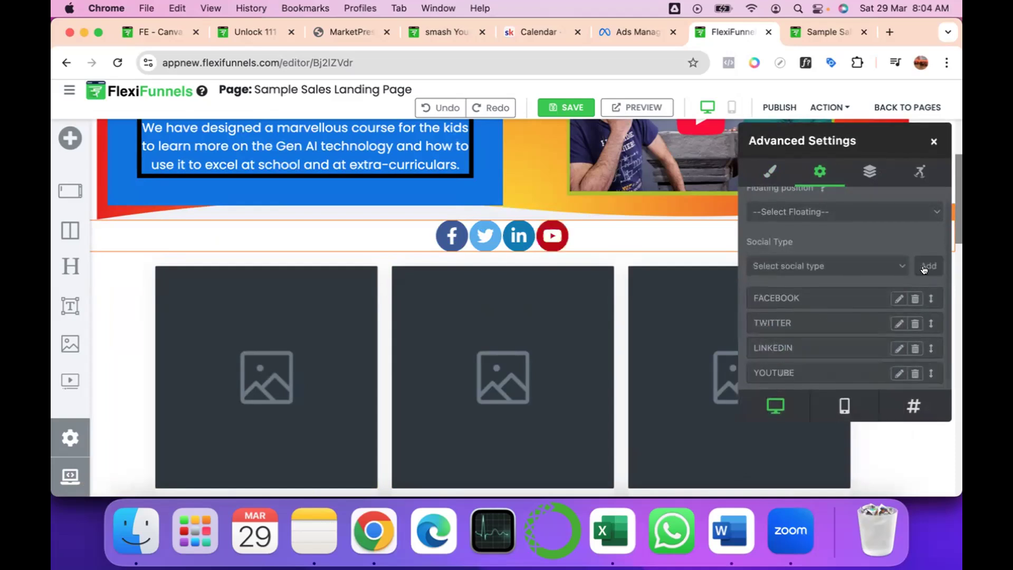
# Add a Whatsapp icon to the social link block.
pyautogui.click(823, 265)
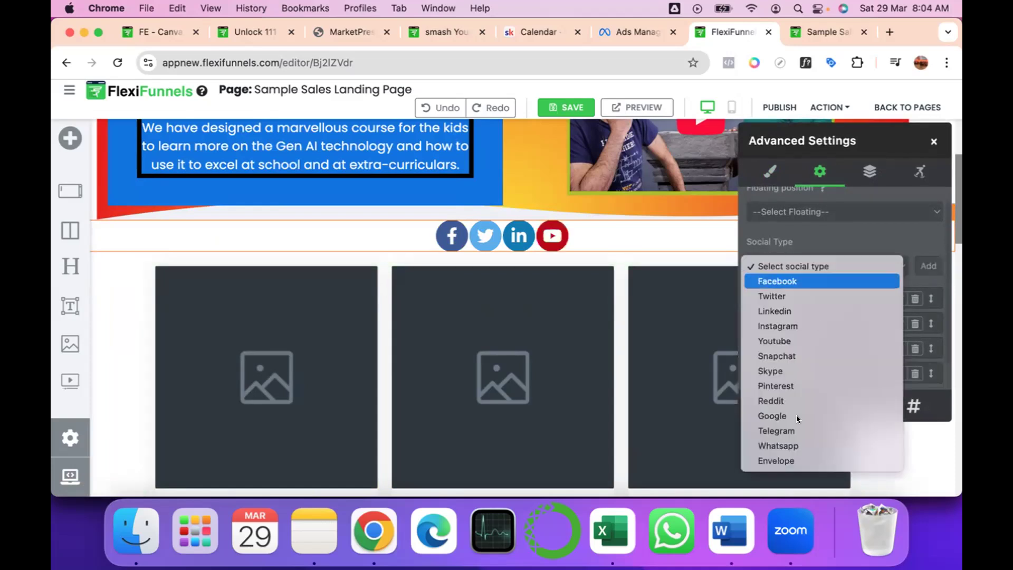
pyautogui.click(780, 446)
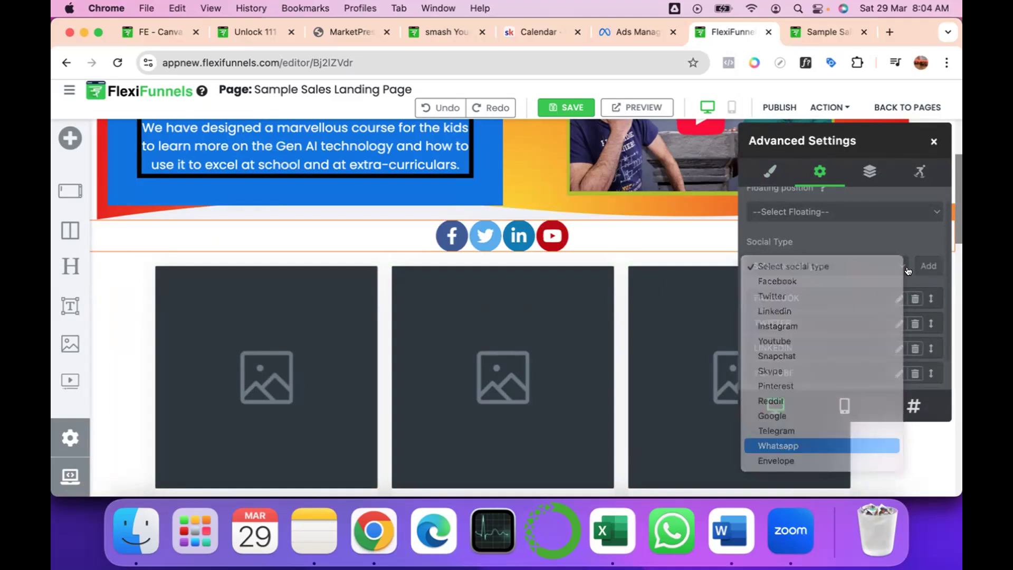
pyautogui.click(924, 265)
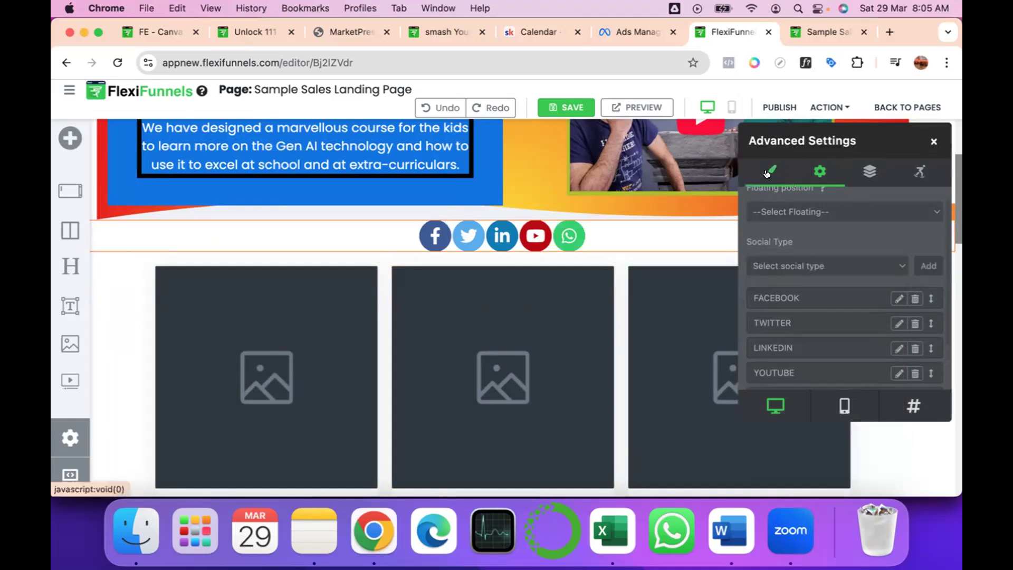
# Examine the Facebook icon's link field and window-opening options, leaving them as they are, and close the social link block's settings.
pyautogui.click(895, 298)
pyautogui.click(424, 267)
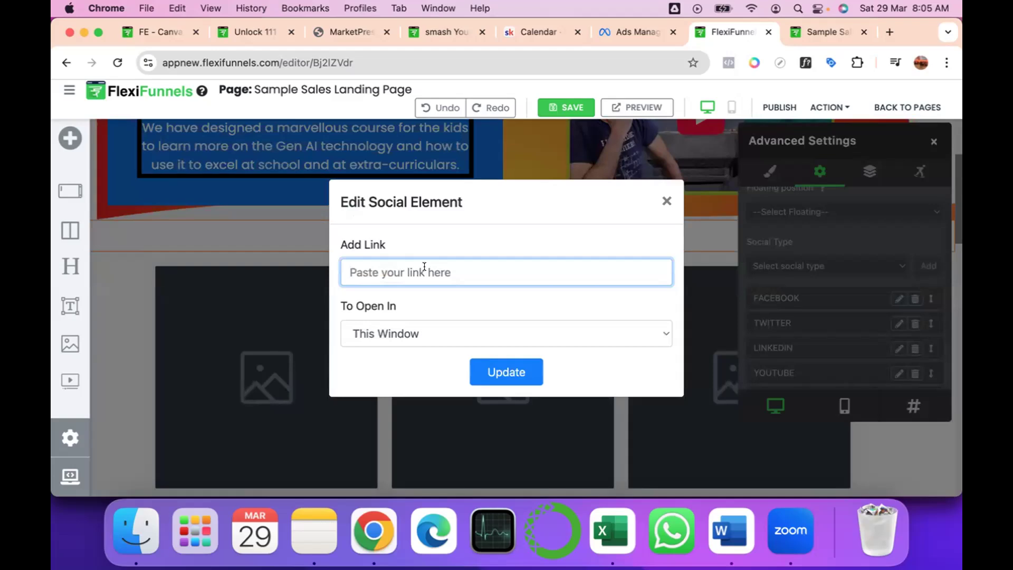
pyautogui.click(384, 339)
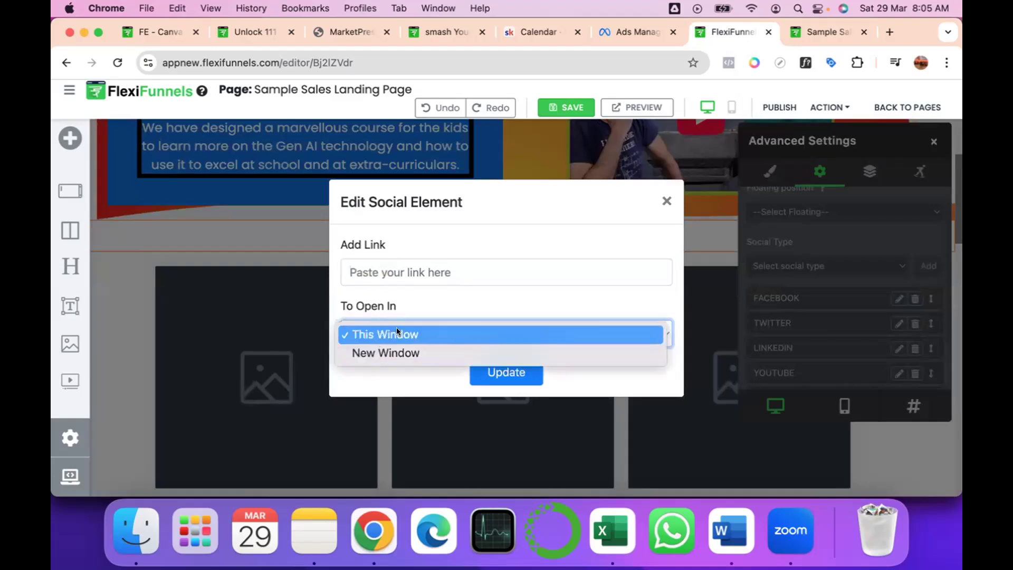
pyautogui.click(397, 333)
pyautogui.click(397, 331)
pyautogui.click(379, 379)
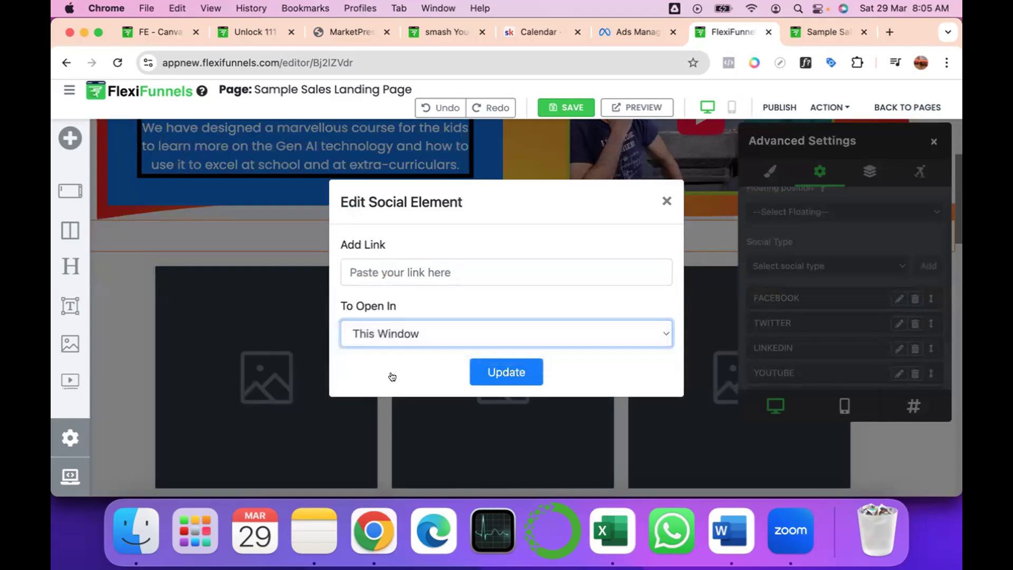
pyautogui.click(665, 201)
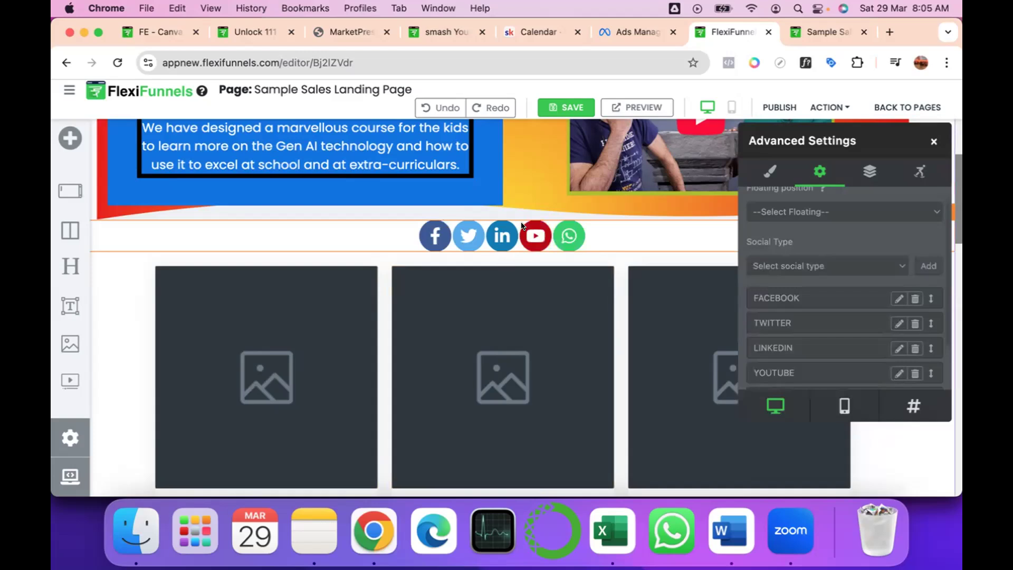
pyautogui.click(931, 142)
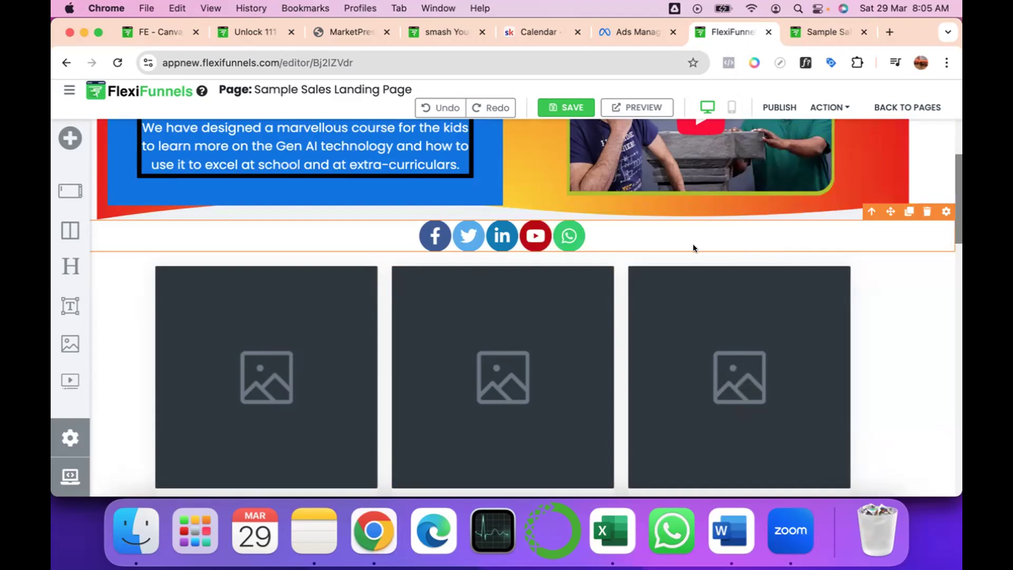
# Add a Map element between the first course section and the social link block.
pyautogui.moveTo(498, 214)
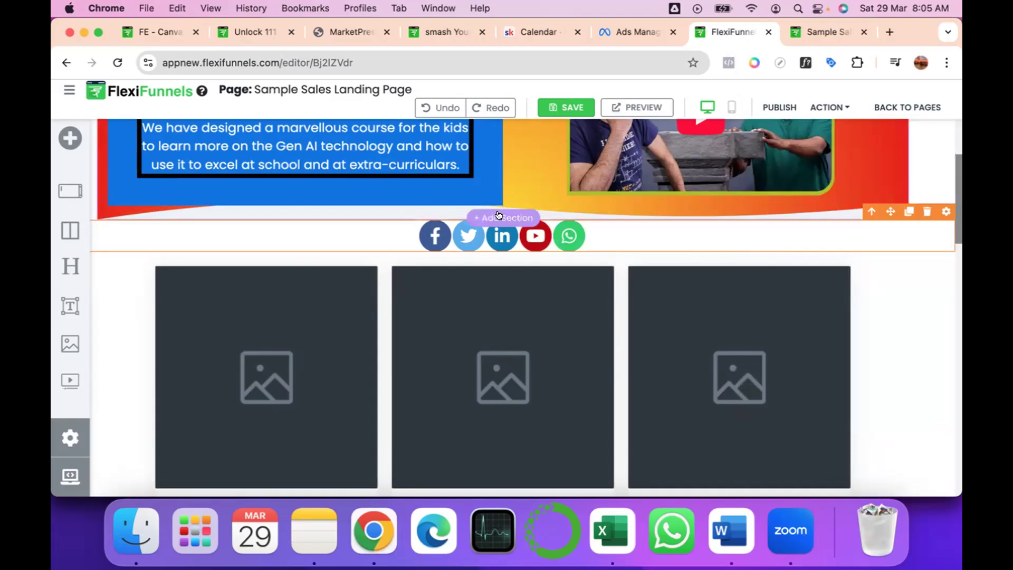
pyautogui.click(497, 216)
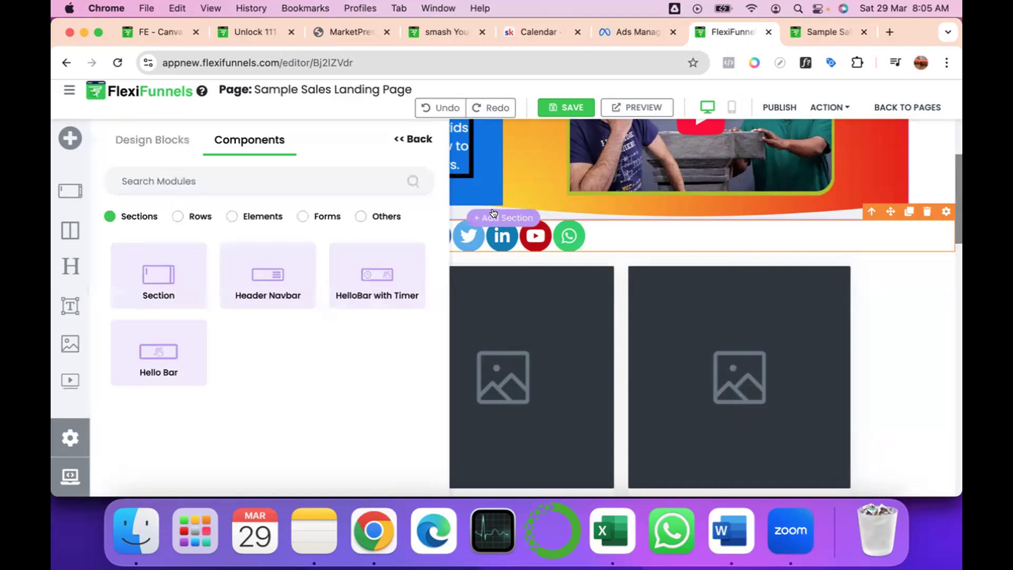
pyautogui.click(228, 213)
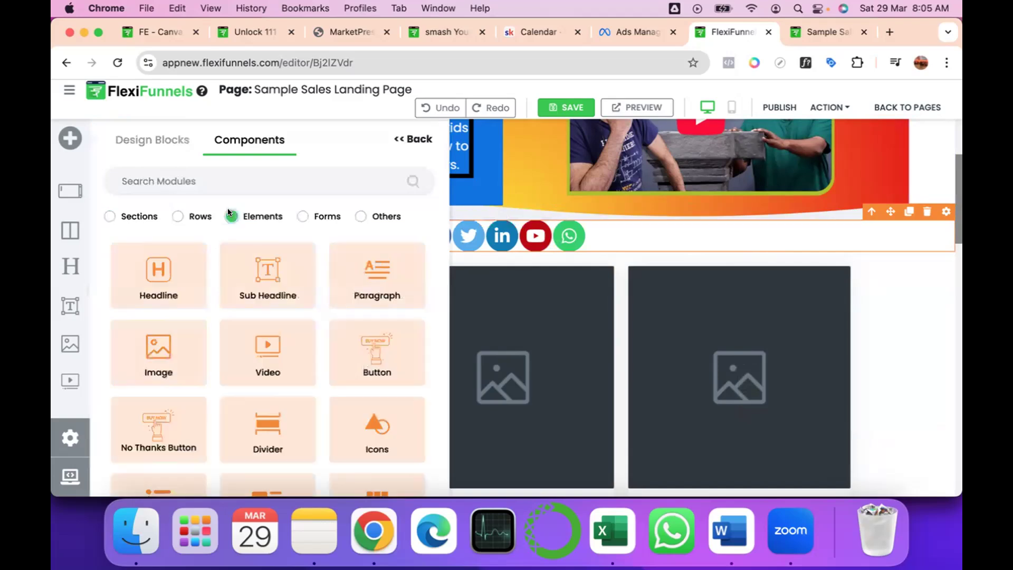
pyautogui.scroll(-5, 289, 338)
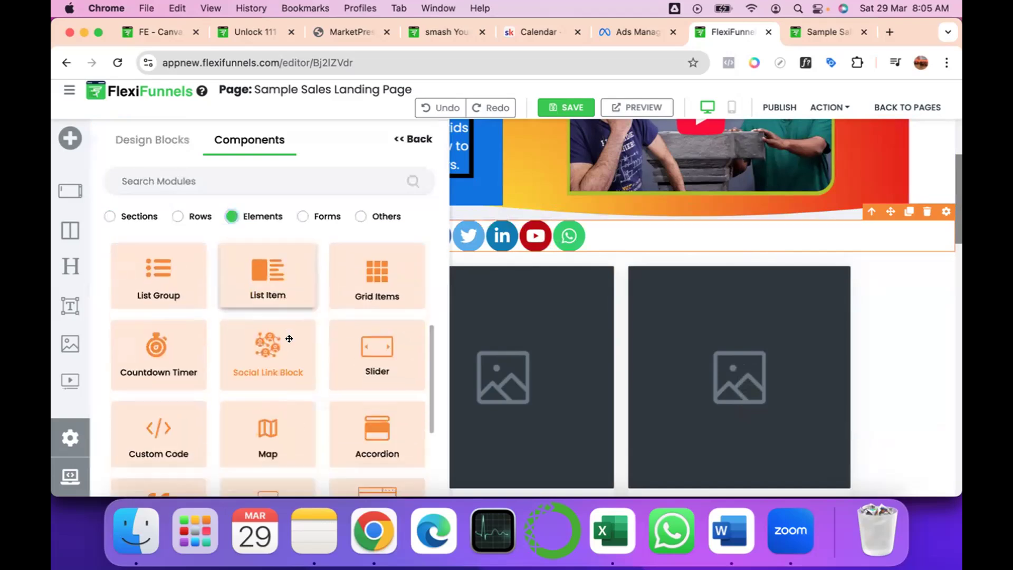
pyautogui.scroll(-2, 289, 338)
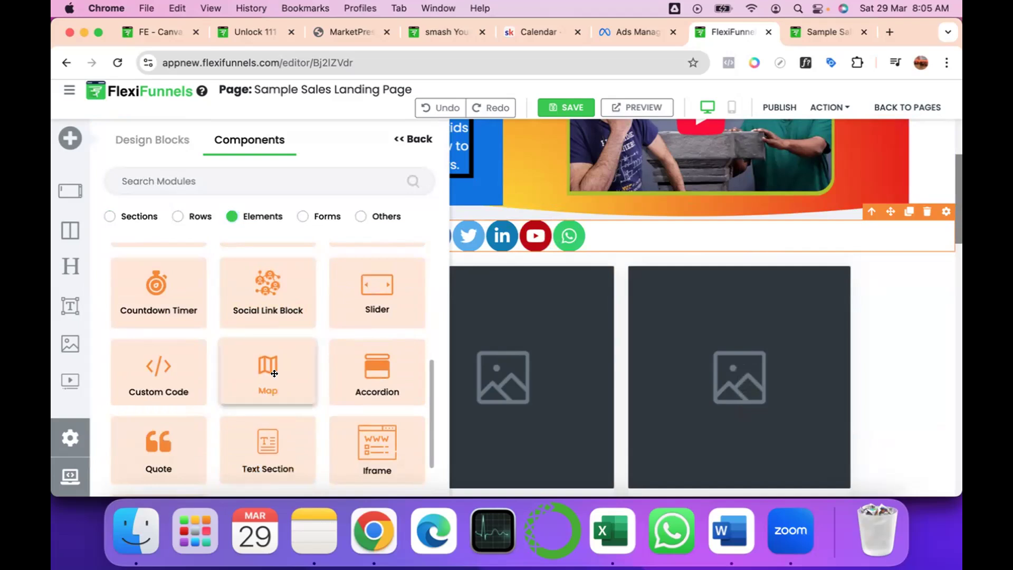
pyautogui.click(274, 373)
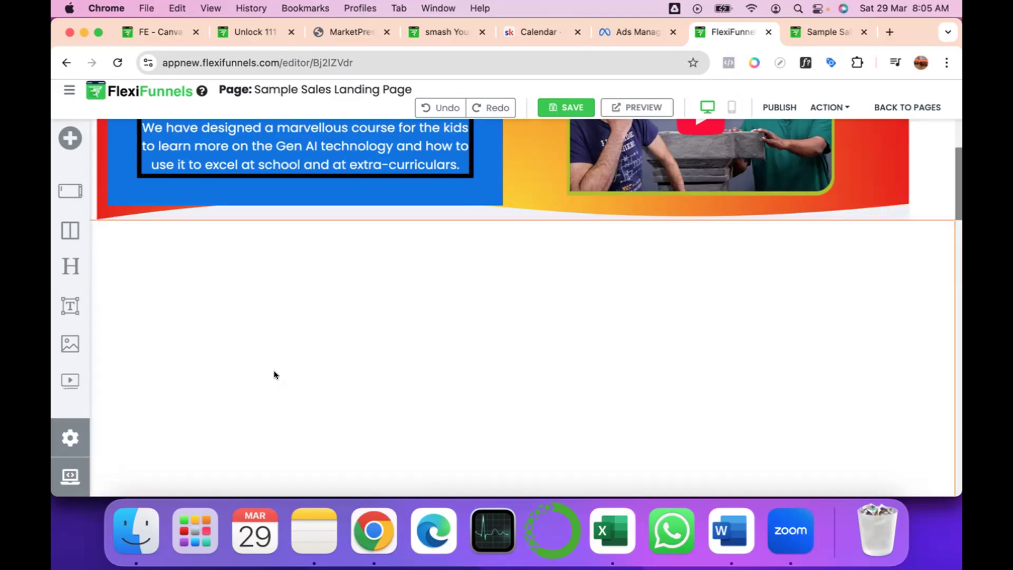
# Open the advanced settings of the Map element above the social link block.
pyautogui.scroll(-3, 685, 372)
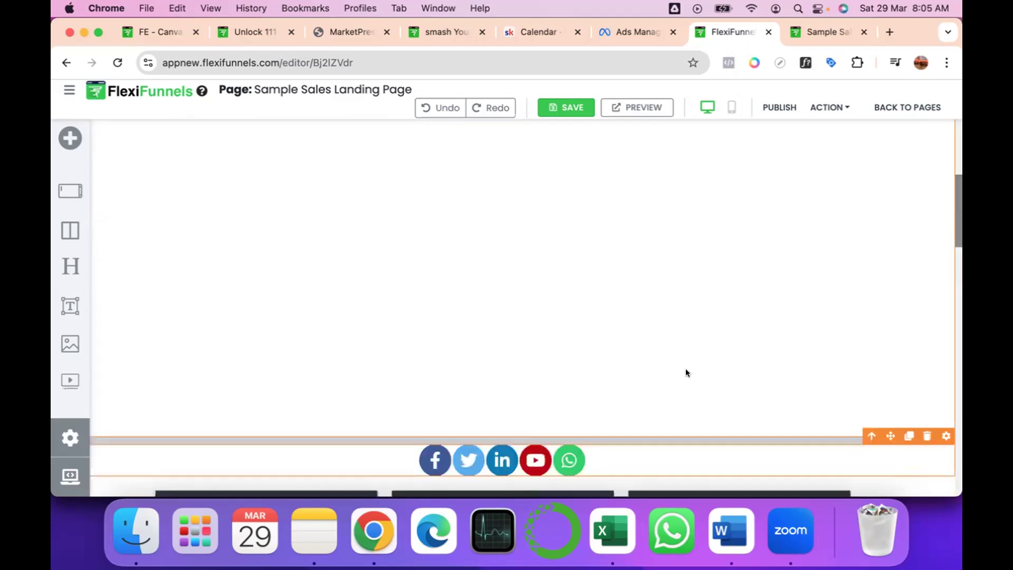
pyautogui.scroll(3, 685, 368)
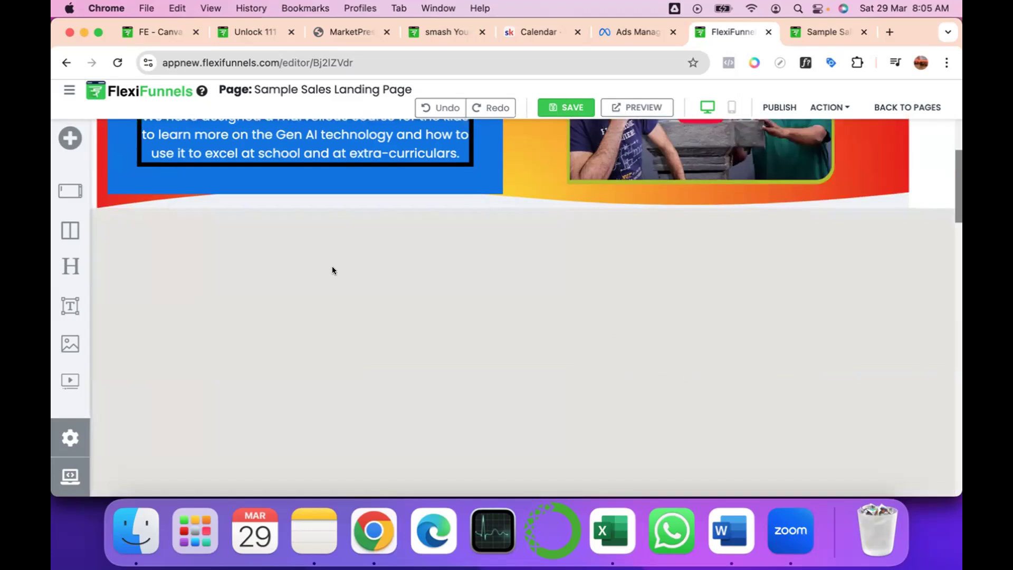
pyautogui.scroll(-3, 623, 362)
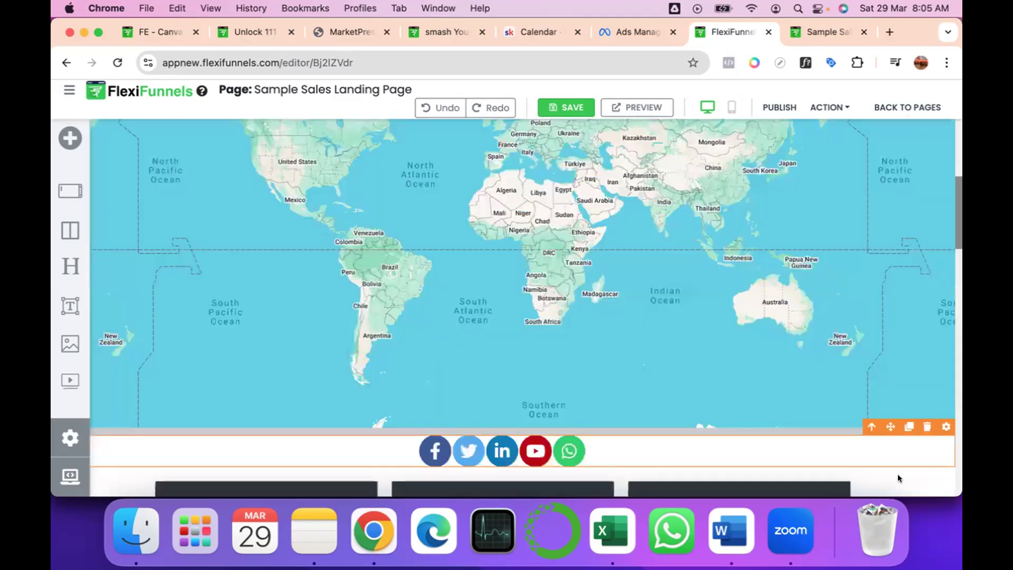
pyautogui.scroll(-1, 897, 474)
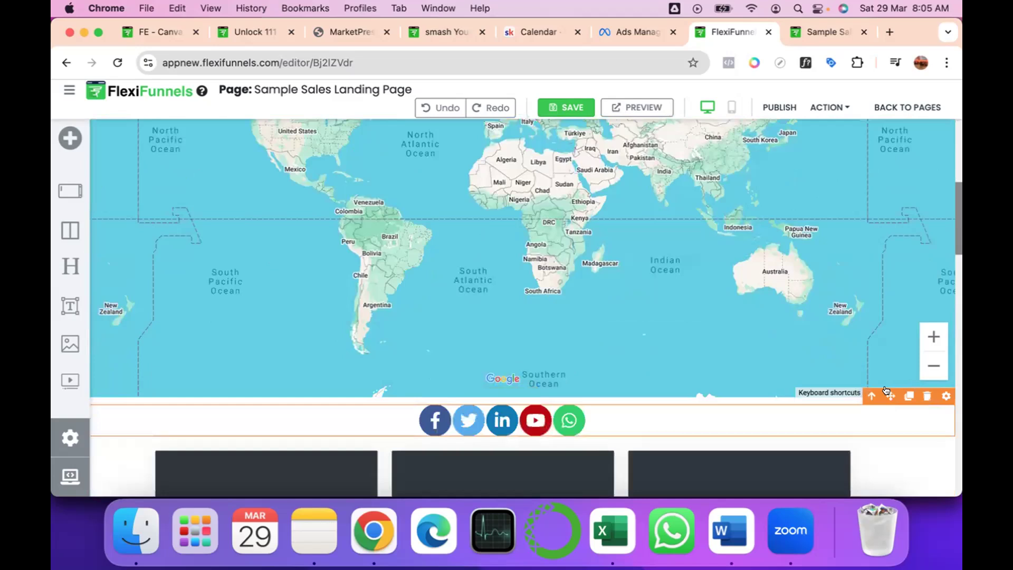
pyautogui.click(942, 396)
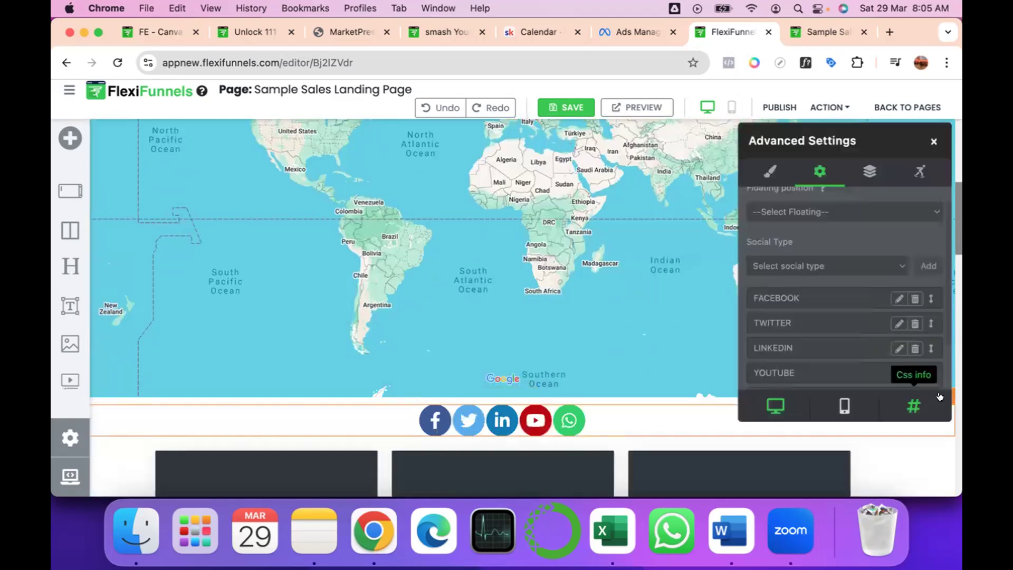
pyautogui.click(929, 144)
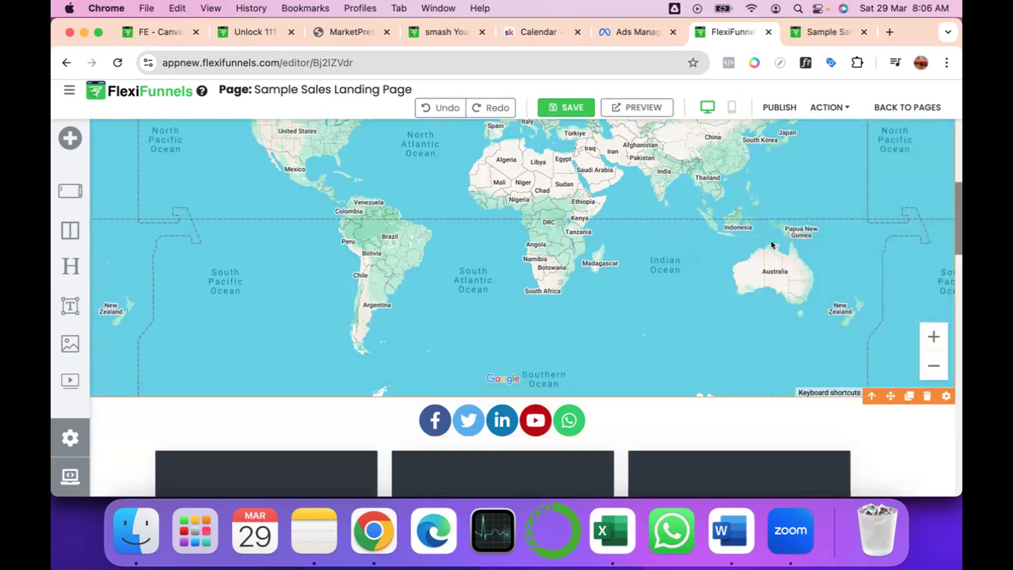
pyautogui.click(945, 399)
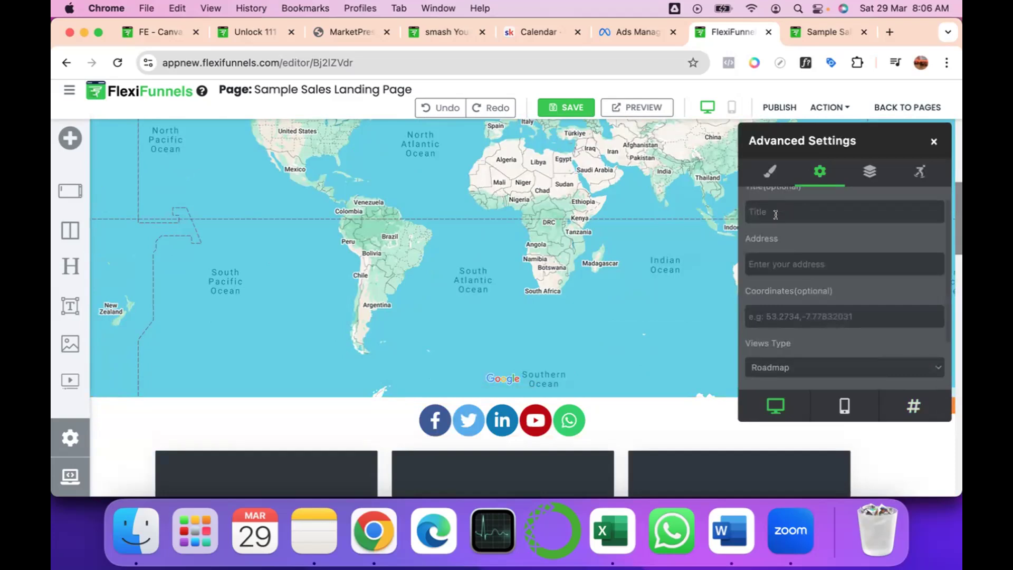
pyautogui.scroll(1, 775, 215)
# Title the map T-Hub and enter the T-Hub Phase 2 location as its address.
pyautogui.click(770, 273)
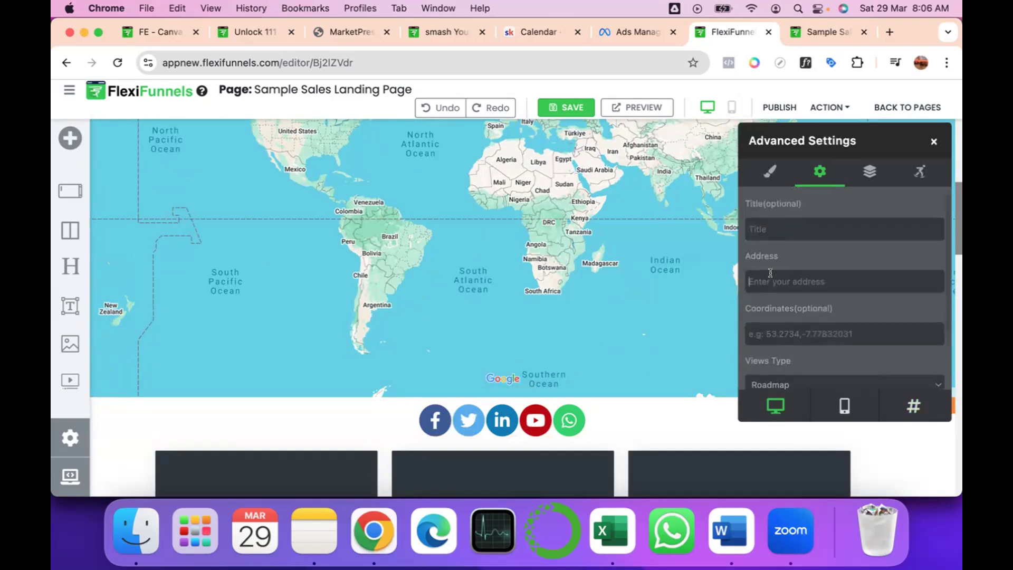
pyautogui.click(762, 222)
pyautogui.write('T-Hub')
pyautogui.click(777, 278)
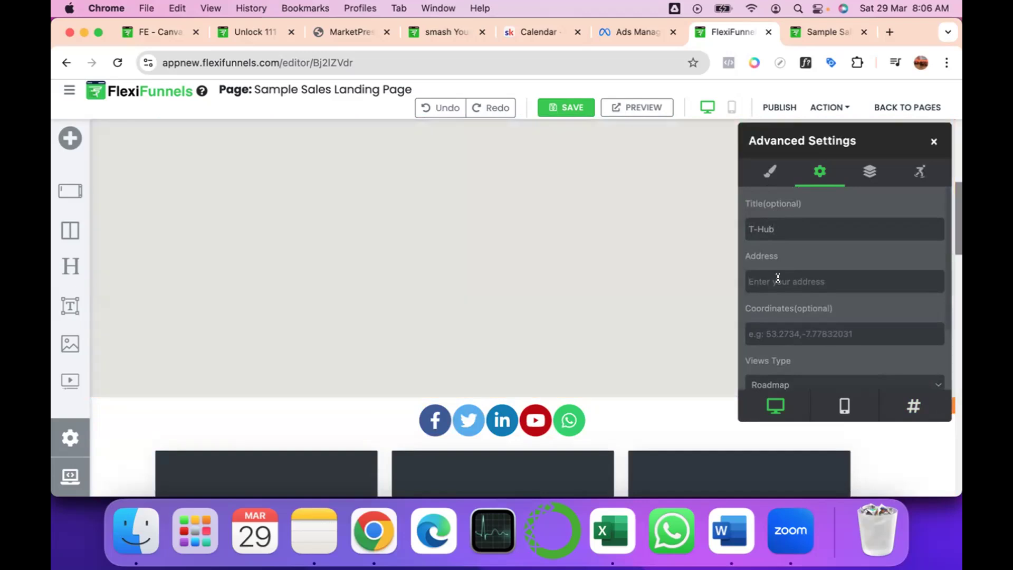
pyautogui.write('Thub')
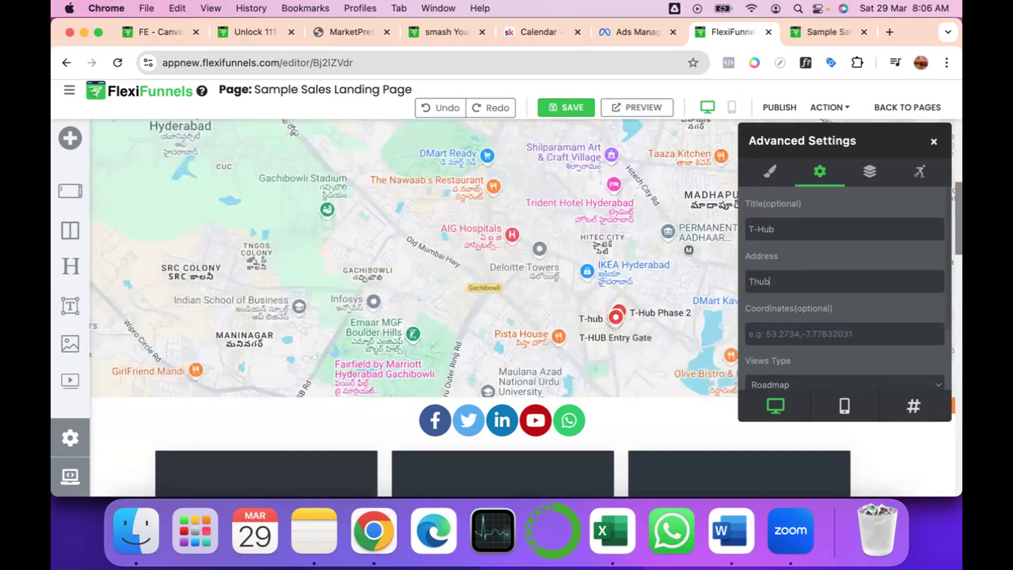
pyautogui.write(' Phase 2')
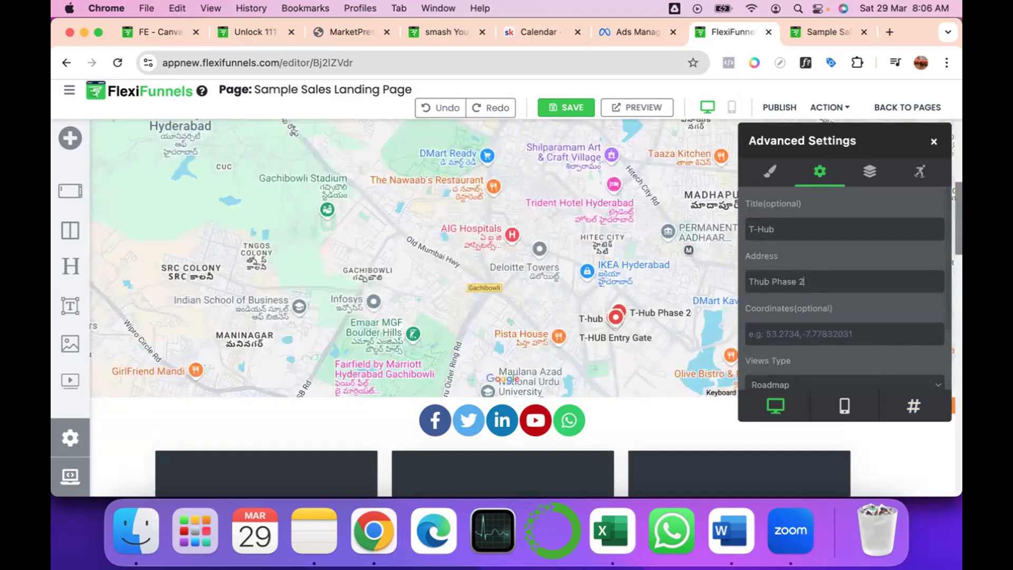
pyautogui.write(', Gachibolwi')
pyautogui.press('BackSpace')
pyautogui.press('BackSpace')
pyautogui.write('wli')
pyautogui.scroll(-2, 845, 286)
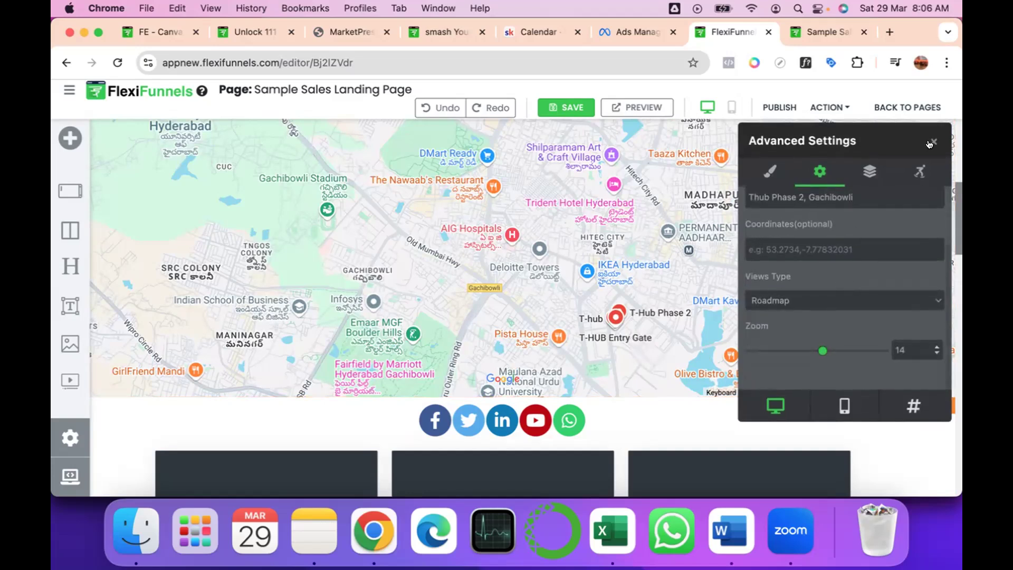
pyautogui.scroll(2, 757, 306)
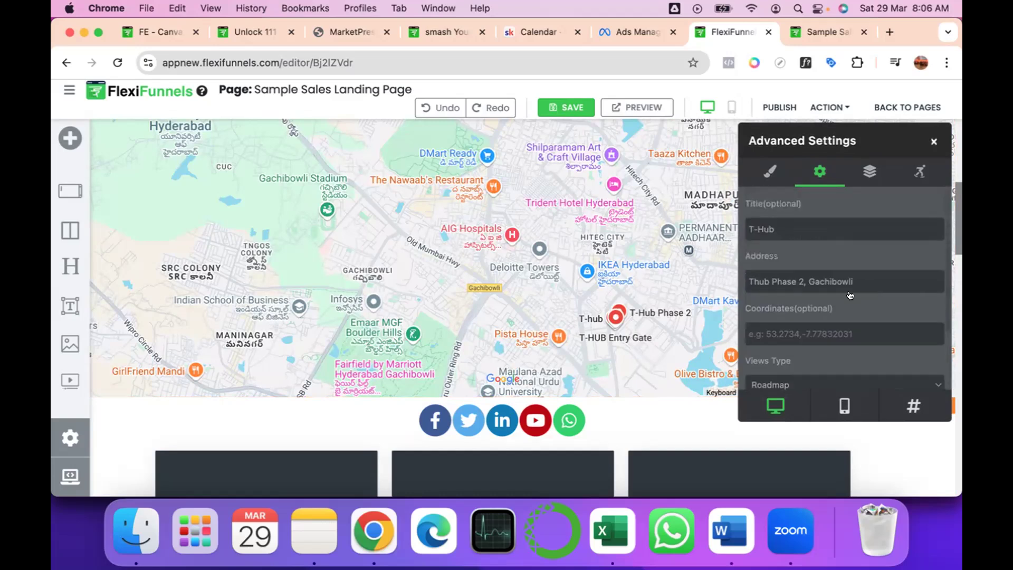
# Set the map's title to "Univ of Hyd".
pyautogui.click(798, 228)
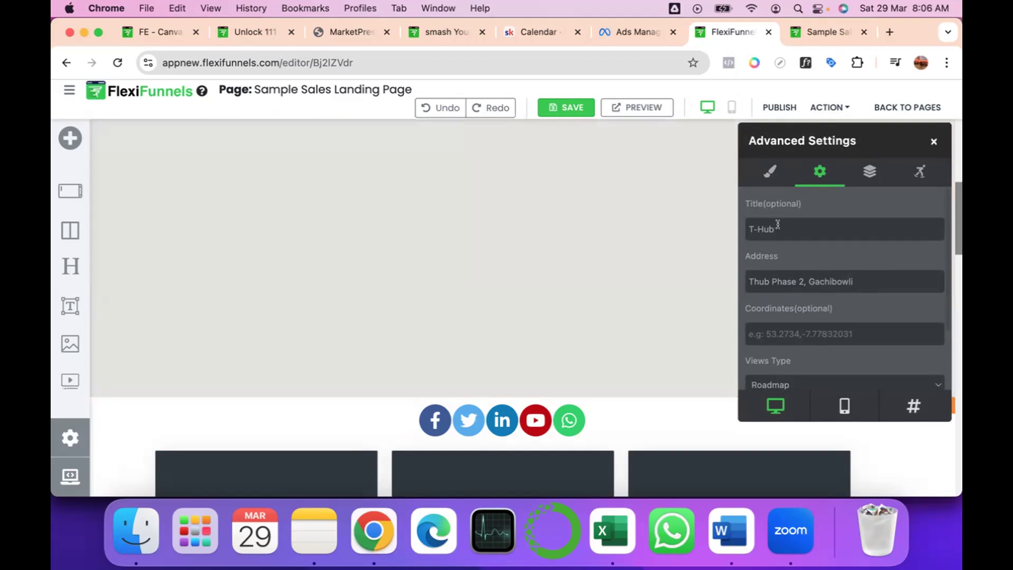
pyautogui.tripleClick(778, 224)
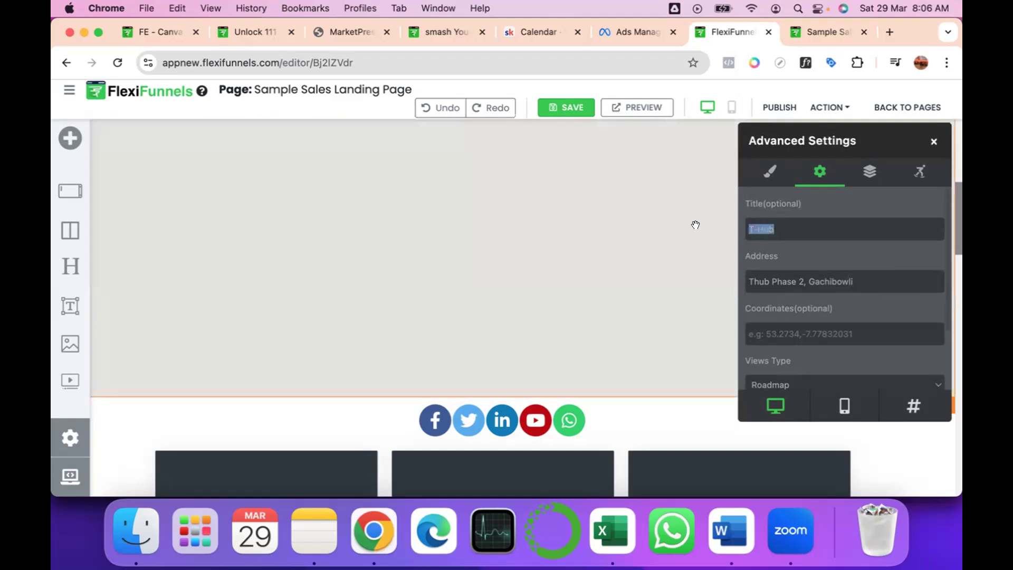
pyautogui.write('U')
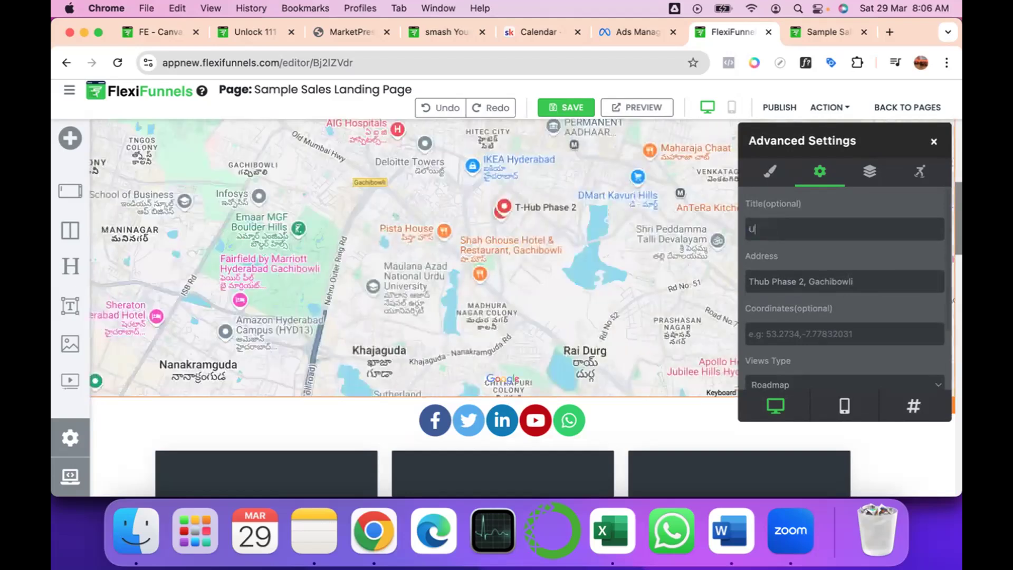
pyautogui.write('niv of Hyd')
# Replace the map's address with the University of Hyderabad's name and street.
pyautogui.moveTo(836, 281); pyautogui.dragTo(829, 282)
pyautogui.click(865, 281)
pyautogui.press('super+a')
pyautogui.write('U')
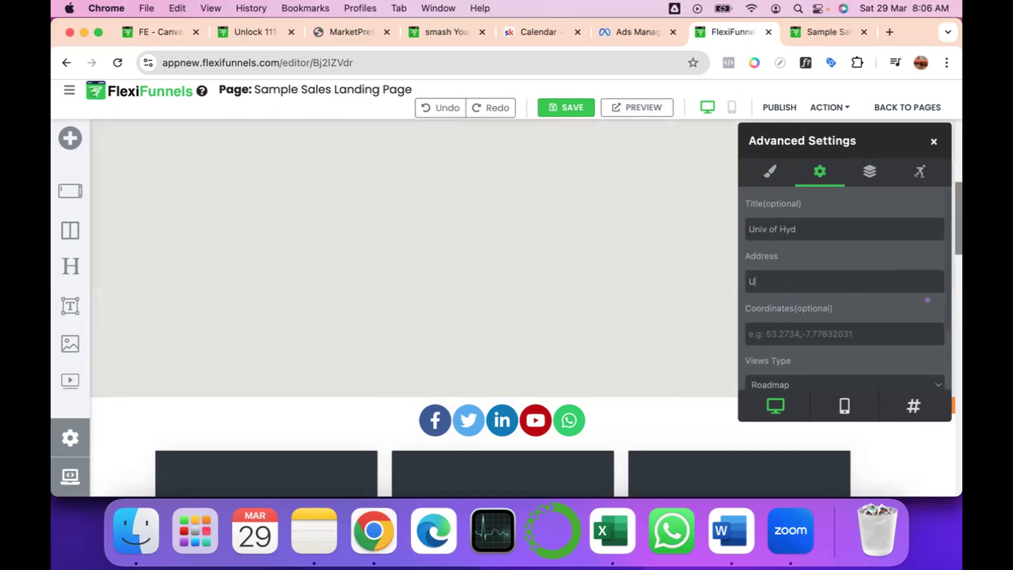
pyautogui.write('niverstiy')
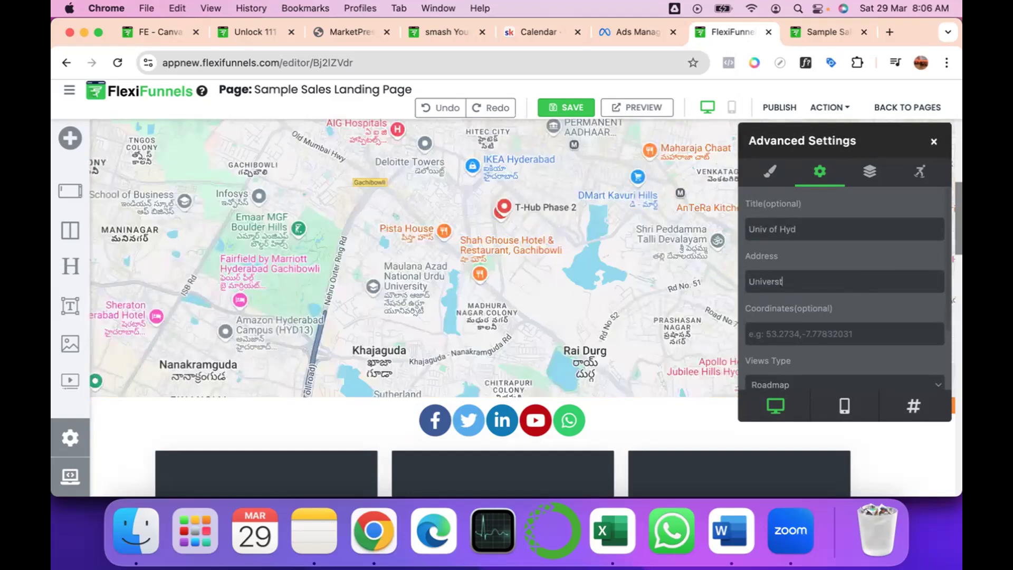
pyautogui.press('BackSpace')
pyautogui.press('BackSpace')
pyautogui.press('BackSpace')
pyautogui.write('ity of Hyderabad,')
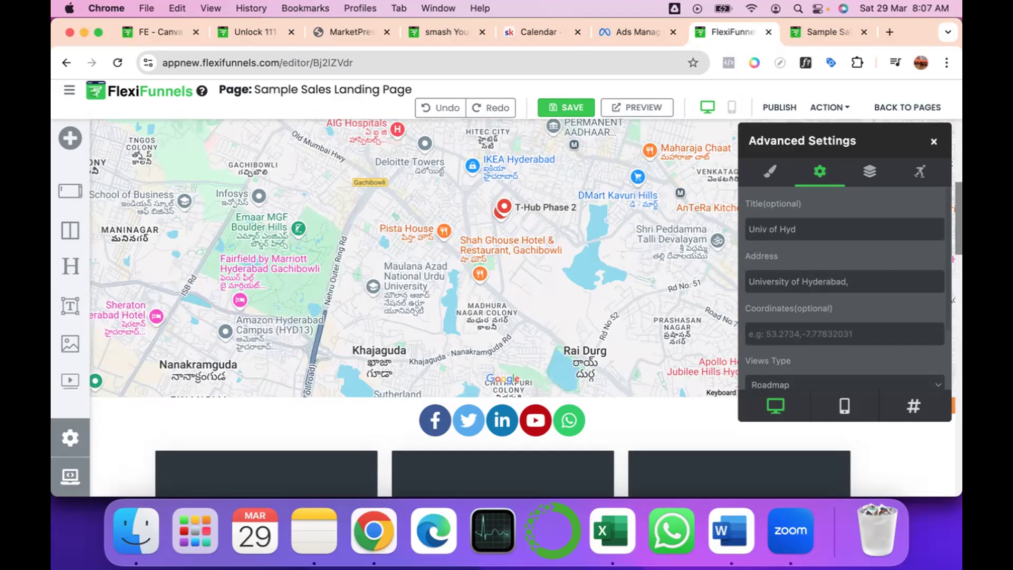
pyautogui.write('CR Rao road')
pyautogui.scroll(1, 629, 277)
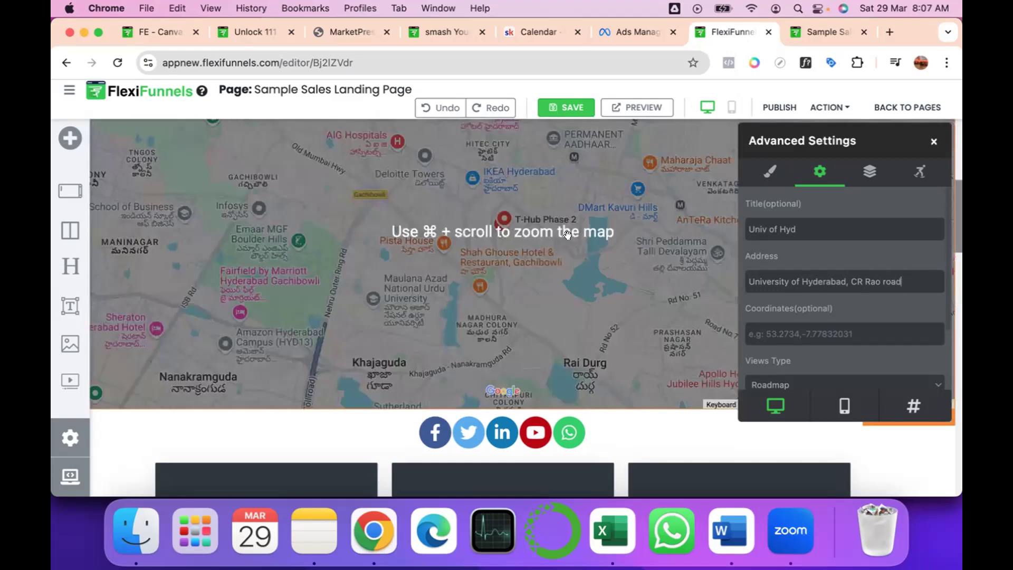
pyautogui.scroll(-3, 811, 272)
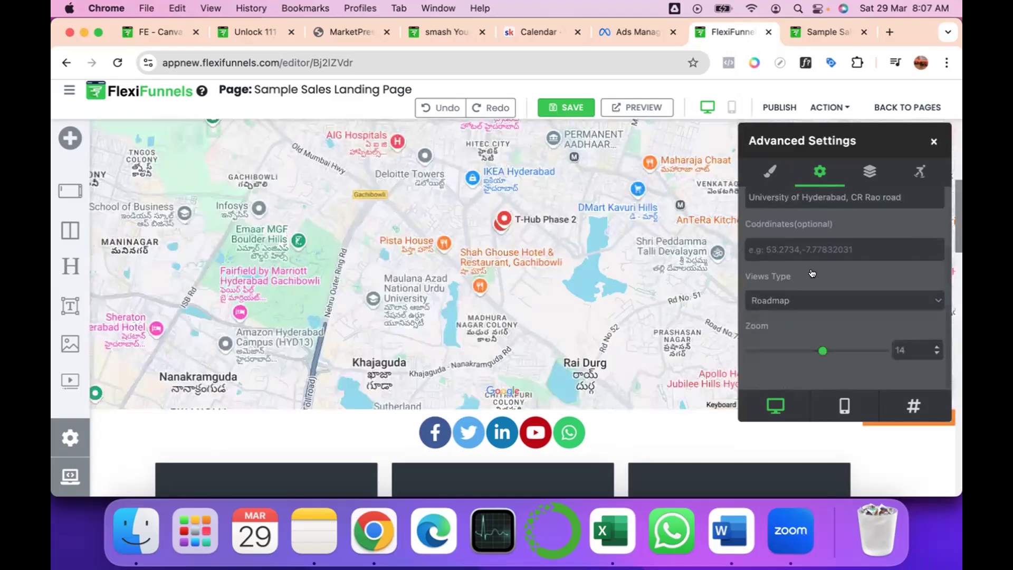
# Keep the map's view type as Roadmap and close its advanced settings.
pyautogui.click(799, 300)
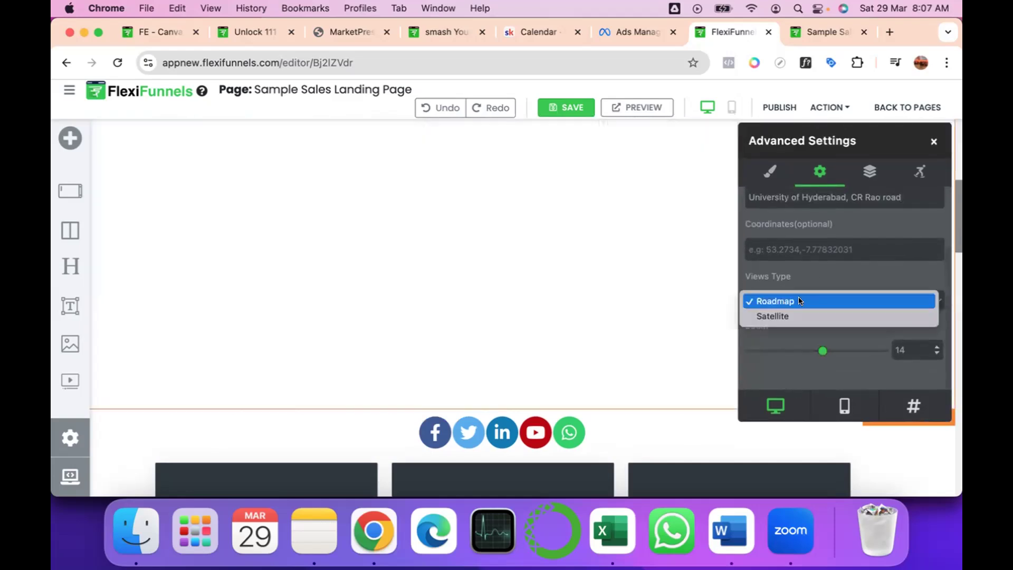
pyautogui.click(799, 300)
pyautogui.scroll(2, 823, 235)
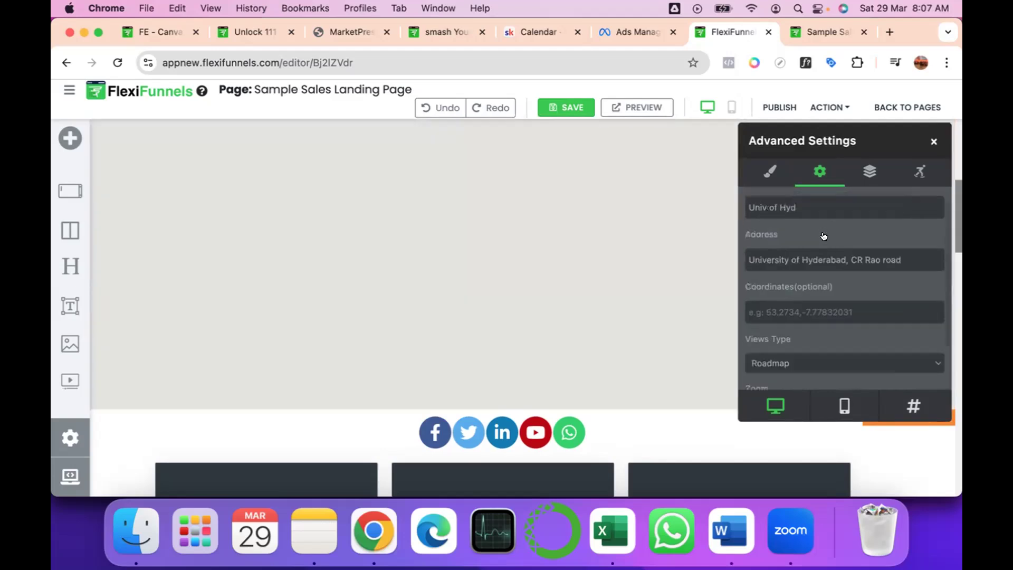
pyautogui.scroll(1, 824, 235)
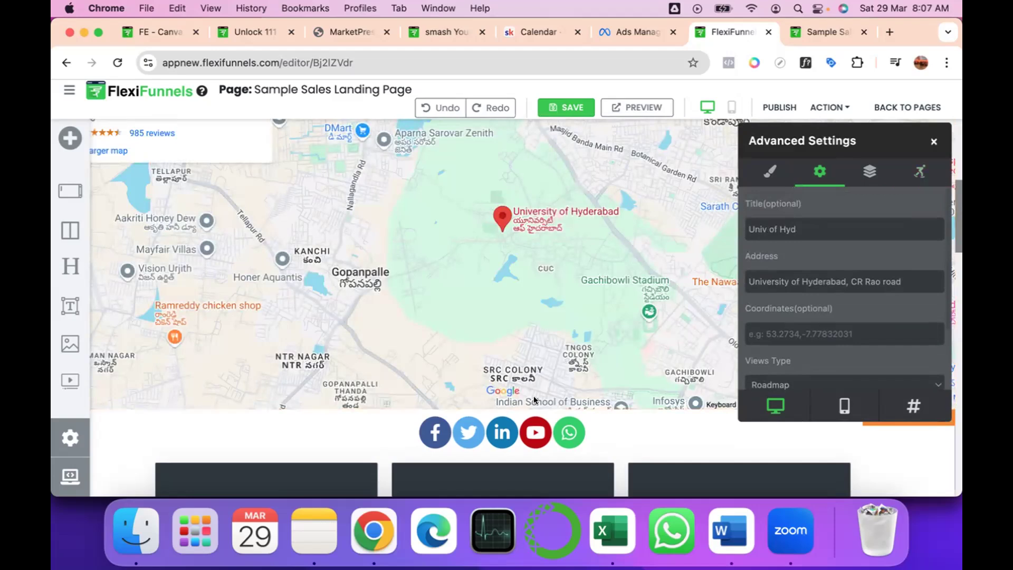
pyautogui.click(930, 141)
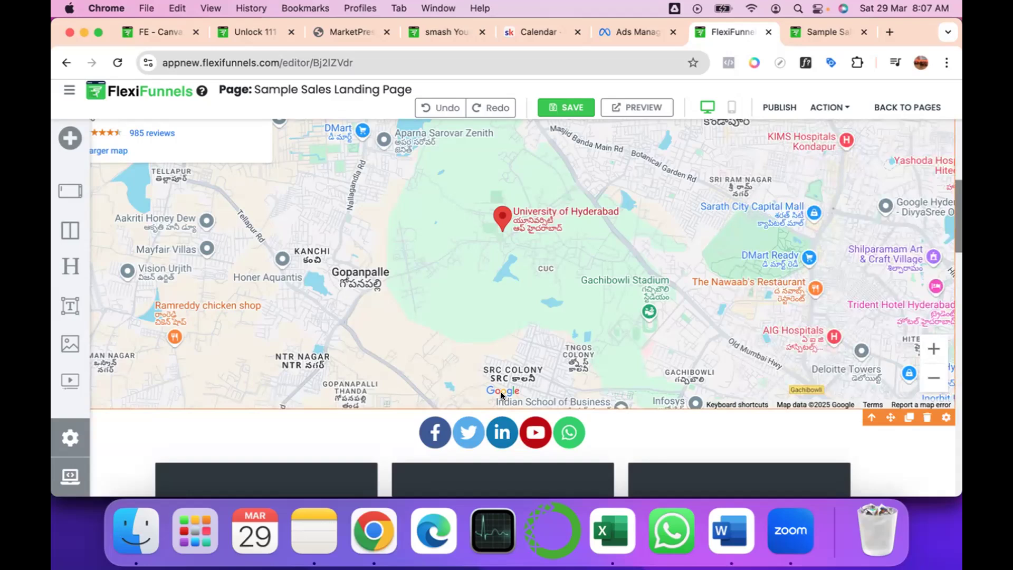
# Add an Accordion element below the countdown timer, above the Lorem Ipsum navigation bar near the page's end.
pyautogui.scroll(-20, 738, 445)
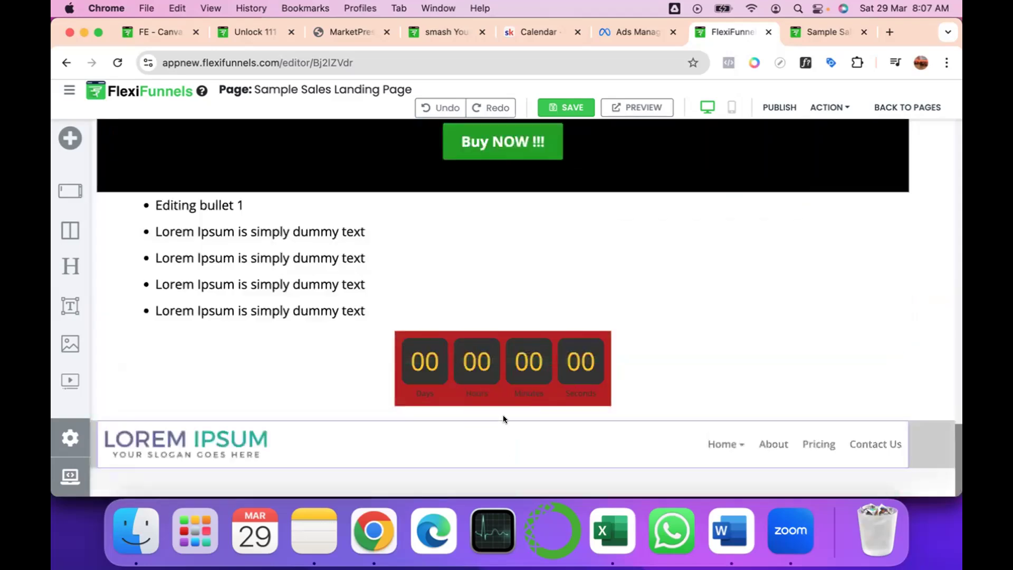
pyautogui.click(497, 417)
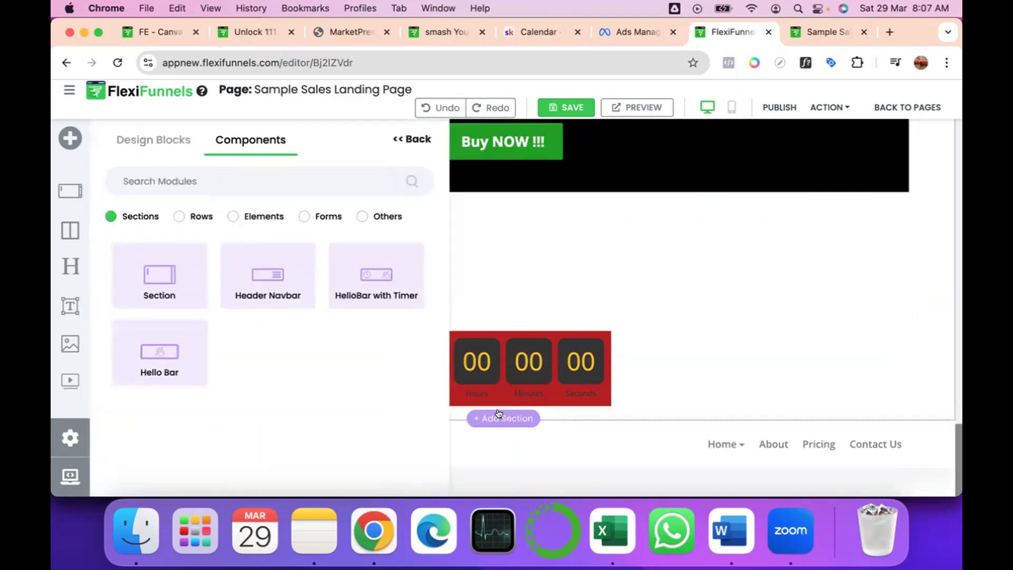
pyautogui.click(230, 216)
pyautogui.scroll(-6, 261, 319)
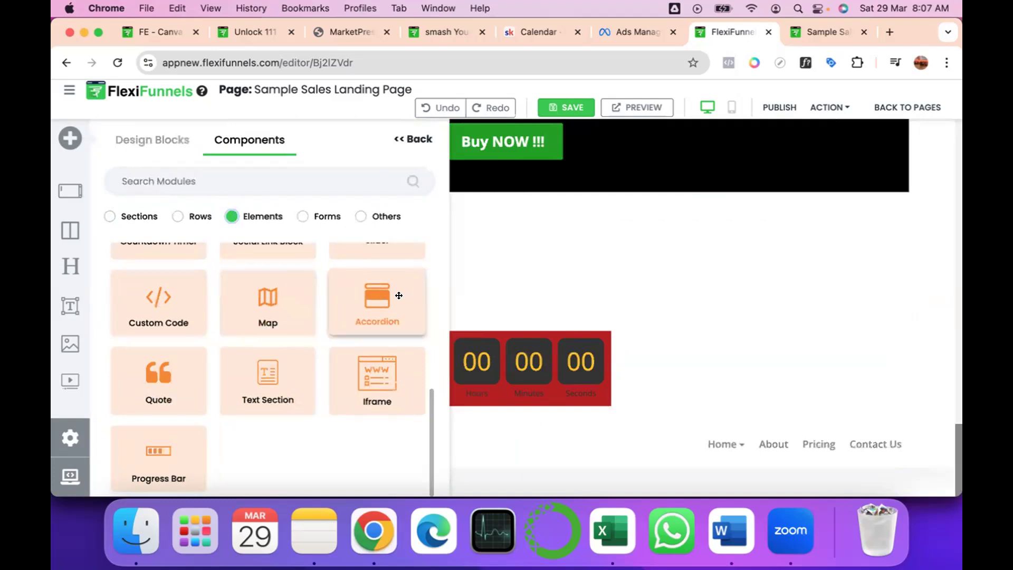
pyautogui.moveTo(397, 295); pyautogui.dragTo(128, 399)
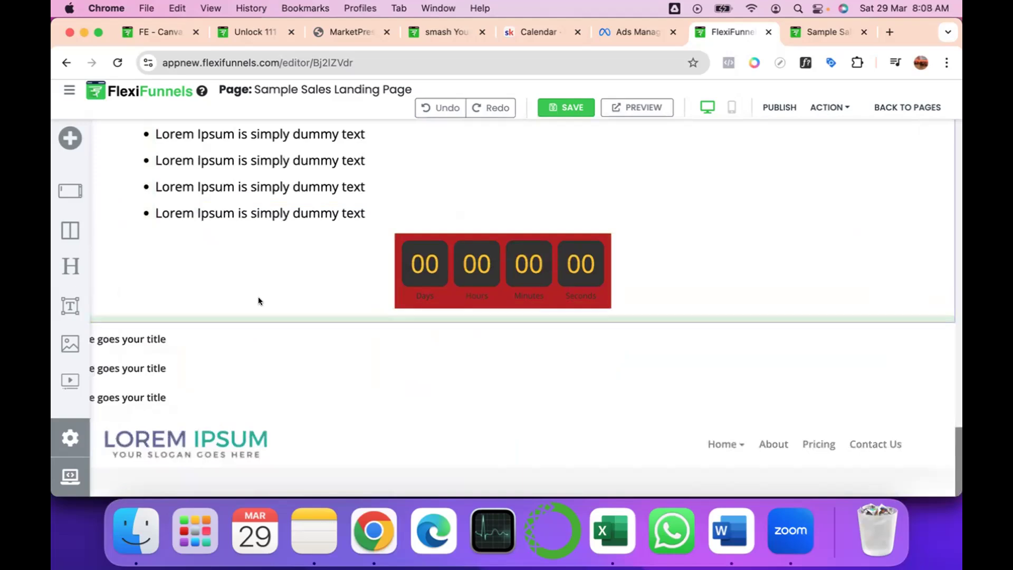
pyautogui.click(157, 338)
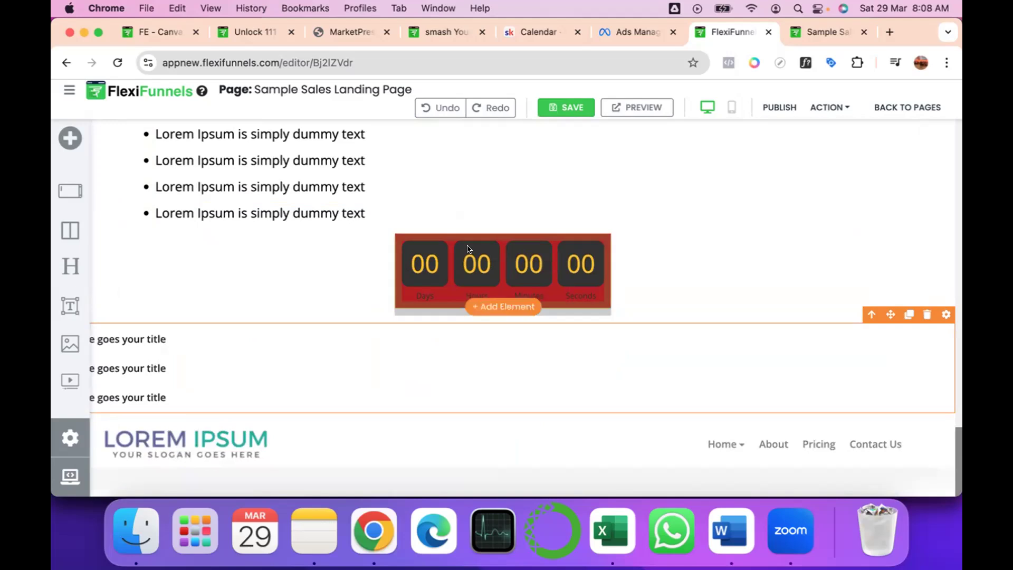
# Add a Form element between the HelloBar and the Gen AI Course section.
pyautogui.scroll(15, 467, 248)
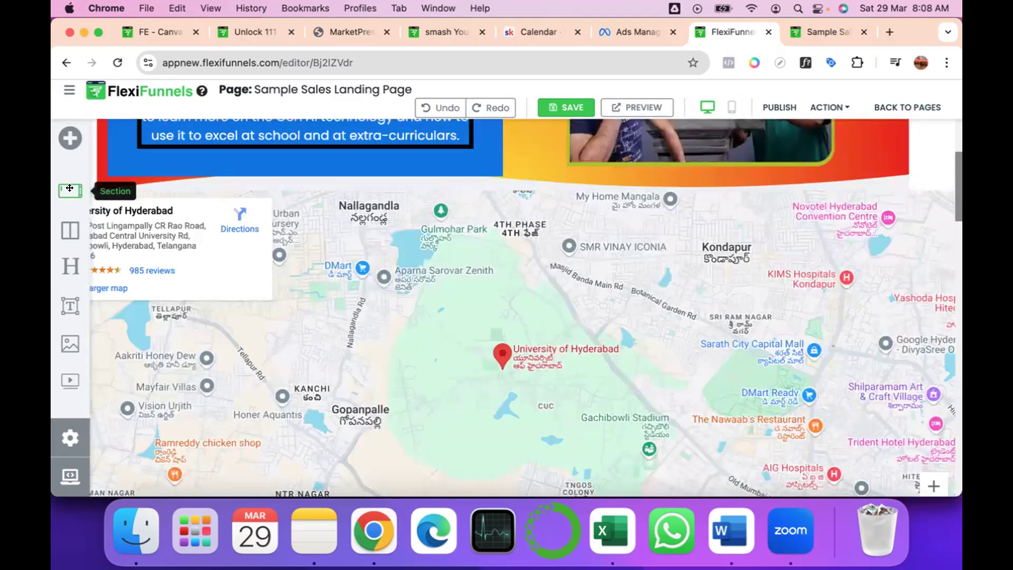
pyautogui.click(69, 188)
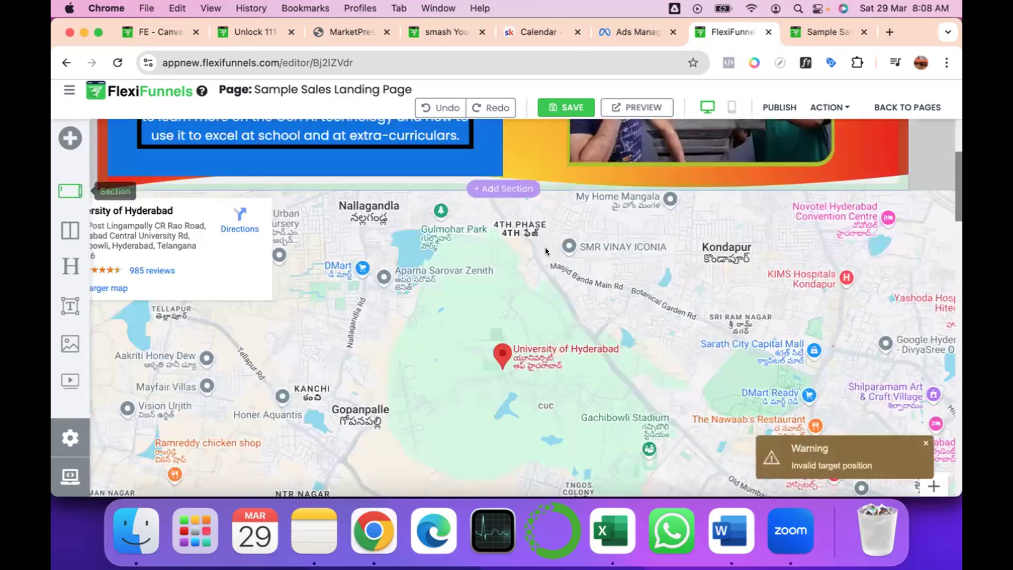
pyautogui.scroll(4, 515, 162)
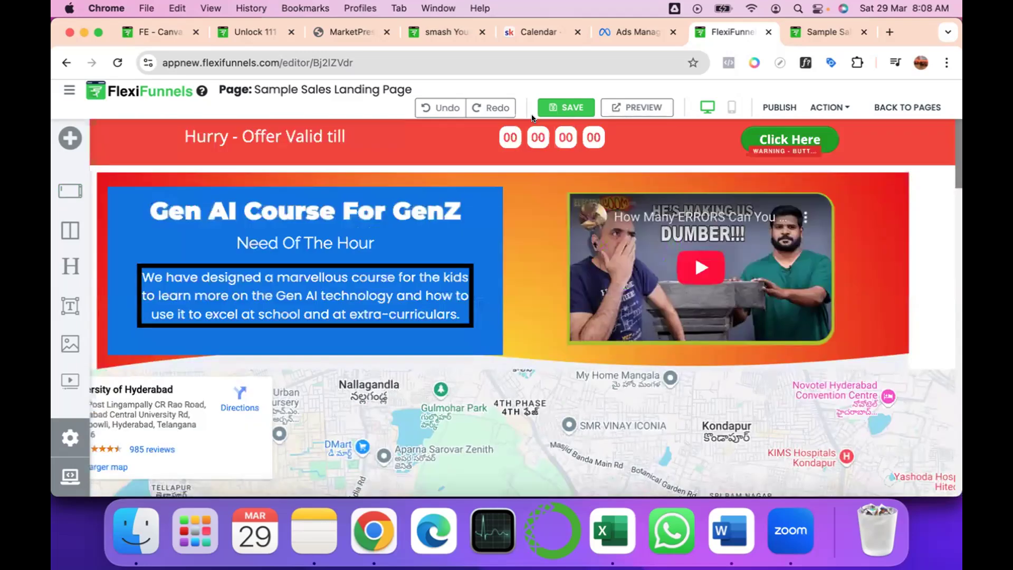
pyautogui.click(516, 162)
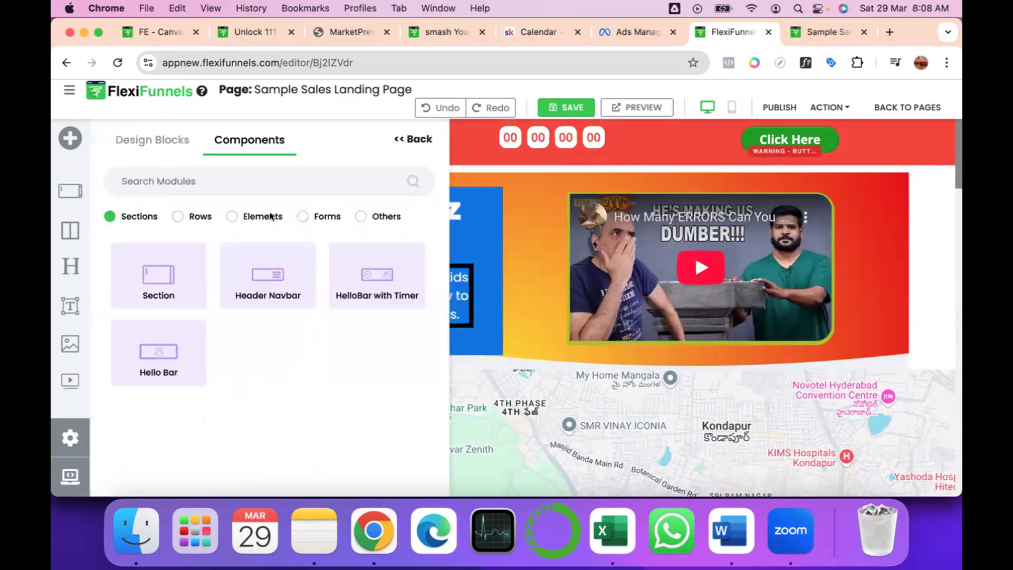
pyautogui.click(304, 216)
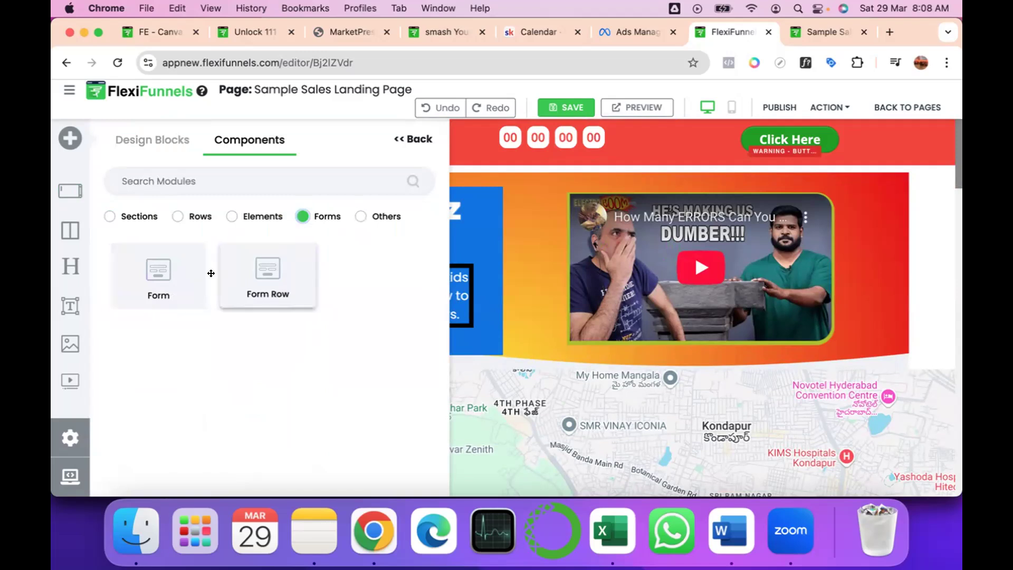
pyautogui.click(158, 272)
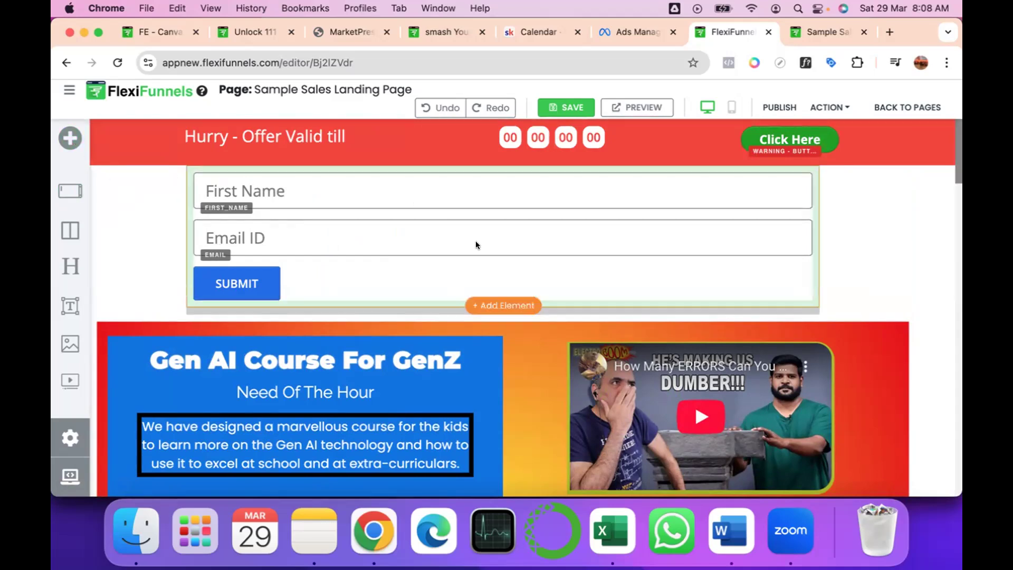
# Add a Phone Number input field to the new form through its advanced settings.
pyautogui.click(742, 166)
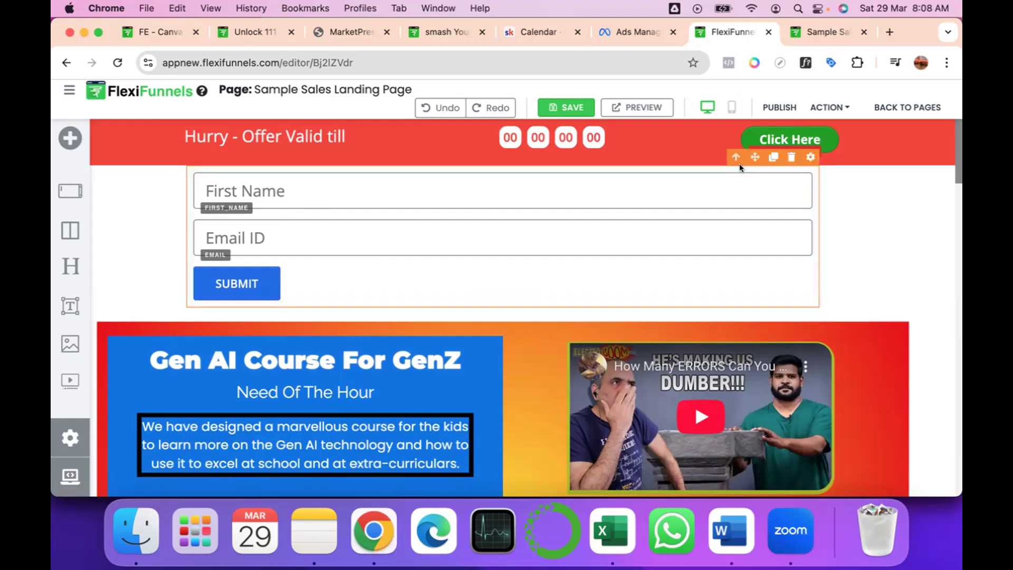
pyautogui.click(809, 156)
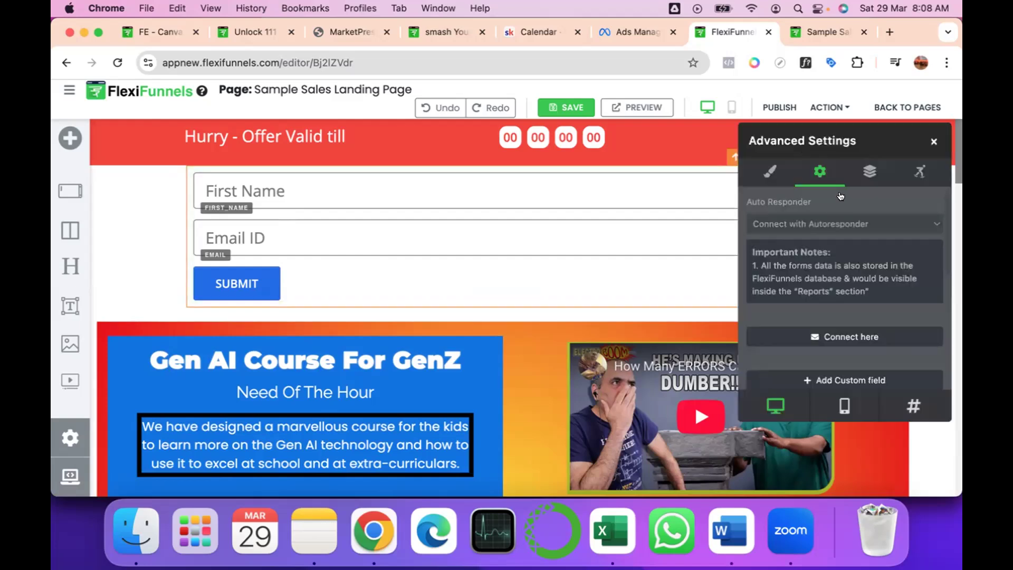
pyautogui.scroll(-2, 826, 293)
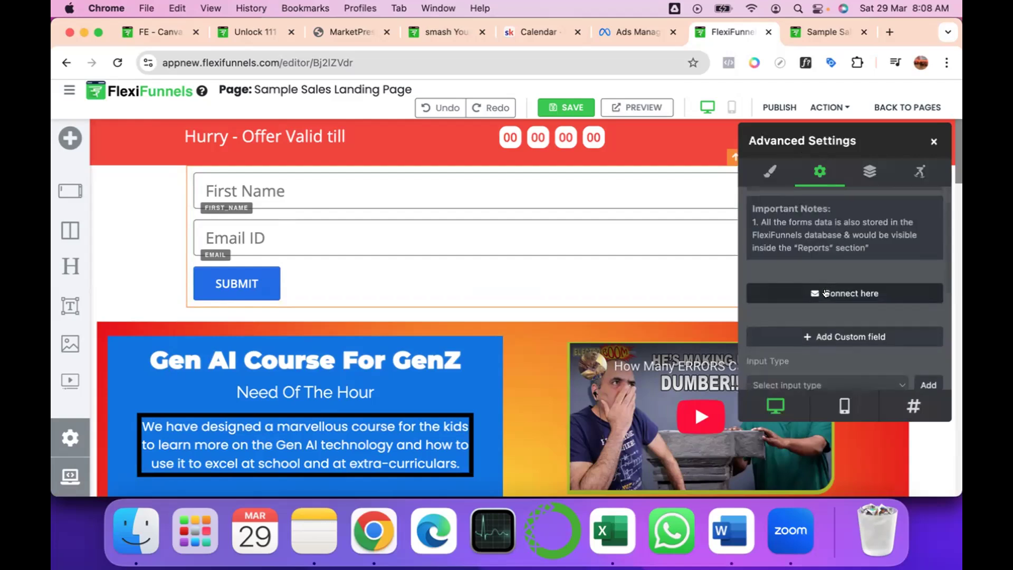
pyautogui.scroll(-5, 825, 293)
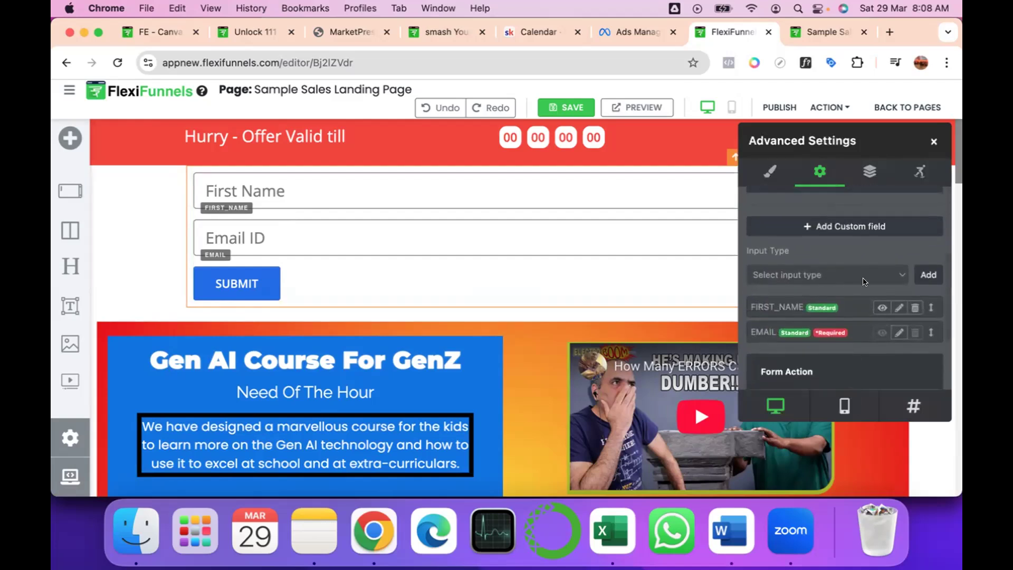
pyautogui.click(865, 280)
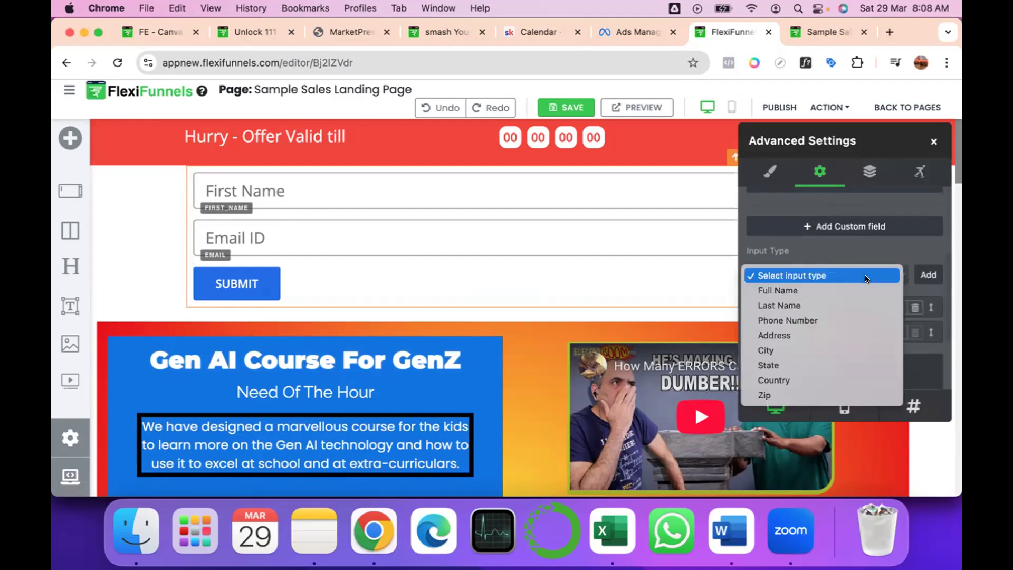
pyautogui.click(834, 320)
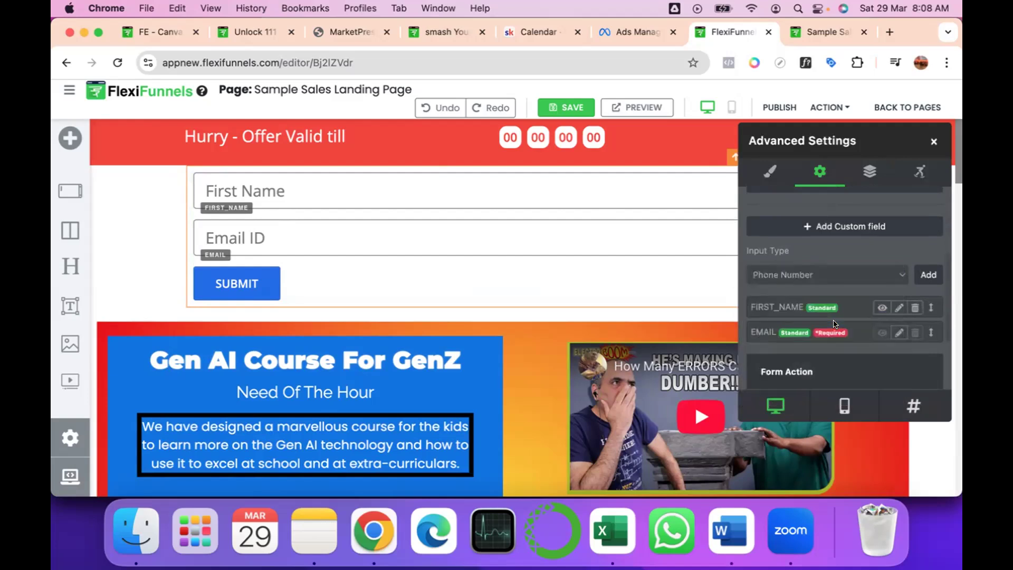
pyautogui.scroll(-1, 907, 265)
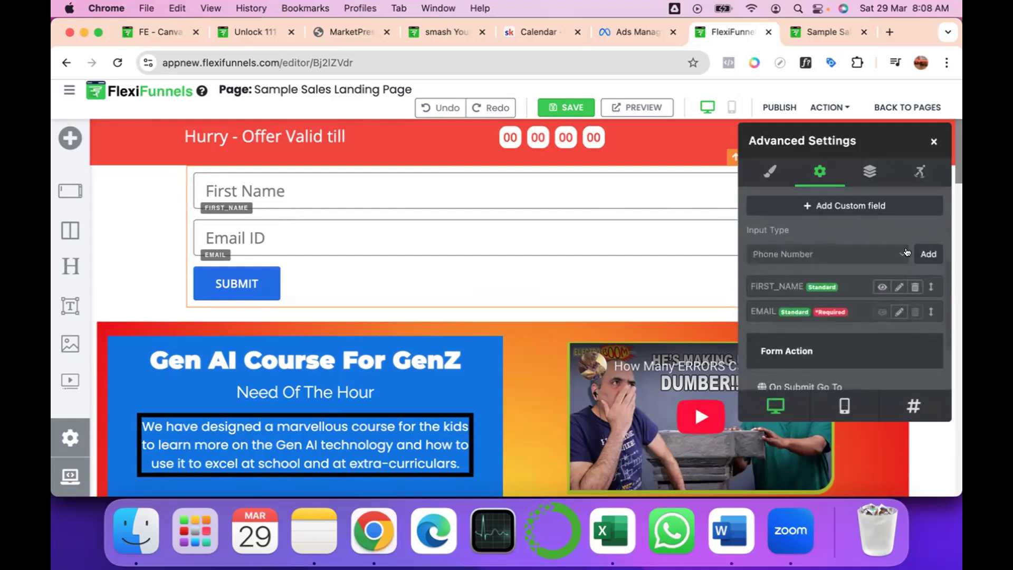
pyautogui.click(915, 255)
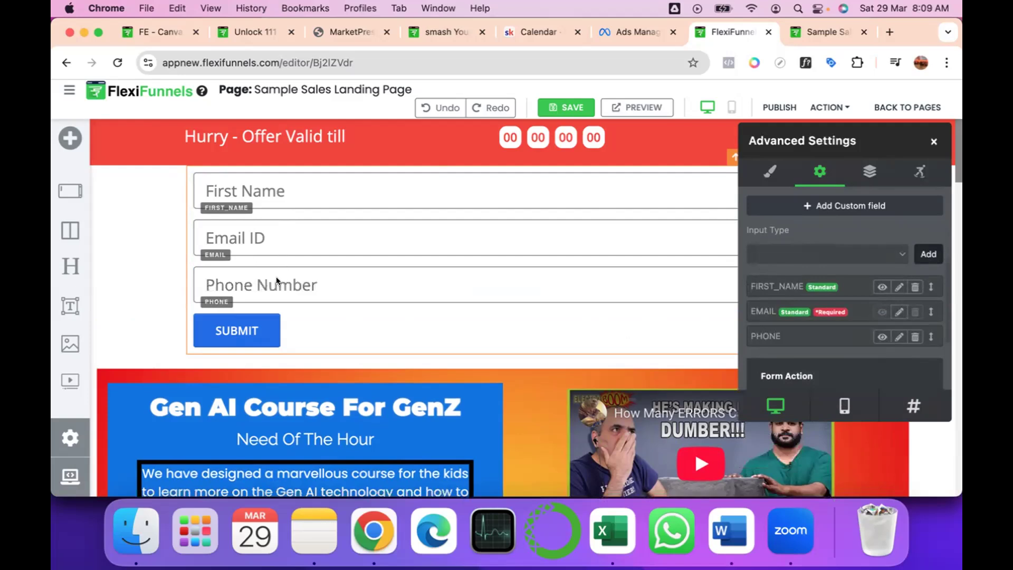
# Change the phone field's placeholder to "Whatsapp Number", update the field and close the form's settings.
pyautogui.scroll(-3, 786, 294)
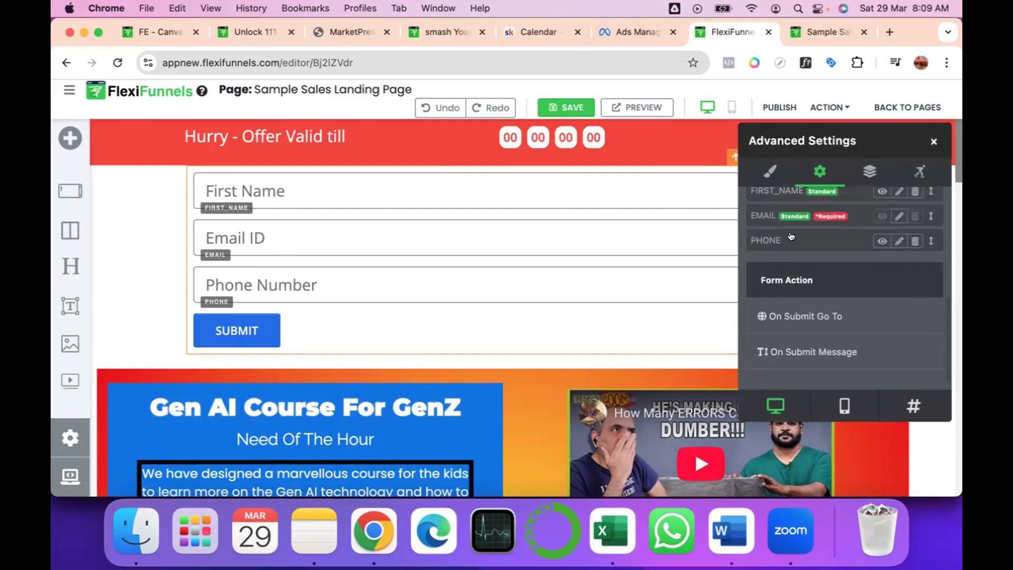
pyautogui.click(898, 241)
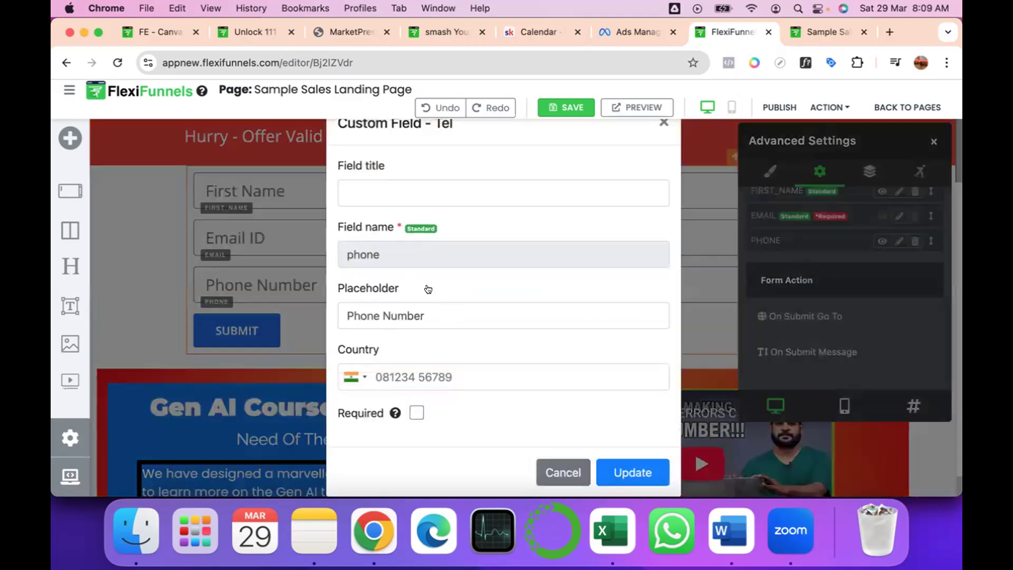
pyautogui.tripleClick(432, 312)
pyautogui.doubleClick(349, 314)
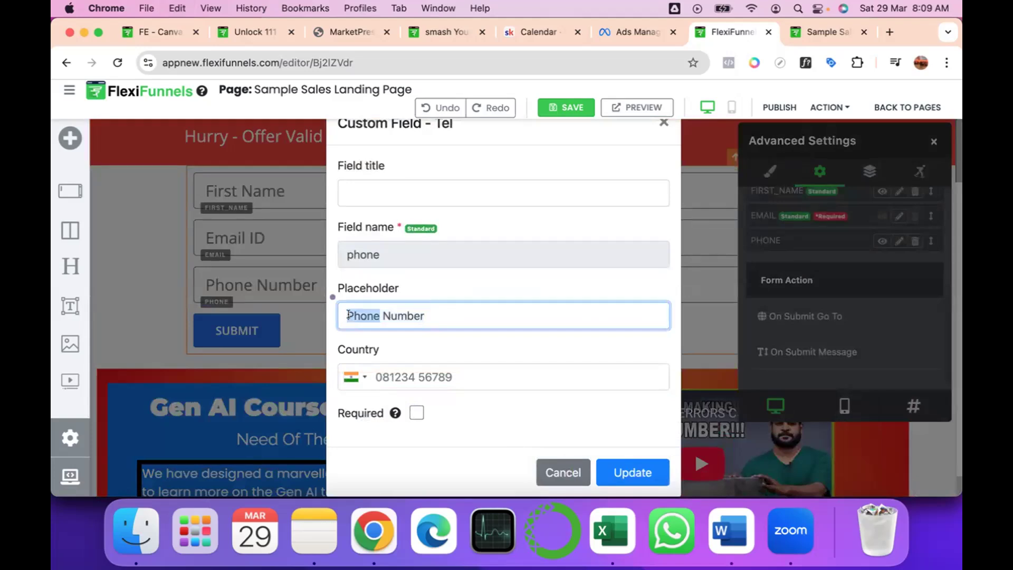
pyautogui.write('Whatsao')
pyautogui.press('BackSpace')
pyautogui.write('pp')
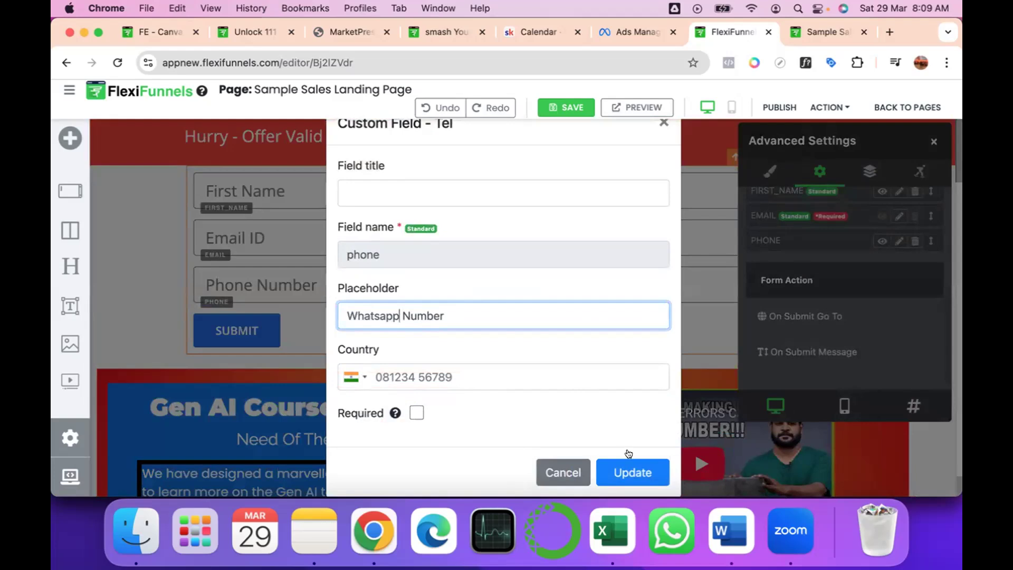
pyautogui.click(633, 477)
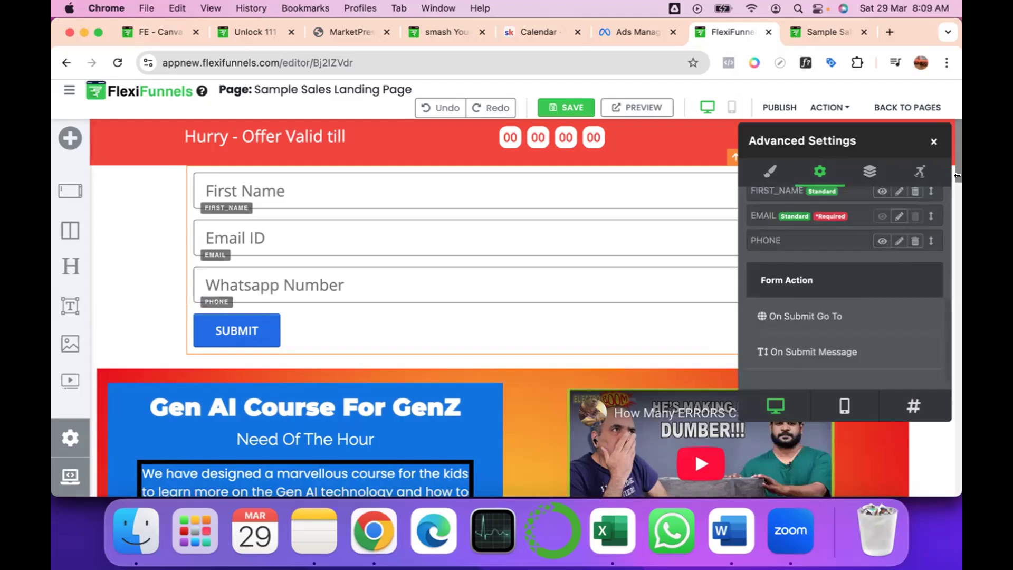
pyautogui.click(932, 144)
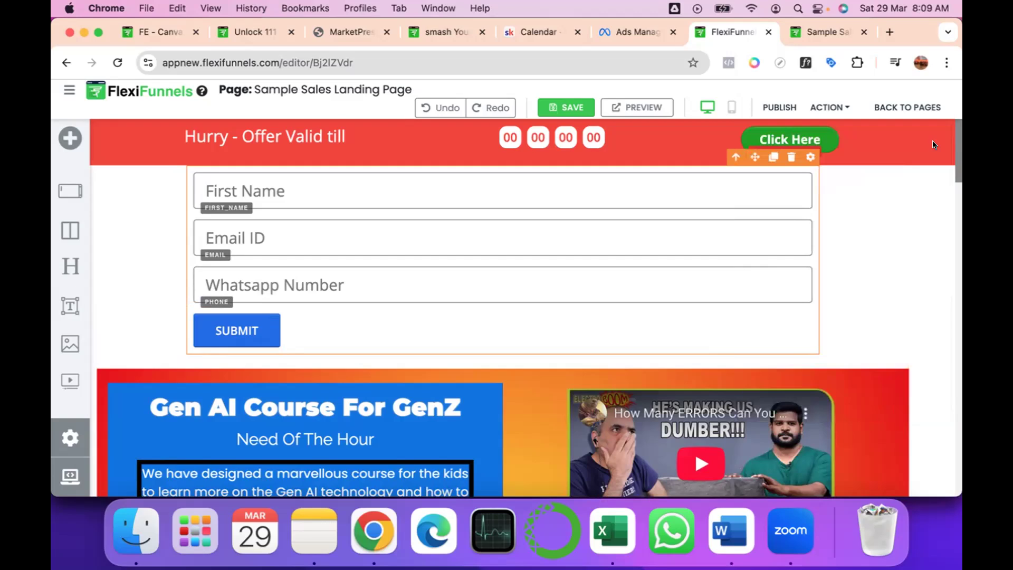
# Reopen the form's advanced settings, check the On Submit Go To options, and set the form action to On Submit Message.
pyautogui.rightClick(251, 329)
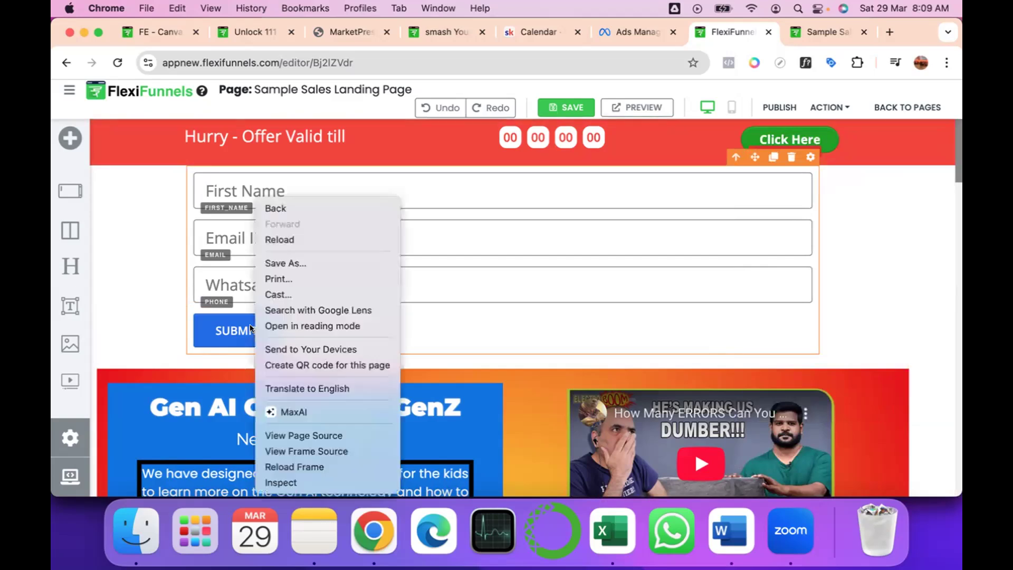
pyautogui.click(225, 331)
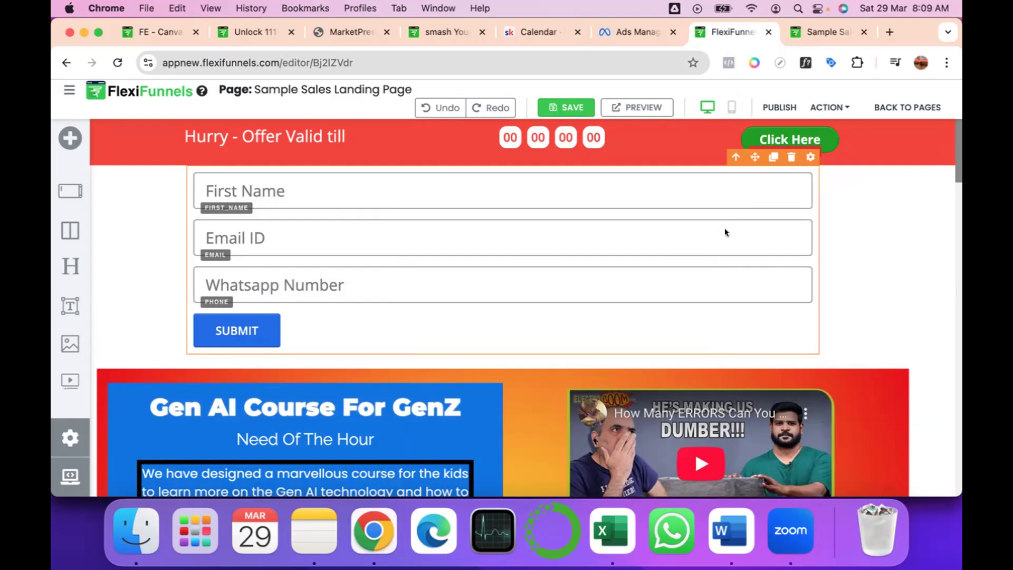
pyautogui.click(804, 157)
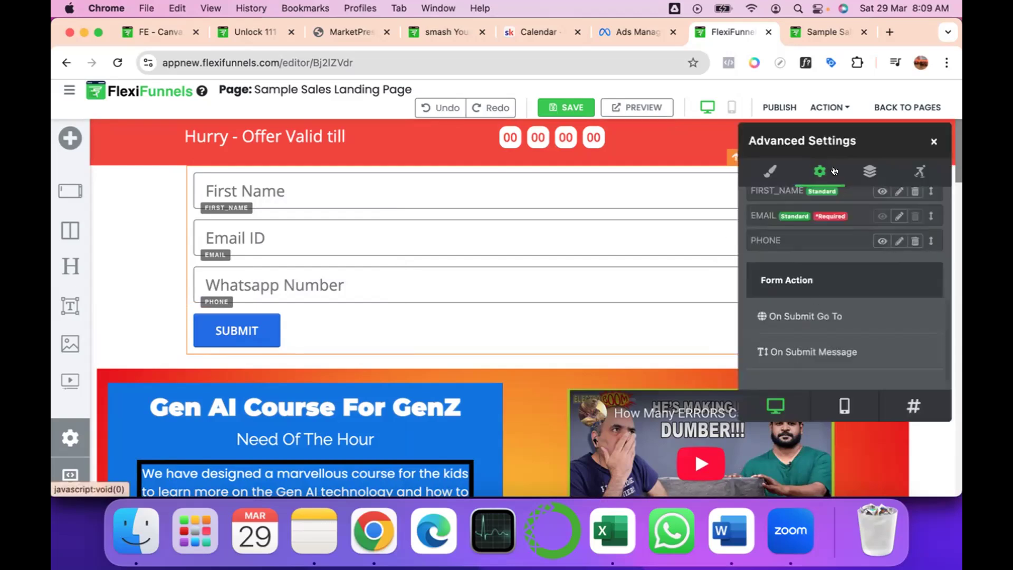
pyautogui.click(787, 318)
pyautogui.scroll(-1, 810, 325)
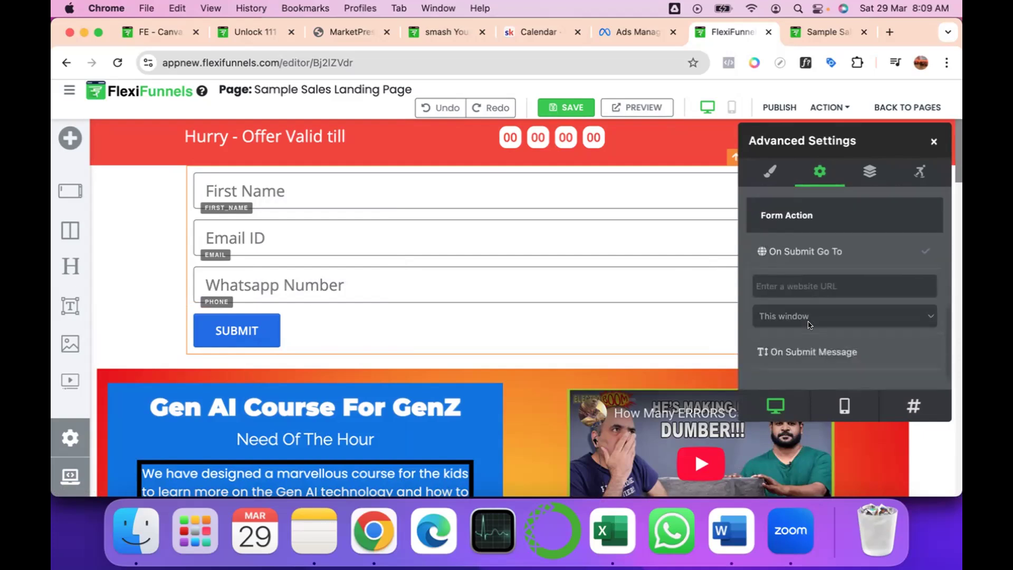
pyautogui.click(820, 283)
pyautogui.click(817, 313)
pyautogui.click(817, 315)
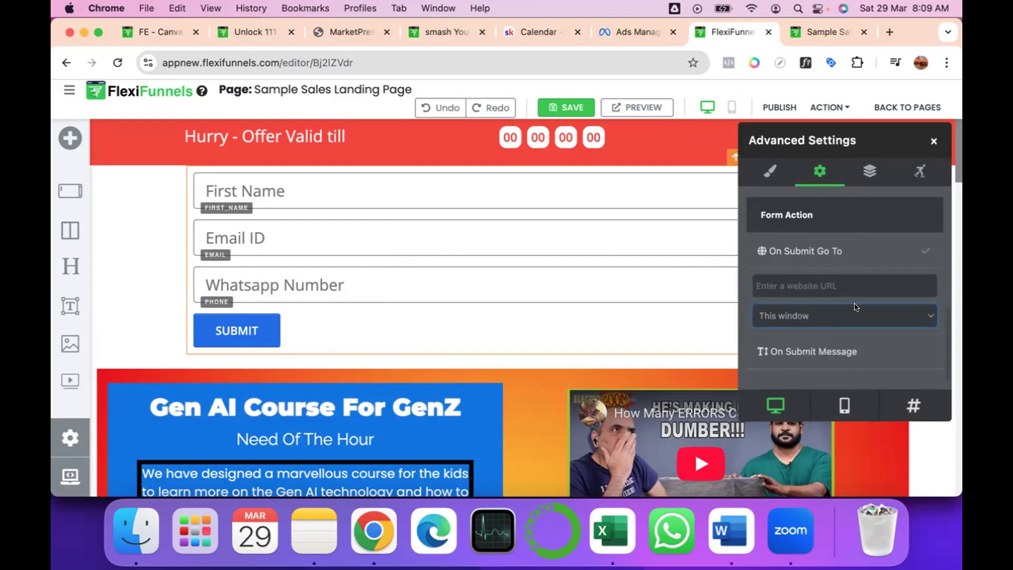
pyautogui.click(811, 352)
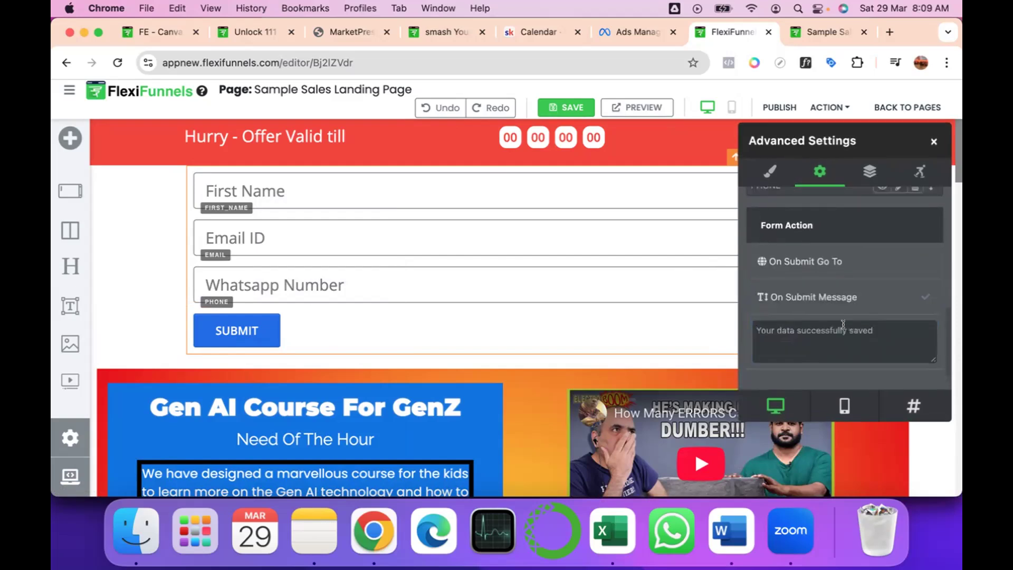
# Check the form's on-submit message field, close the form's advanced settings and open the page settings.
pyautogui.click(884, 336)
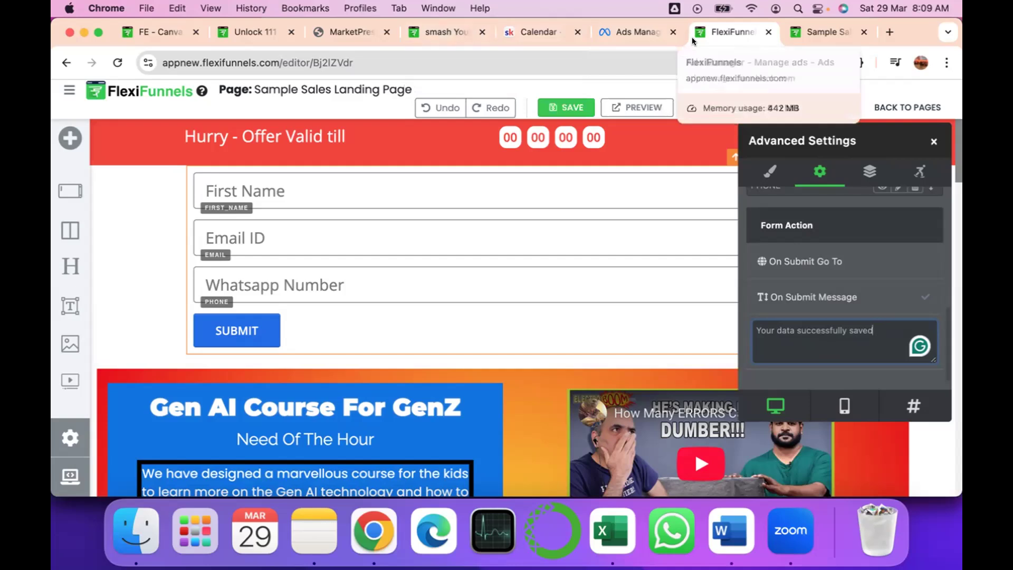
pyautogui.click(932, 142)
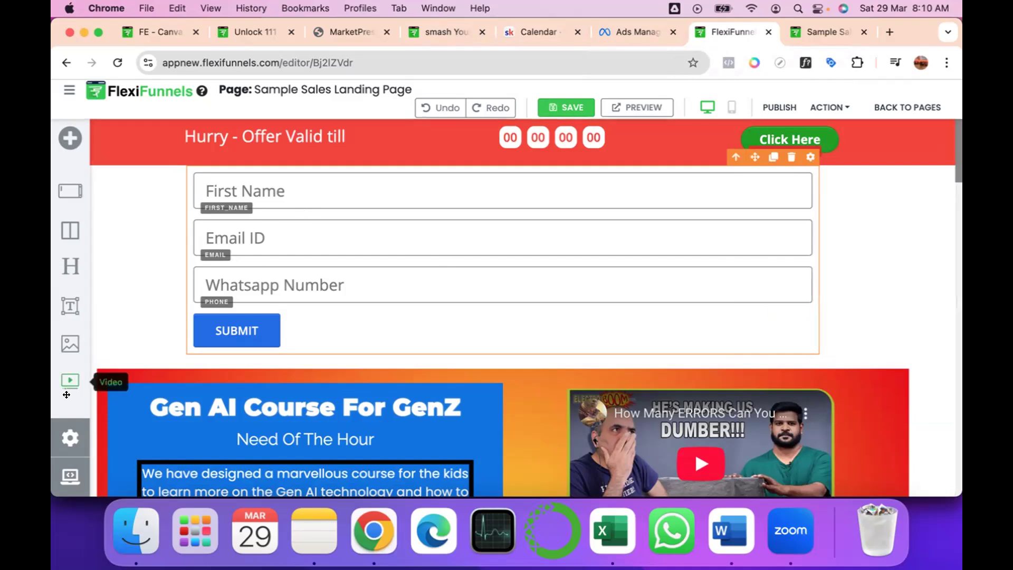
pyautogui.click(66, 444)
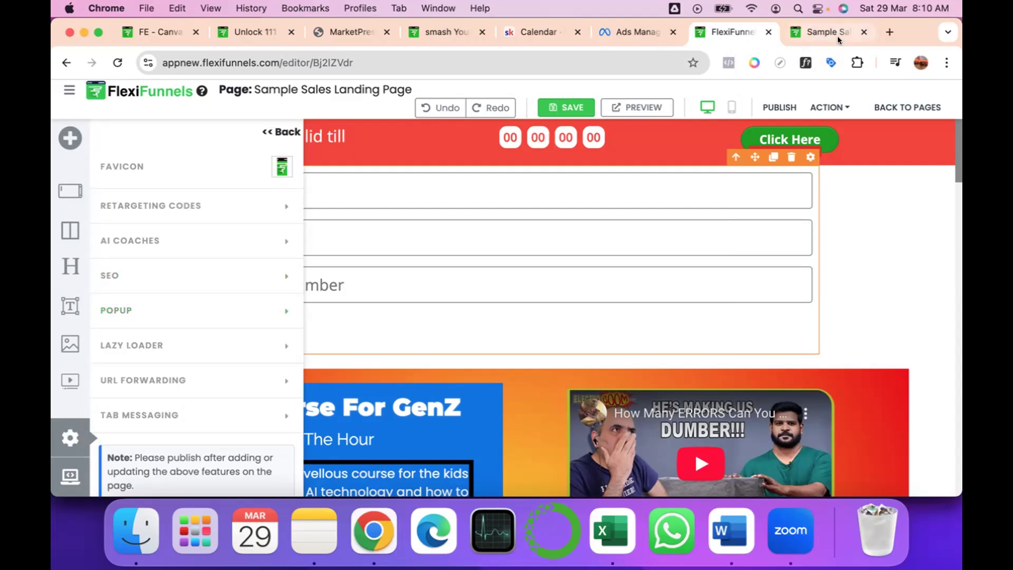
# Open techforgenz.com in a new browser tab and examine its lead-capture popup as an example.
pyautogui.click(889, 31)
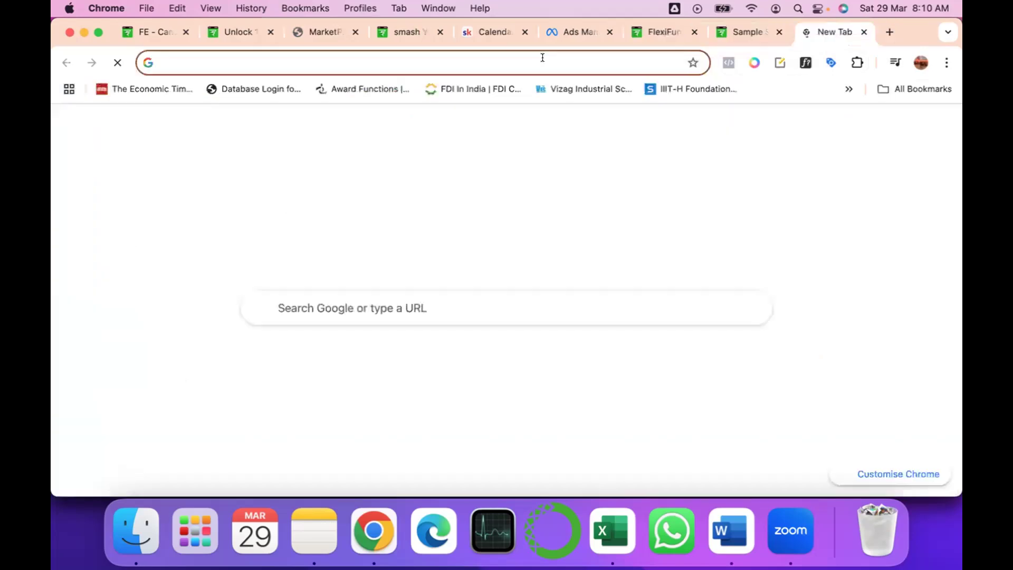
pyautogui.click(543, 57)
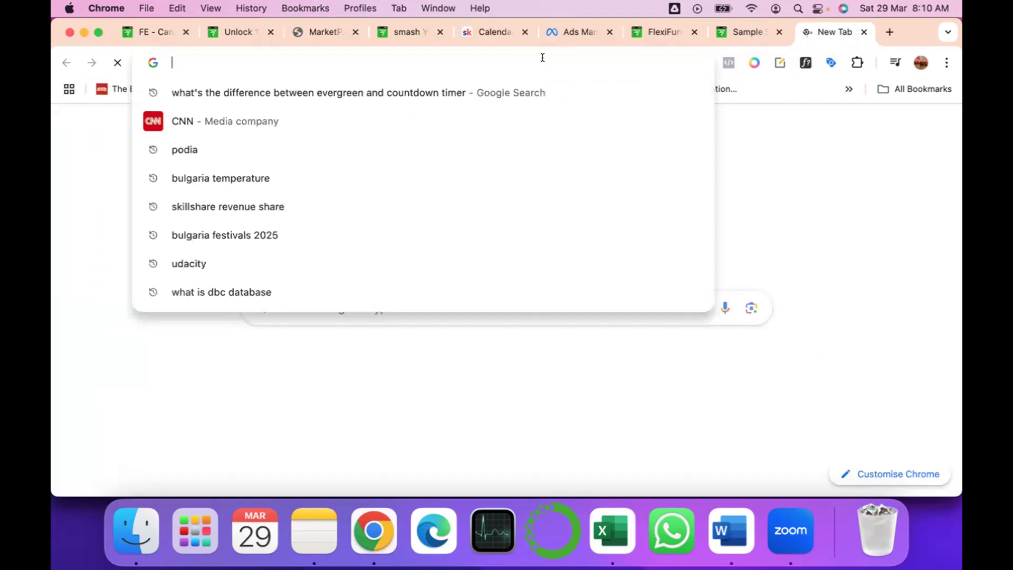
pyautogui.write('tech')
pyautogui.press('Right')
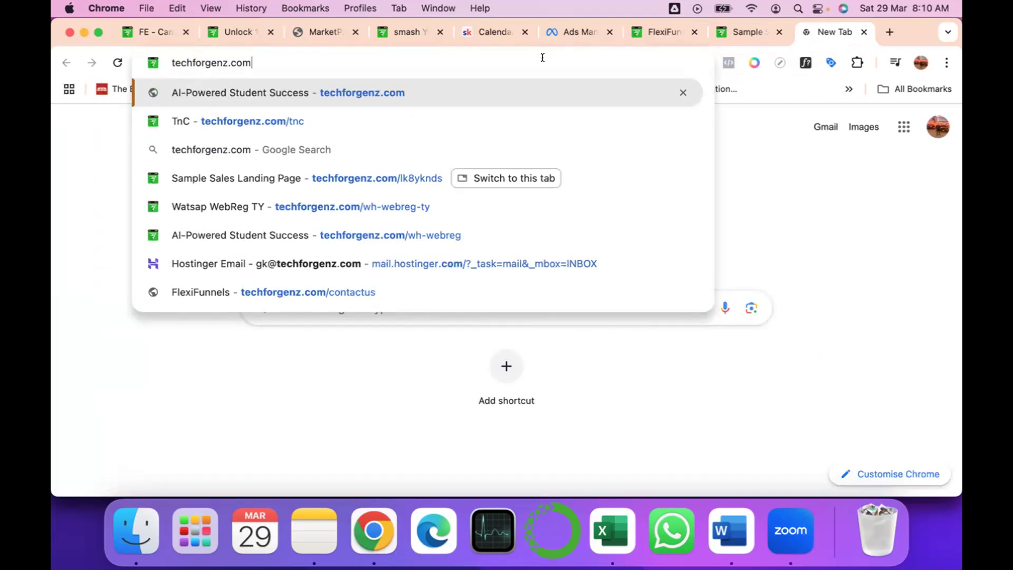
pyautogui.press('Return')
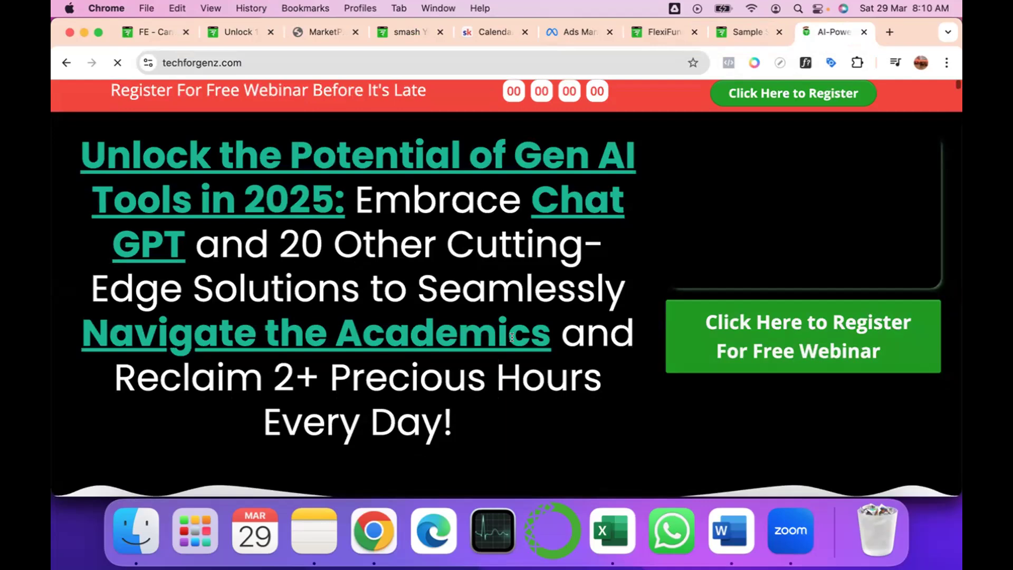
pyautogui.scroll(-5, 582, 160)
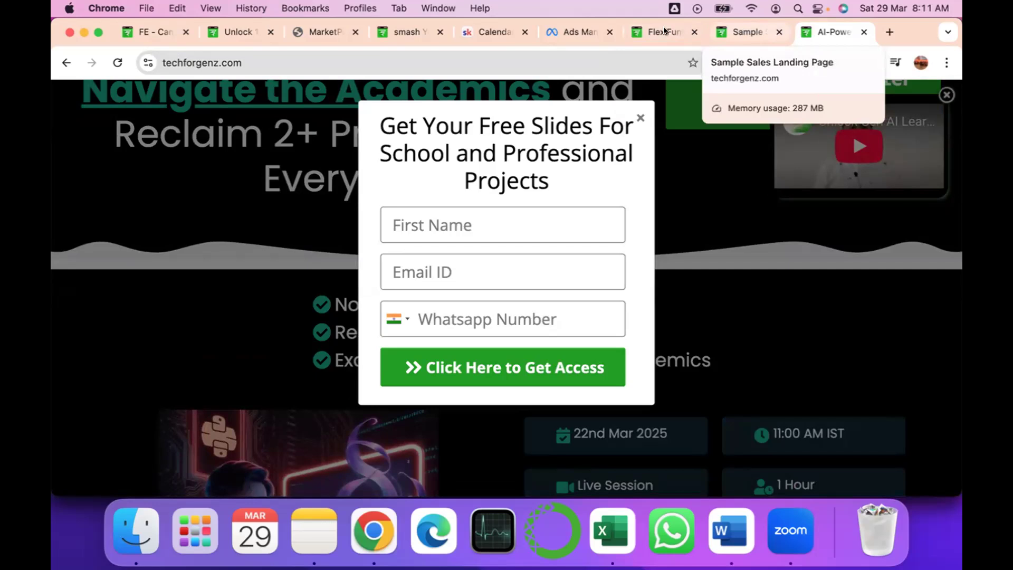
# Return to the page editor and create a new popup named "Sample" in the page's popup settings.
pyautogui.click(747, 32)
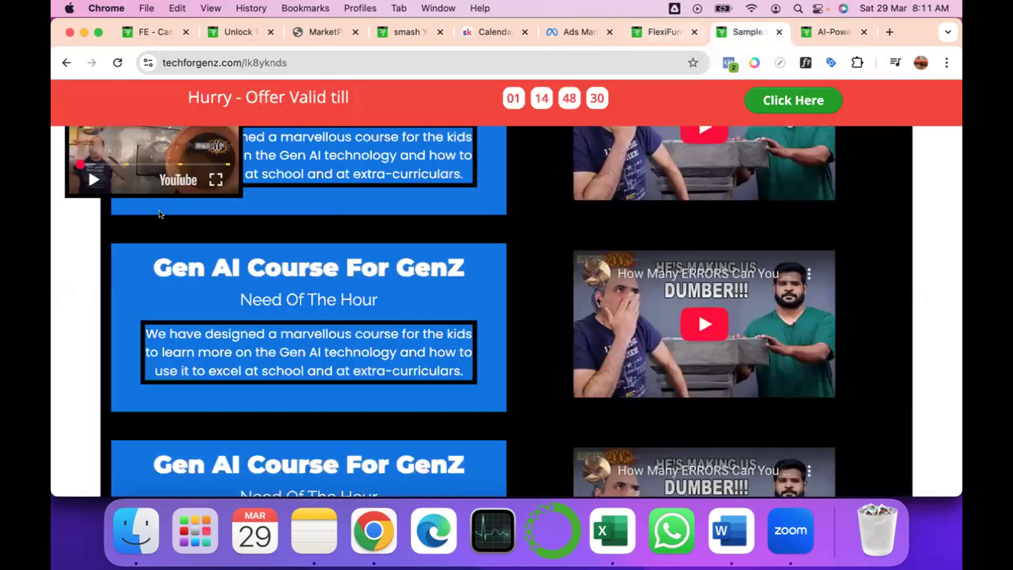
pyautogui.hotkey('ctrl', 'shift', 'Tab')
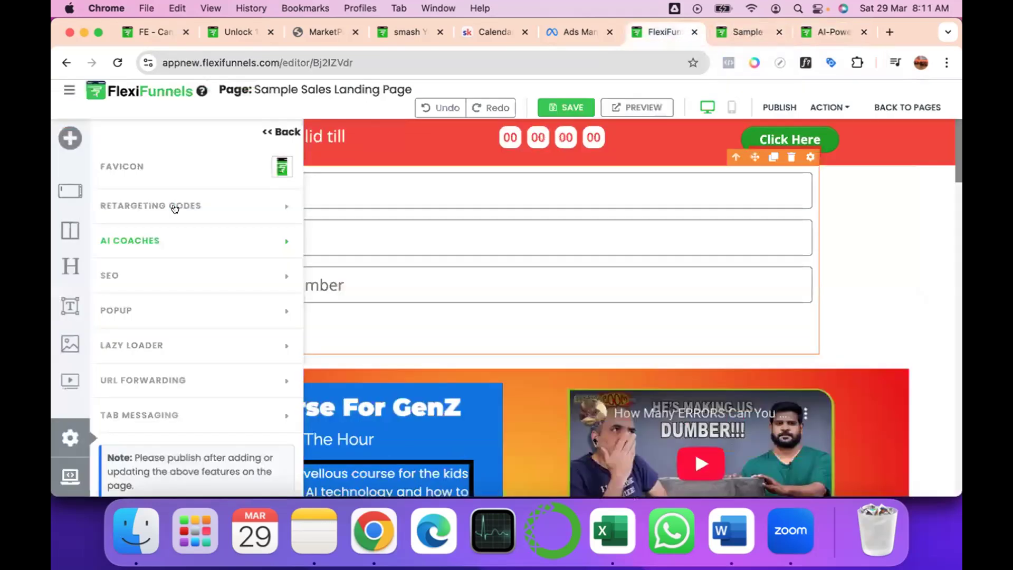
pyautogui.click(151, 311)
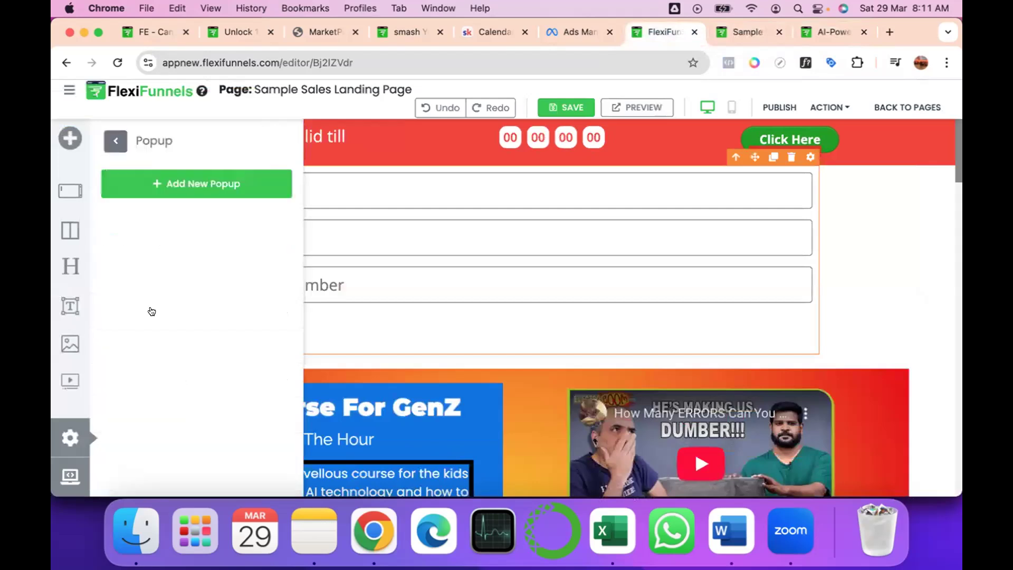
pyautogui.click(177, 185)
pyautogui.write('Sample')
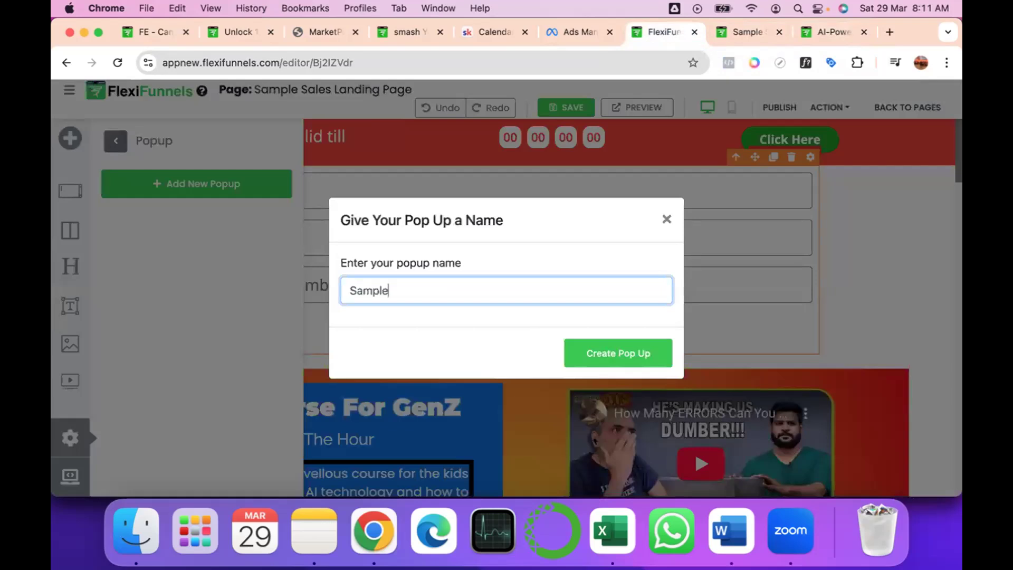
pyautogui.click(624, 353)
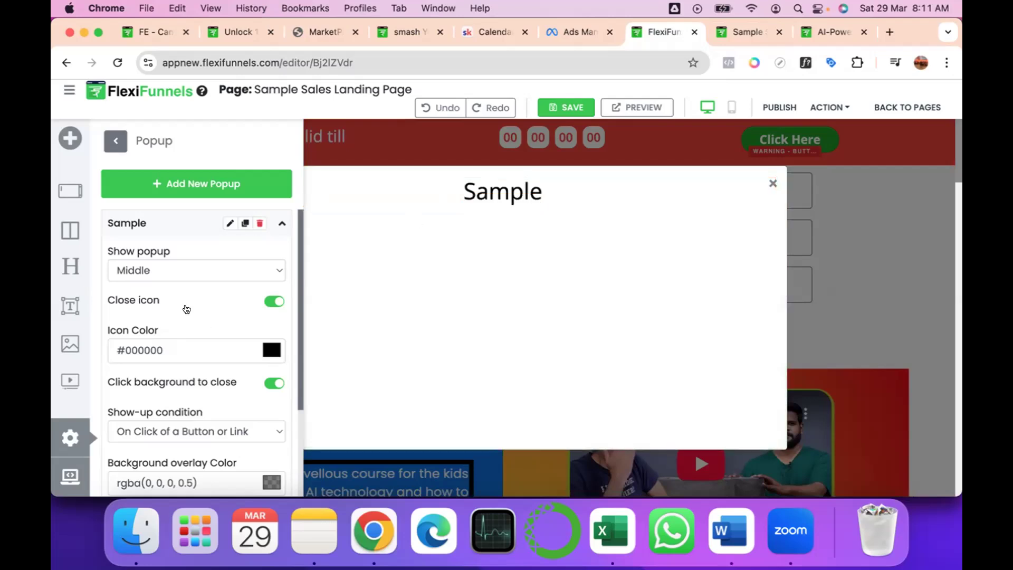
# Add a Sub Headline element and a Paragraph element below the headline in the Sample popup.
pyautogui.scroll(-2, 191, 367)
pyautogui.scroll(-2, 191, 368)
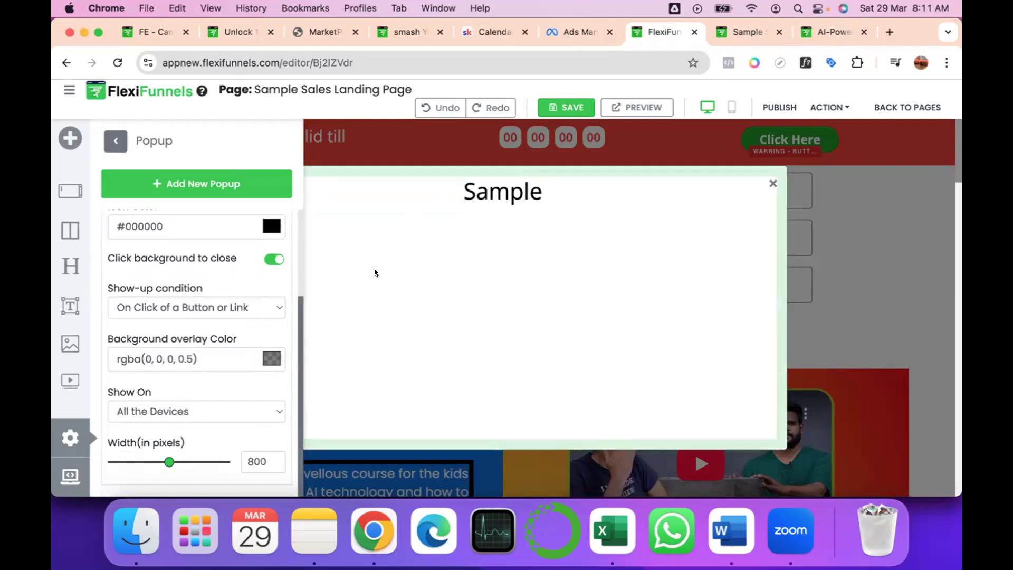
pyautogui.moveTo(488, 200)
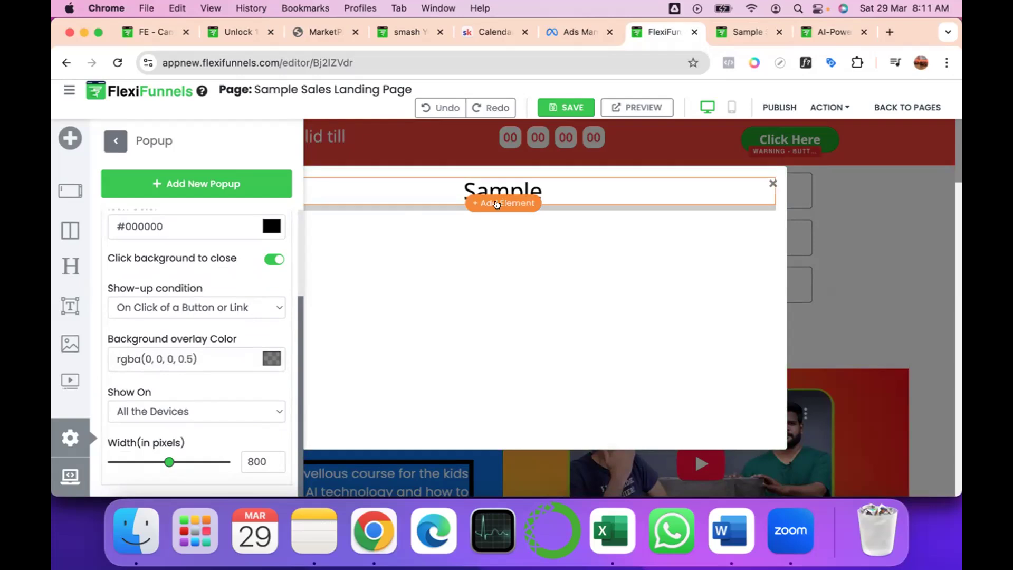
pyautogui.click(496, 204)
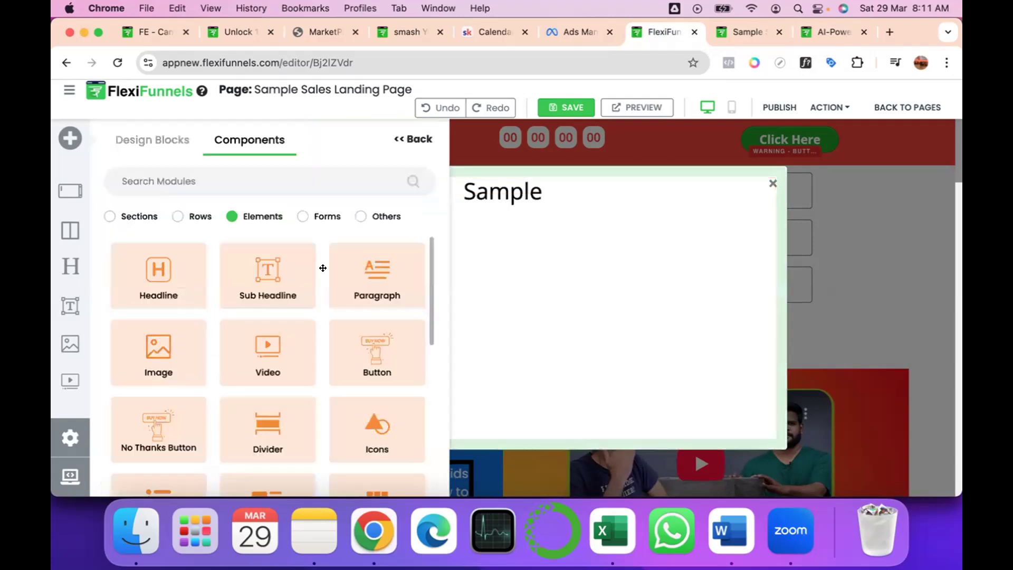
pyautogui.moveTo(256, 268); pyautogui.dragTo(497, 225)
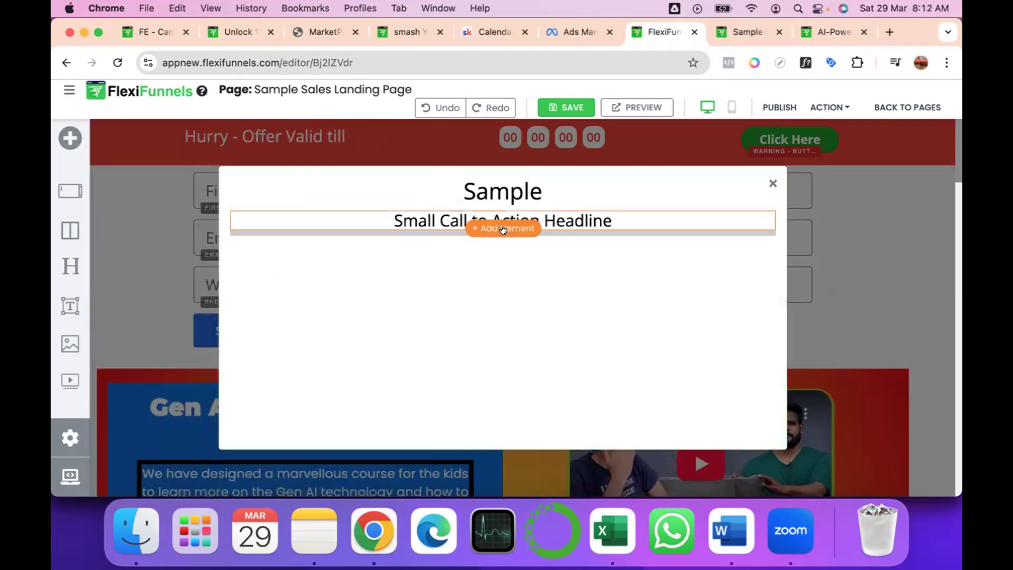
pyautogui.moveTo(389, 290); pyautogui.dragTo(497, 292)
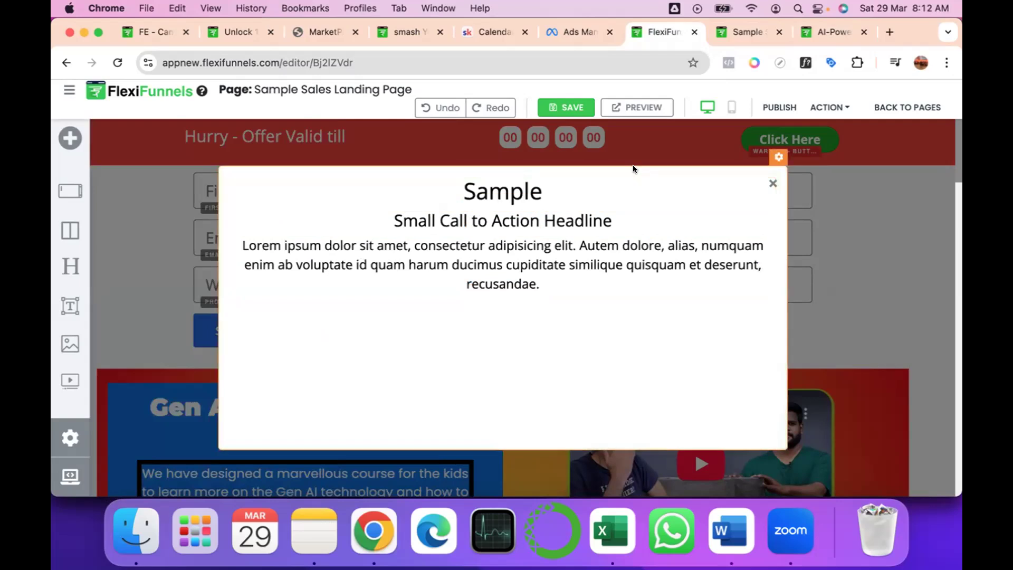
# Set the background colour of the popup's "Sample" headline to pink #F06292, then close its style settings and the popup.
pyautogui.click(684, 184)
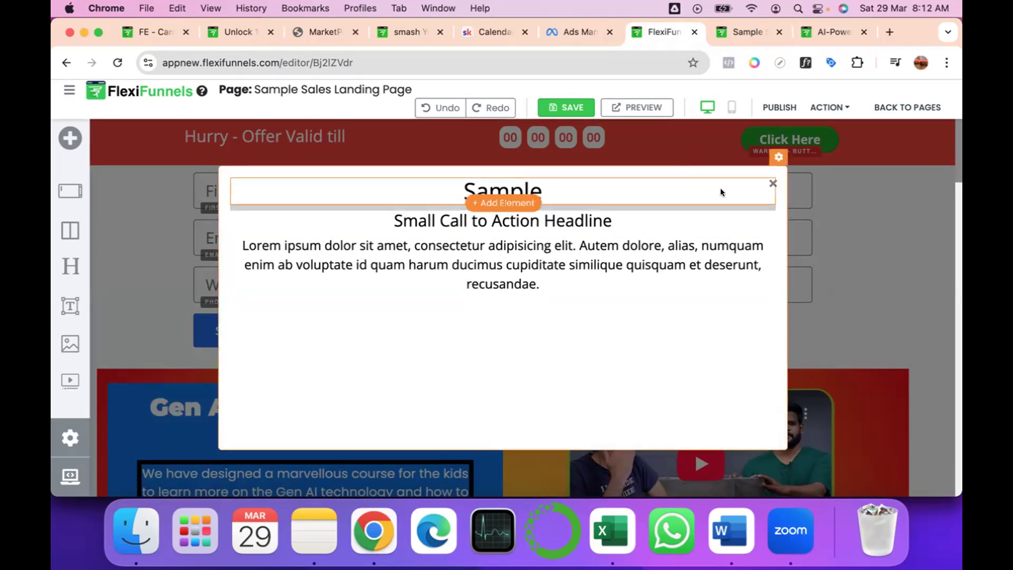
pyautogui.moveTo(720, 187)
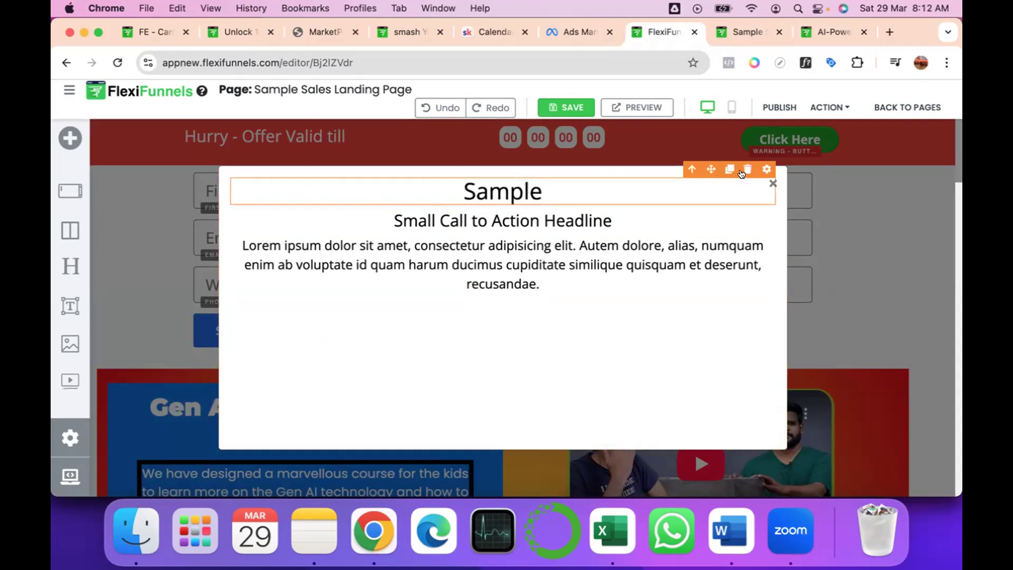
pyautogui.click(767, 169)
pyautogui.click(768, 171)
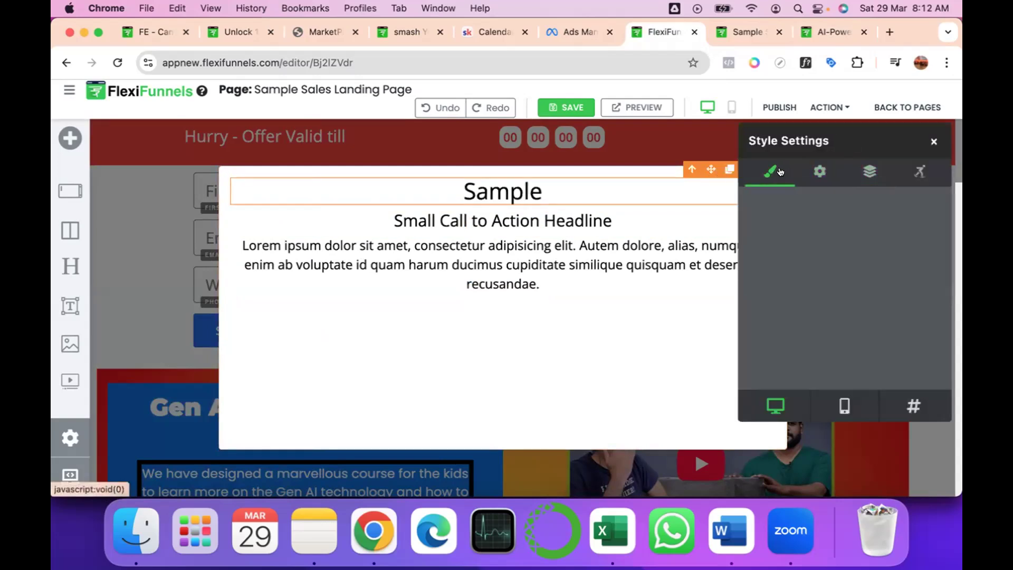
pyautogui.scroll(10, 787, 239)
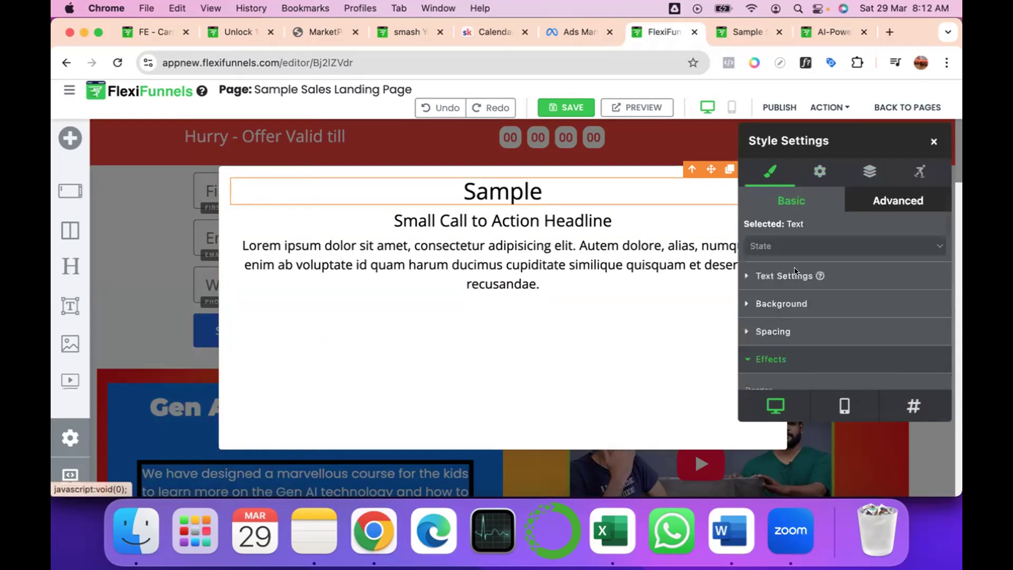
pyautogui.click(760, 300)
pyautogui.scroll(-4, 761, 299)
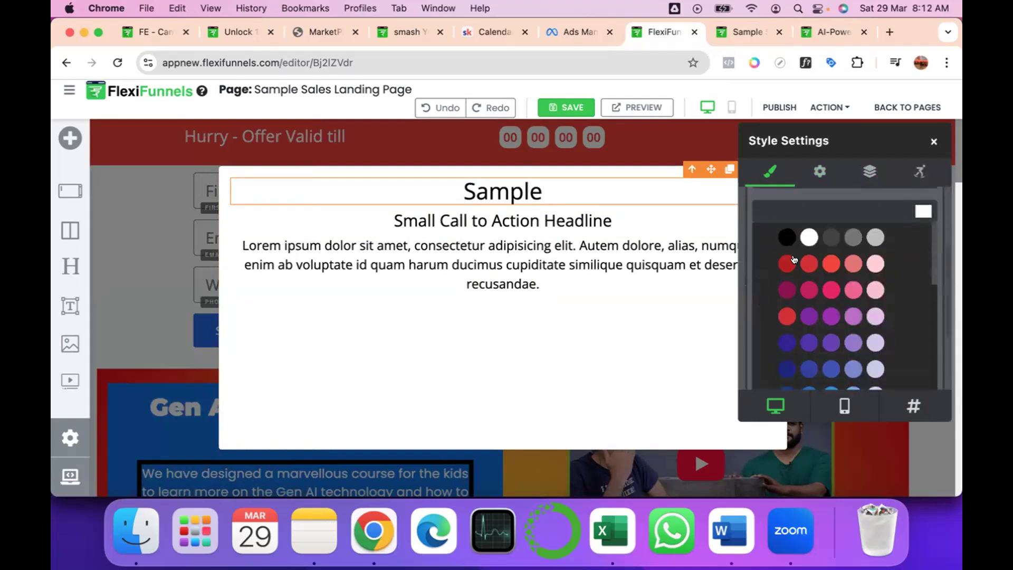
pyautogui.click(787, 230)
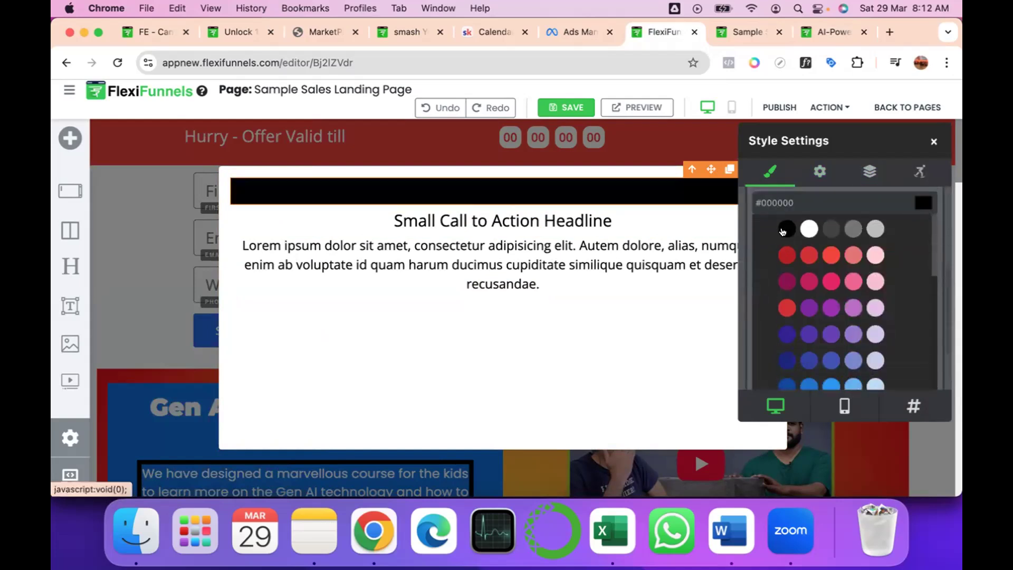
pyautogui.click(853, 281)
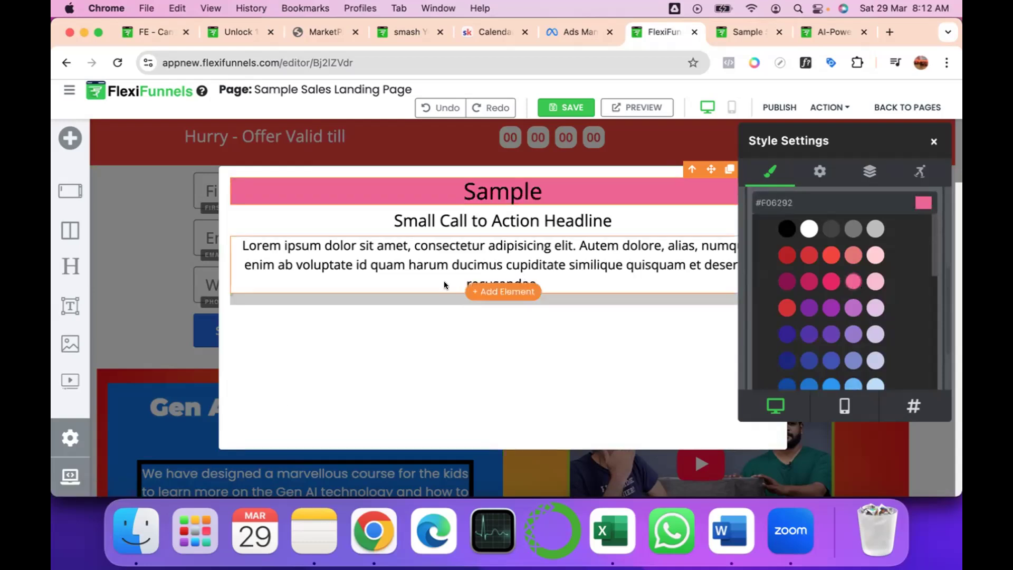
pyautogui.scroll(-3, 444, 285)
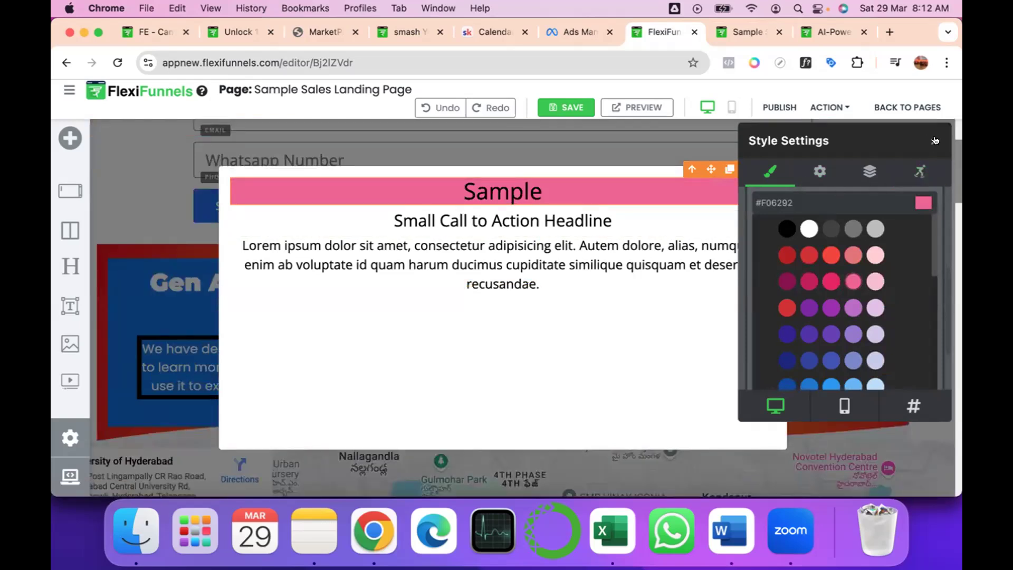
pyautogui.click(932, 140)
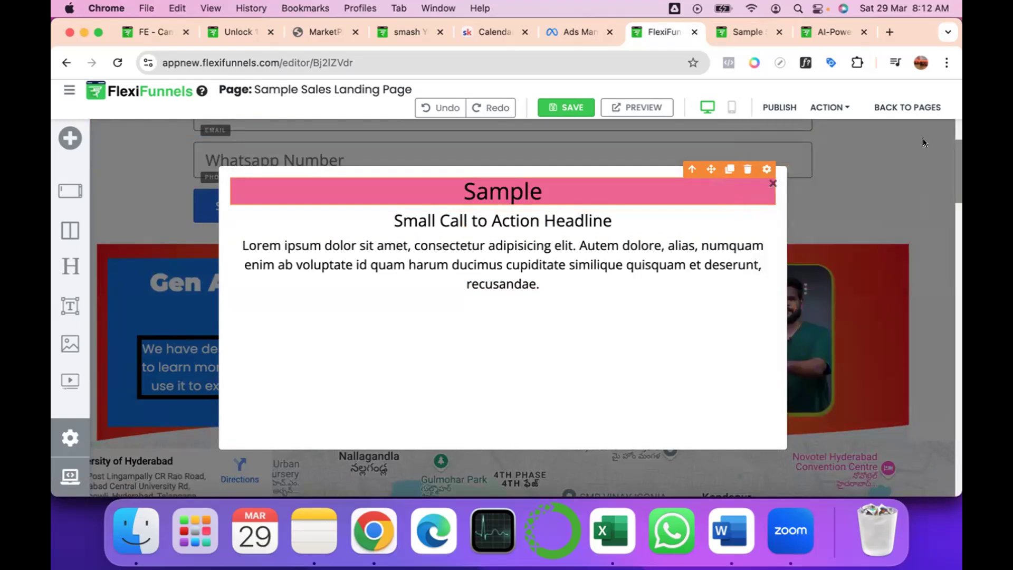
pyautogui.scroll(3, 467, 291)
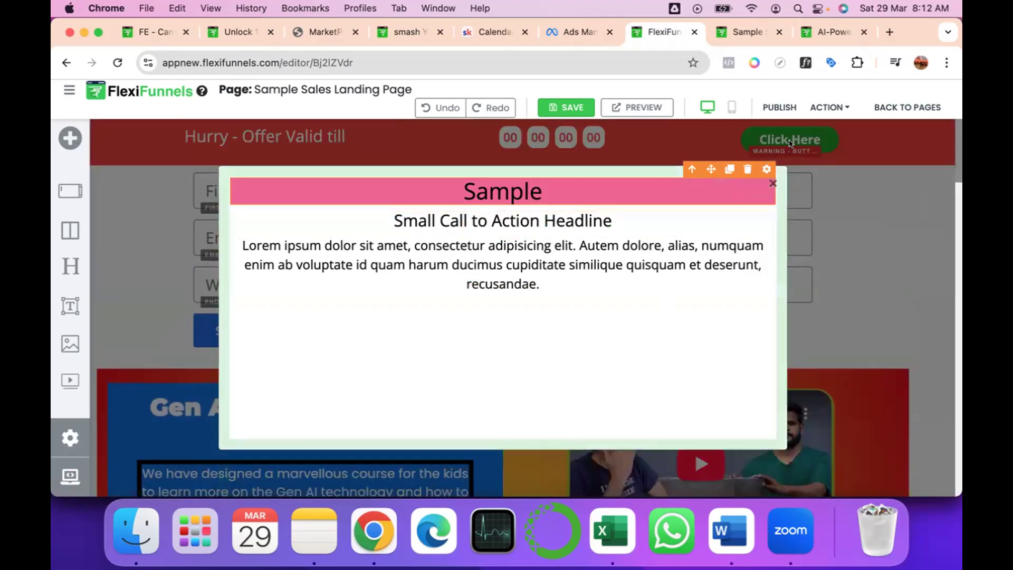
pyautogui.click(780, 167)
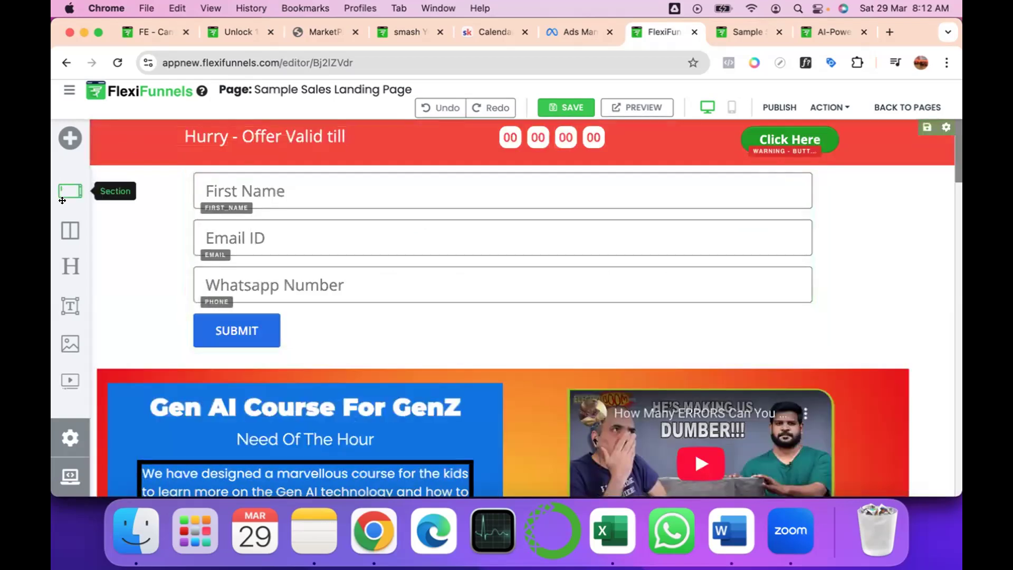
# Reopen the page's popup settings, check the Sample popup's name without changing it, and expand its display options.
pyautogui.click(62, 440)
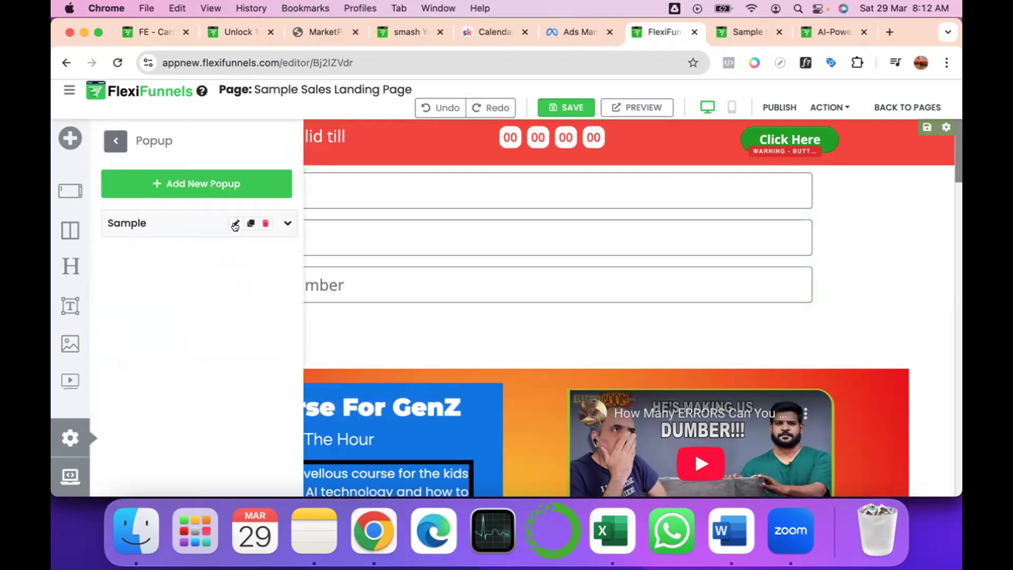
pyautogui.click(234, 224)
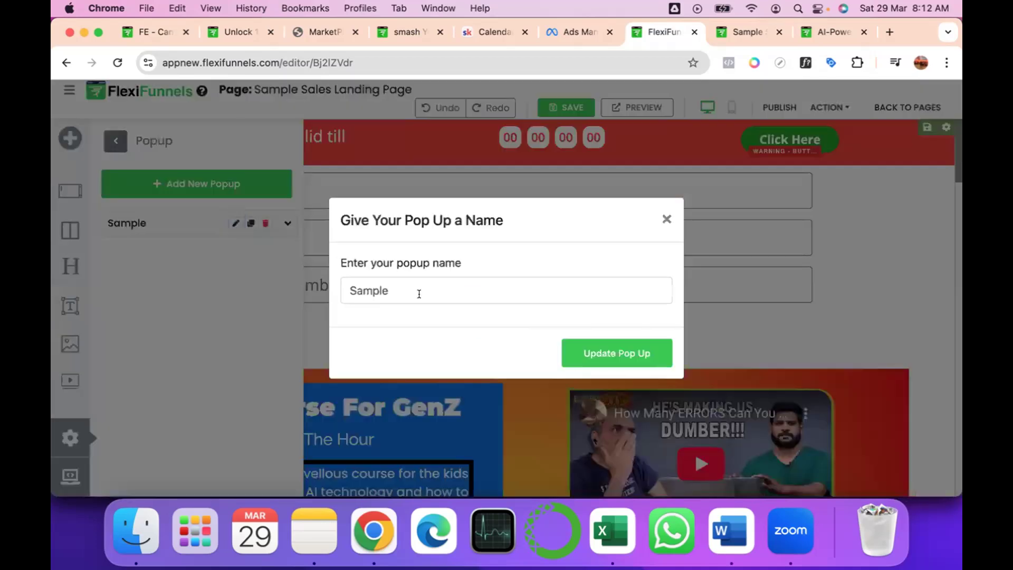
pyautogui.click(632, 348)
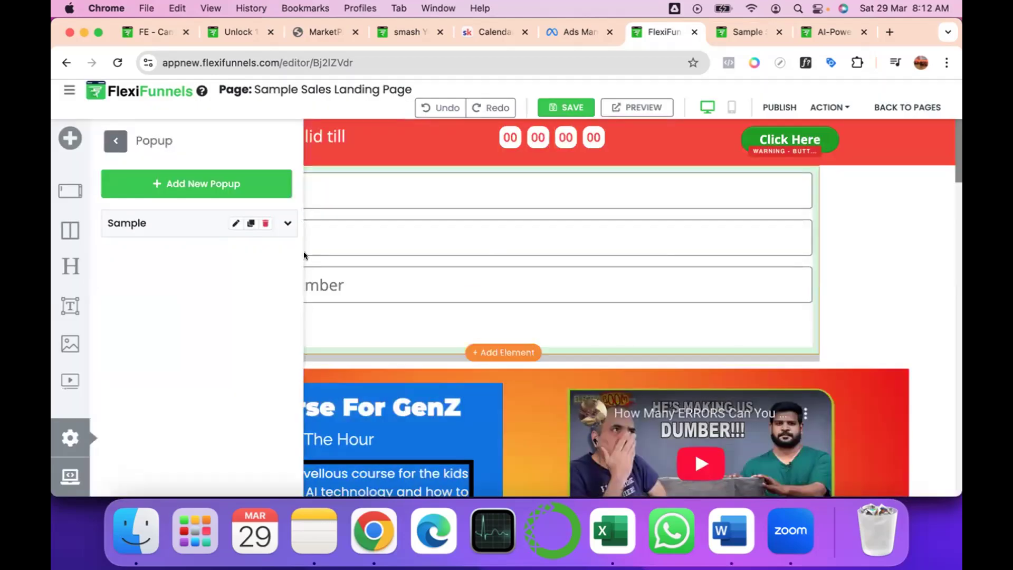
pyautogui.click(232, 224)
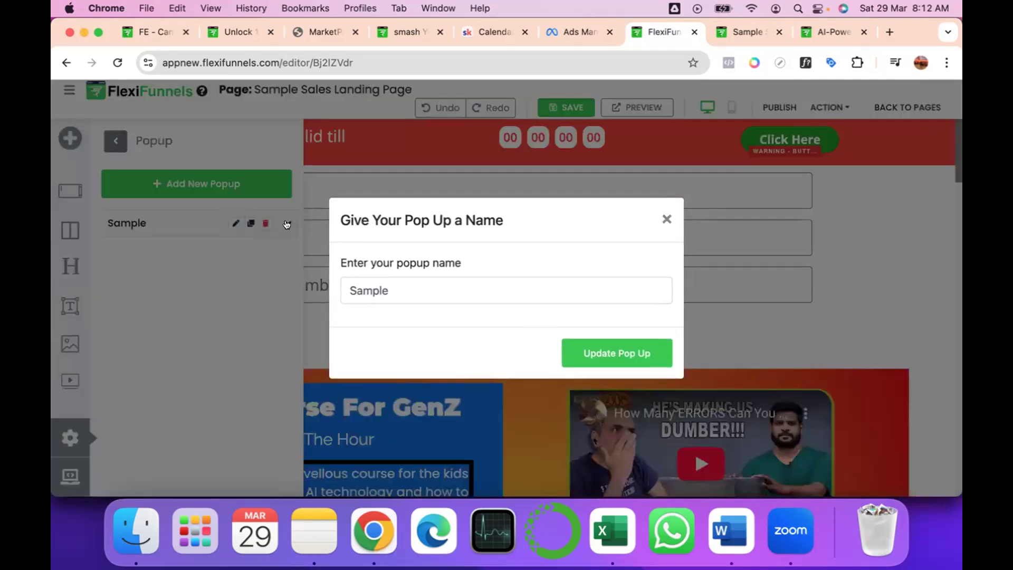
pyautogui.click(631, 353)
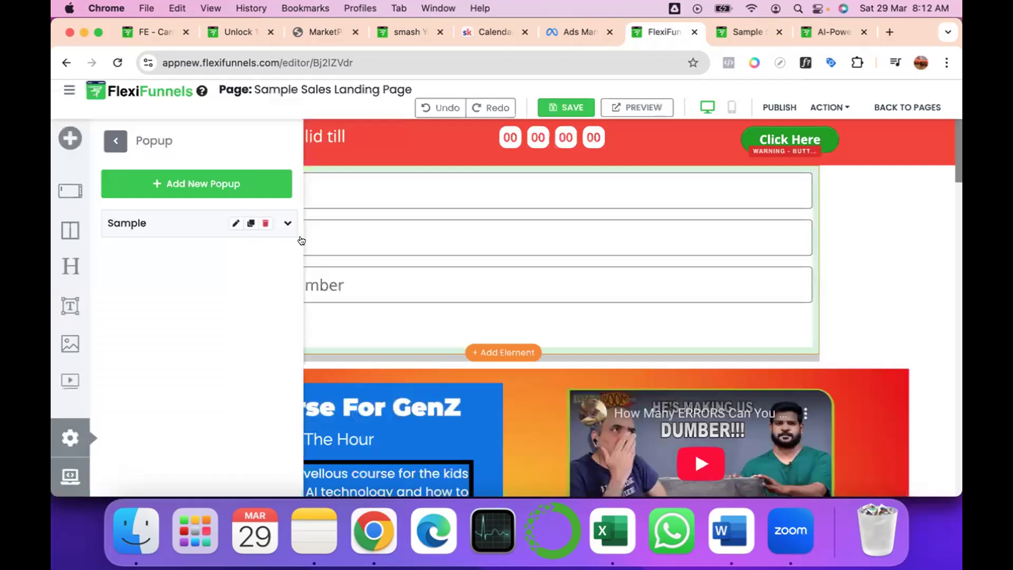
pyautogui.click(287, 223)
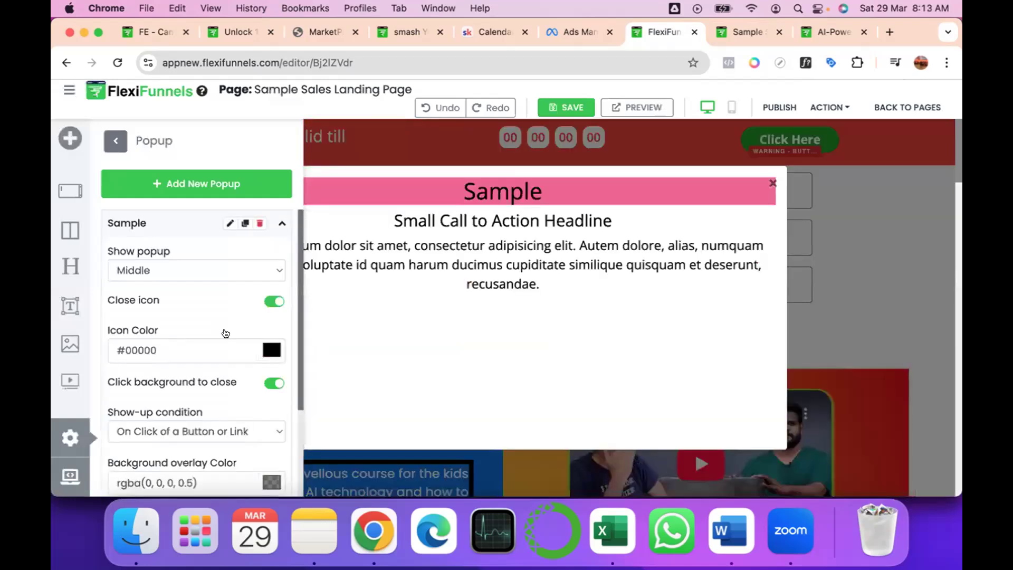
# Set the Sample popup's show-up condition to After X time on page with a time duration of 120 seconds.
pyautogui.scroll(-2, 224, 321)
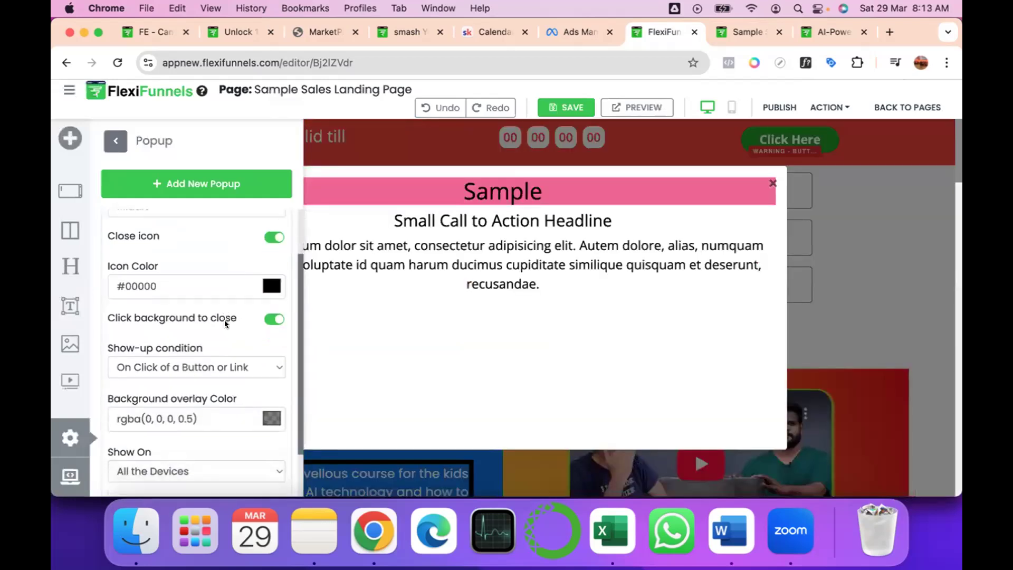
pyautogui.scroll(-2, 217, 320)
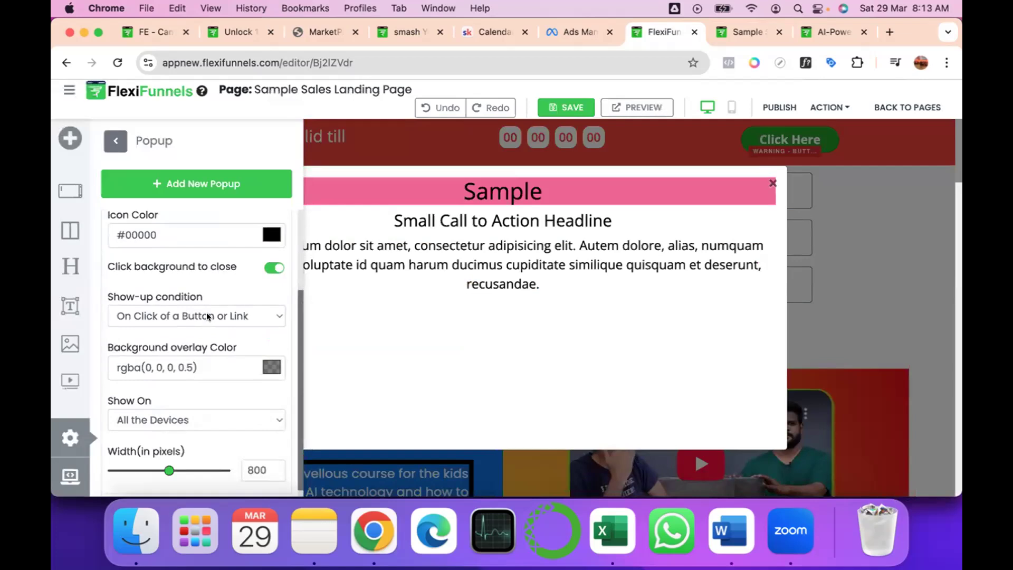
pyautogui.click(214, 314)
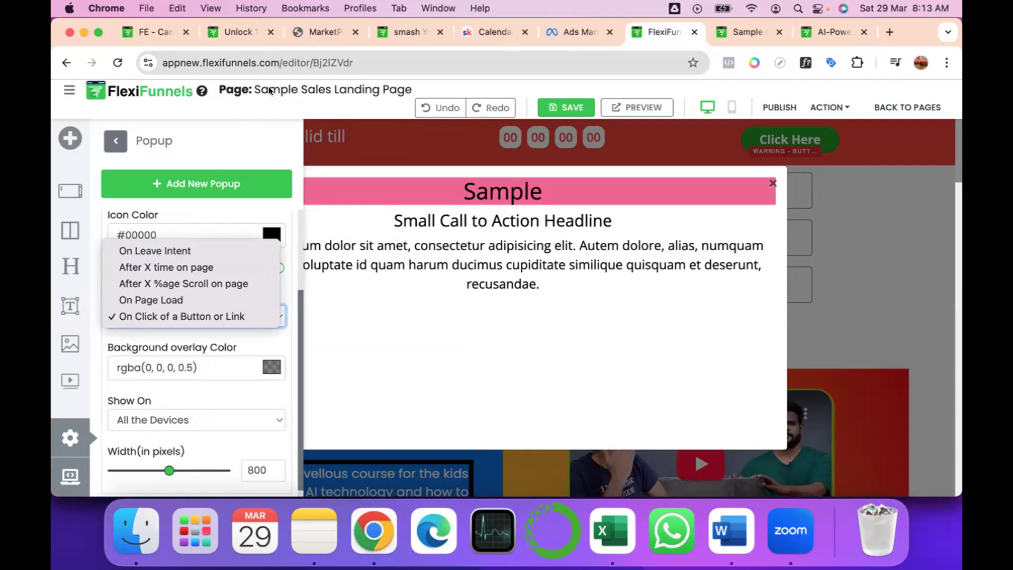
pyautogui.click(193, 268)
pyautogui.click(168, 363)
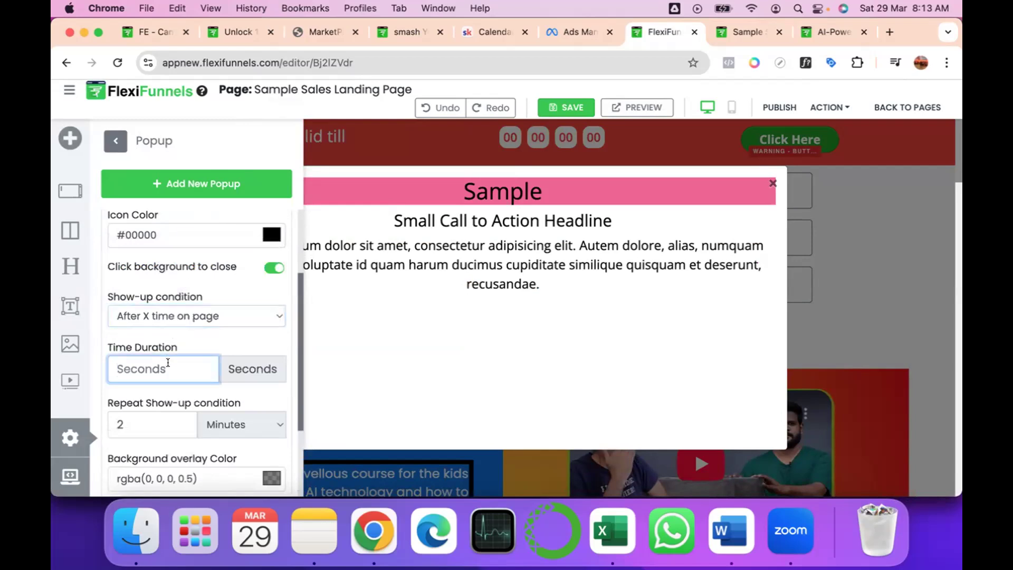
pyautogui.write('120')
pyautogui.scroll(-2, 177, 417)
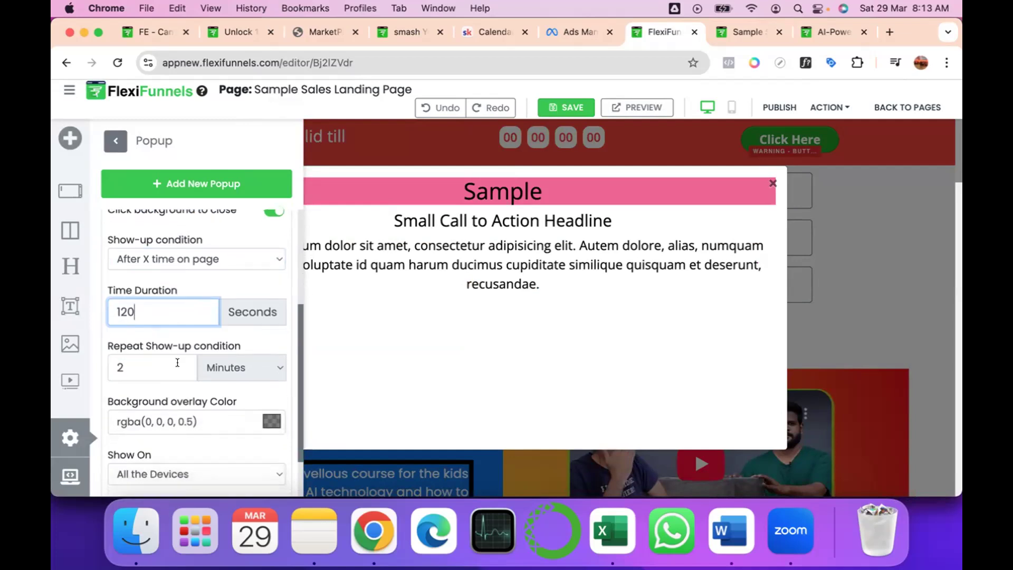
pyautogui.click(180, 362)
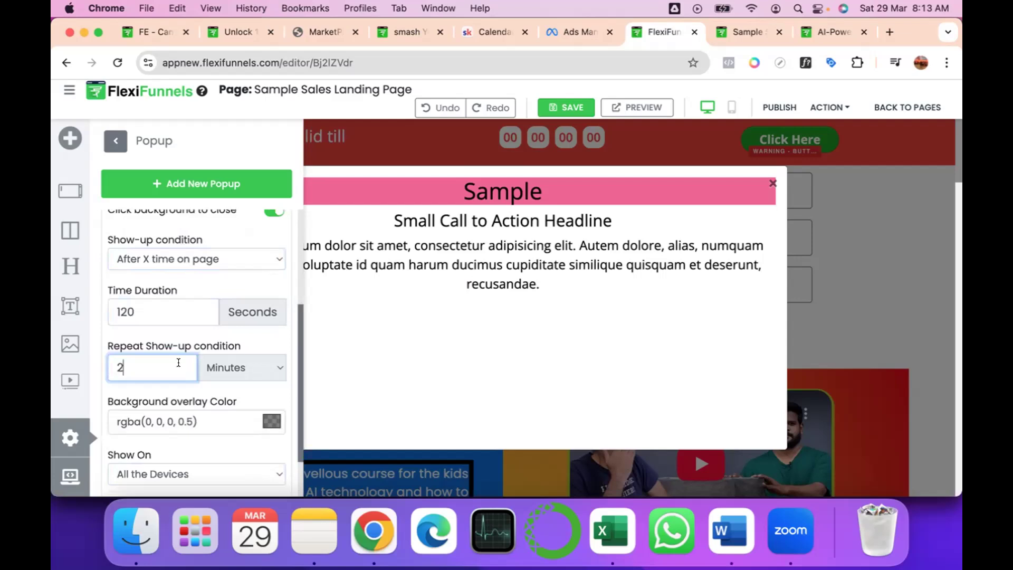
# Switch the popup's show-up condition to After X %age Scroll on page with a scroll percentage of 50.
pyautogui.click(274, 256)
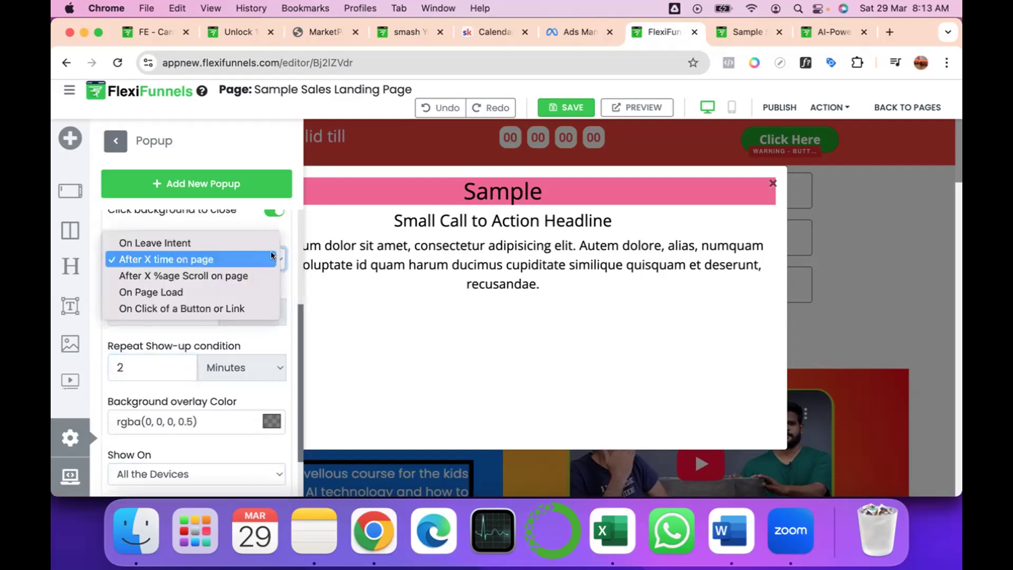
pyautogui.click(226, 273)
pyautogui.click(189, 307)
pyautogui.write('50')
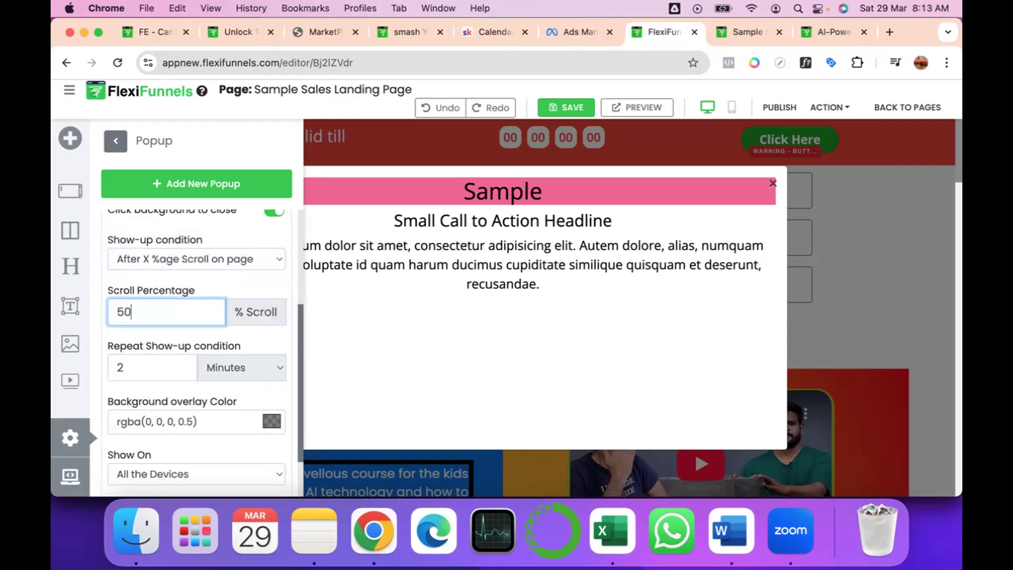
# Set the popup's show-up condition to On Click of a Button or Link, then close the page settings.
pyautogui.click(272, 259)
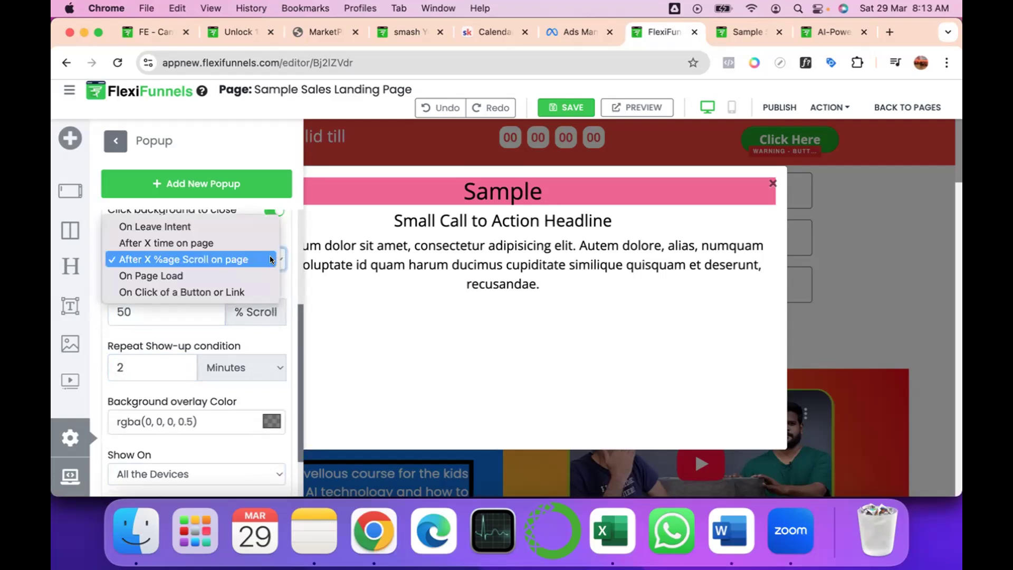
pyautogui.click(237, 294)
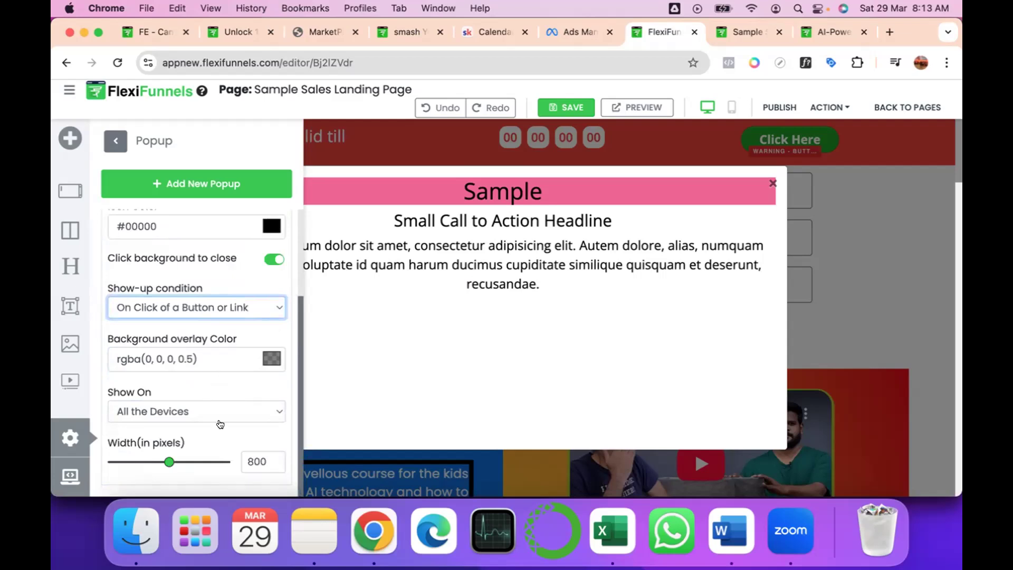
pyautogui.click(239, 303)
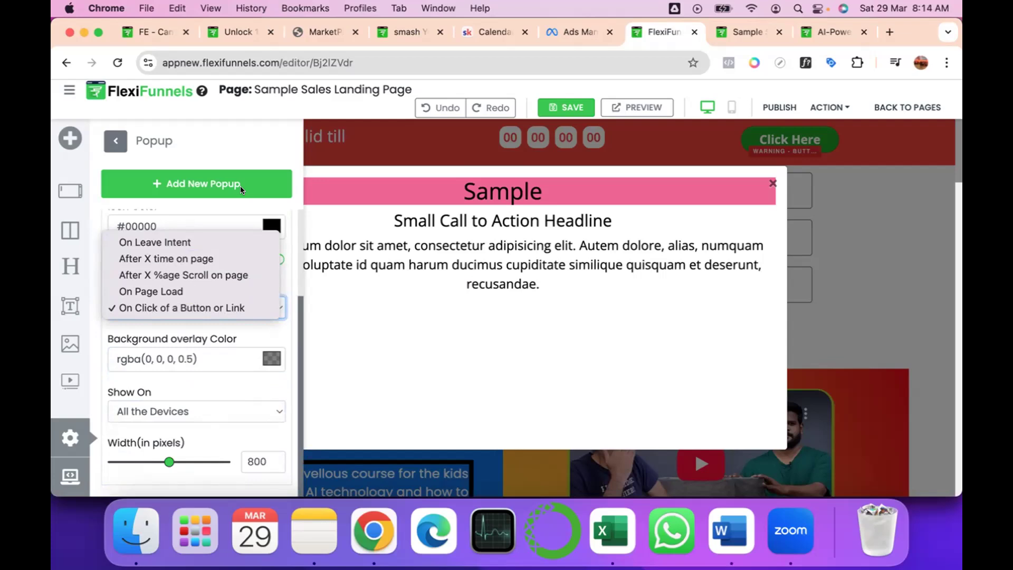
pyautogui.click(422, 143)
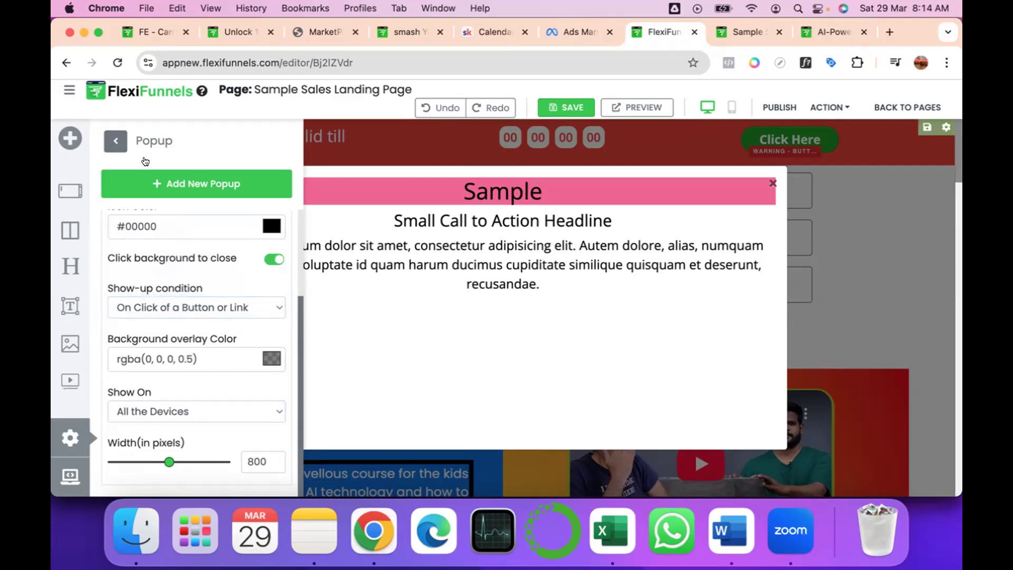
pyautogui.click(107, 136)
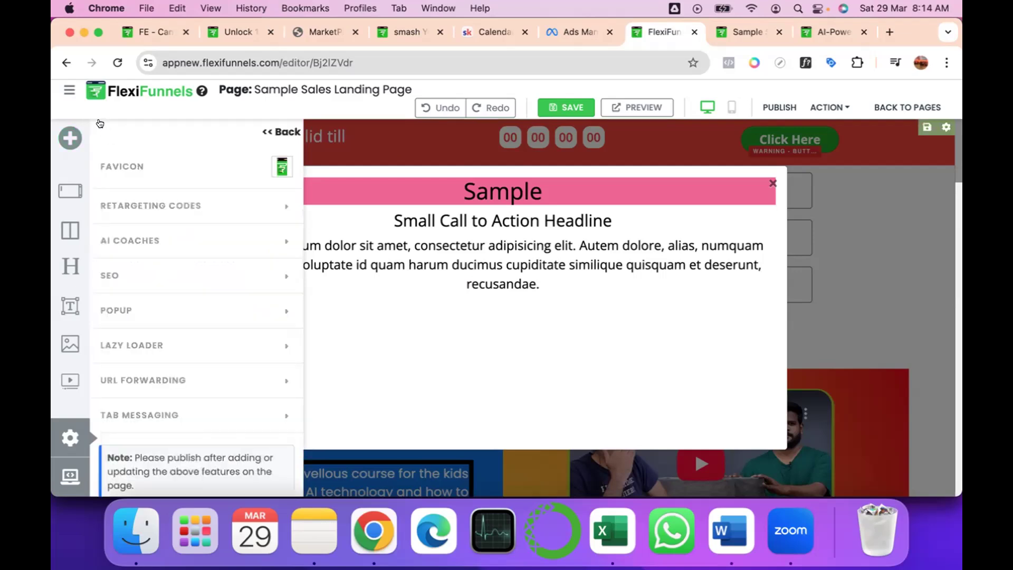
pyautogui.click(264, 132)
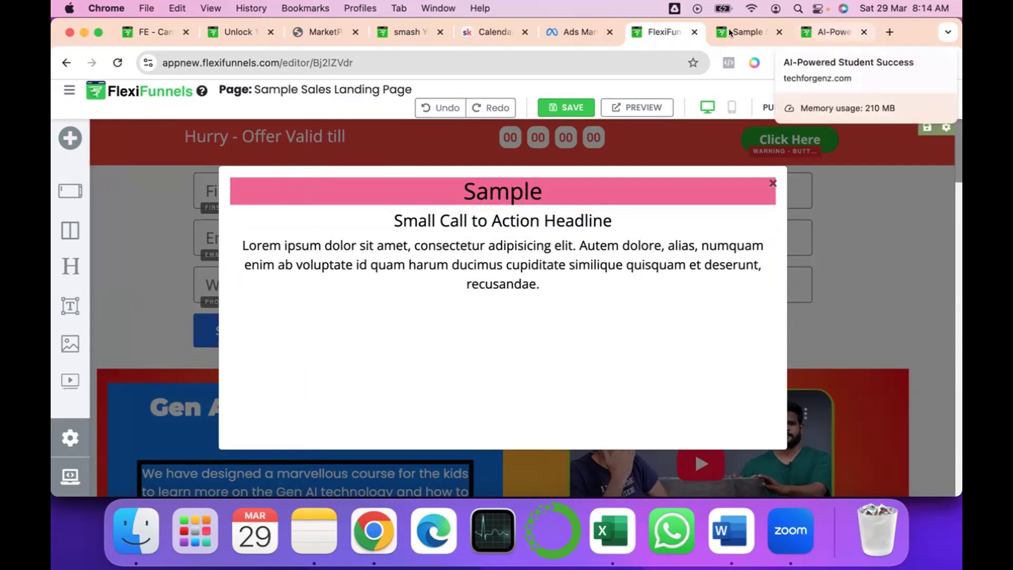
# Switch to the live techforgenz.com page, dismiss its free-slides popup, and review the header banner, hero section and webinar details.
pyautogui.click(821, 30)
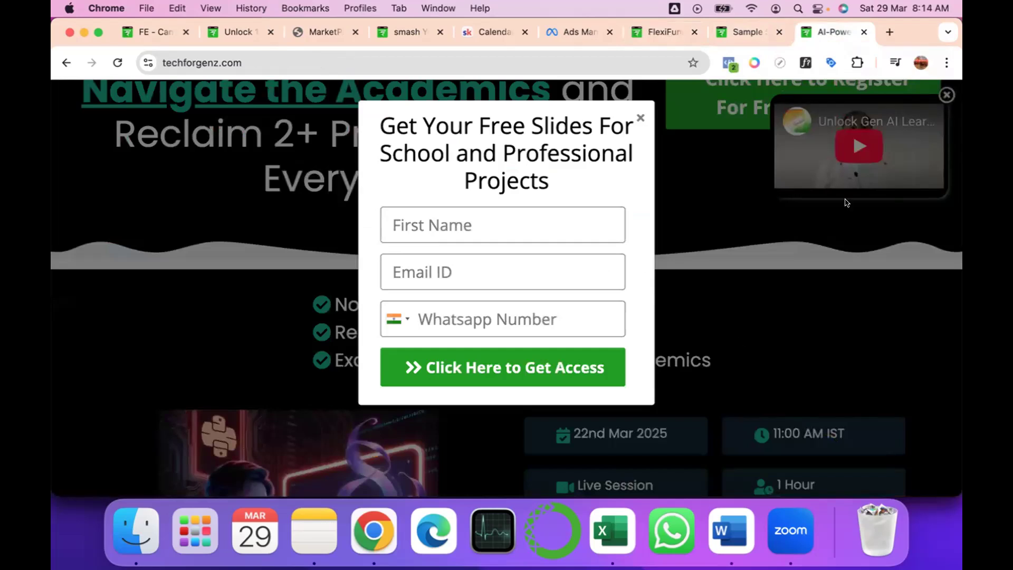
pyautogui.click(640, 117)
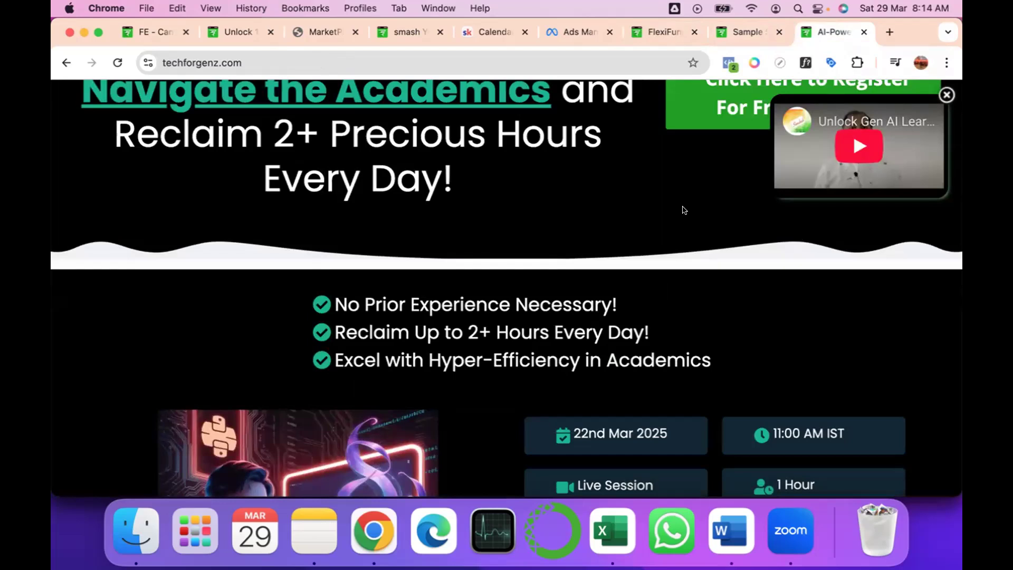
pyautogui.scroll(8, 685, 210)
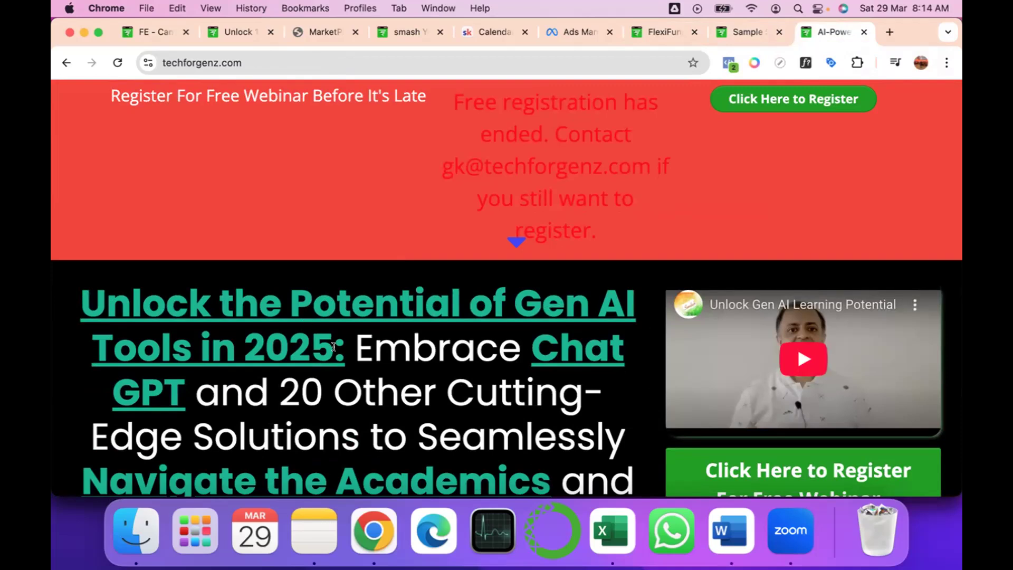
pyautogui.scroll(-10, 333, 347)
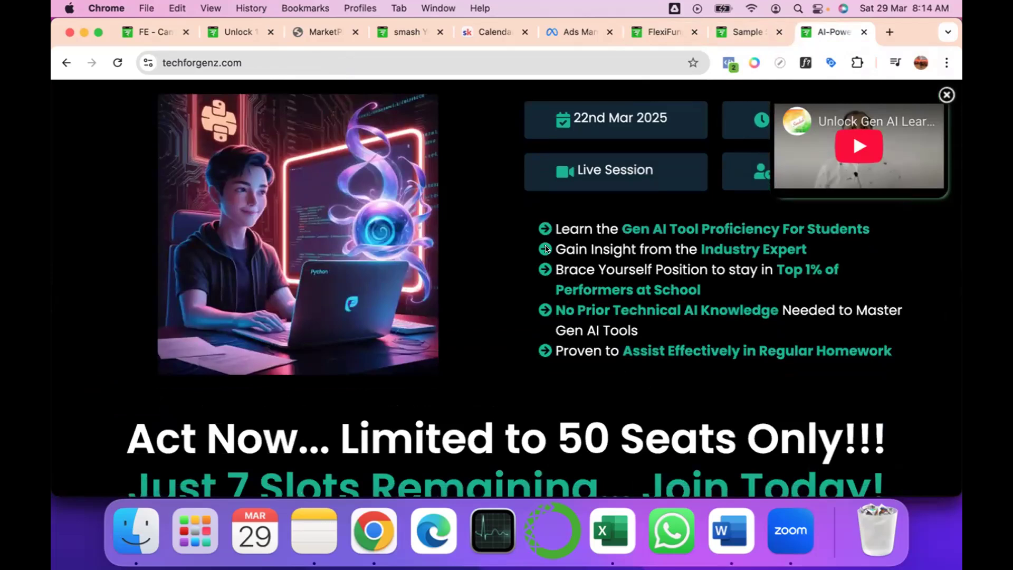
pyautogui.scroll(3, 546, 290)
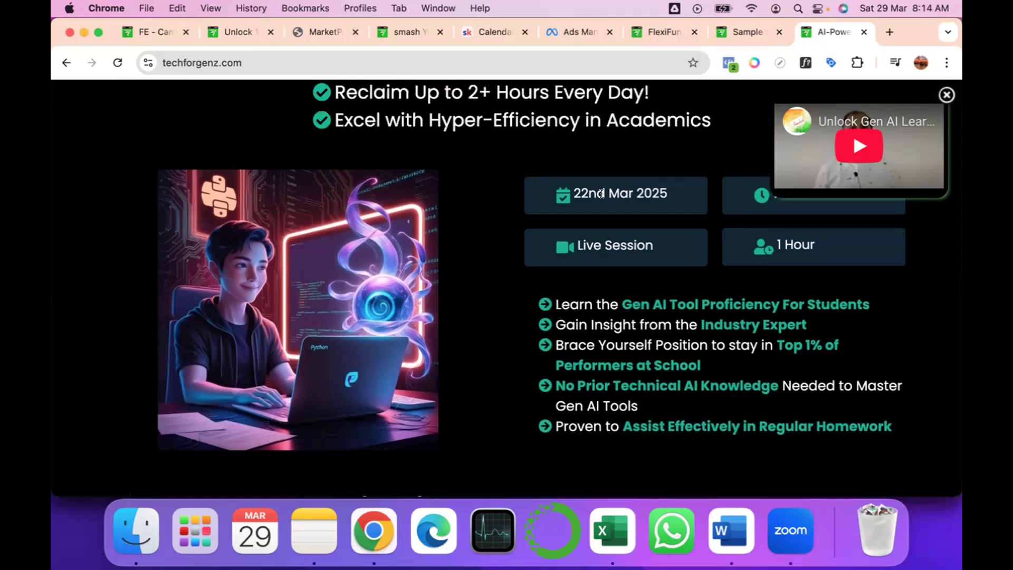
pyautogui.scroll(5, 601, 193)
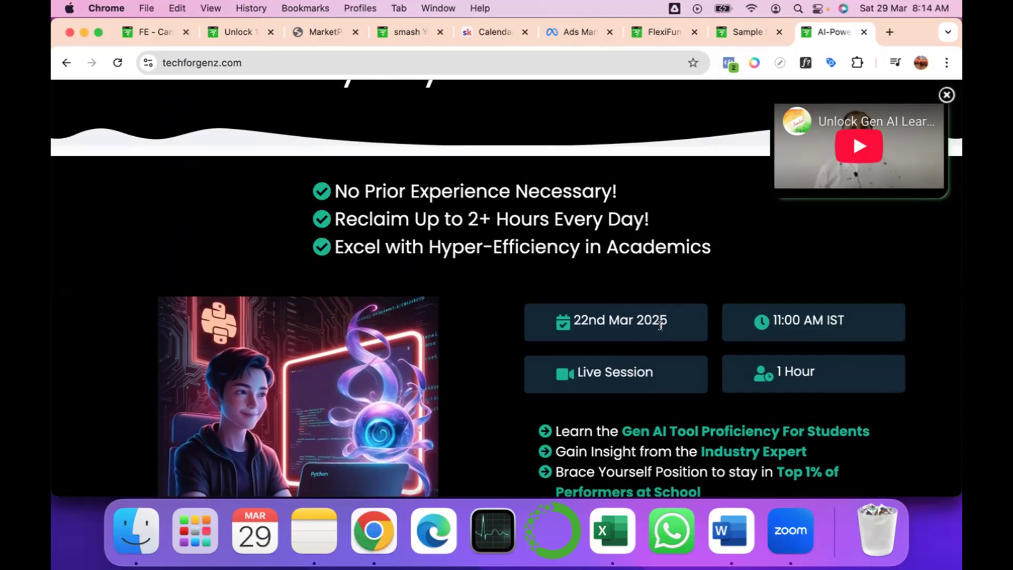
pyautogui.scroll(-1, 662, 330)
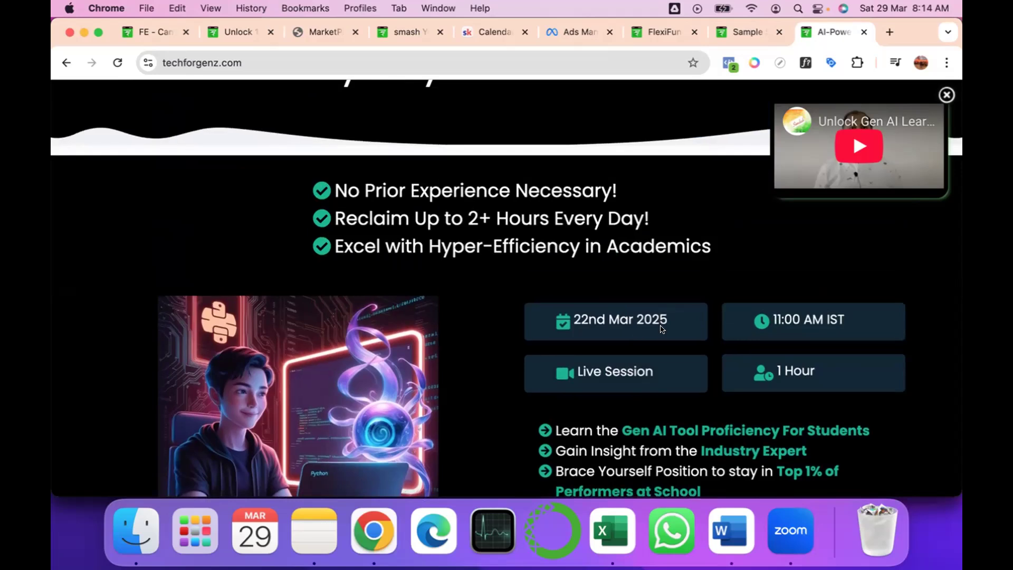
# Examine the techforgenz.com sections on course content, busy schedules and AI reliance, including their layouts and enrolment buttons.
pyautogui.scroll(-5, 661, 328)
pyautogui.scroll(-5, 661, 328)
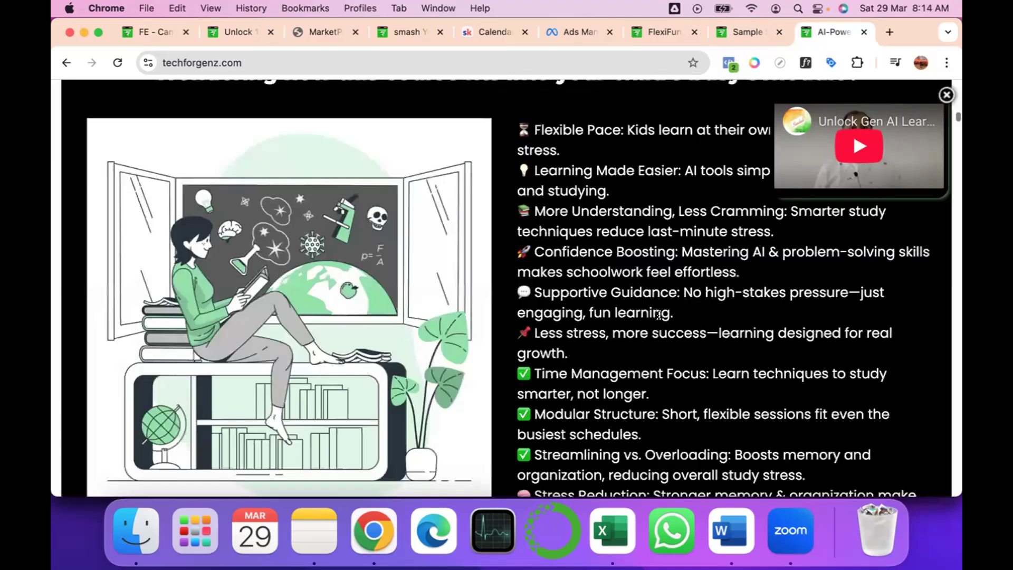
pyautogui.scroll(2, 658, 315)
pyautogui.scroll(4, 659, 315)
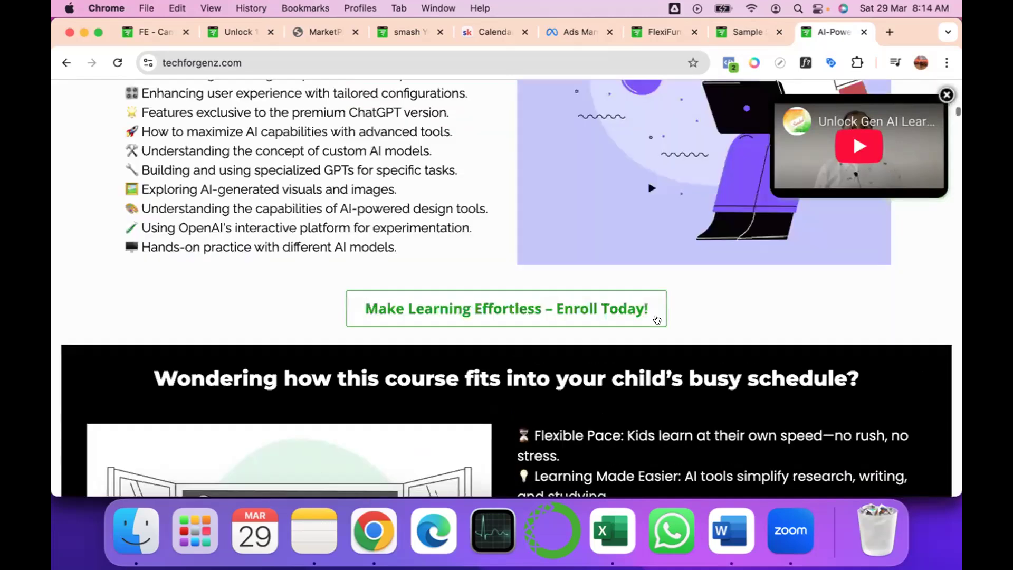
pyautogui.scroll(4, 656, 319)
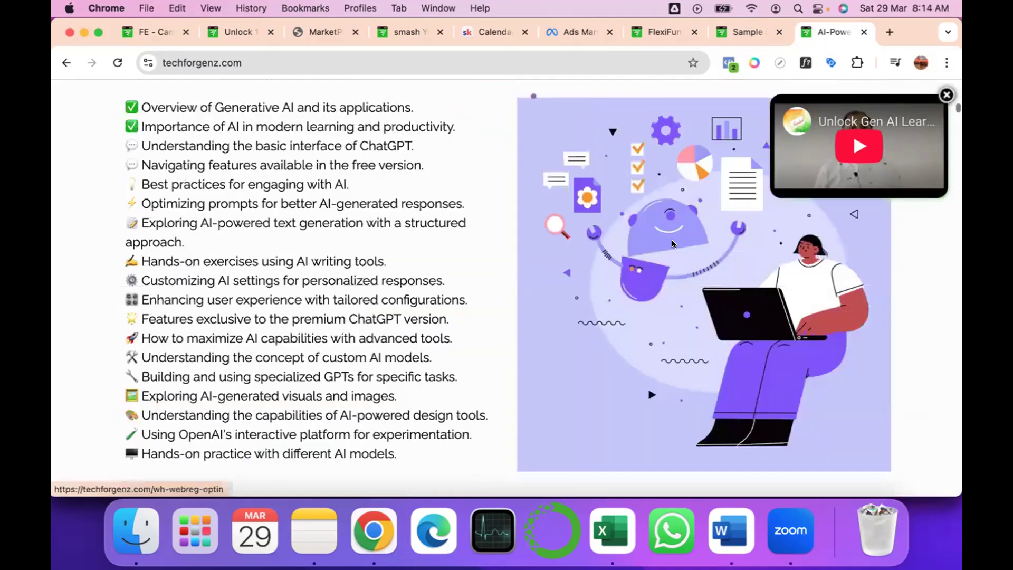
pyautogui.scroll(-10, 545, 337)
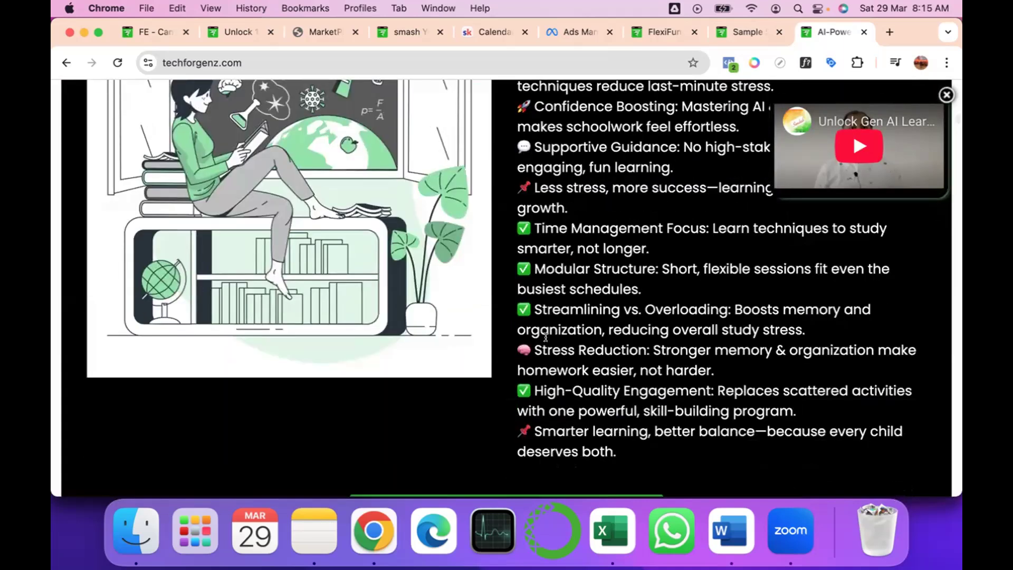
pyautogui.scroll(10, 546, 338)
pyautogui.scroll(-10, 453, 286)
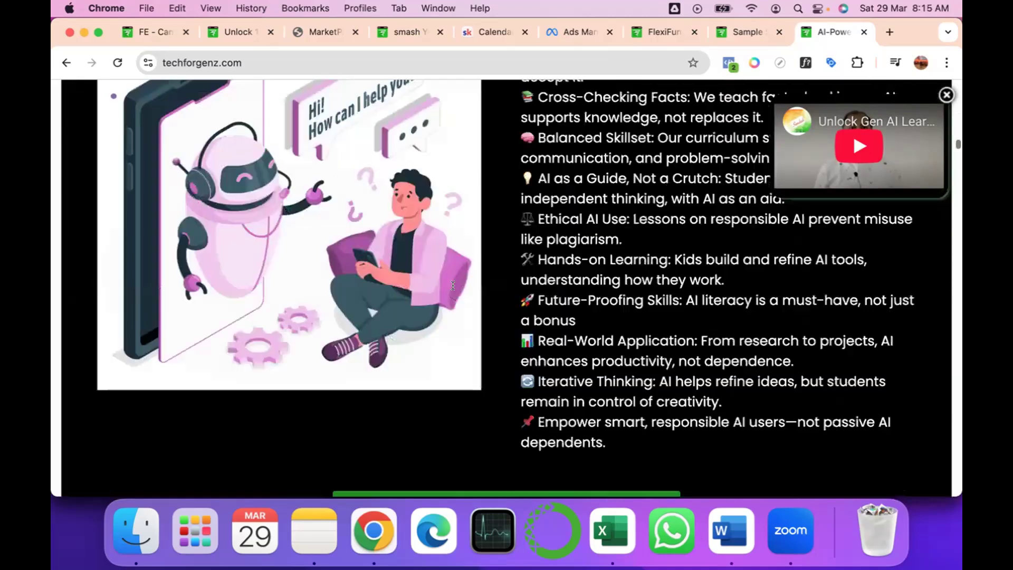
pyautogui.scroll(2, 452, 286)
pyautogui.scroll(3, 451, 285)
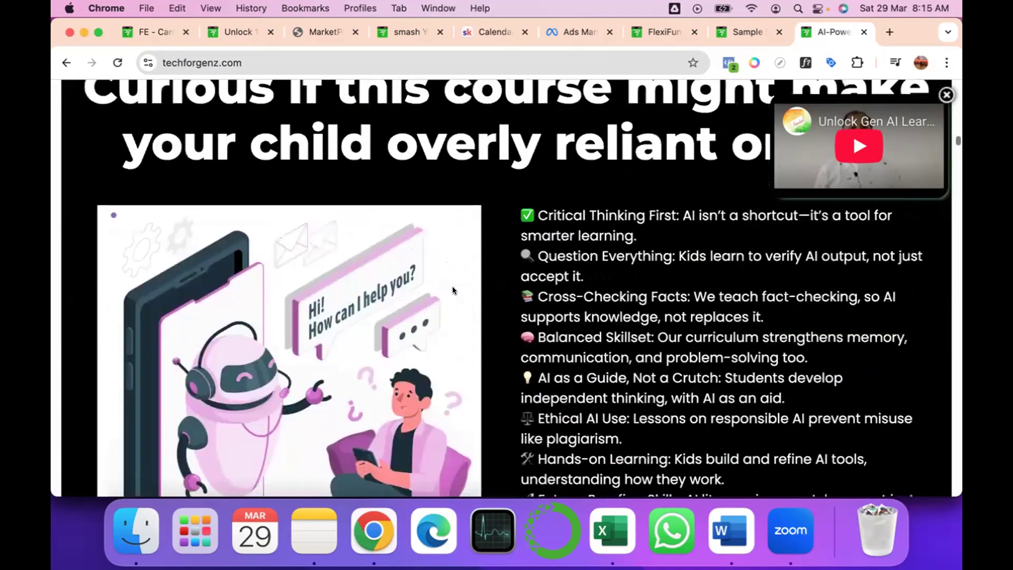
pyautogui.scroll(-8, 451, 286)
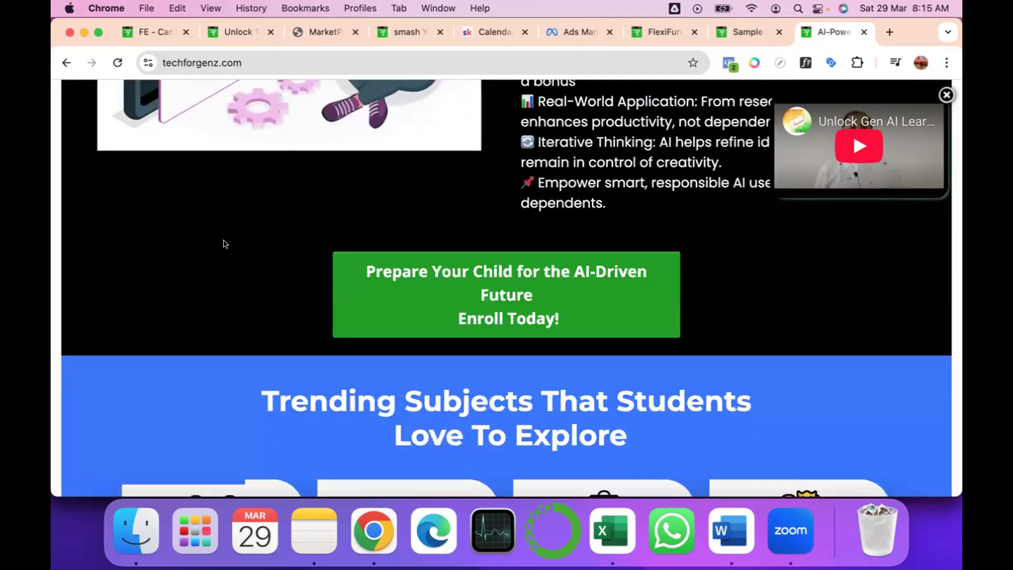
pyautogui.scroll(3, 224, 244)
pyautogui.scroll(6, 224, 244)
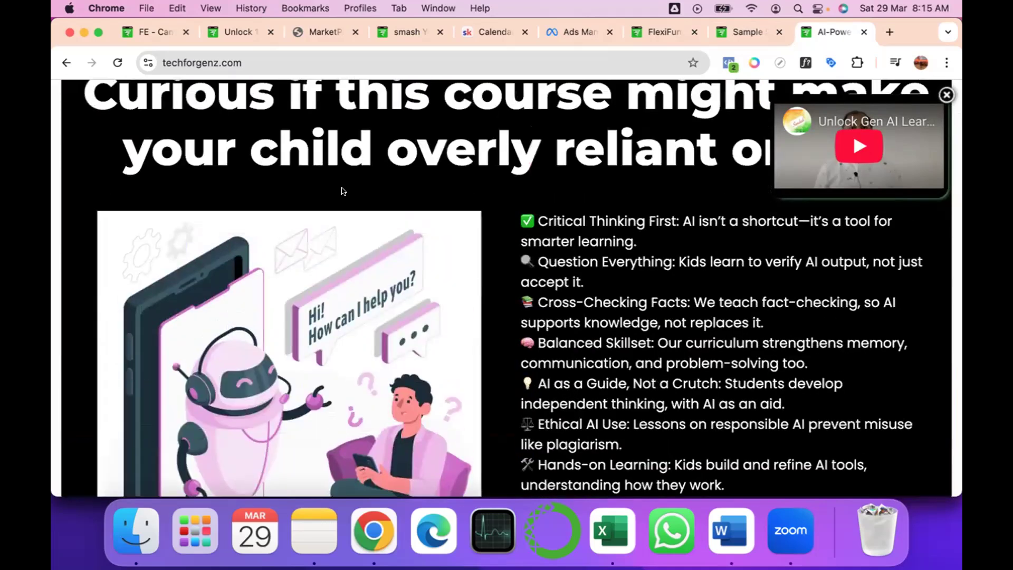
pyautogui.scroll(4, 180, 269)
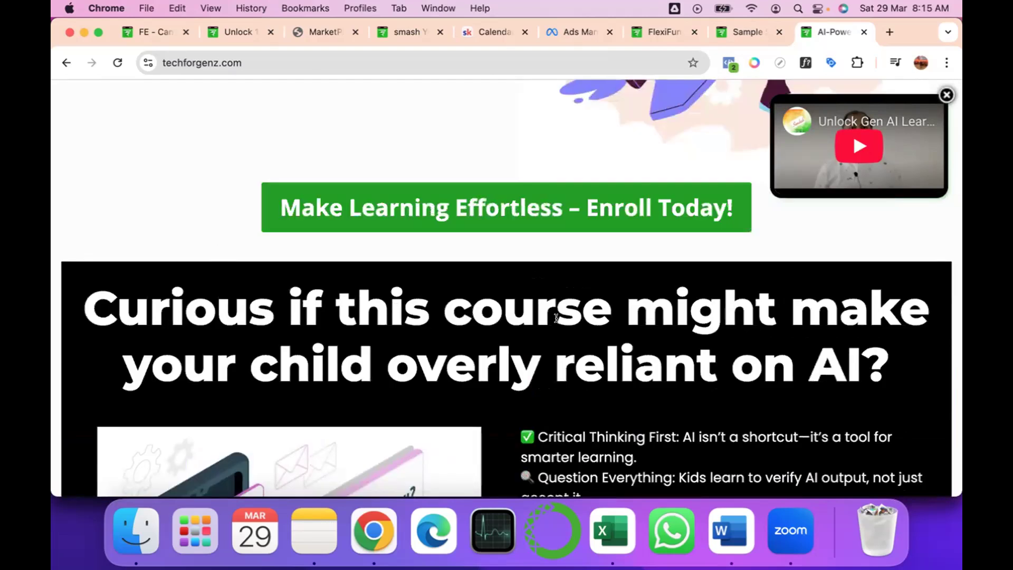
pyautogui.scroll(-12, 556, 317)
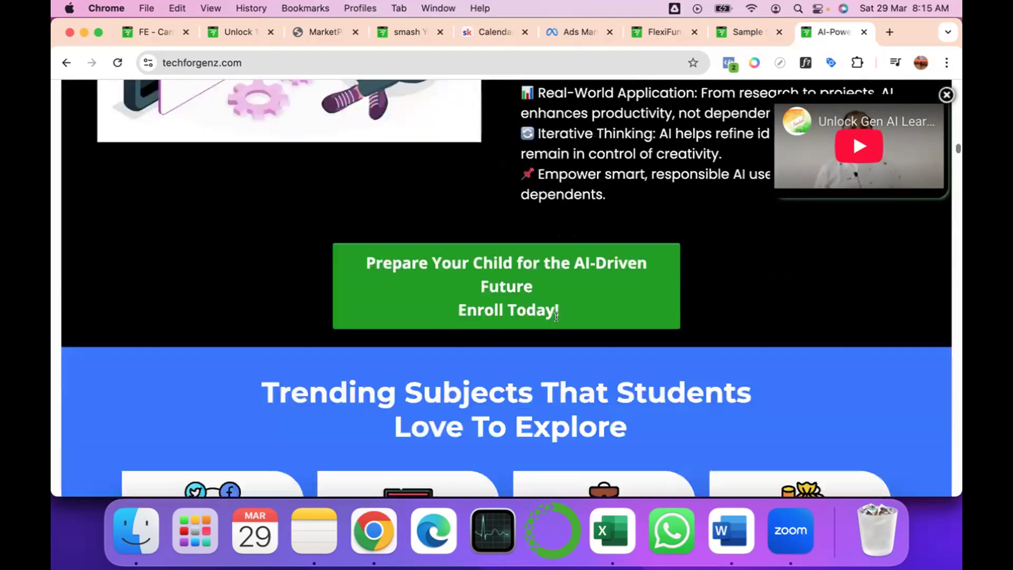
pyautogui.scroll(-2, 556, 317)
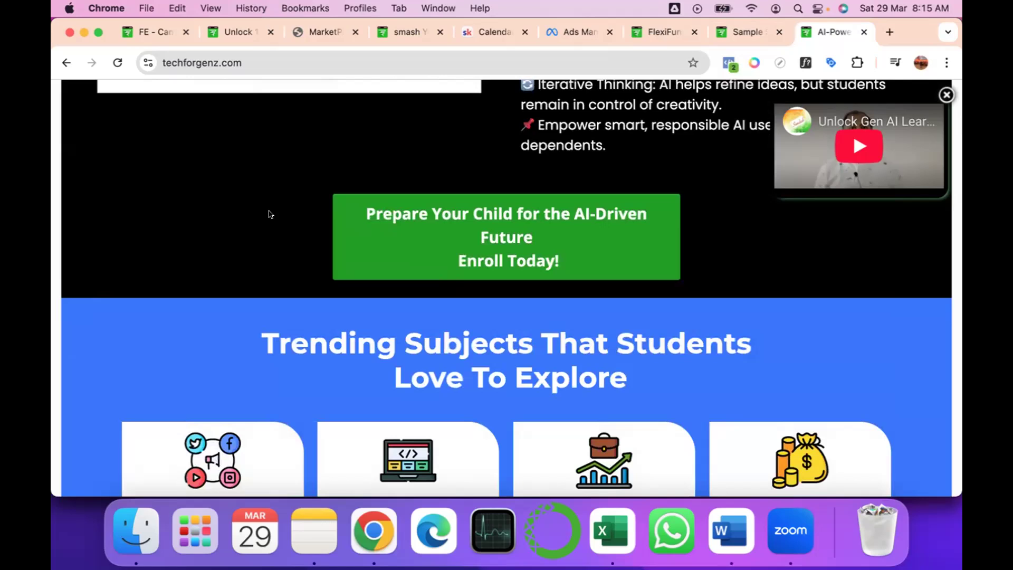
# Review the trending subjects, Gen AI mastery levels, certification and course topic sections of the live page.
pyautogui.scroll(-6, 270, 214)
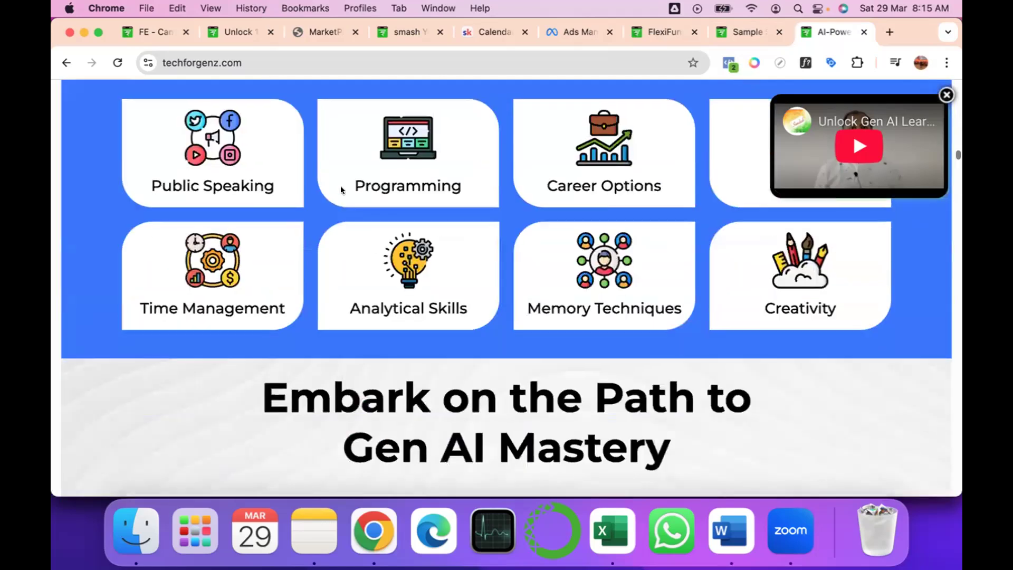
pyautogui.scroll(1, 340, 186)
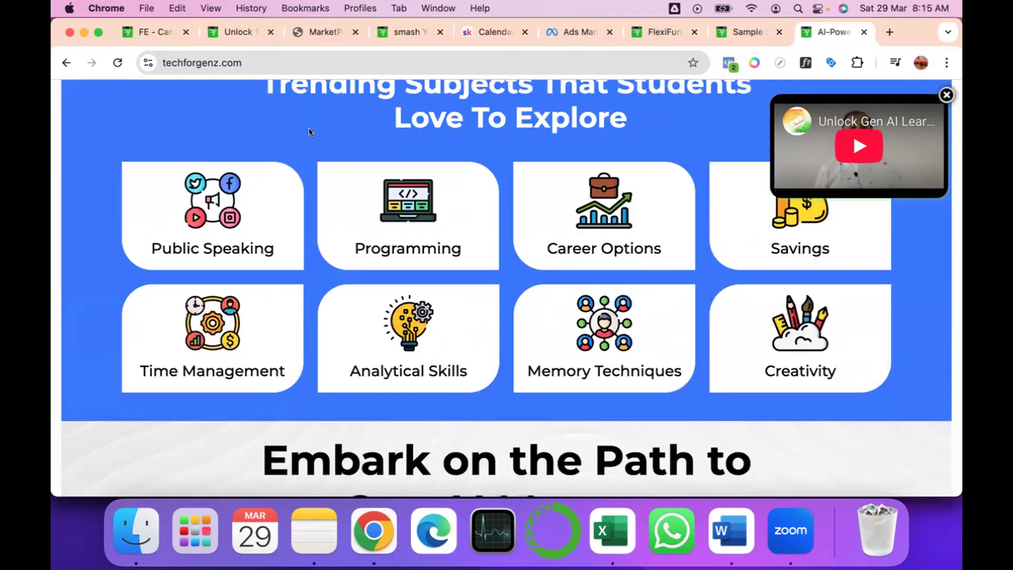
pyautogui.scroll(-1, 310, 132)
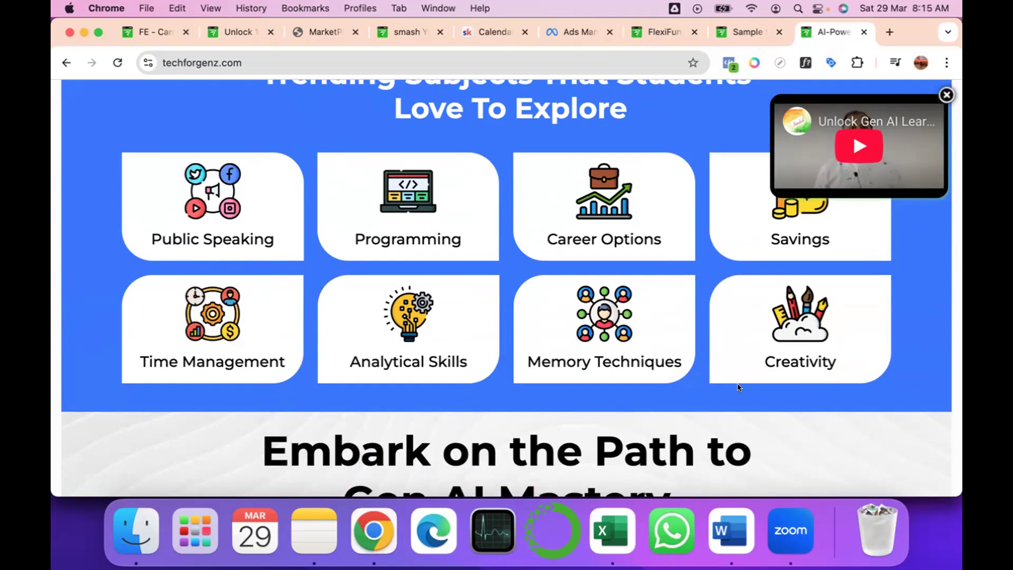
pyautogui.scroll(-5, 737, 371)
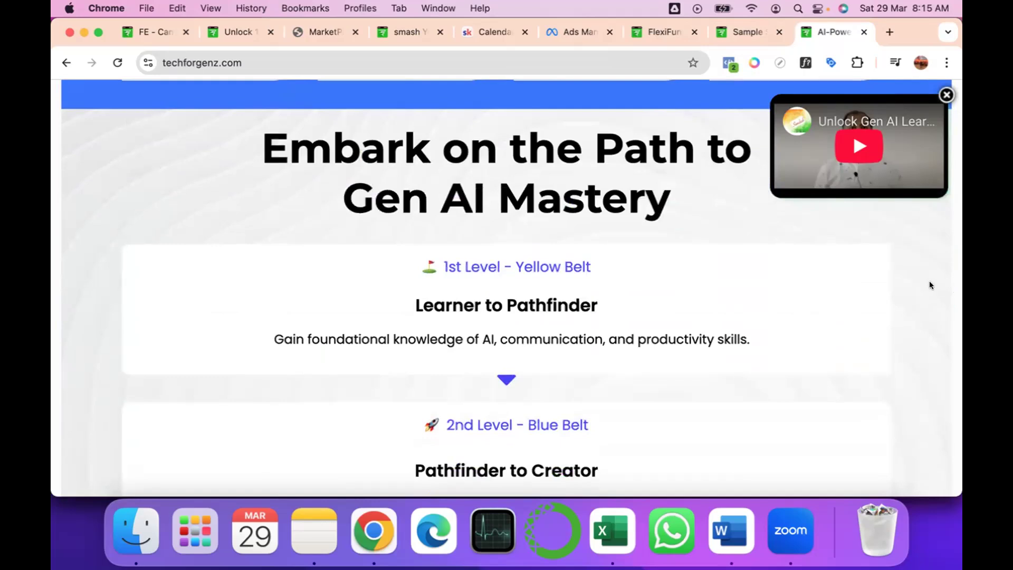
pyautogui.scroll(-1, 888, 364)
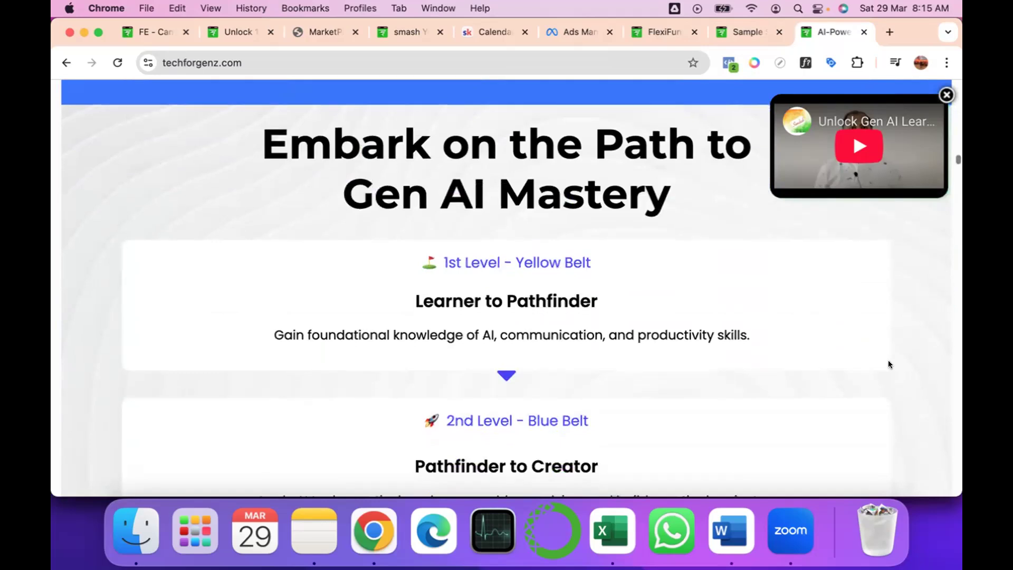
pyautogui.scroll(-6, 888, 364)
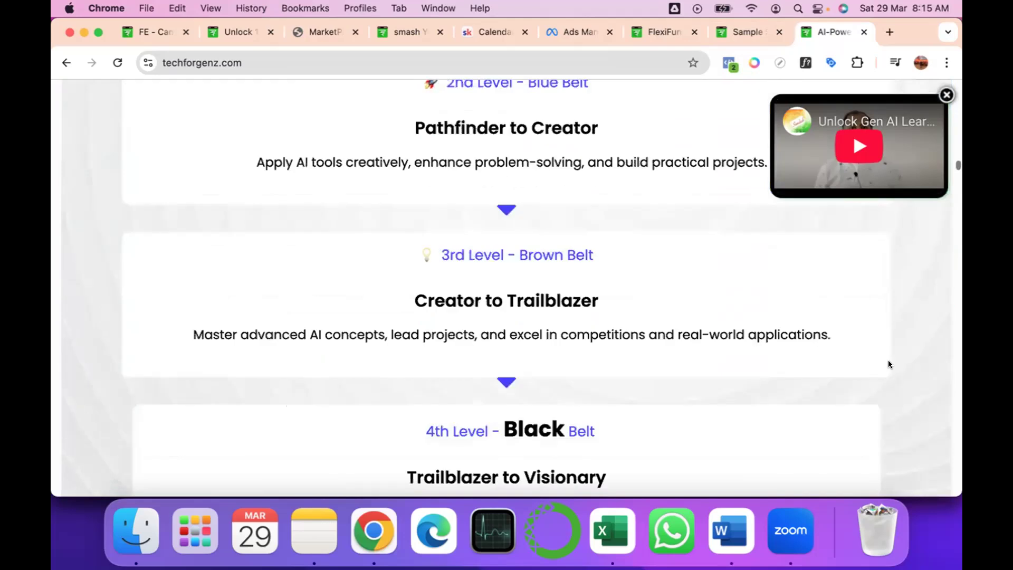
pyautogui.scroll(-8, 889, 364)
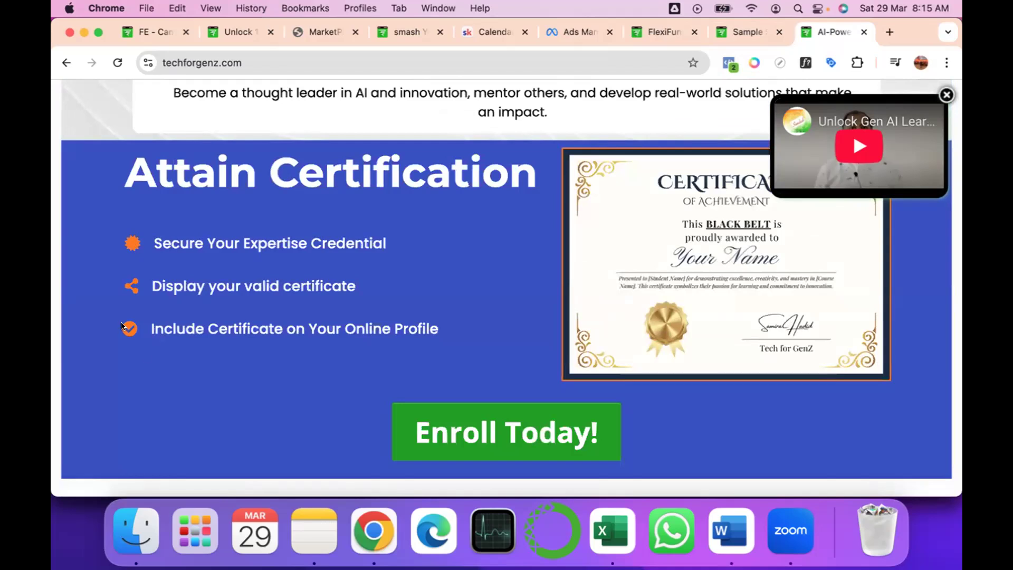
pyautogui.scroll(-6, 272, 309)
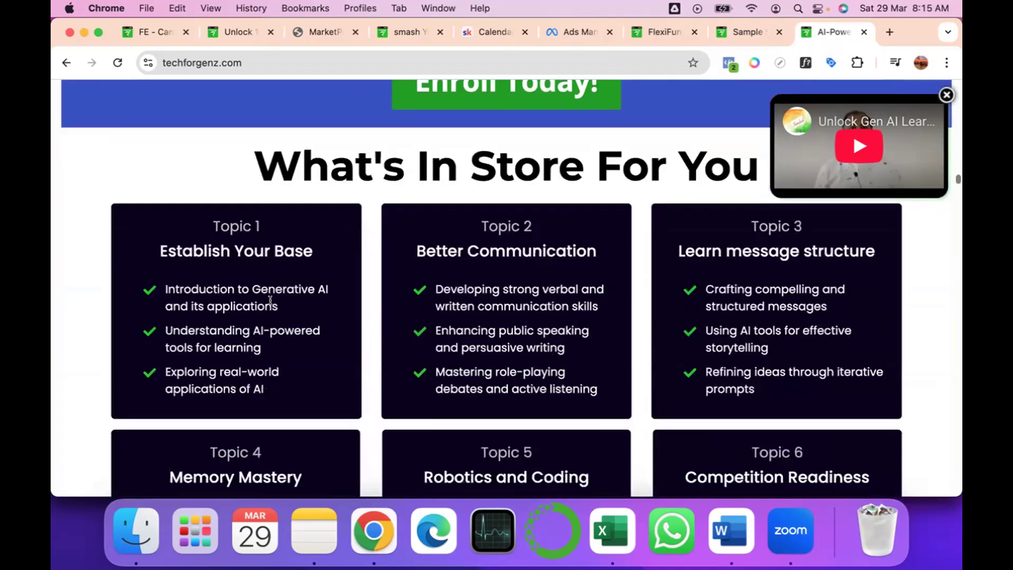
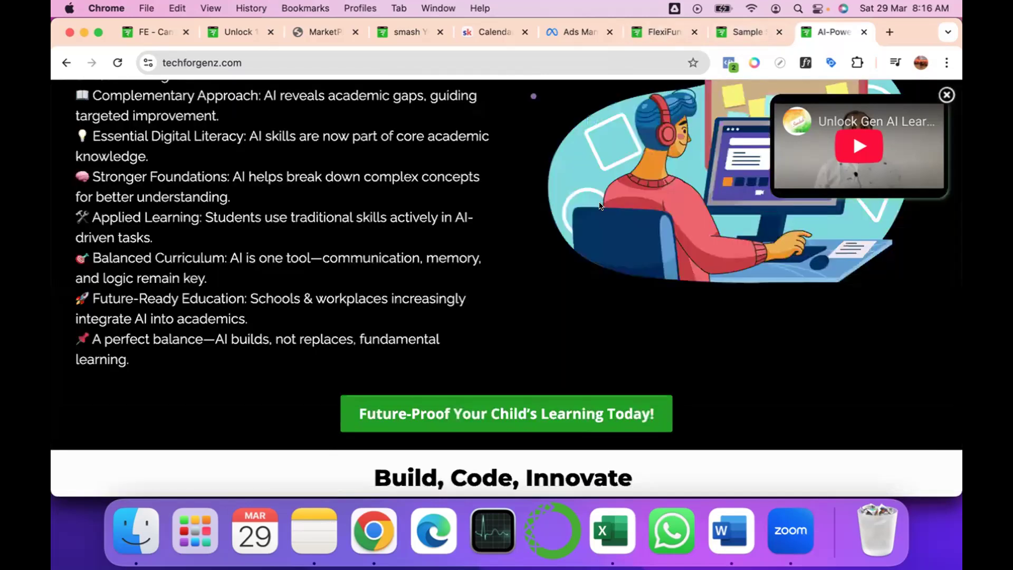
pyautogui.scroll(-10, 599, 206)
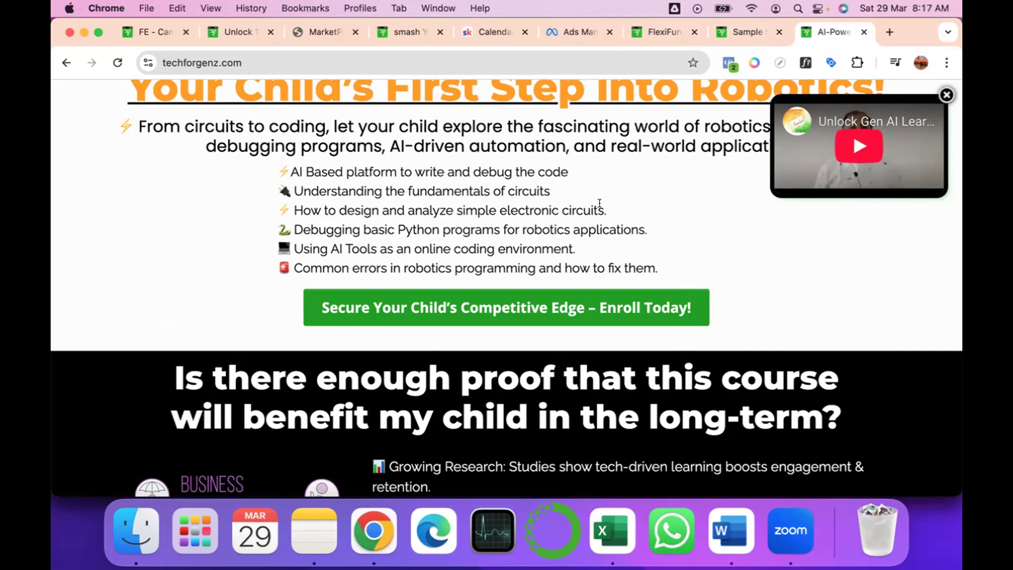
# Review the live page's robotics, competition preparation, analytical skills and lateral thinking module sections.
pyautogui.scroll(-10, 600, 203)
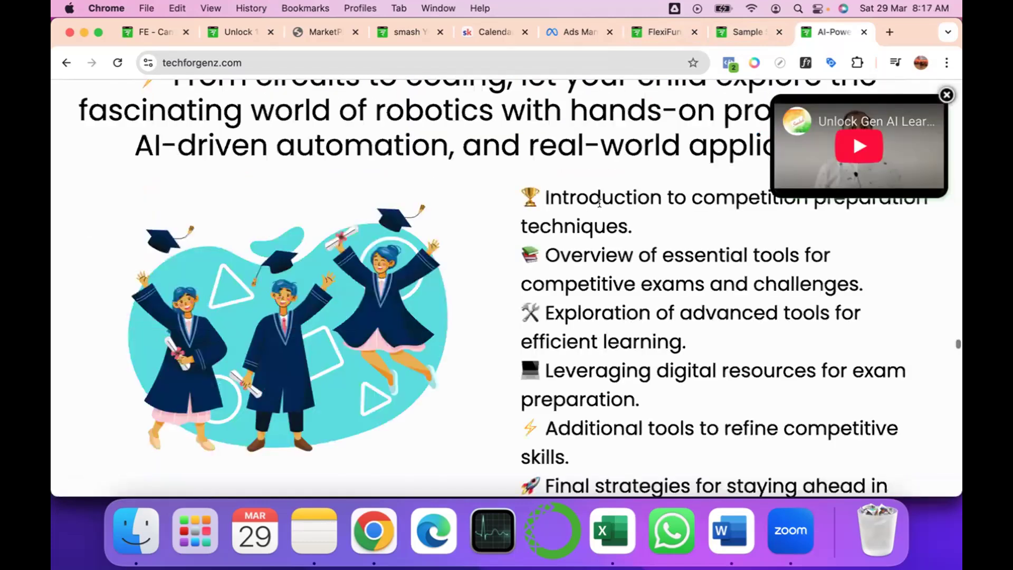
pyautogui.scroll(-7, 600, 203)
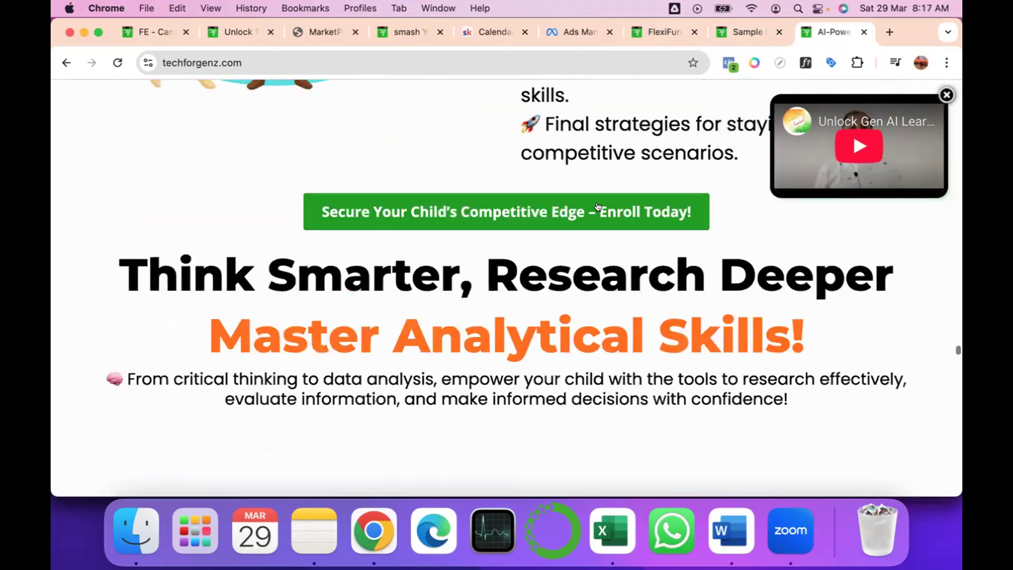
pyautogui.scroll(-6, 598, 206)
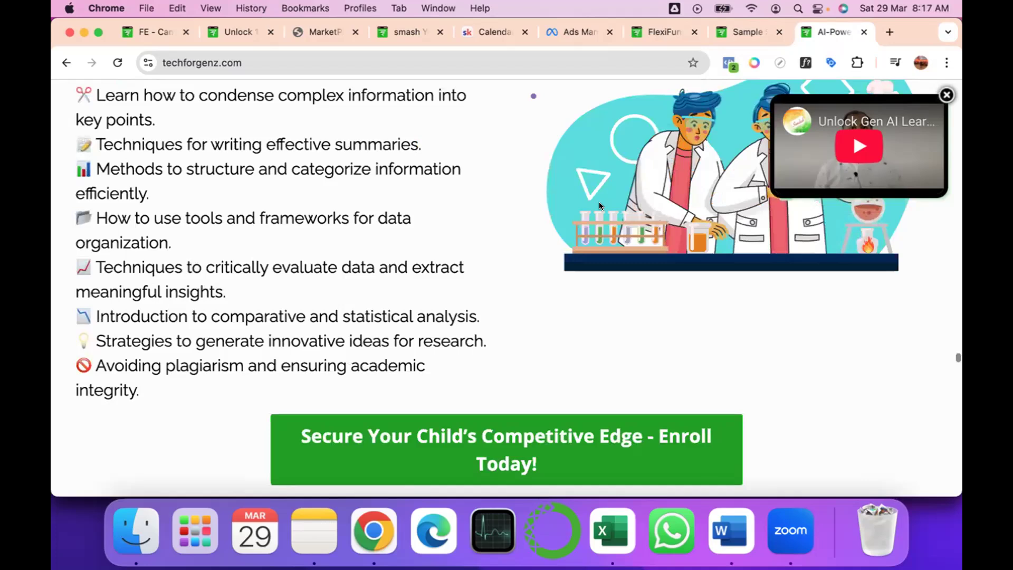
pyautogui.scroll(-2, 599, 206)
pyautogui.scroll(-3, 599, 206)
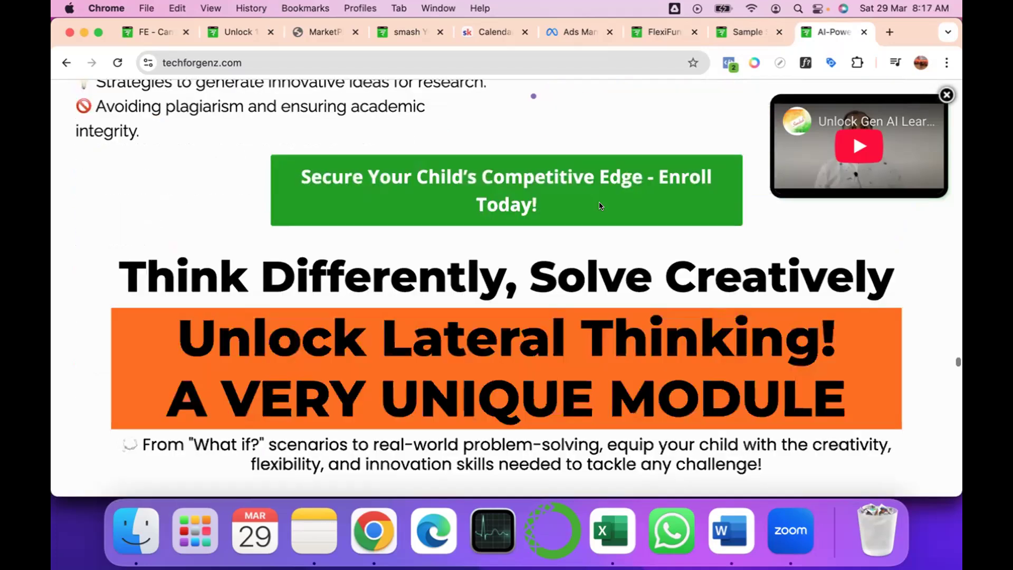
pyautogui.scroll(-3, 599, 206)
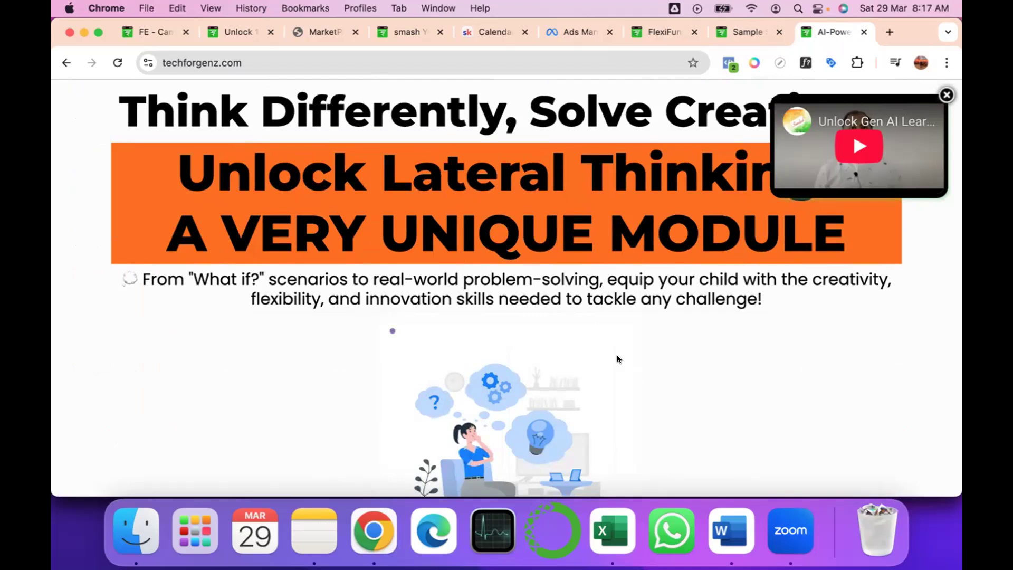
# Examine the attendee testimonials section with its chat screenshots and the heading of the exclusive bonuses section.
pyautogui.scroll(-15, 617, 357)
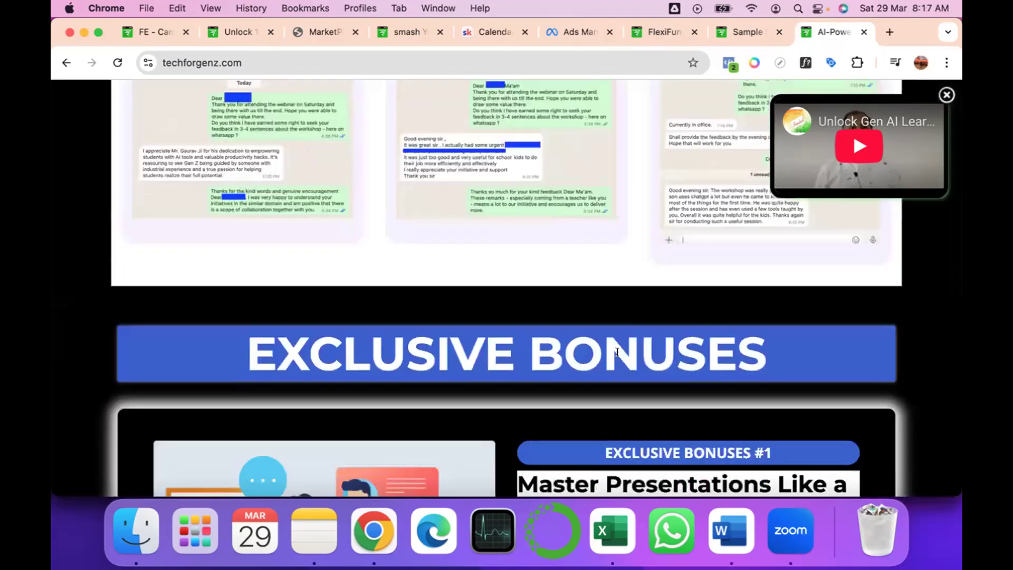
pyautogui.scroll(4, 617, 352)
pyautogui.scroll(-5, 616, 354)
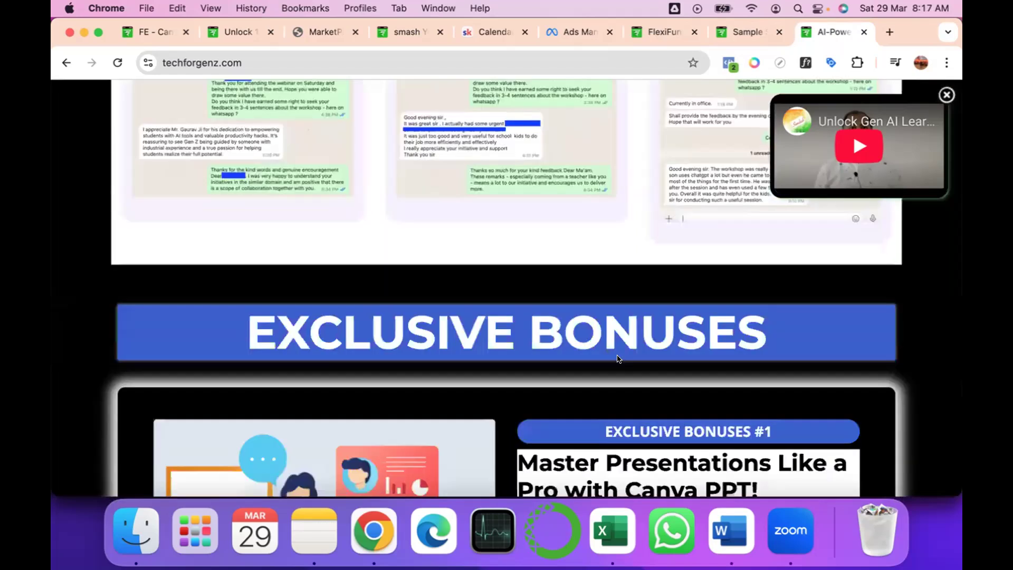
pyautogui.scroll(3, 384, 174)
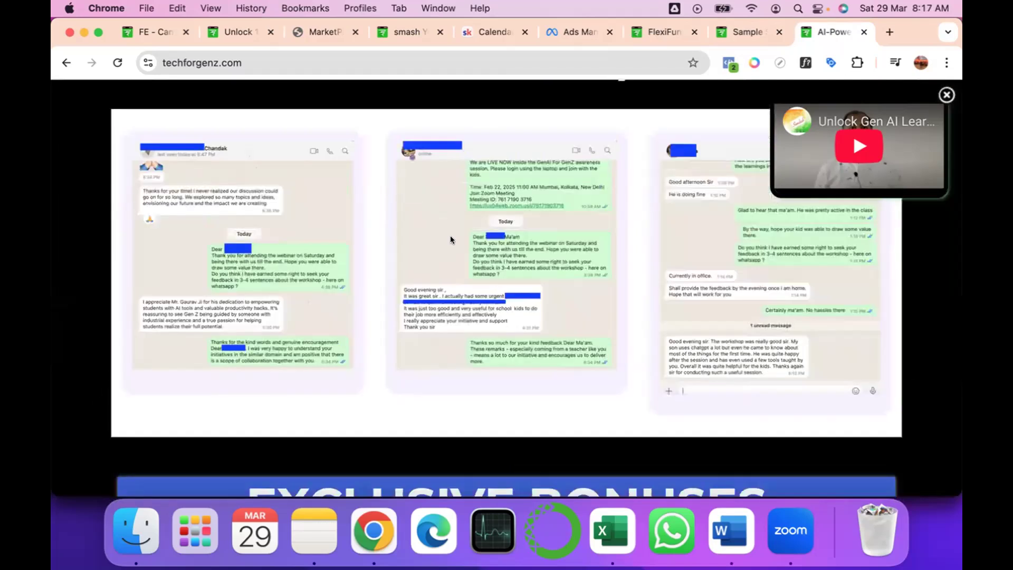
pyautogui.scroll(2, 450, 235)
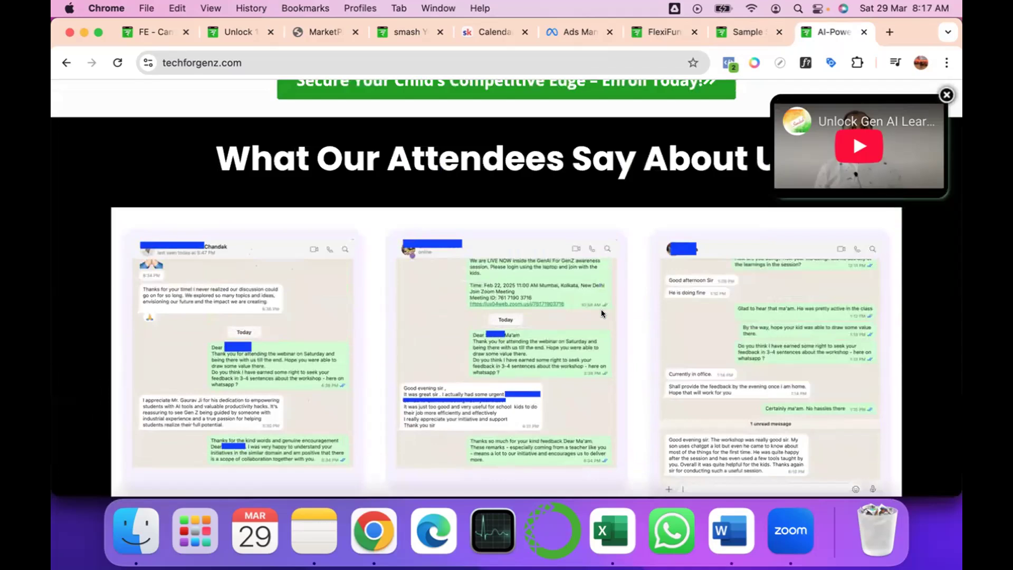
# Review the exclusive bonus cards, instructor profile, investment section and payment logos on the live page.
pyautogui.scroll(-10, 600, 311)
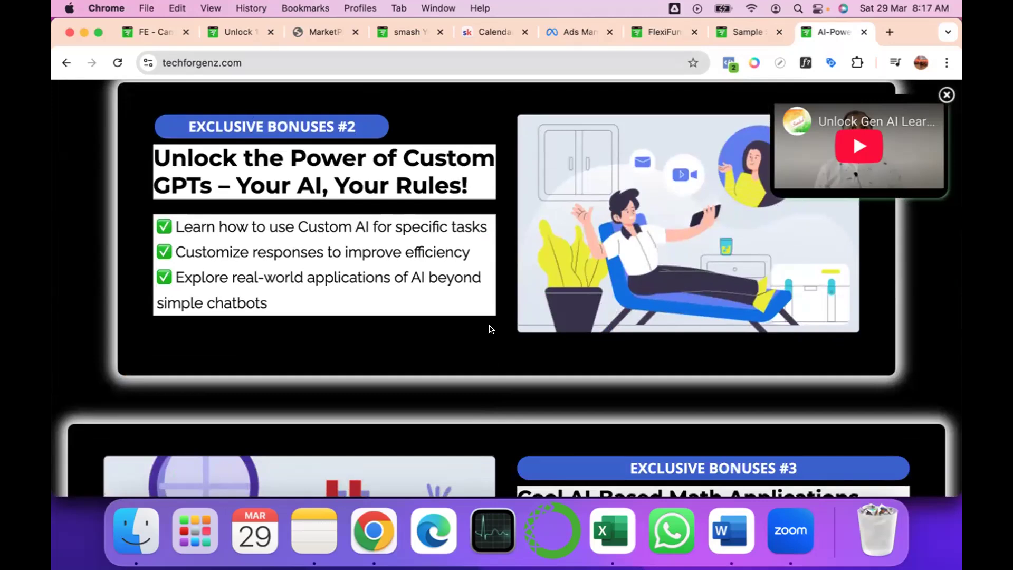
pyautogui.scroll(-2, 490, 328)
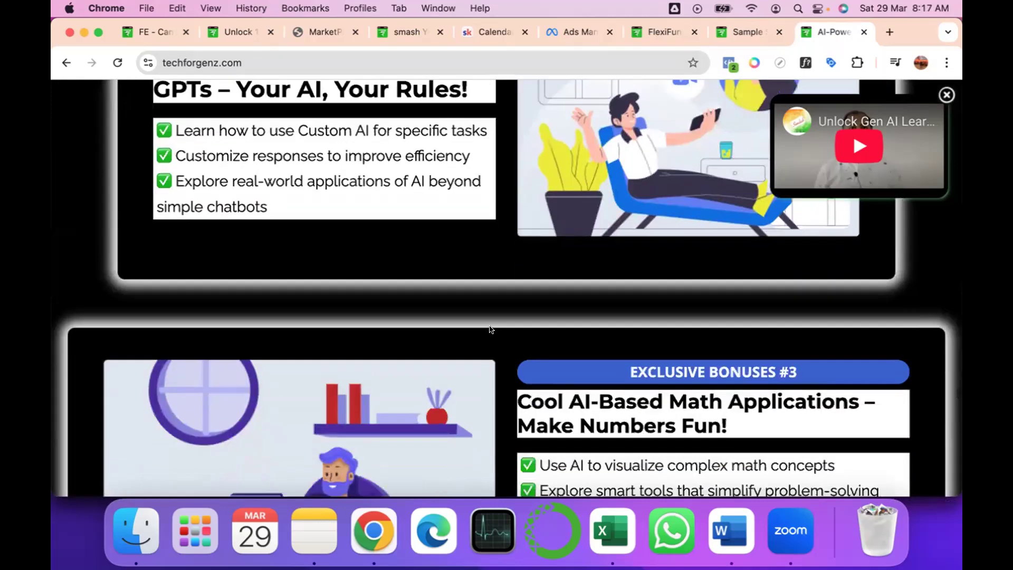
pyautogui.scroll(-10, 490, 329)
pyautogui.scroll(-6, 486, 329)
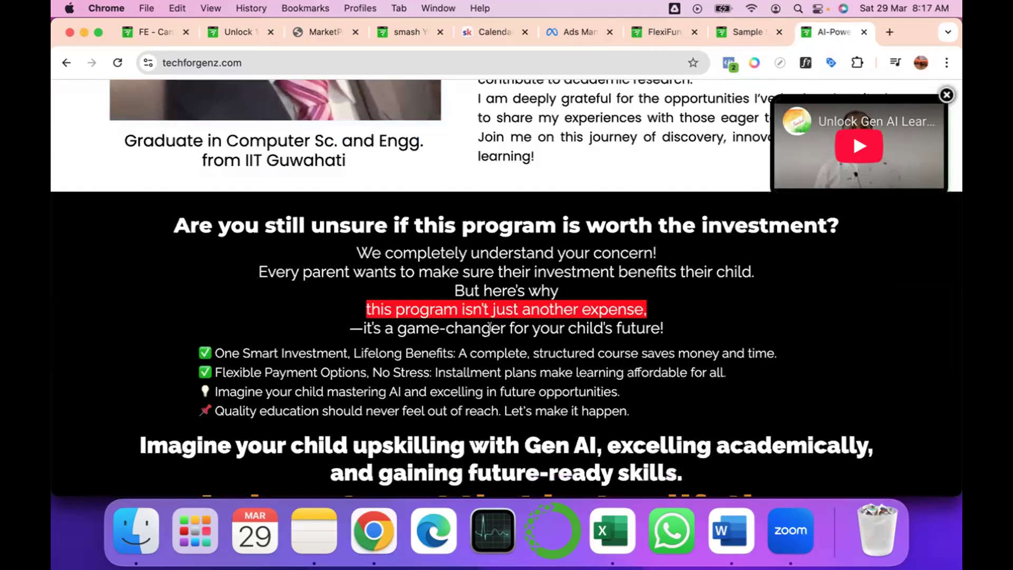
pyautogui.scroll(-7, 538, 322)
pyautogui.scroll(-7, 588, 320)
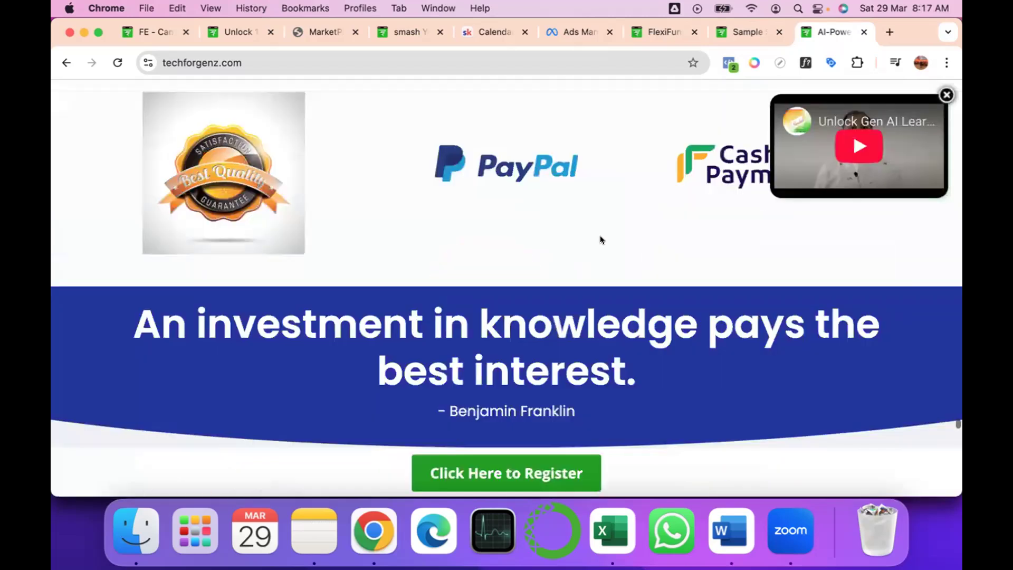
# Examine the money-back guarantee badges, Frequently Asked Questions accordion and 13-week follow-up session outline.
pyautogui.scroll(7, 600, 240)
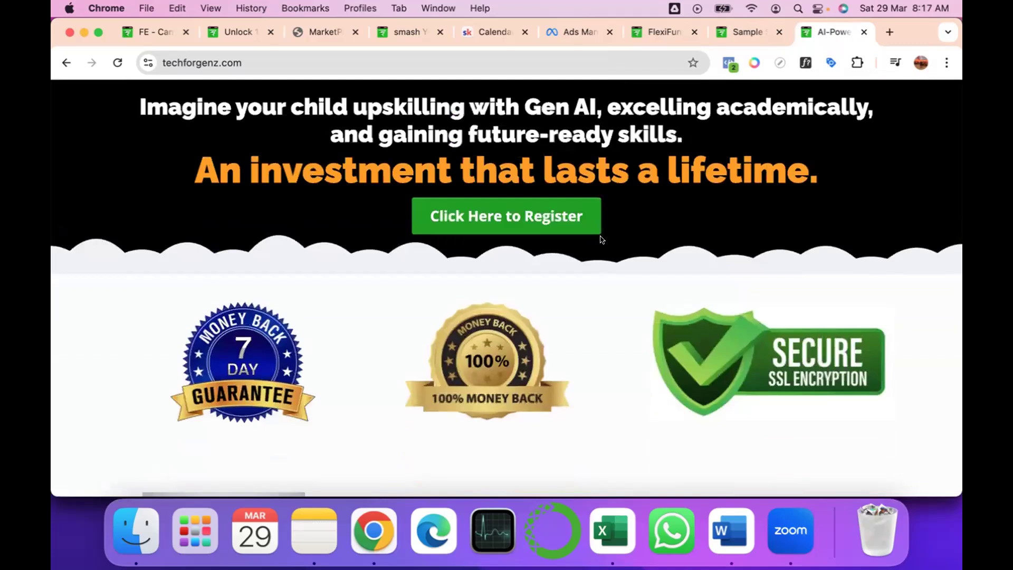
pyautogui.scroll(-7, 600, 240)
pyautogui.scroll(-10, 600, 240)
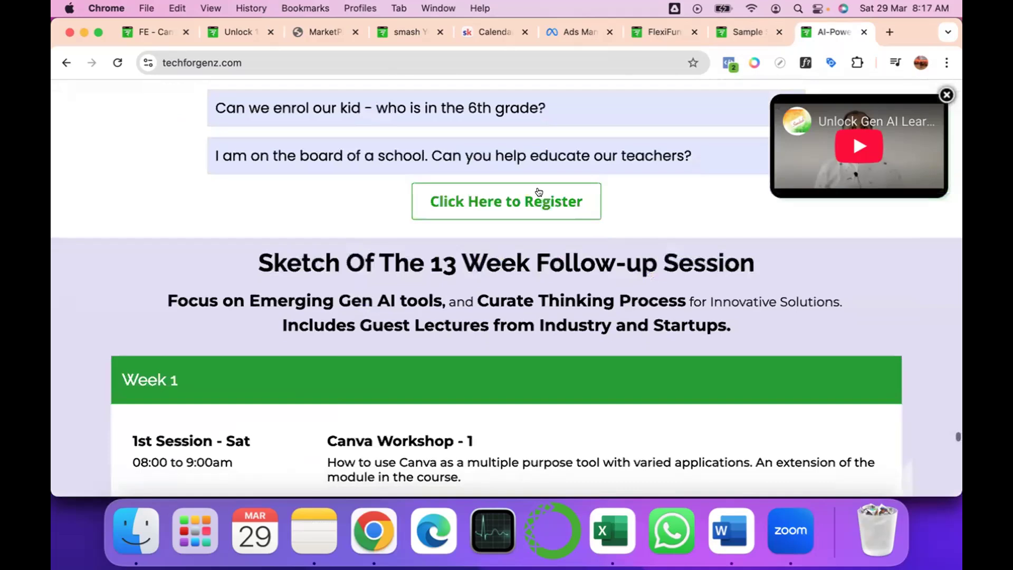
pyautogui.scroll(5, 538, 192)
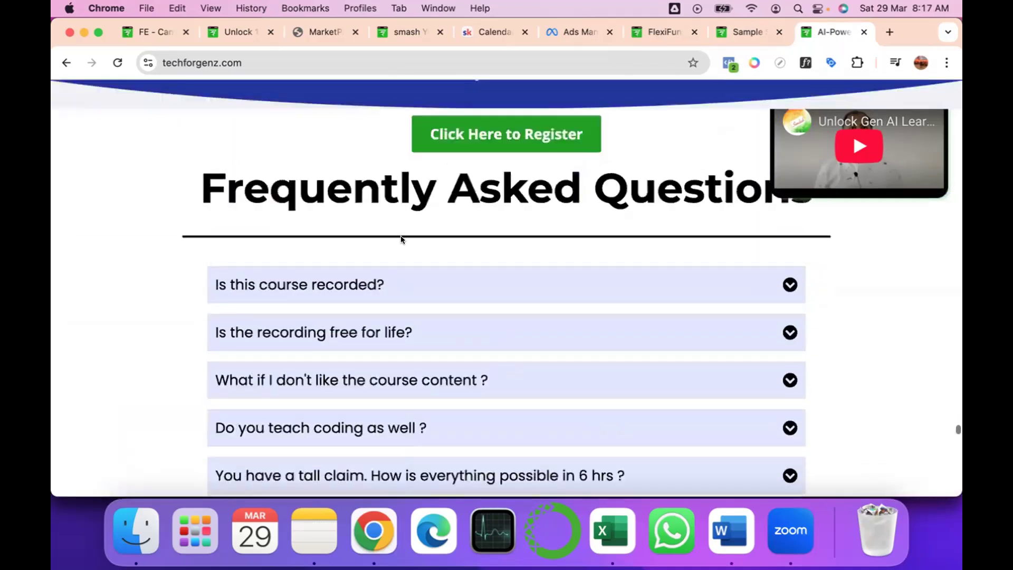
# Switch back to the FlexiFunnels editor of the Sample Sales Landing Page and close the open popup.
pyautogui.click(738, 30)
pyautogui.click(670, 29)
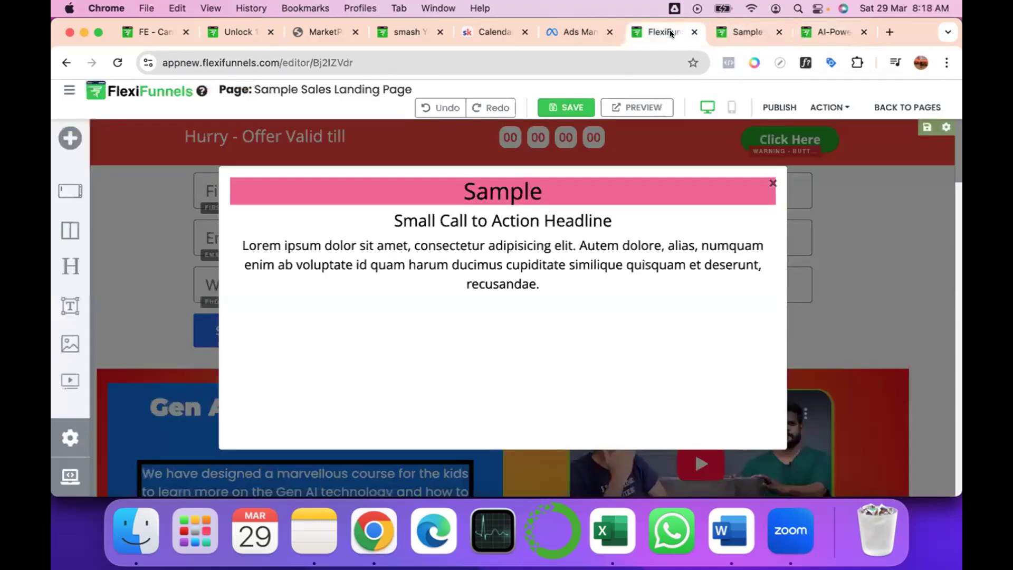
pyautogui.click(772, 183)
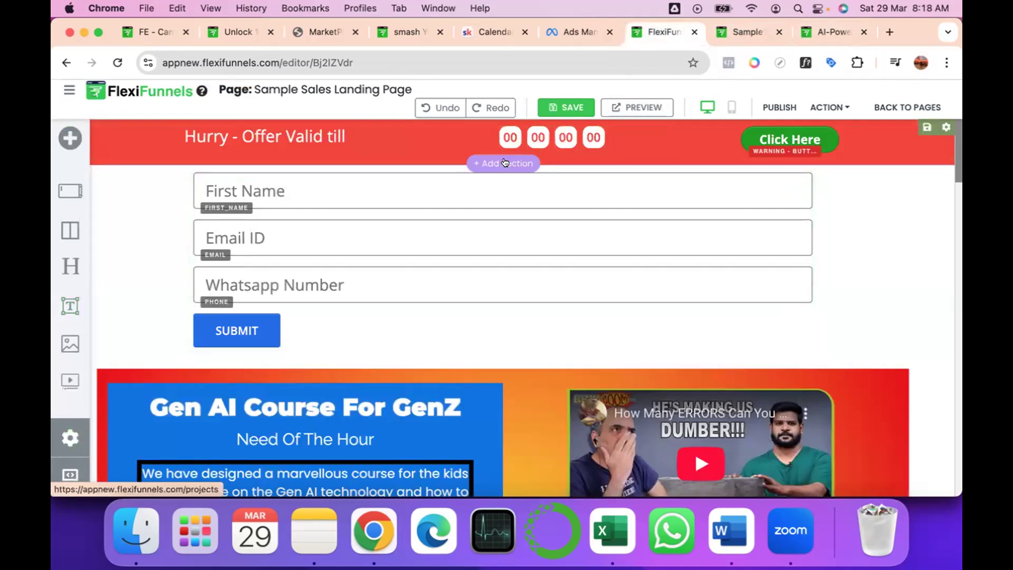
# Browse the component library for a new section, examining the Sections, Others, Forms and Elements categories.
pyautogui.click(505, 163)
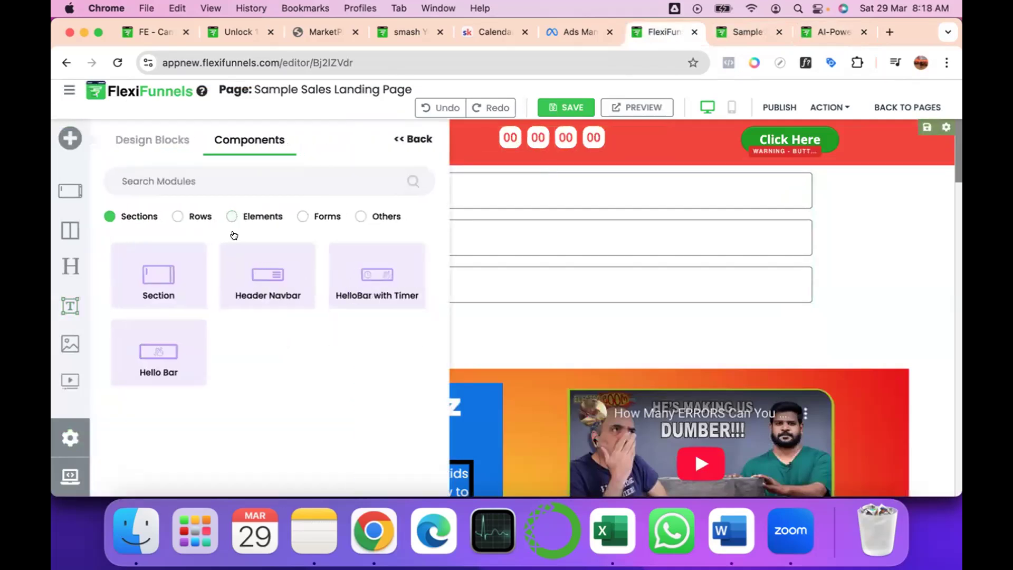
pyautogui.click(354, 216)
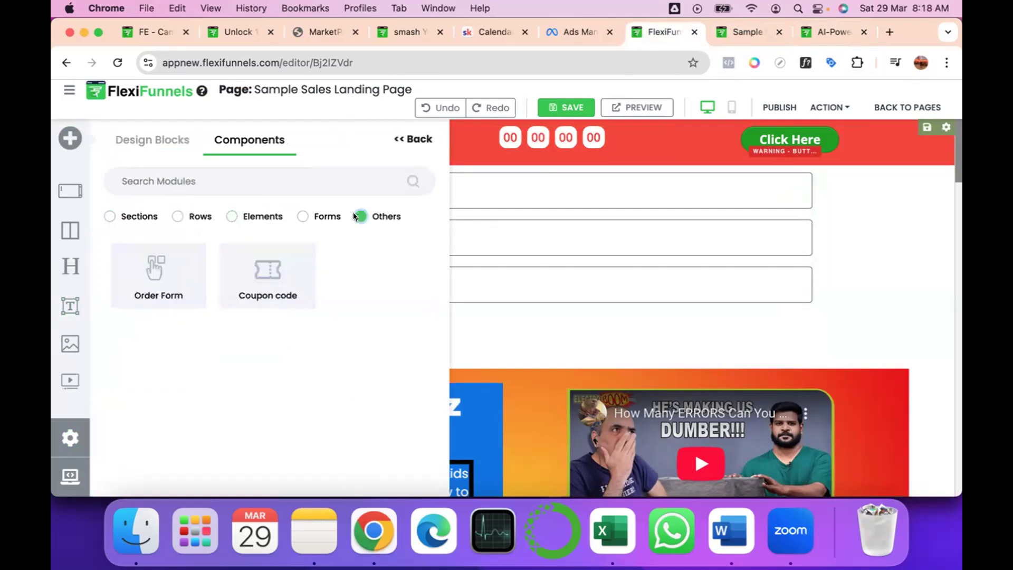
pyautogui.click(296, 215)
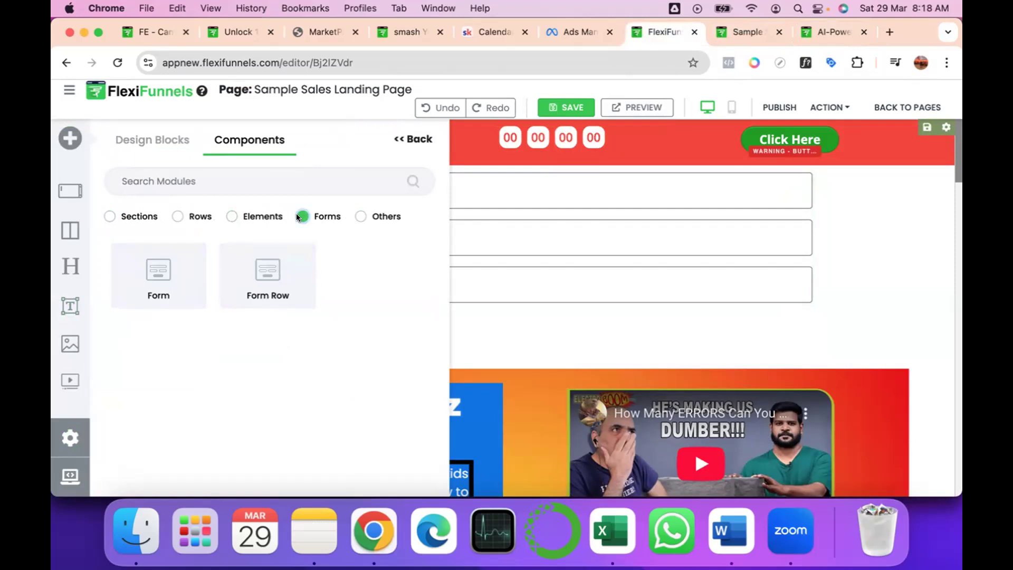
pyautogui.click(230, 215)
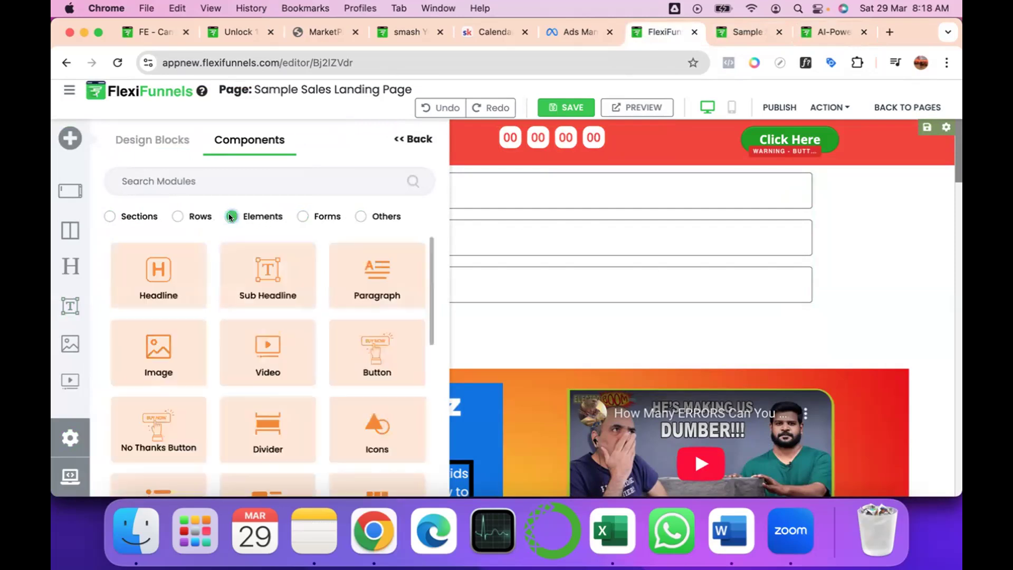
pyautogui.scroll(-2, 311, 400)
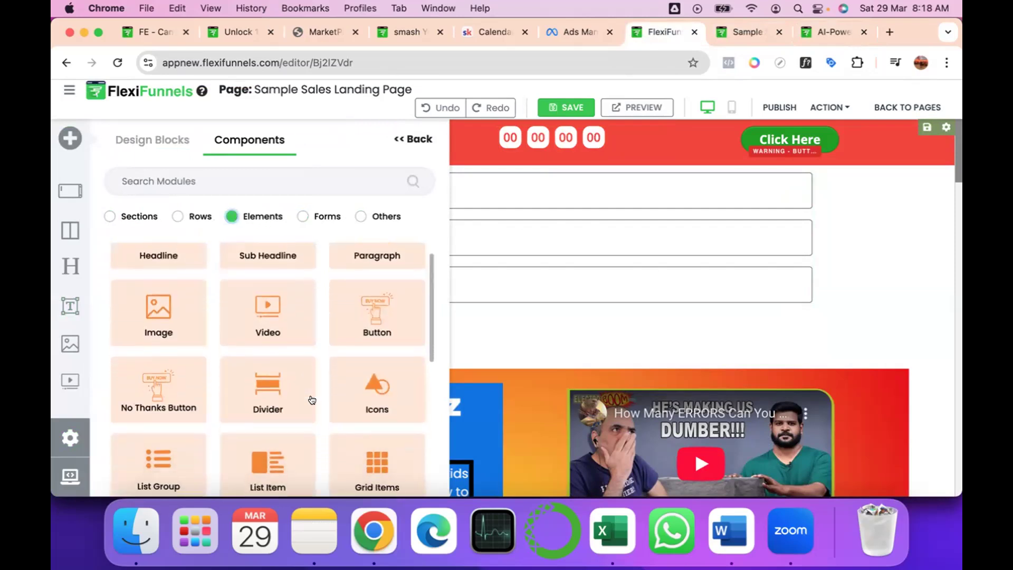
pyautogui.scroll(-3, 311, 400)
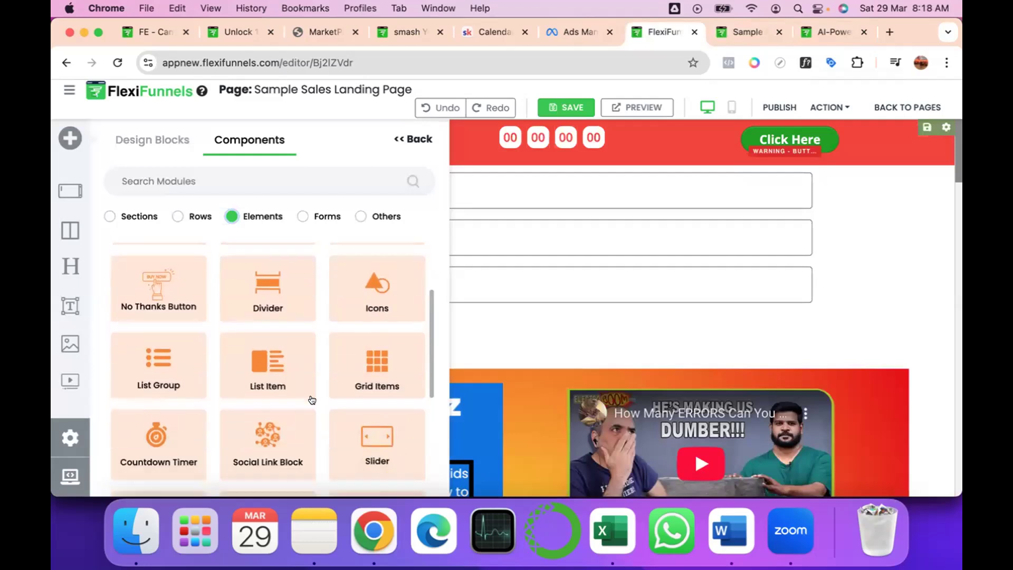
pyautogui.scroll(-4, 312, 400)
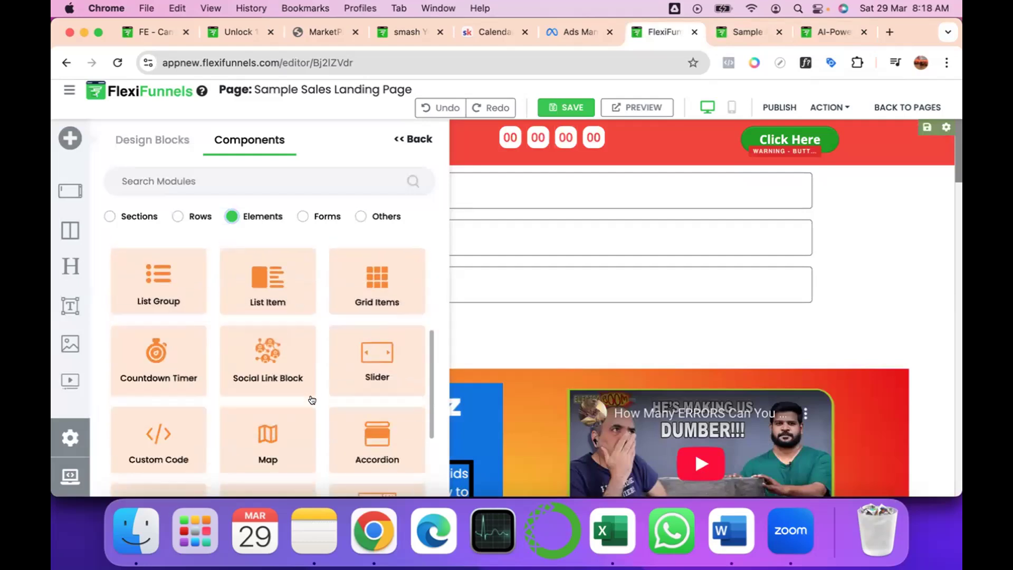
pyautogui.scroll(-3, 312, 400)
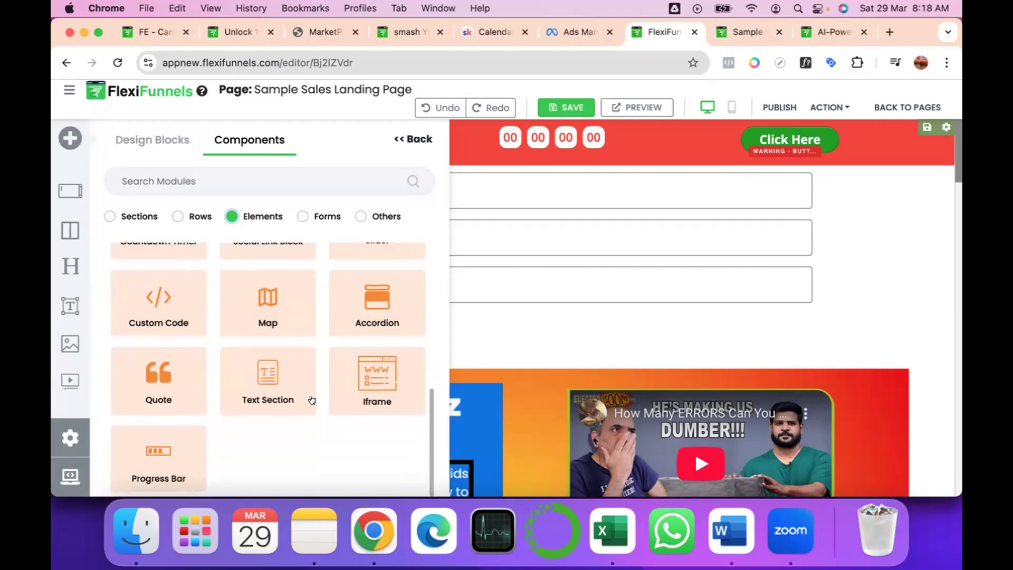
pyautogui.scroll(2, 311, 335)
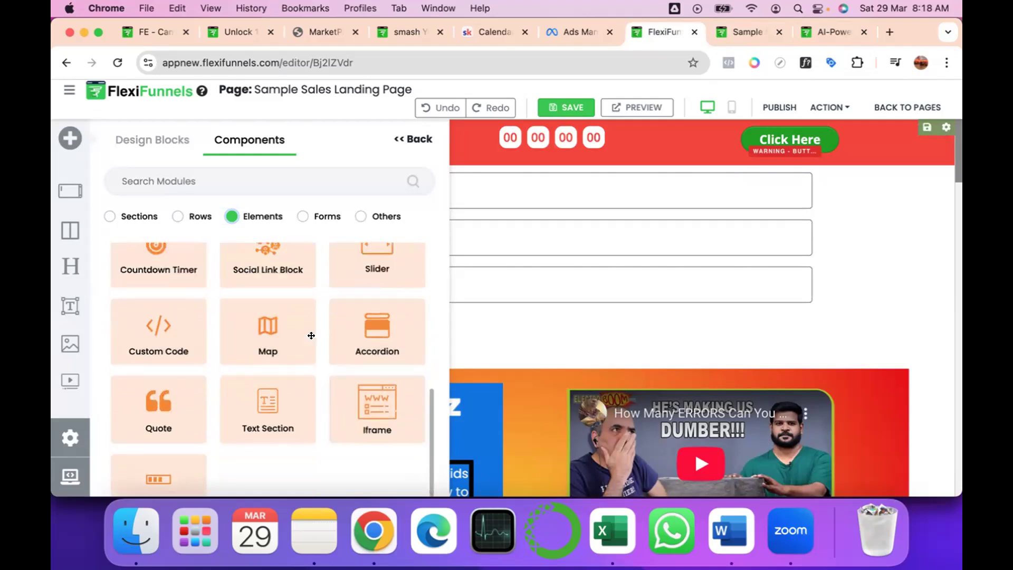
pyautogui.scroll(2, 311, 335)
pyautogui.scroll(8, 311, 335)
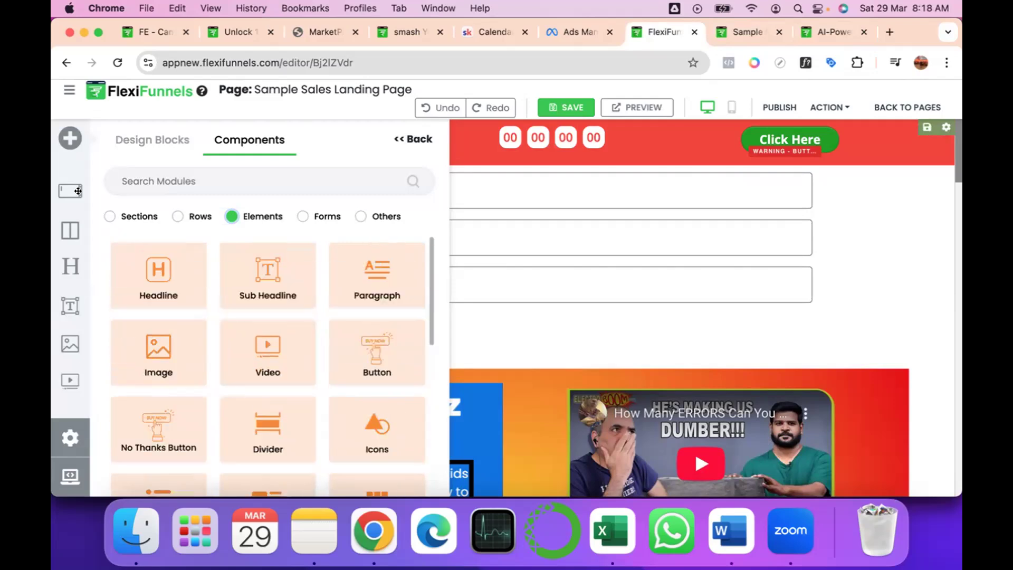
# Insert the built-in FAQs design block with grey accordion question bars directly below the red countdown bar.
pyautogui.click(69, 438)
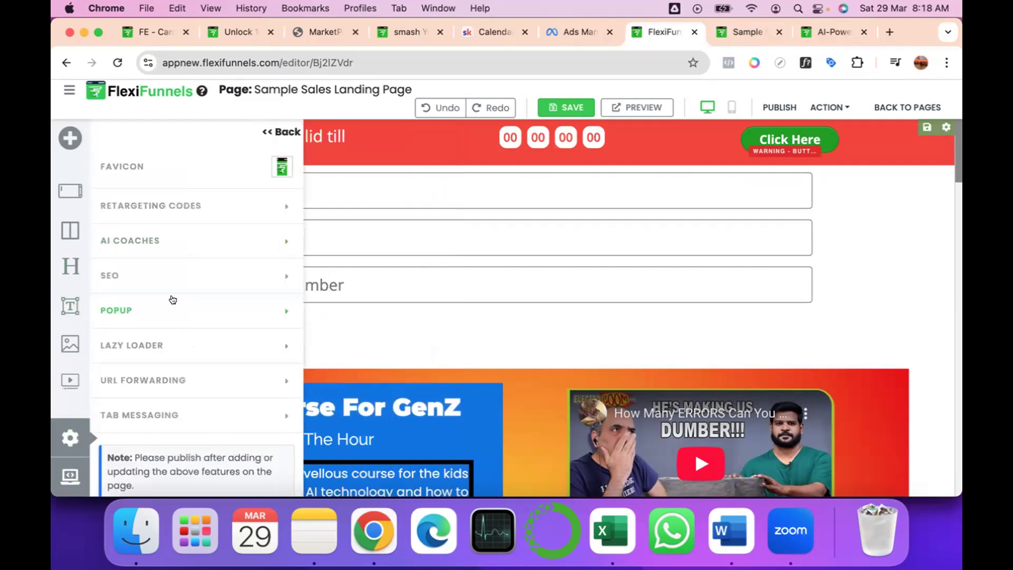
pyautogui.click(66, 138)
pyautogui.click(66, 138)
pyautogui.click(152, 139)
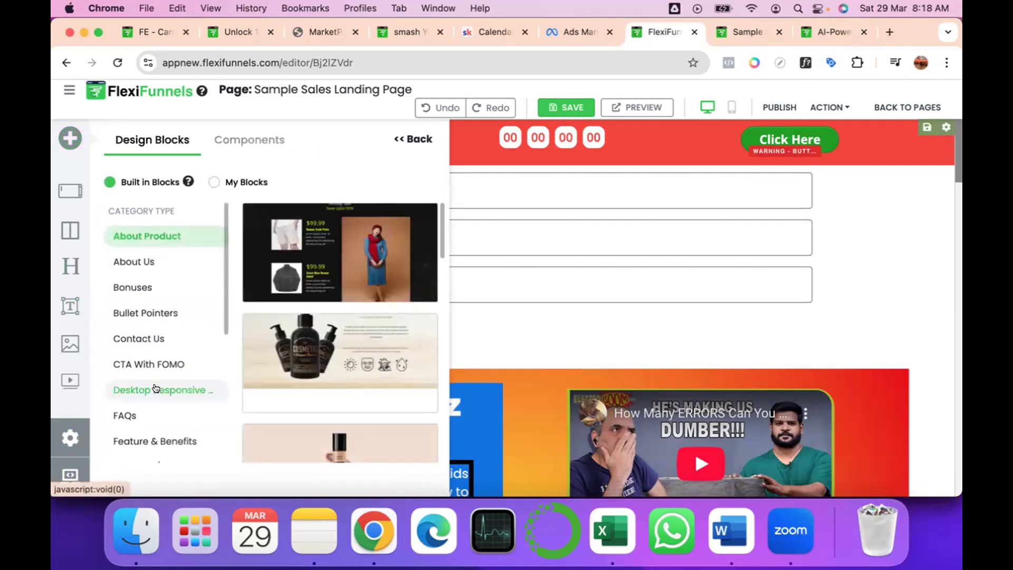
pyautogui.scroll(-3, 131, 343)
pyautogui.click(126, 312)
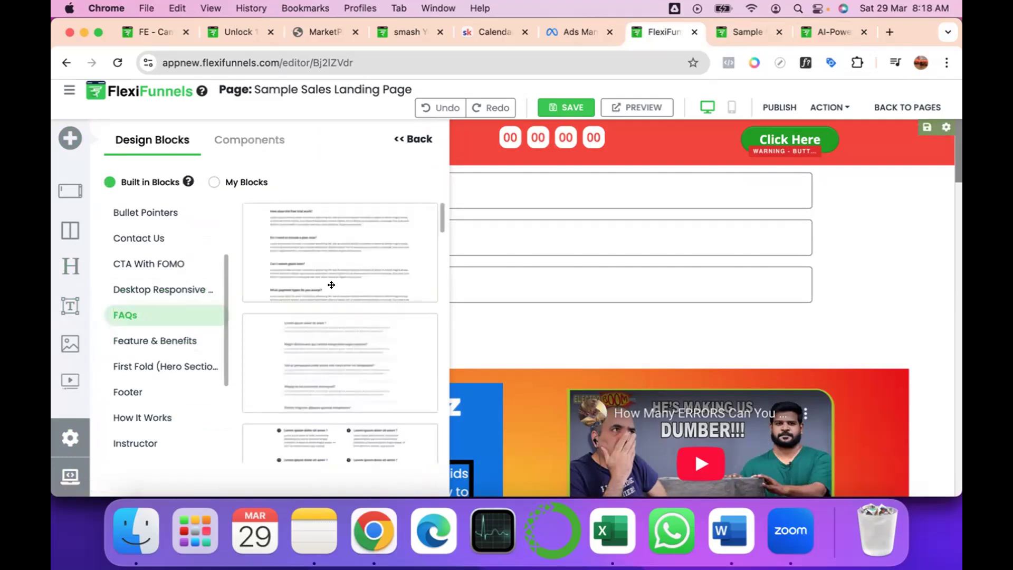
pyautogui.scroll(-3, 331, 285)
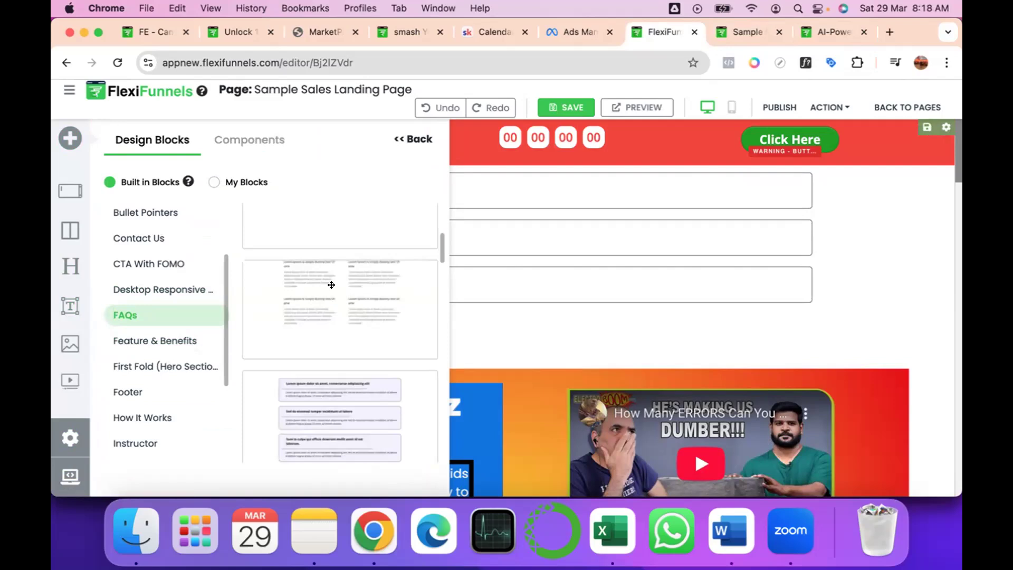
pyautogui.scroll(-5, 332, 285)
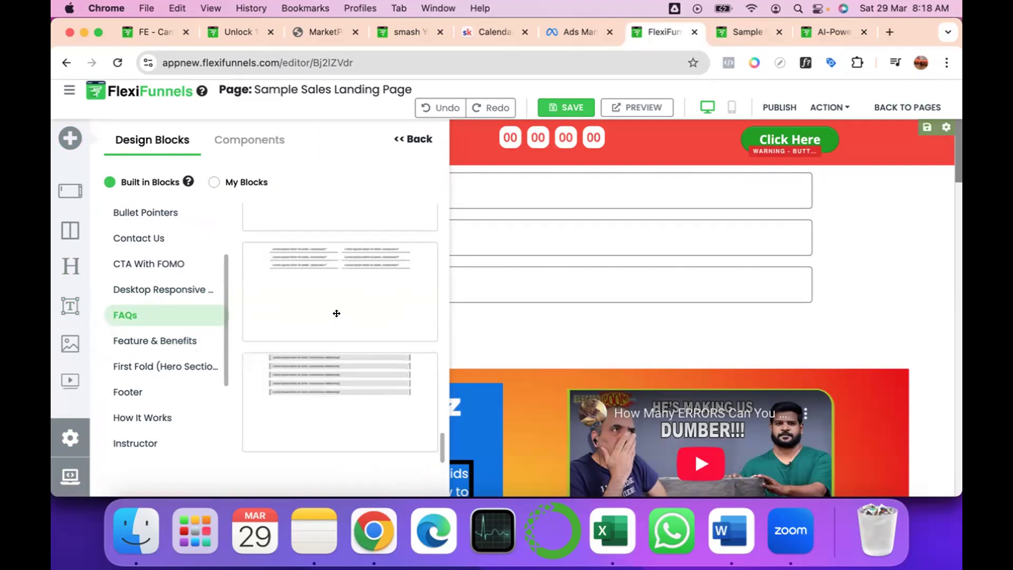
pyautogui.click(346, 371)
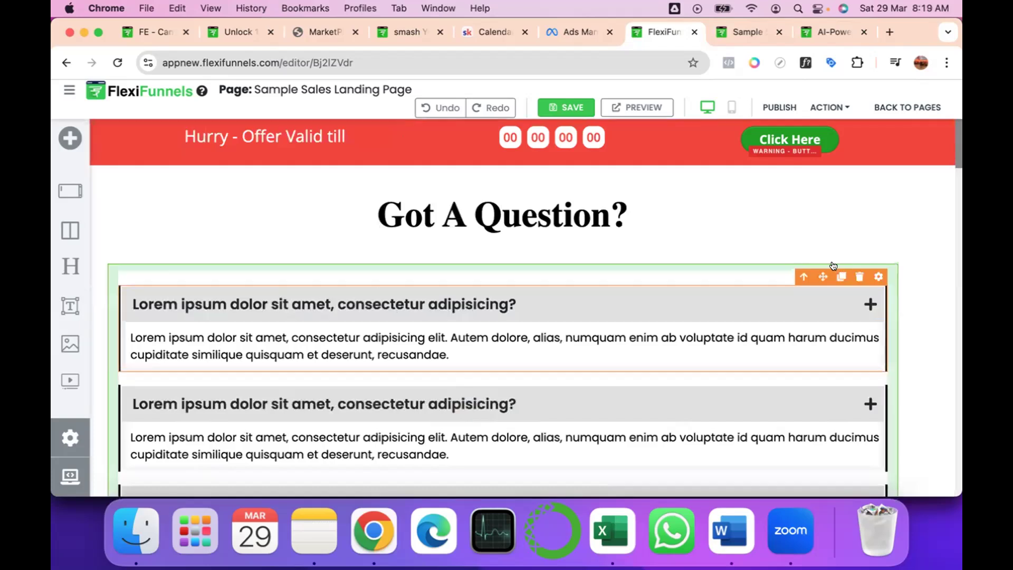
# Examine the first FAQ accordion's title styling, including font size, text and background colours, font family, weight and capitalization.
pyautogui.click(873, 276)
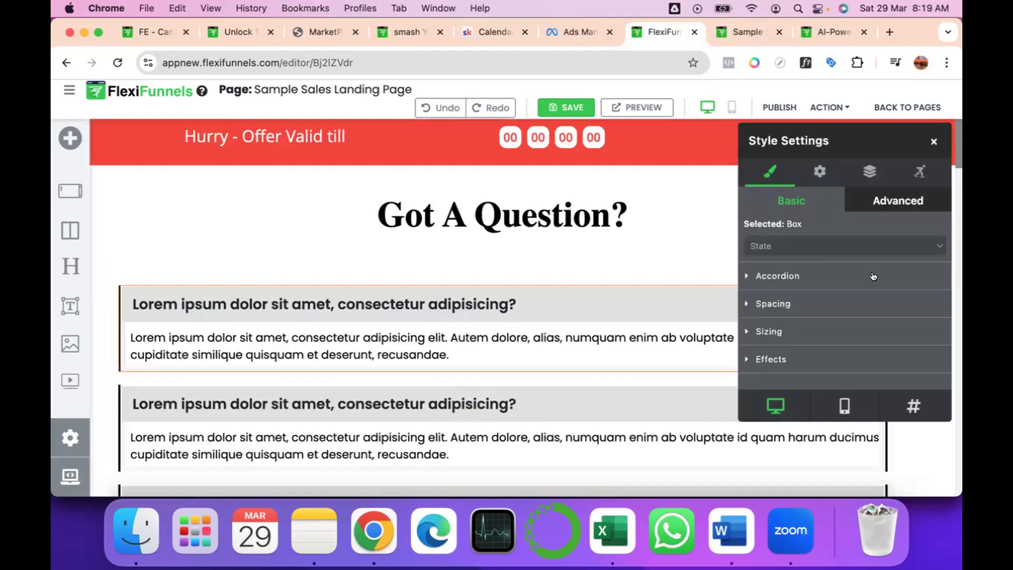
pyautogui.click(746, 275)
pyautogui.scroll(-4, 795, 319)
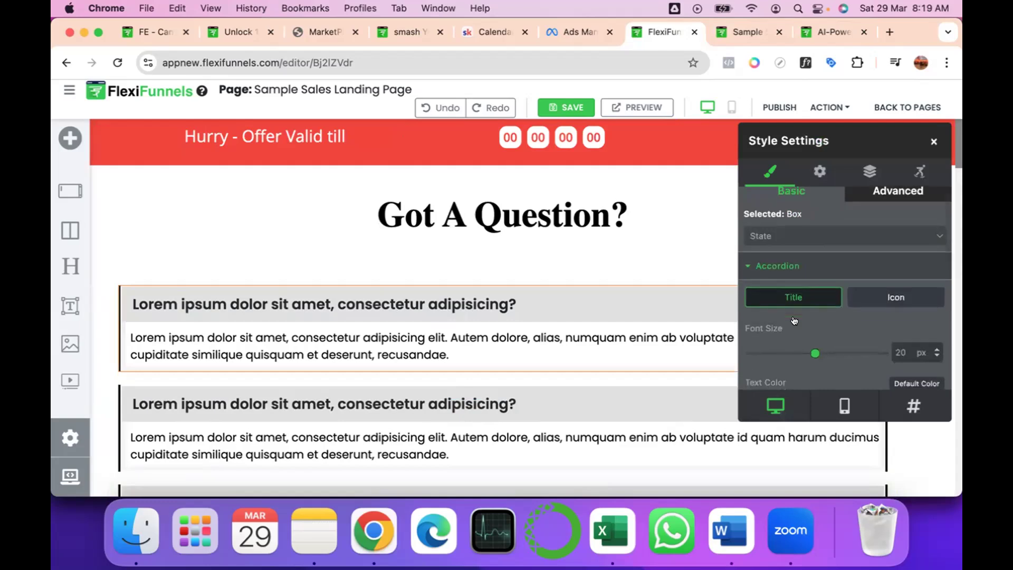
pyautogui.scroll(-1, 795, 319)
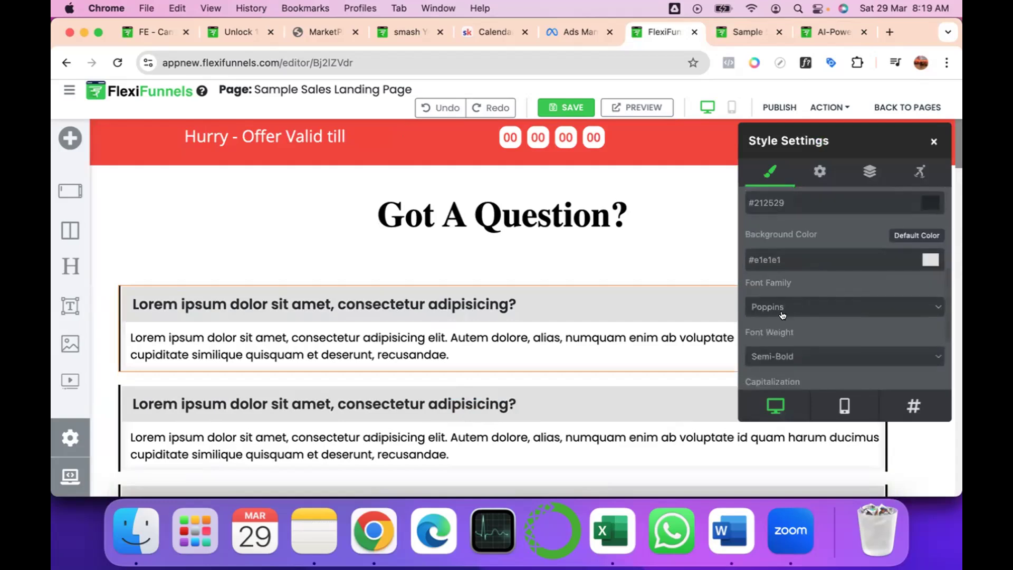
pyautogui.scroll(-3, 779, 308)
pyautogui.scroll(2, 780, 308)
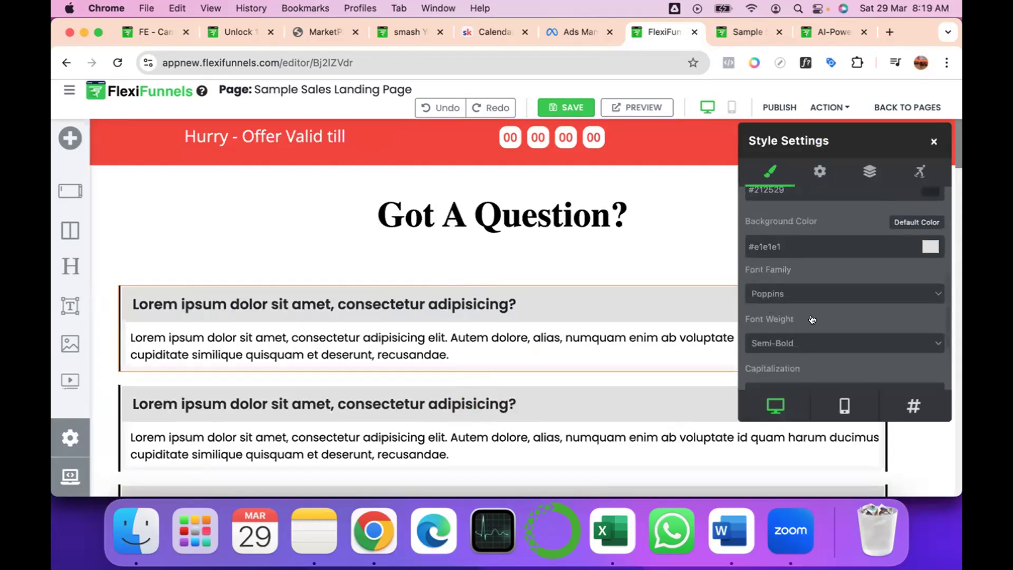
pyautogui.scroll(-2, 811, 319)
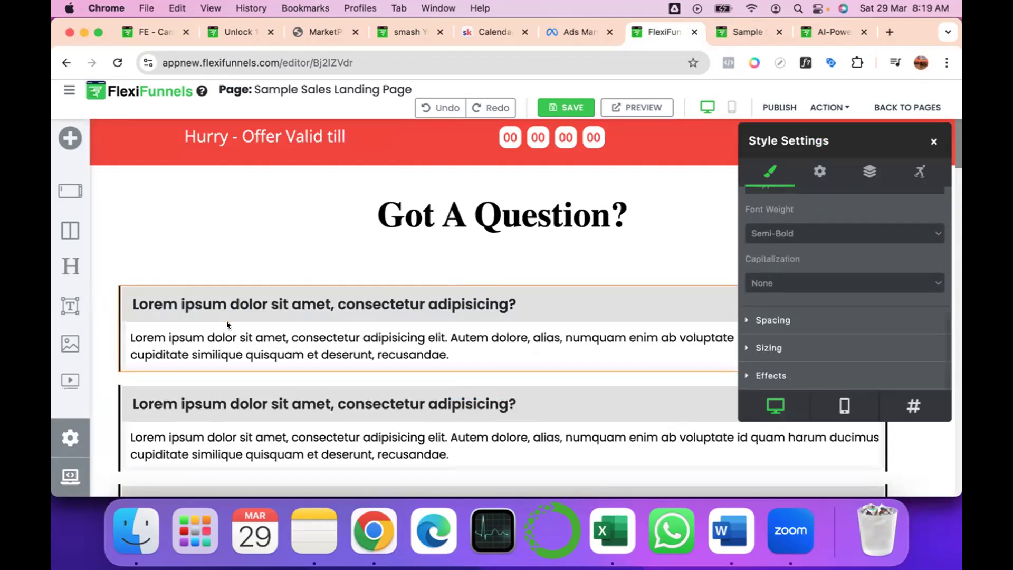
# Open the first FAQ accordion's advanced settings and expand its toggle item so the title can be edited.
pyautogui.click(819, 171)
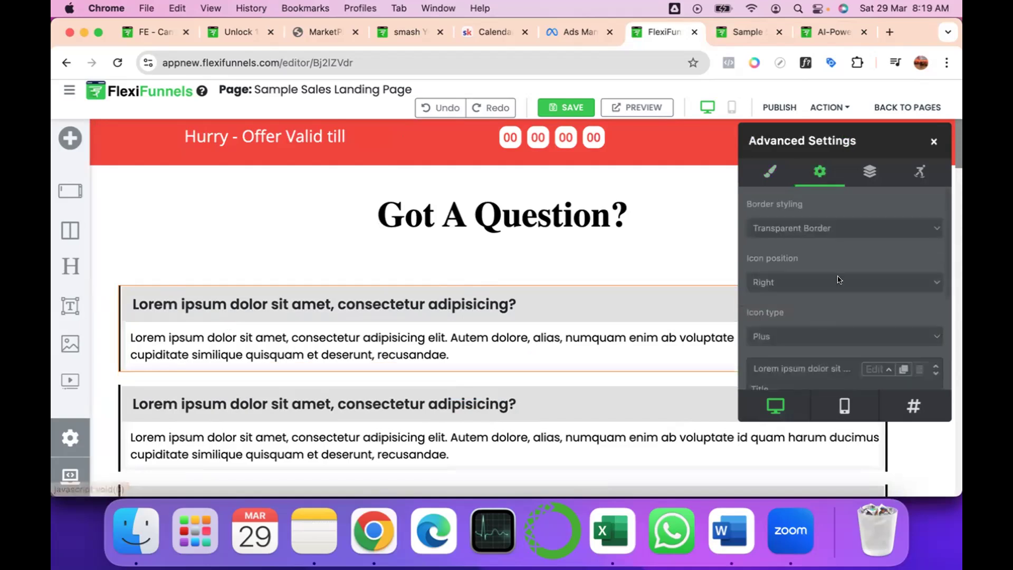
pyautogui.scroll(-3, 838, 278)
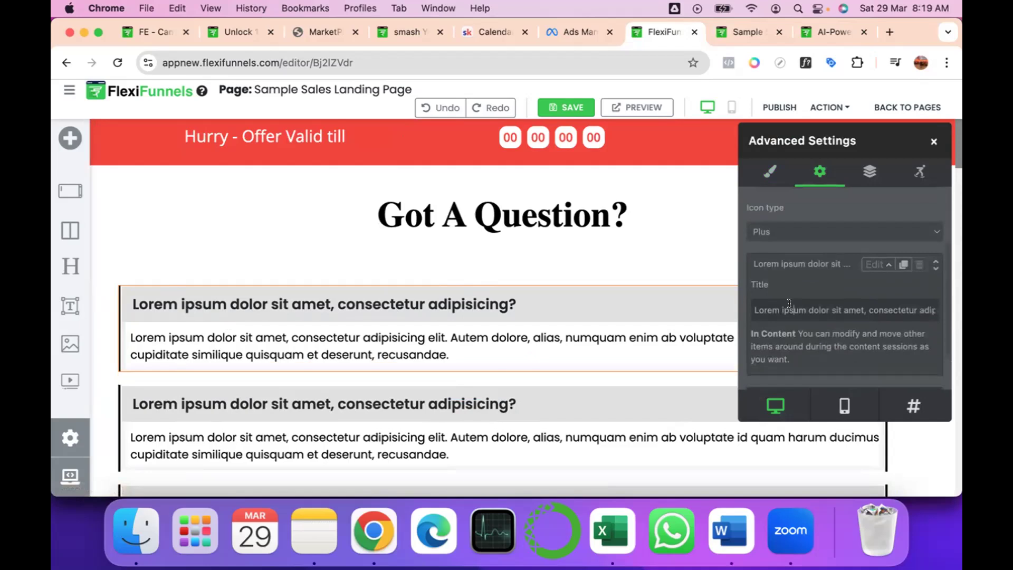
pyautogui.tripleClick(789, 304)
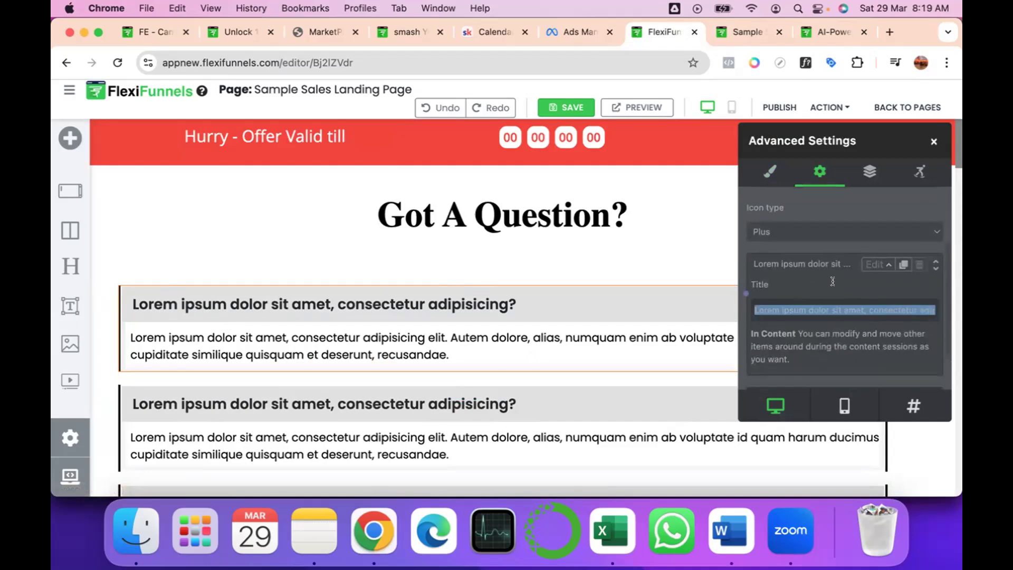
pyautogui.click(869, 263)
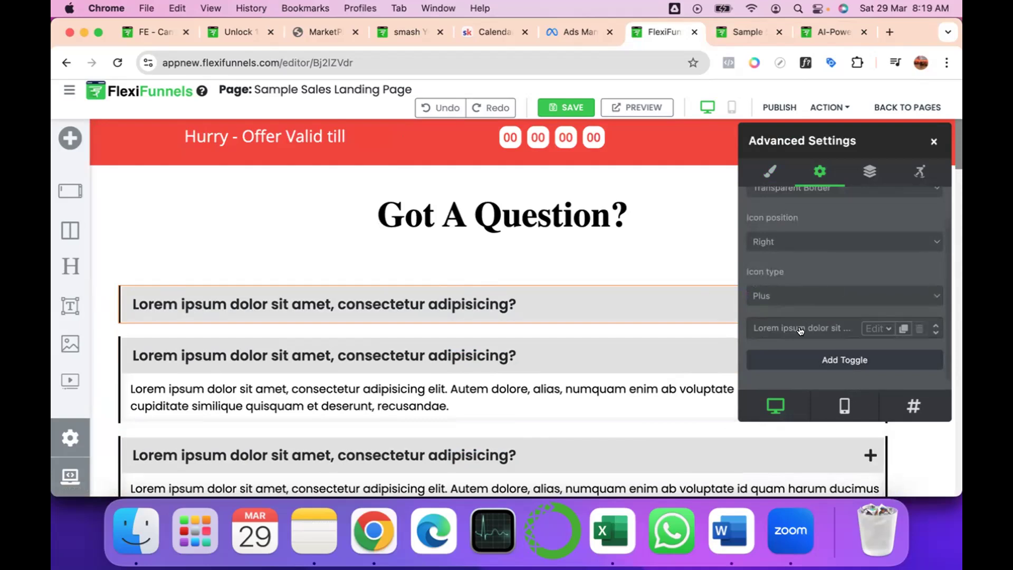
pyautogui.click(874, 322)
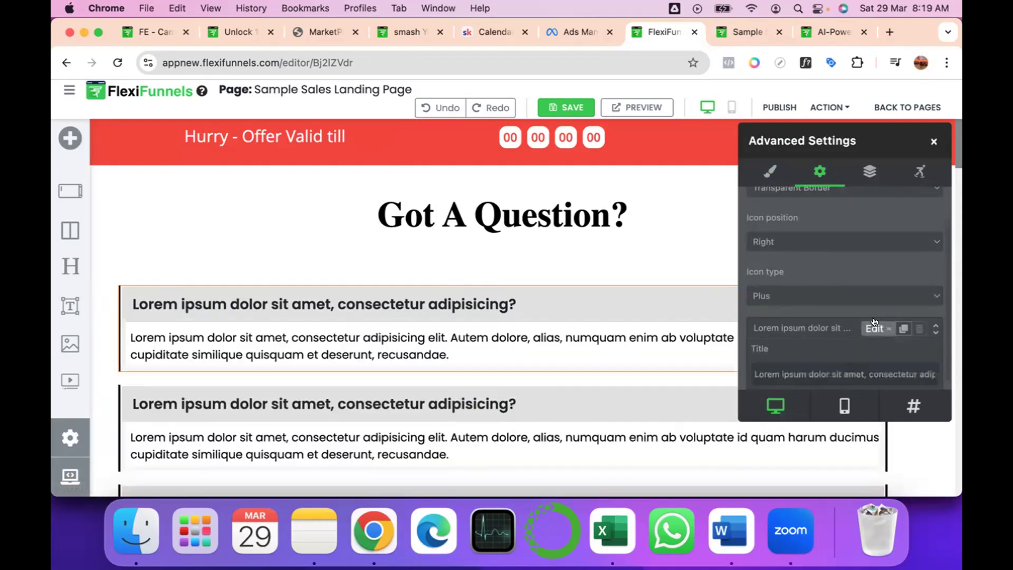
# Set the first FAQ question's title to "What's the biggest challenge in terms of coding you are facing ?".
pyautogui.tripleClick(806, 368)
pyautogui.press('BackSpace')
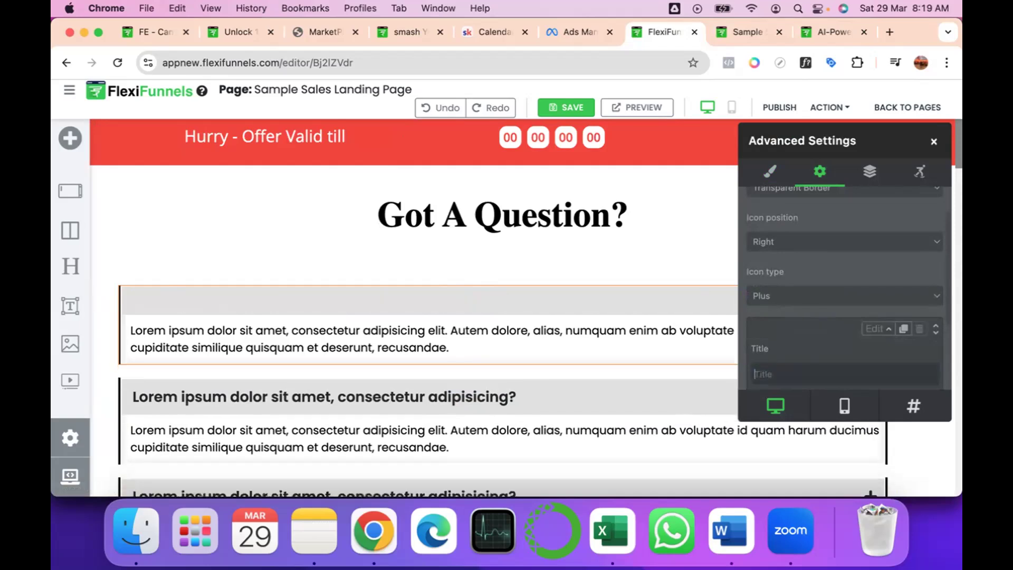
pyautogui.write('Are yo')
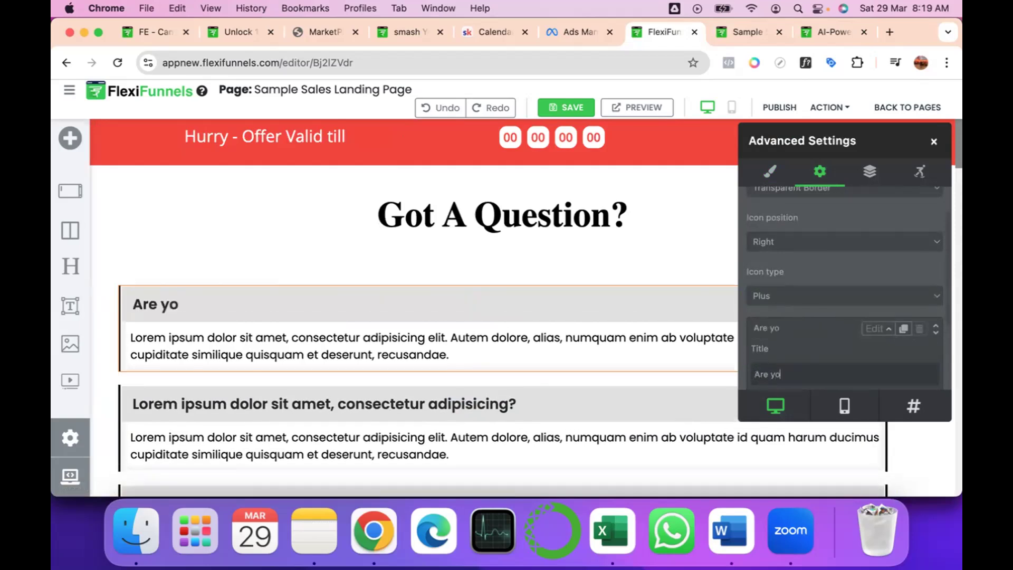
pyautogui.press('BackSpace')
pyautogui.press('super+a')
pyautogui.write('What')
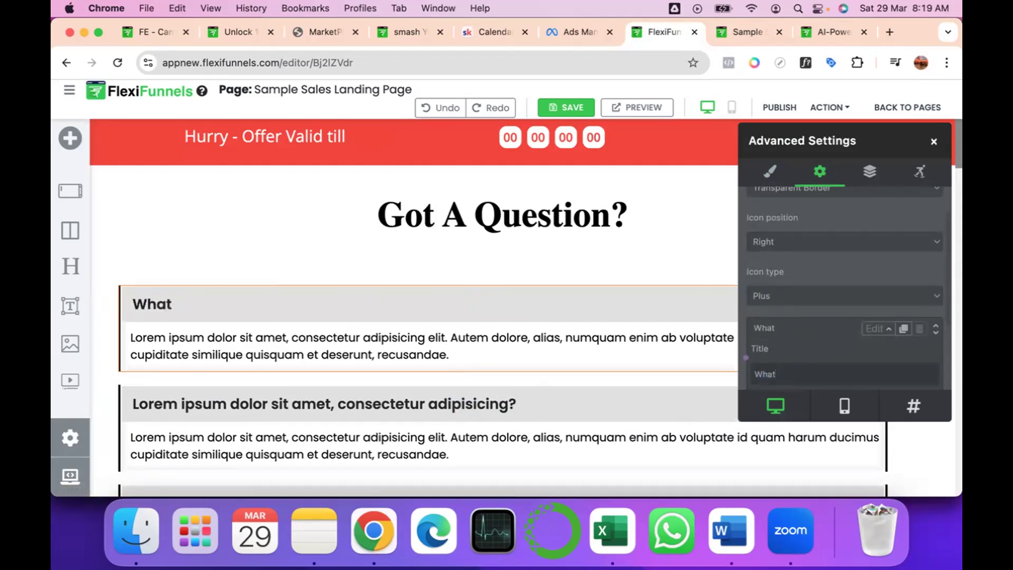
pyautogui.write("'s the bigges")
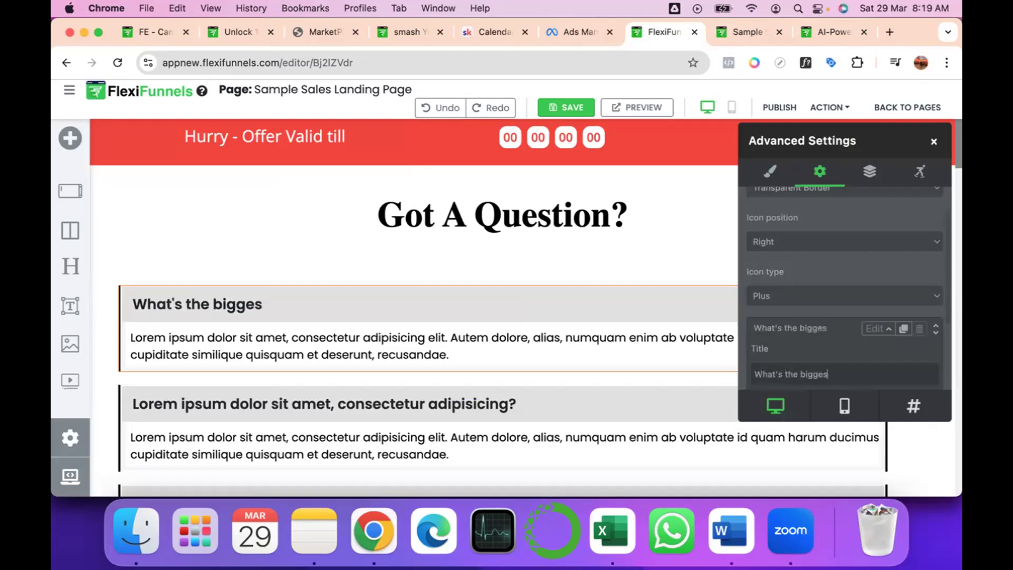
pyautogui.write('t challenge in te')
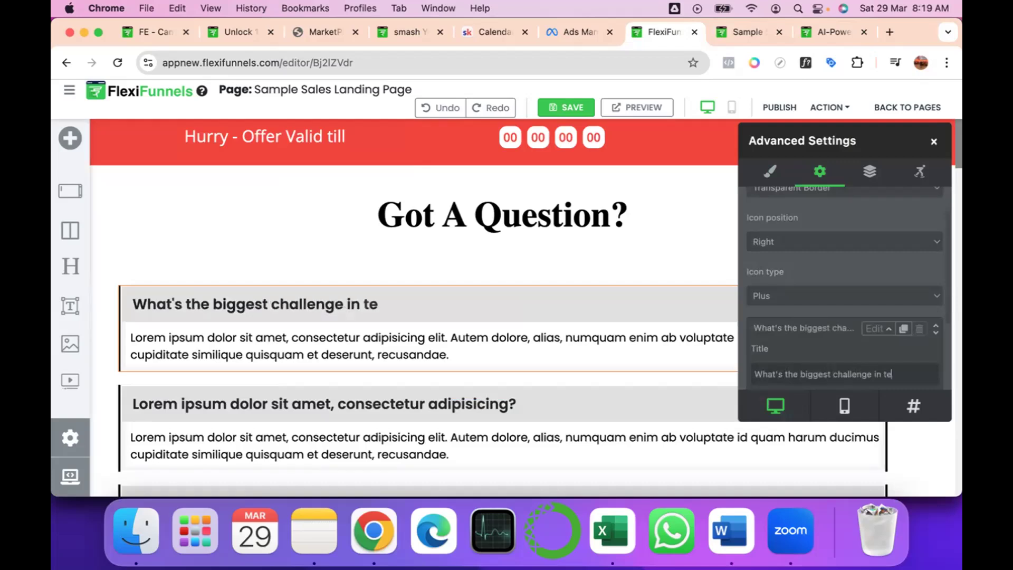
pyautogui.write('rms of coding you are facing ?')
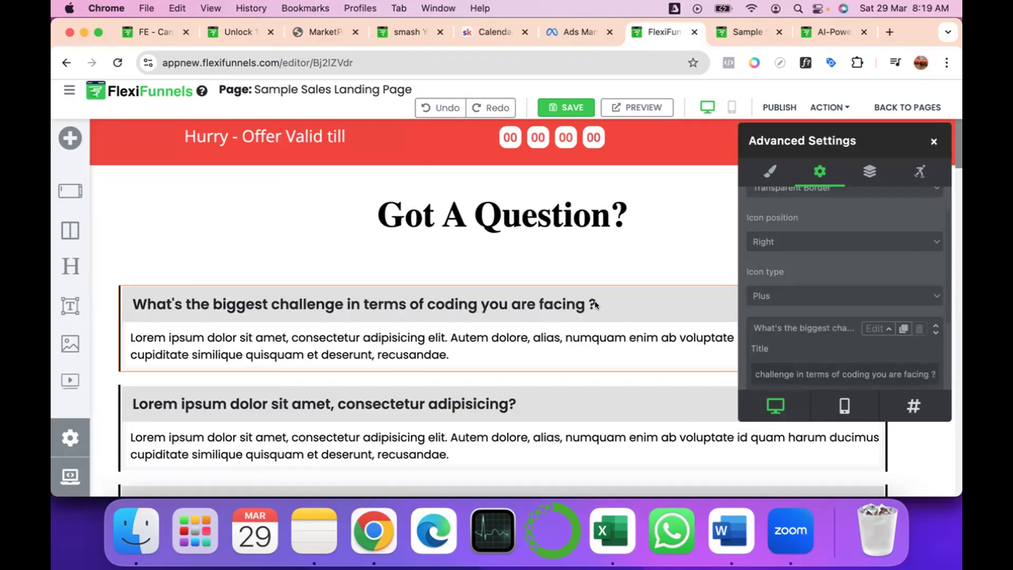
pyautogui.click(770, 327)
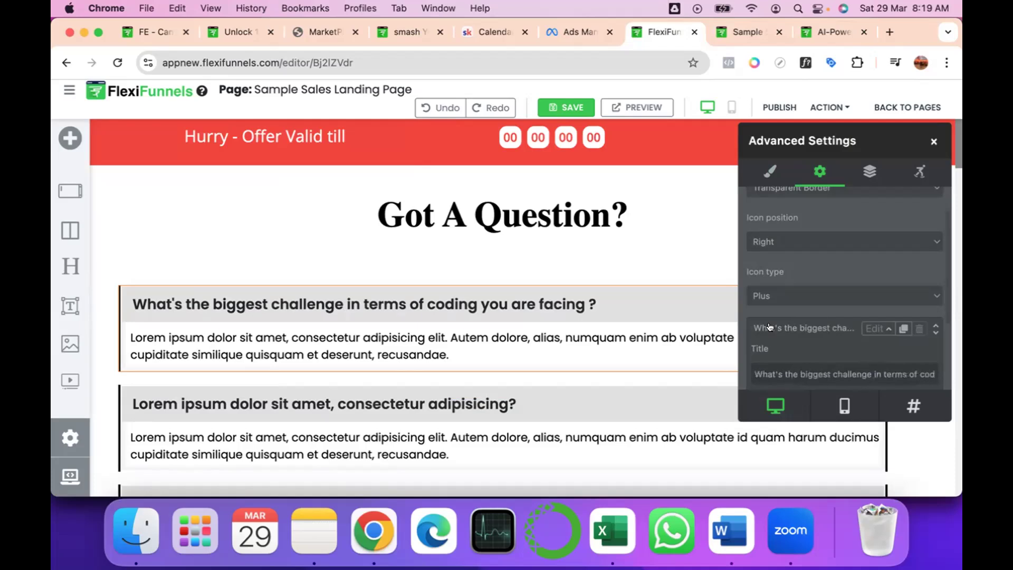
pyautogui.tripleClick(760, 369)
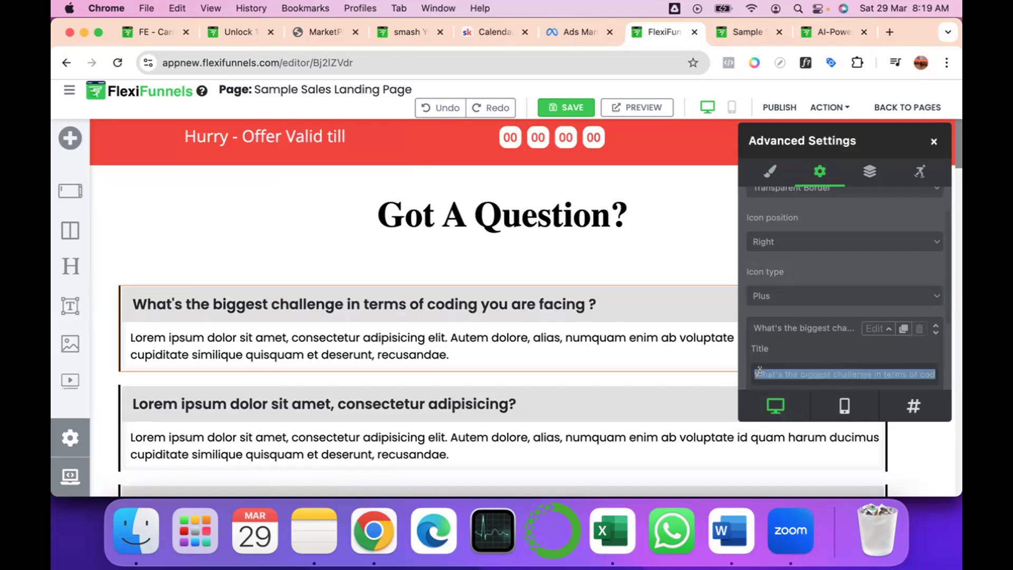
pyautogui.write('Wi')
pyautogui.press('BackSpace')
pyautogui.write('ll')
pyautogui.press('BackSpace')
pyautogui.press('BackSpace')
pyautogui.write('ill')
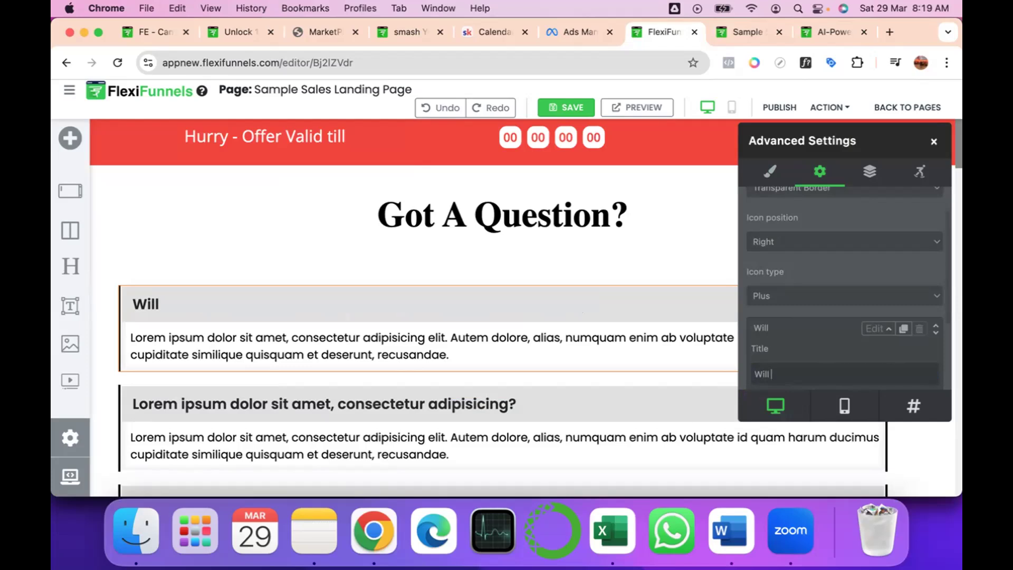
# Replace the first FAQ question's title with "Is the Home Delivery Option present?".
pyautogui.press('super+a')
pyautogui.write('Is the ')
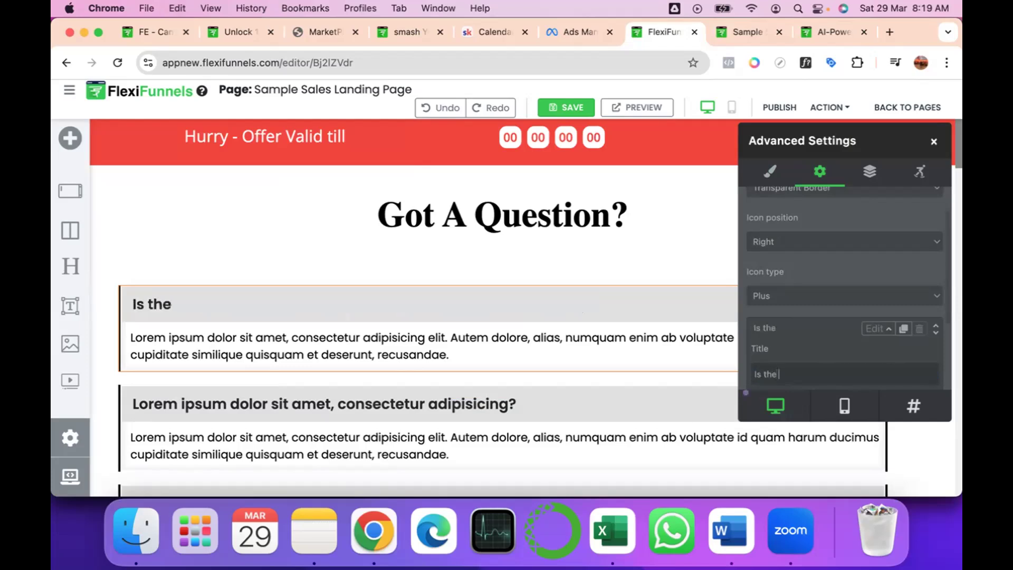
pyautogui.write('Home Delivery')
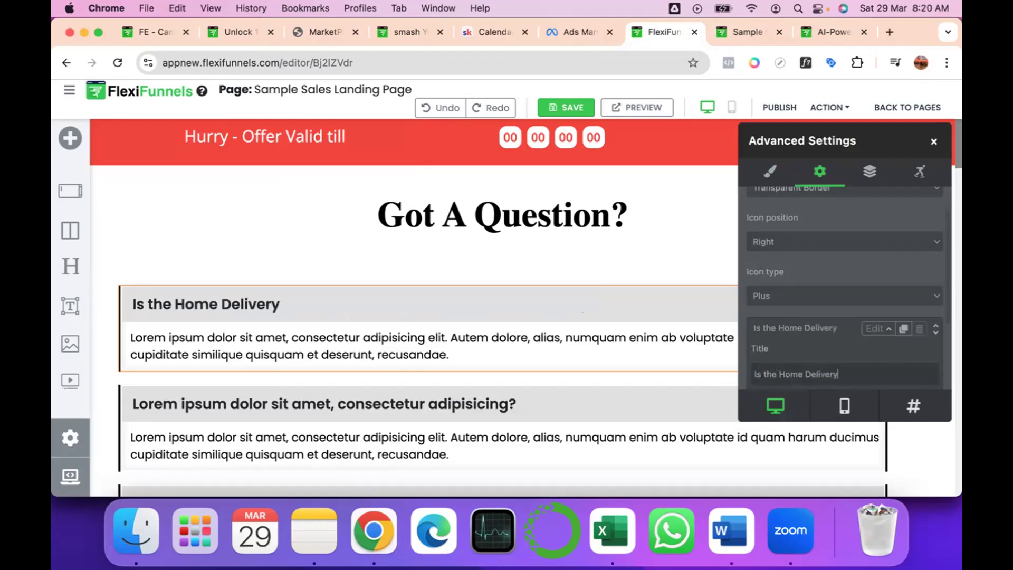
pyautogui.write(' Option present?')
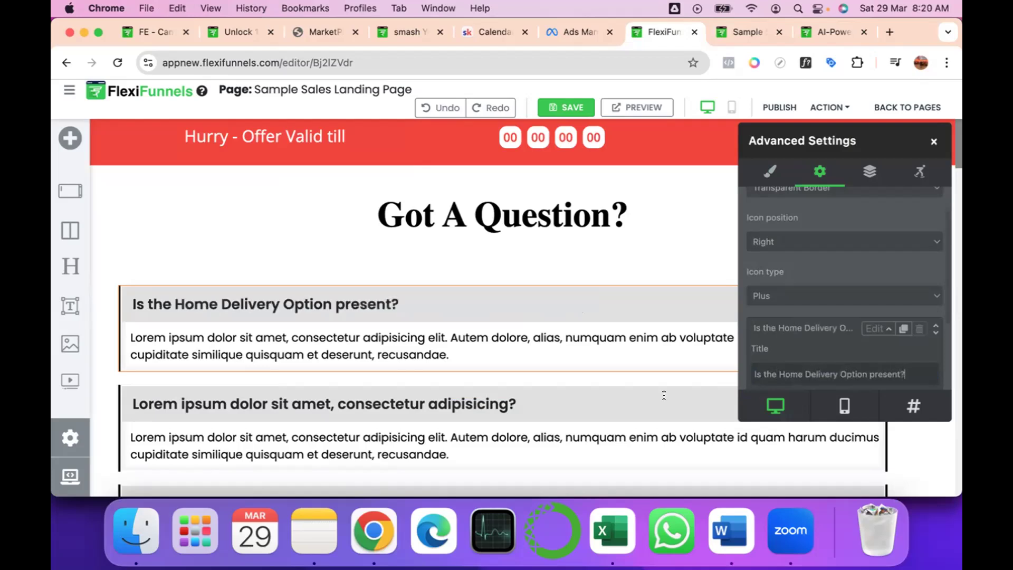
# Replace the first question's answer with "More than a Delight to serve at your doorstep. We are just a call away !!" and save the page.
pyautogui.click(362, 341)
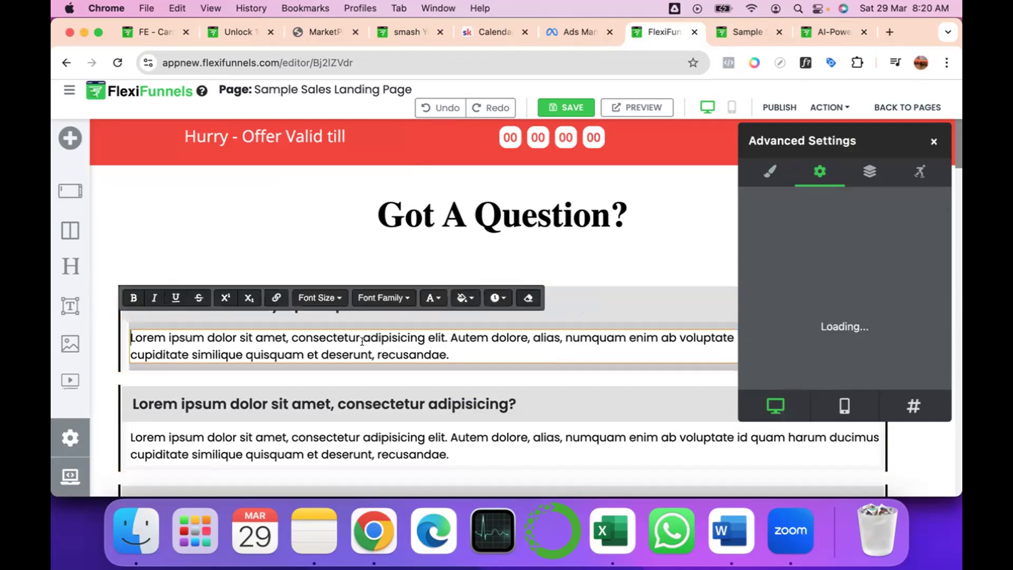
pyautogui.doubleClick(362, 340)
pyautogui.tripleClick(362, 340)
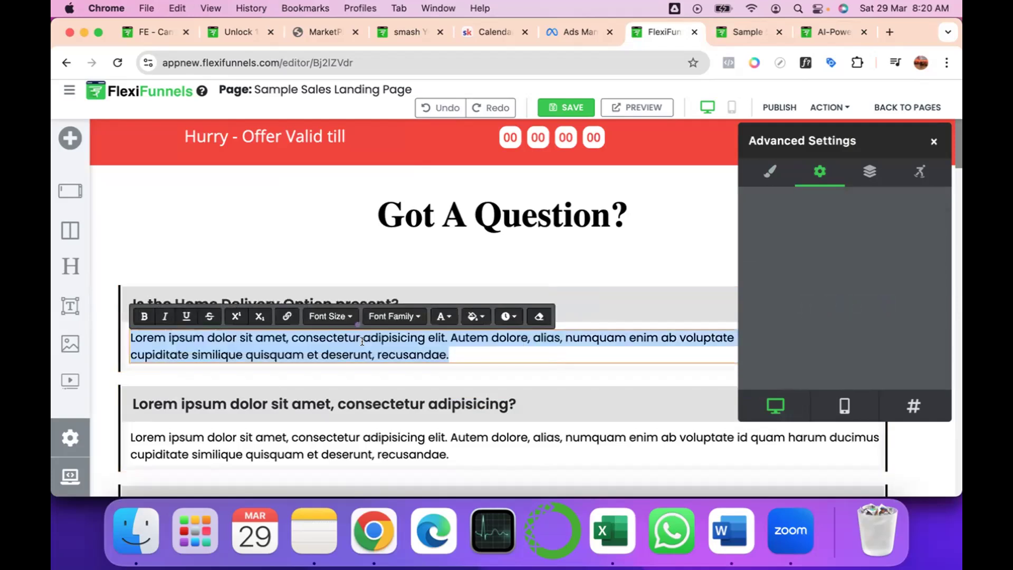
pyautogui.write('More than ')
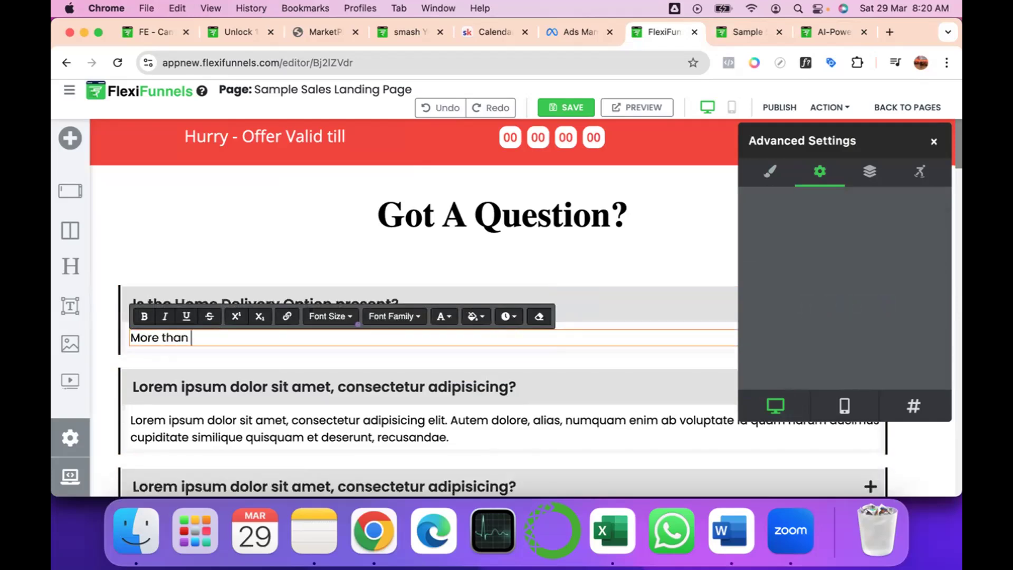
pyautogui.write('a Delight to serve at yo')
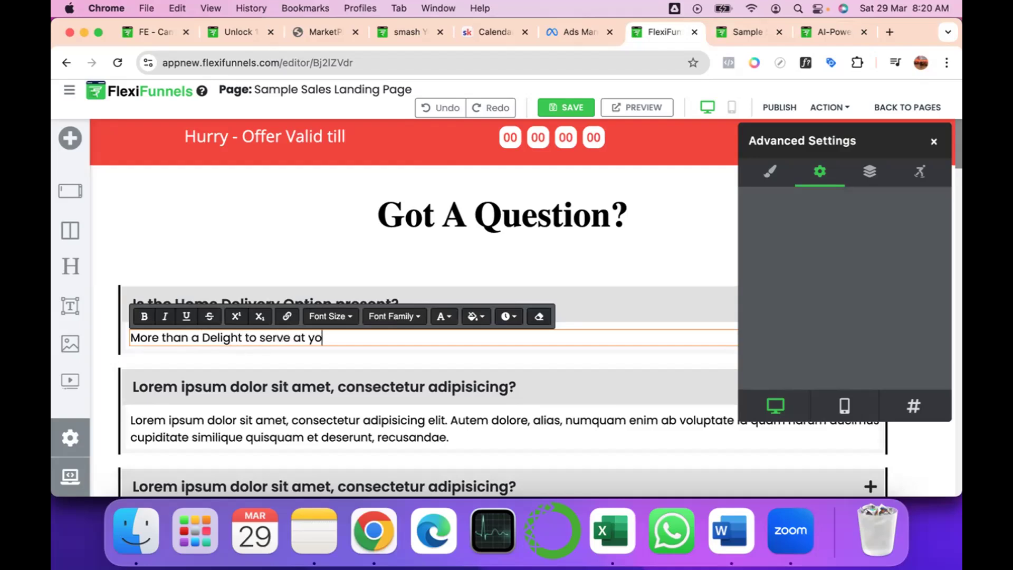
pyautogui.write('ur doo')
pyautogui.press('BackSpace')
pyautogui.write('rstep. We a')
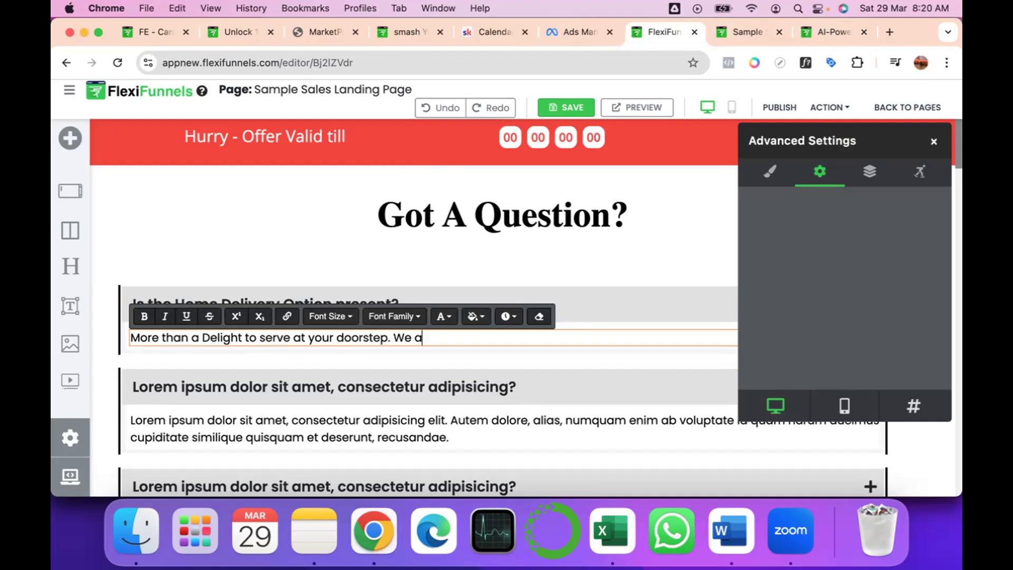
pyautogui.write('re just a call away !!')
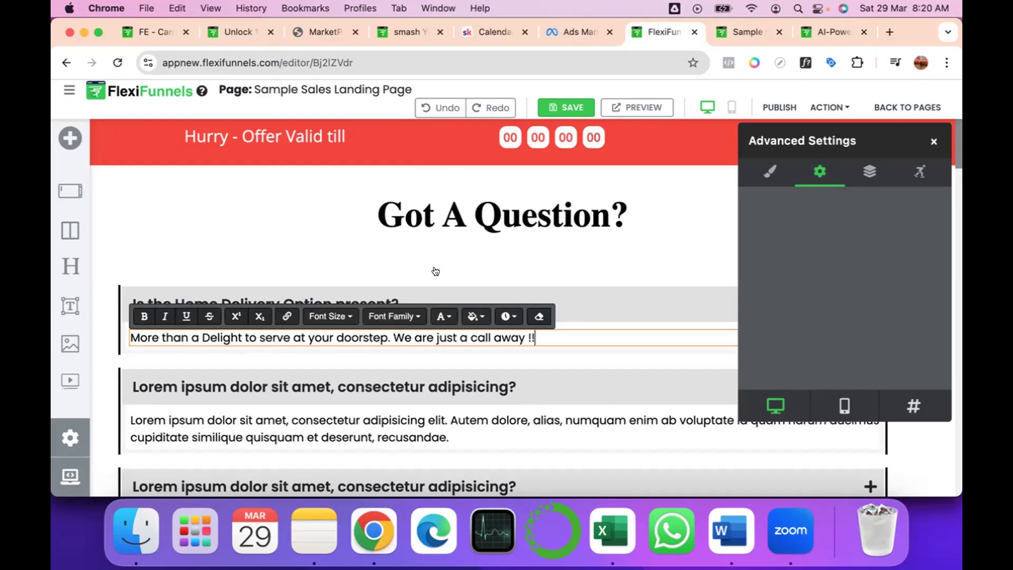
pyautogui.click(364, 305)
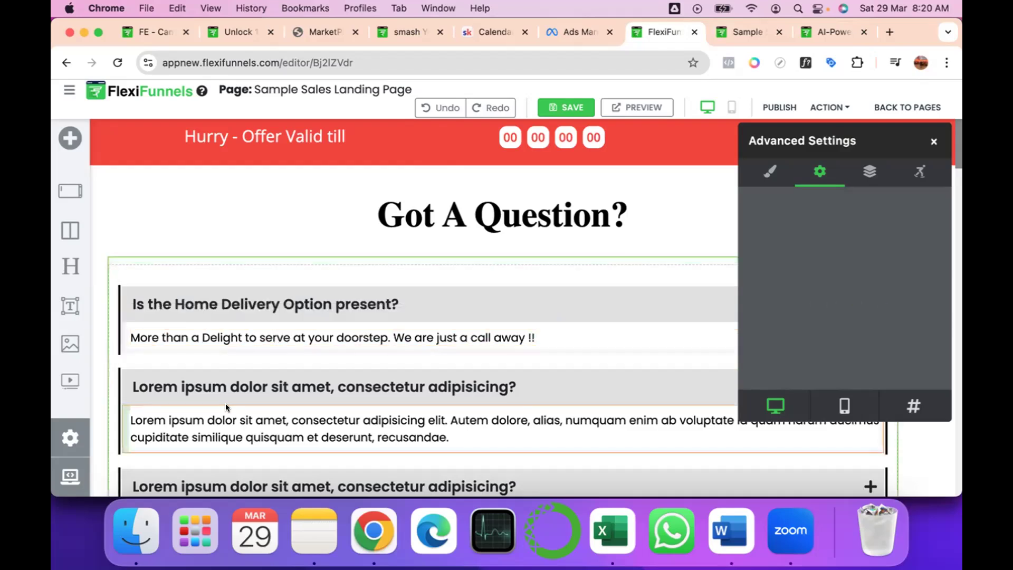
pyautogui.scroll(-3, 226, 405)
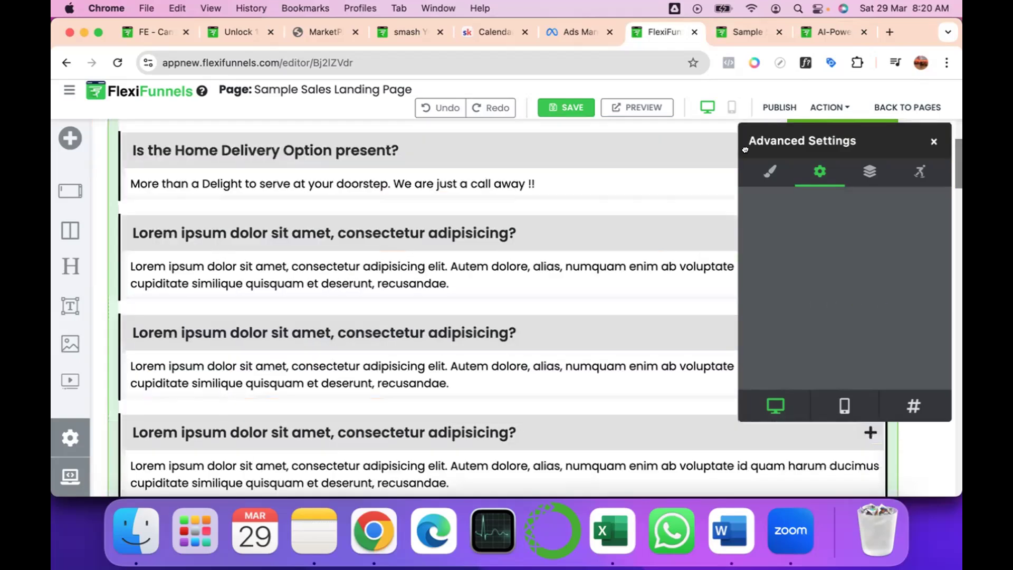
pyautogui.click(564, 105)
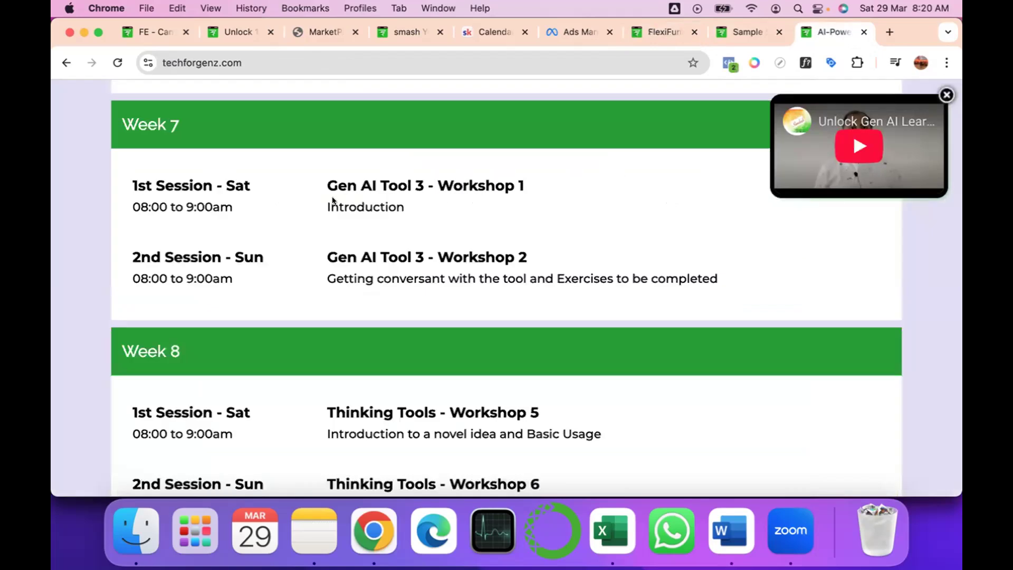
# Examine the finished live page from the Week 7 sessions down to the PS section and footer policy links.
pyautogui.scroll(-1, 411, 307)
pyautogui.scroll(-2, 411, 307)
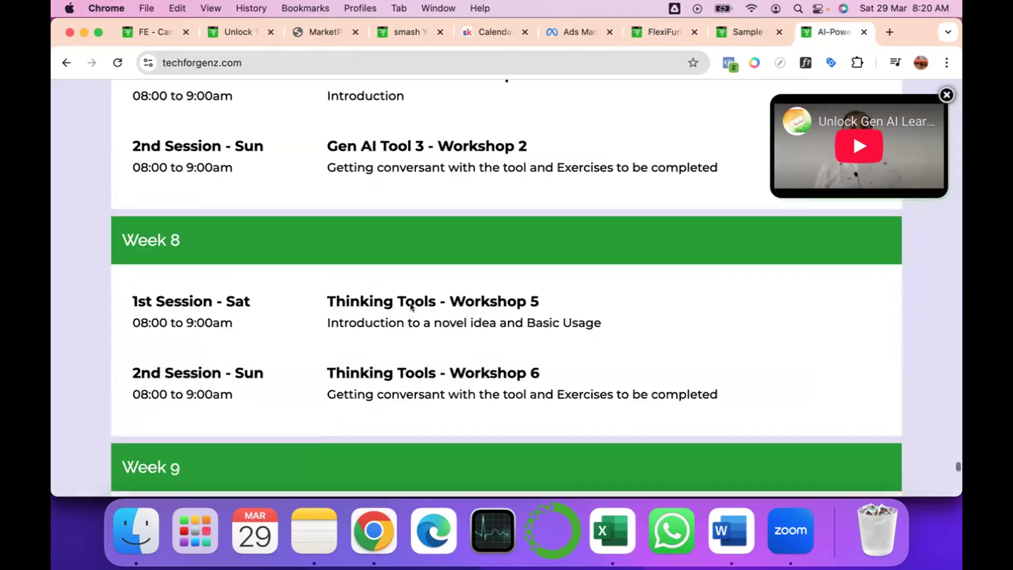
pyautogui.scroll(-5, 411, 307)
pyautogui.scroll(-15, 411, 307)
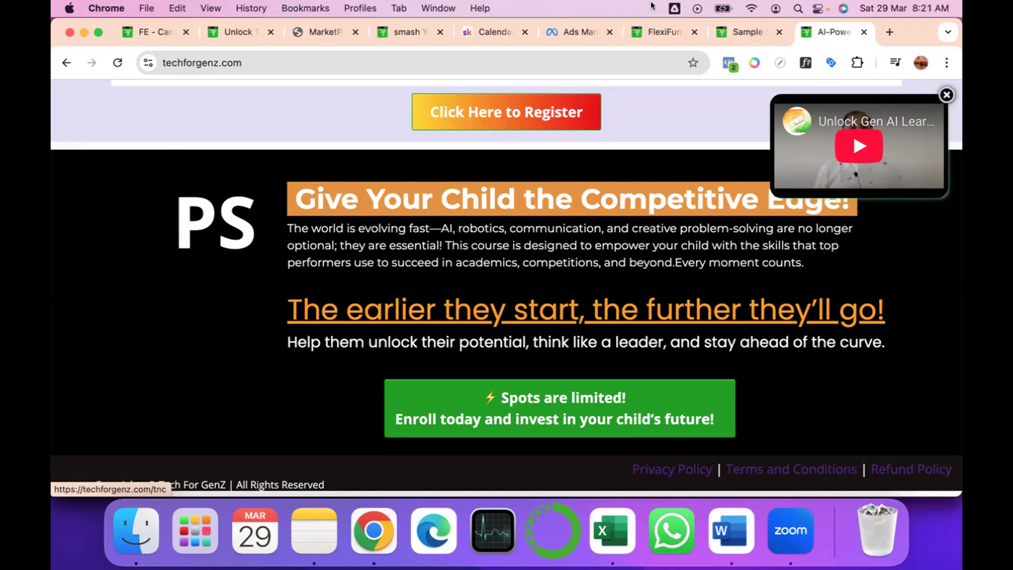
# Switch back to the FlexiFunnels editor of the Sample Sales Landing Page and close the advanced settings.
pyautogui.click(640, 31)
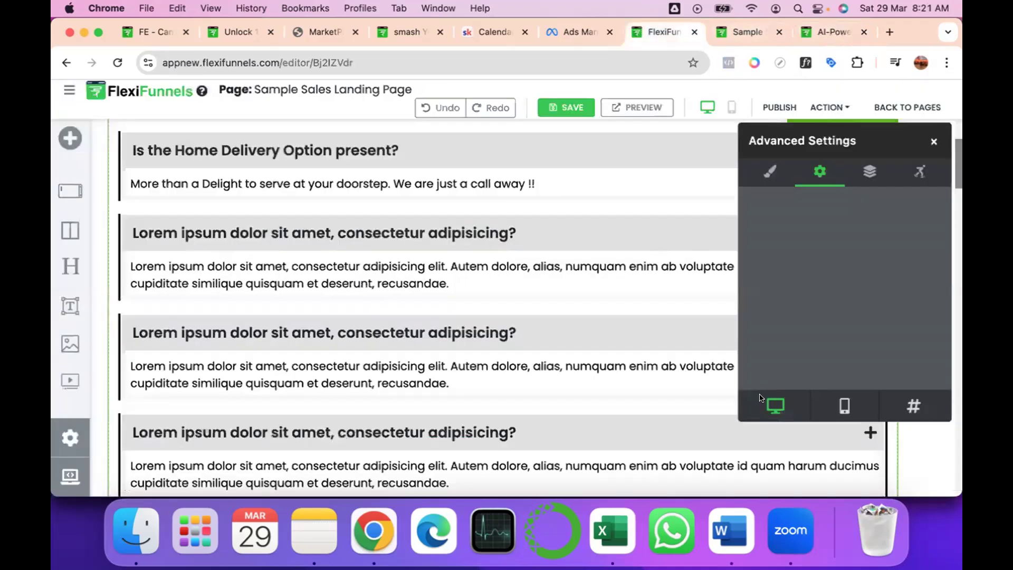
pyautogui.click(933, 141)
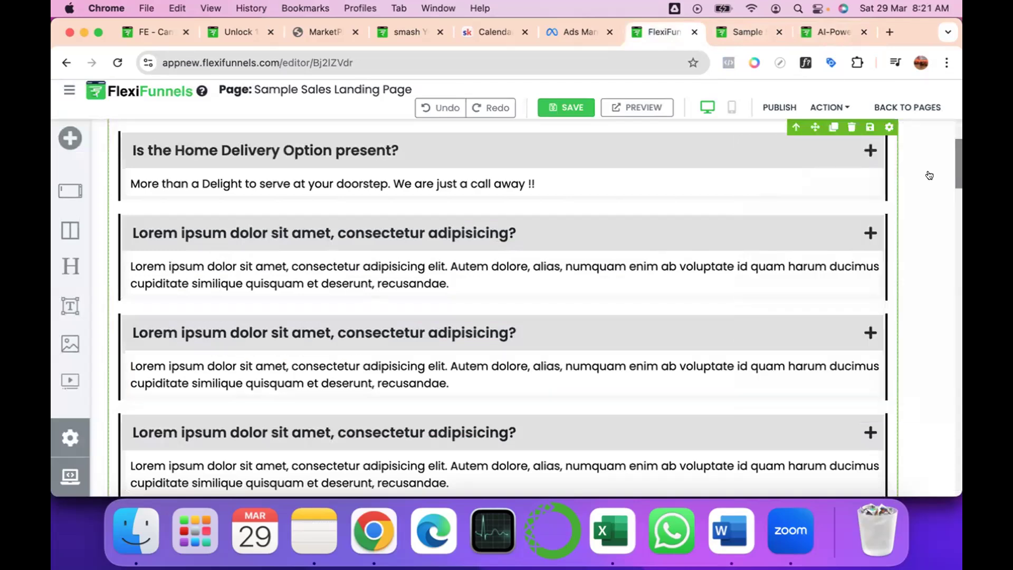
# Open the advanced settings of the LOREM IPSUM footer menu and delete its Home item.
pyautogui.scroll(-10, 684, 315)
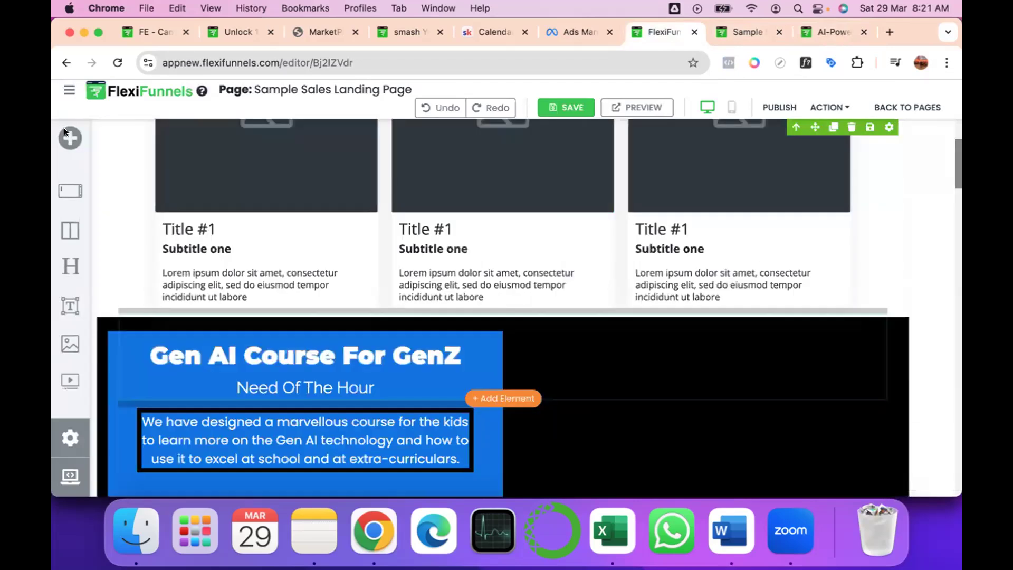
pyautogui.scroll(-10, 441, 332)
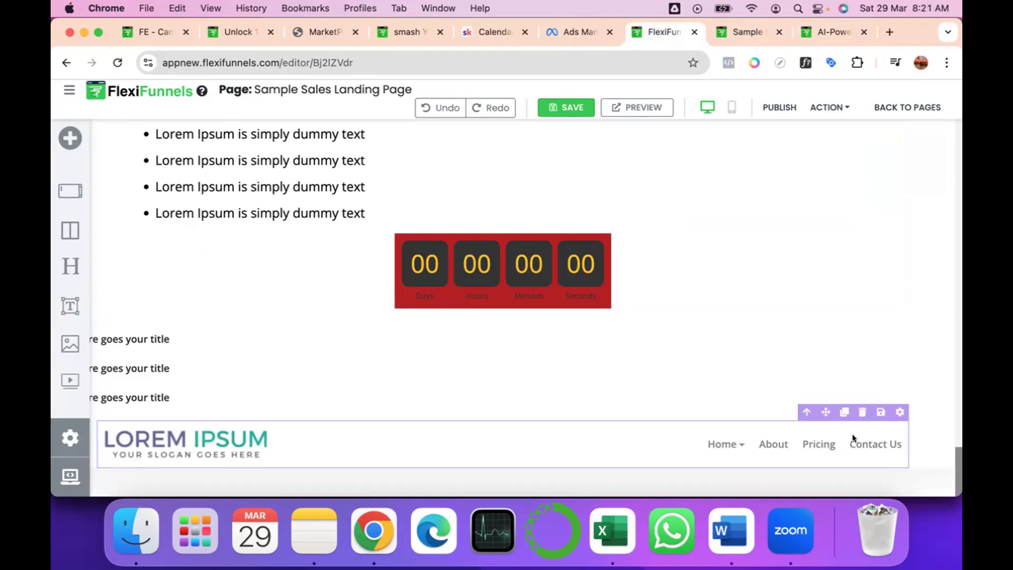
pyautogui.click(884, 408)
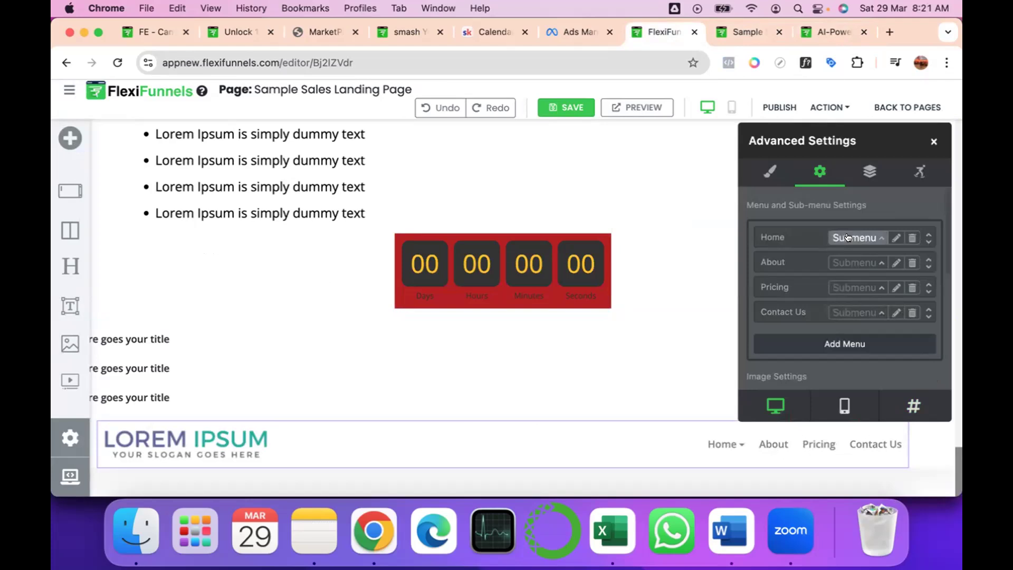
pyautogui.click(905, 237)
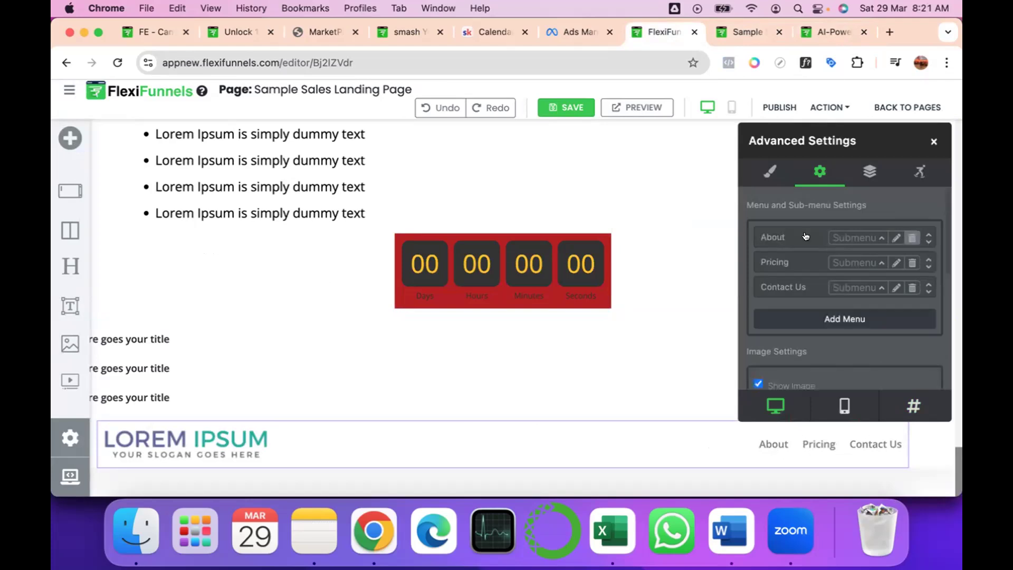
# Rename the footer menu's About item to "Privacy Policy".
pyautogui.click(841, 237)
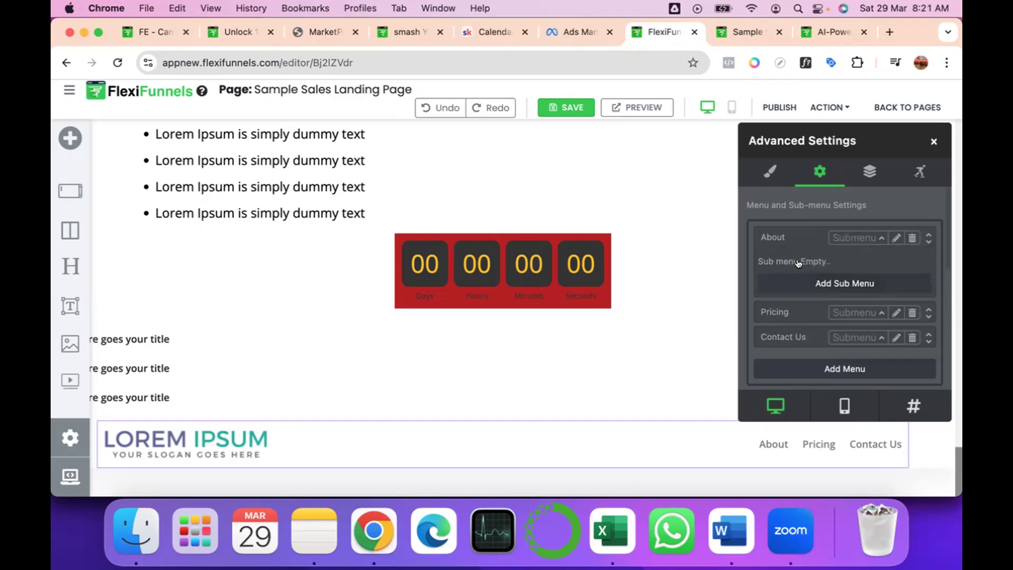
pyautogui.click(893, 237)
pyautogui.doubleClick(418, 210)
pyautogui.write('Pricing')
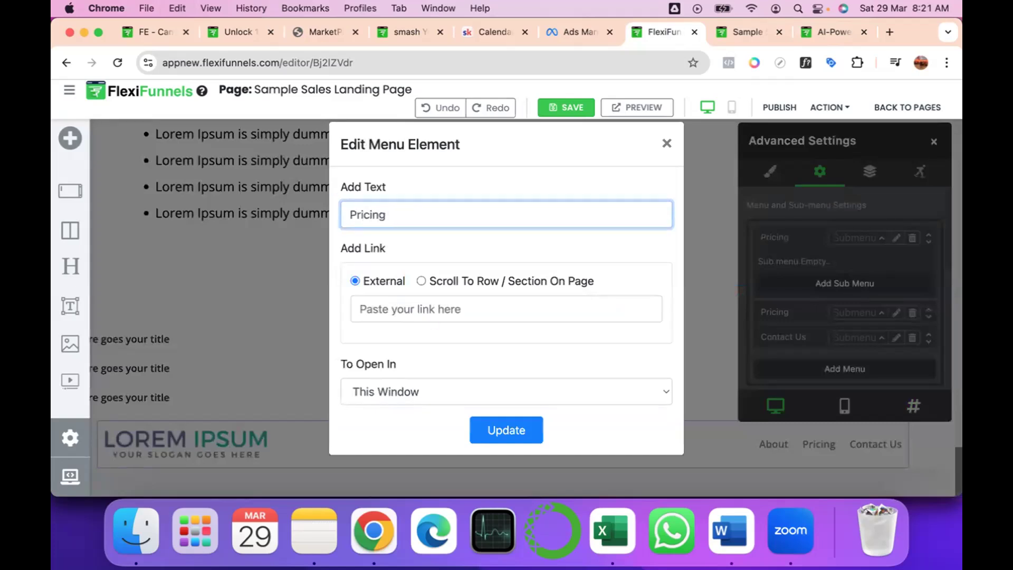
pyautogui.press('super+a')
pyautogui.write('Priva')
pyautogui.write('cy Ploicy')
pyautogui.press('BackSpace')
pyautogui.press('BackSpace')
pyautogui.press('BackSpace')
pyautogui.press('BackSpace')
pyautogui.press('BackSpace')
pyautogui.write('olicy')
pyautogui.click(376, 304)
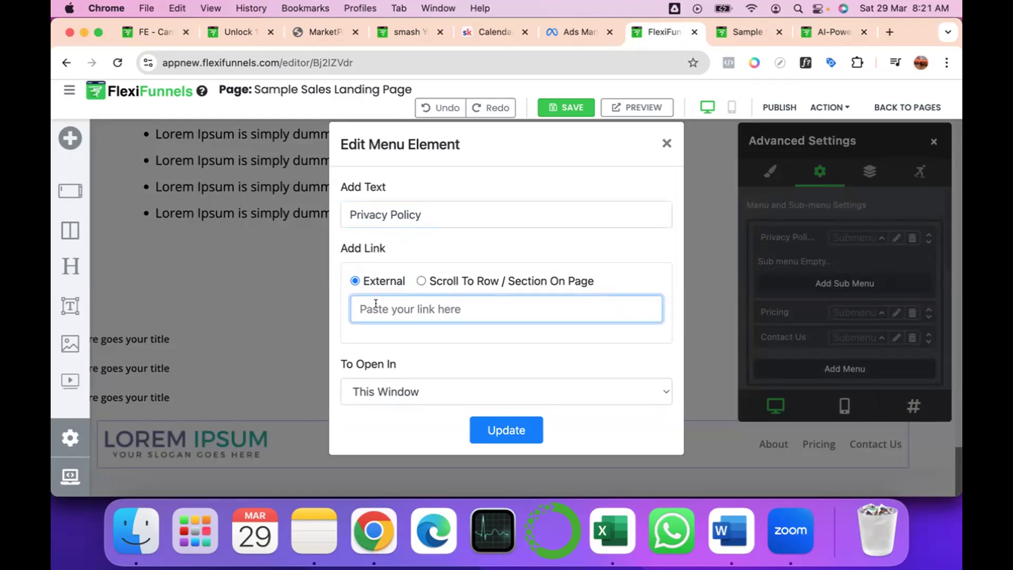
pyautogui.write('https://ww.google.com')
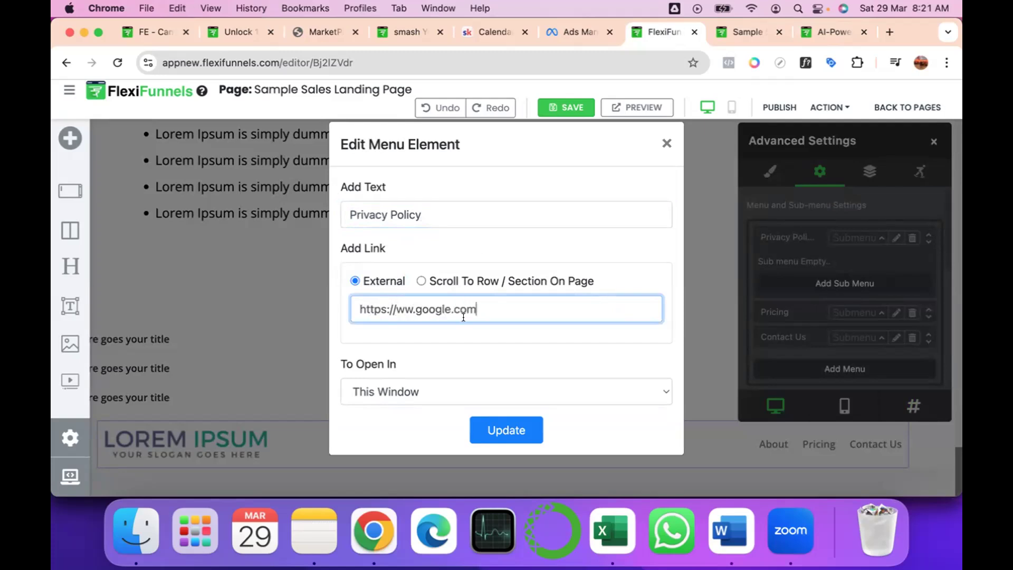
pyautogui.click(484, 420)
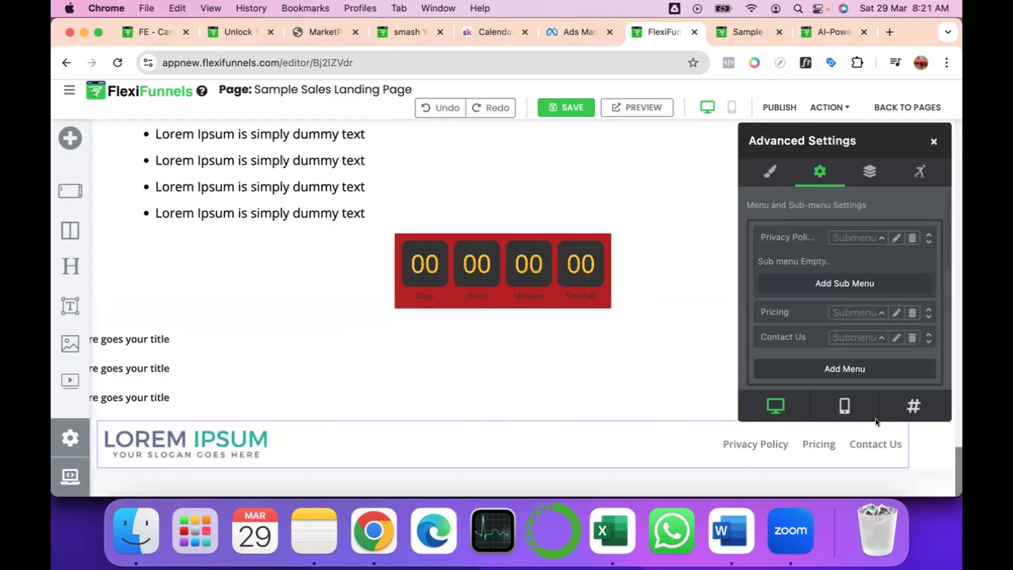
# Save and publish the page, and test the footer's Privacy Policy link on the reloaded live Sample Sales Landing Page.
pyautogui.click(554, 109)
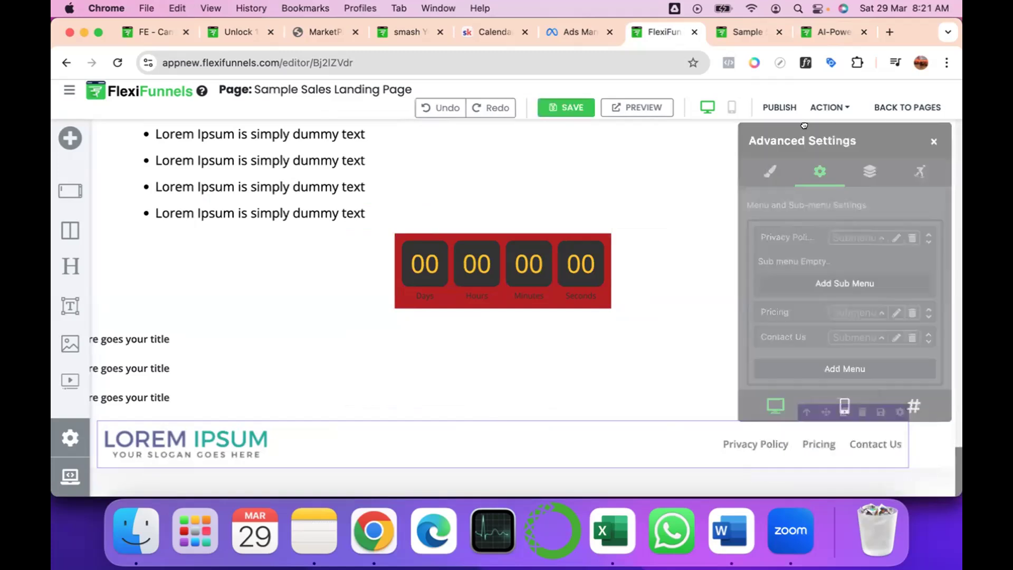
pyautogui.click(776, 109)
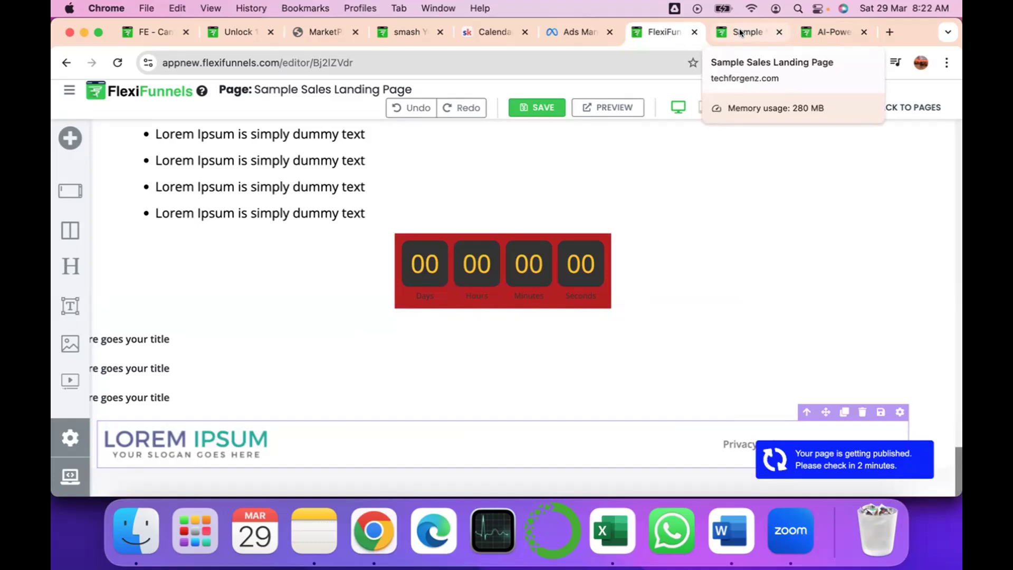
pyautogui.click(739, 29)
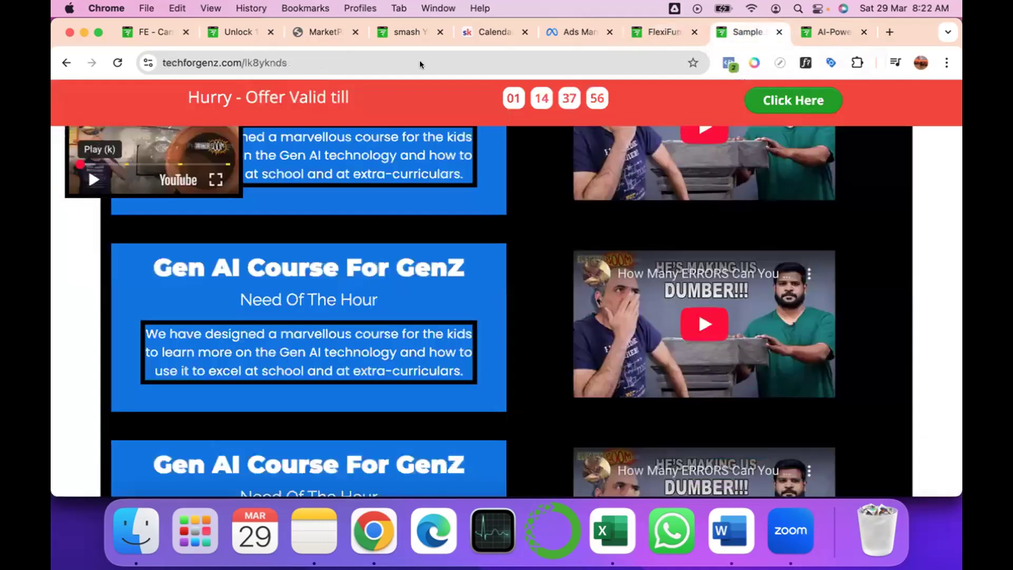
pyautogui.click(119, 63)
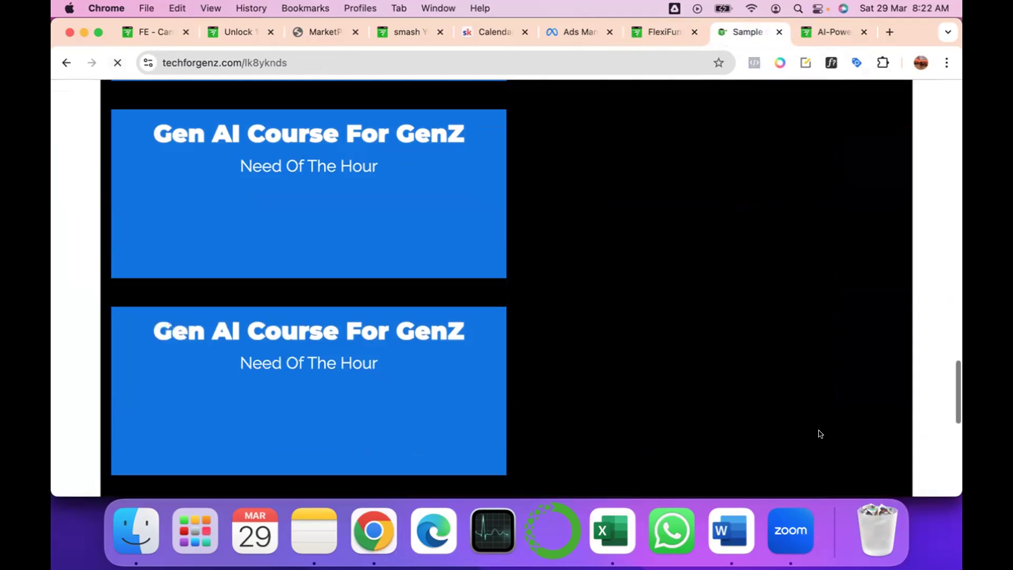
pyautogui.scroll(-5, 791, 454)
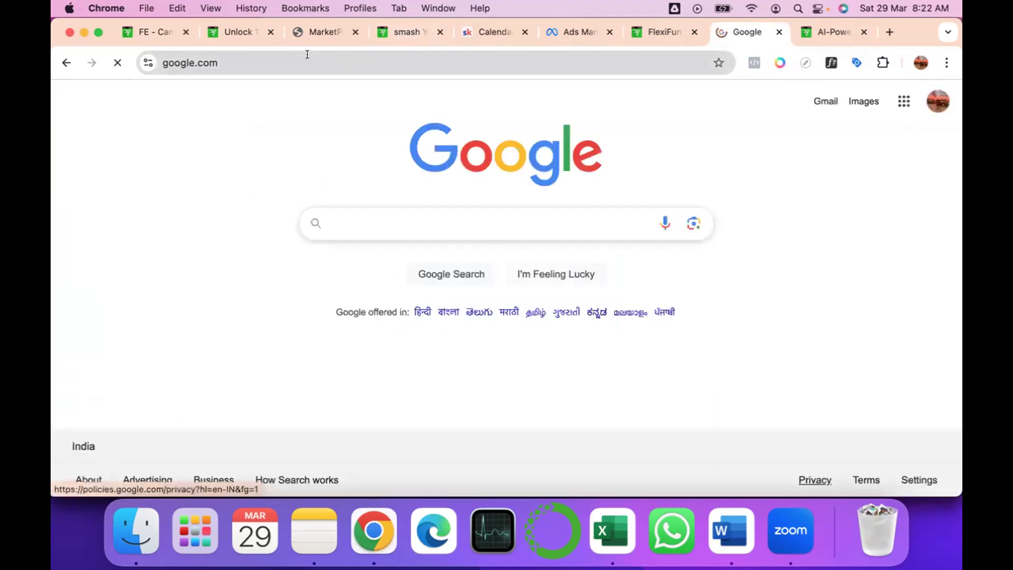
# Check the policy links in the finished live page's footer and return to the Sample Sales Landing Page editor.
pyautogui.click(834, 30)
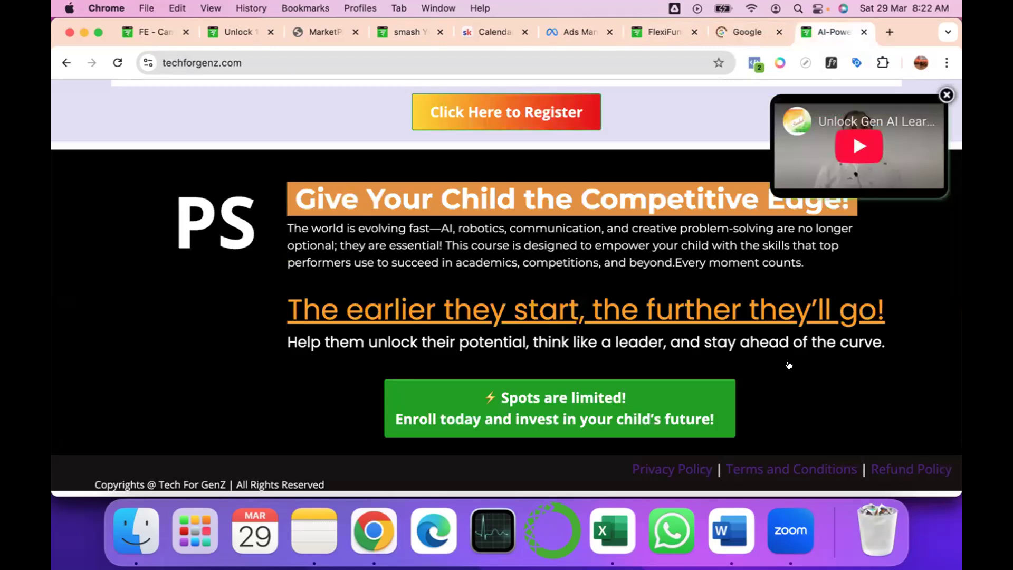
pyautogui.click(662, 31)
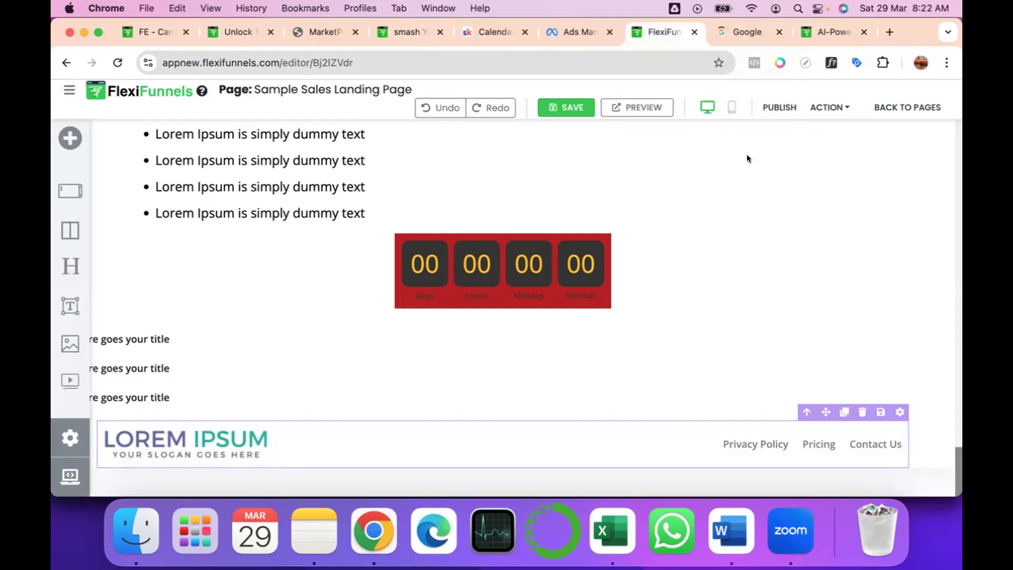
pyautogui.scroll(15, 746, 154)
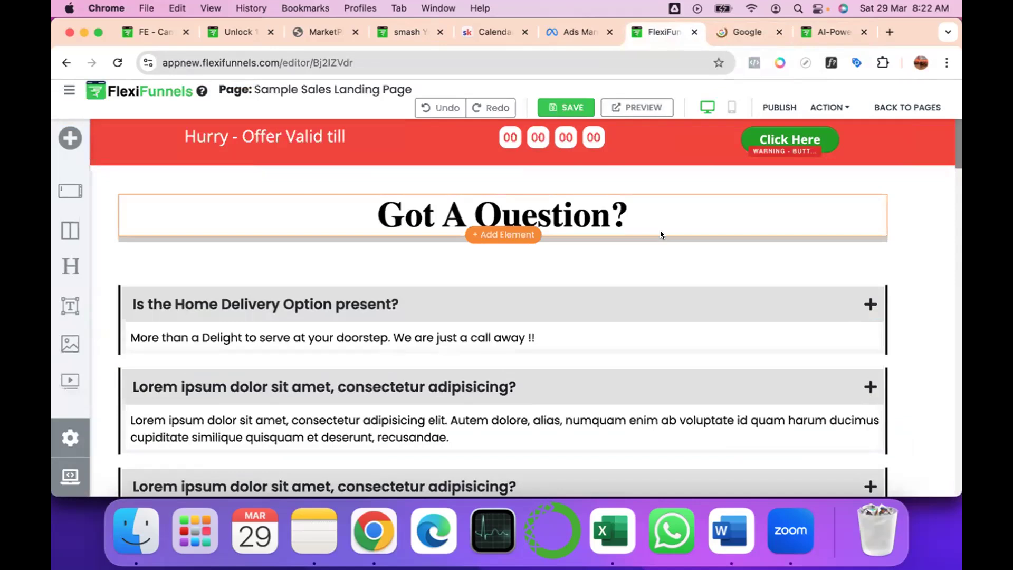
# Set the shape divider position to At top for the orange Gen AI Course For GenZ section below the form.
pyautogui.scroll(-10, 660, 230)
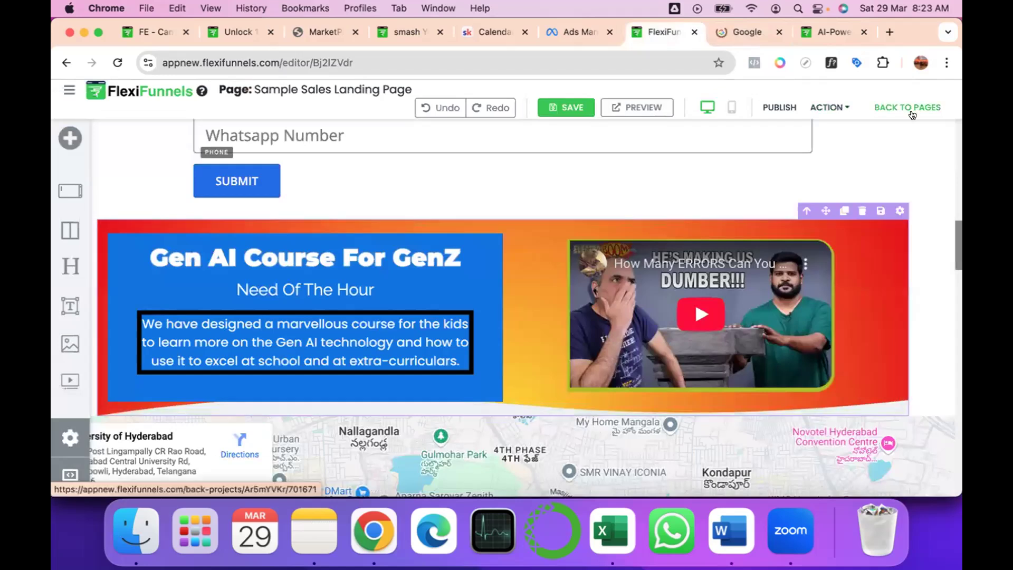
pyautogui.click(900, 210)
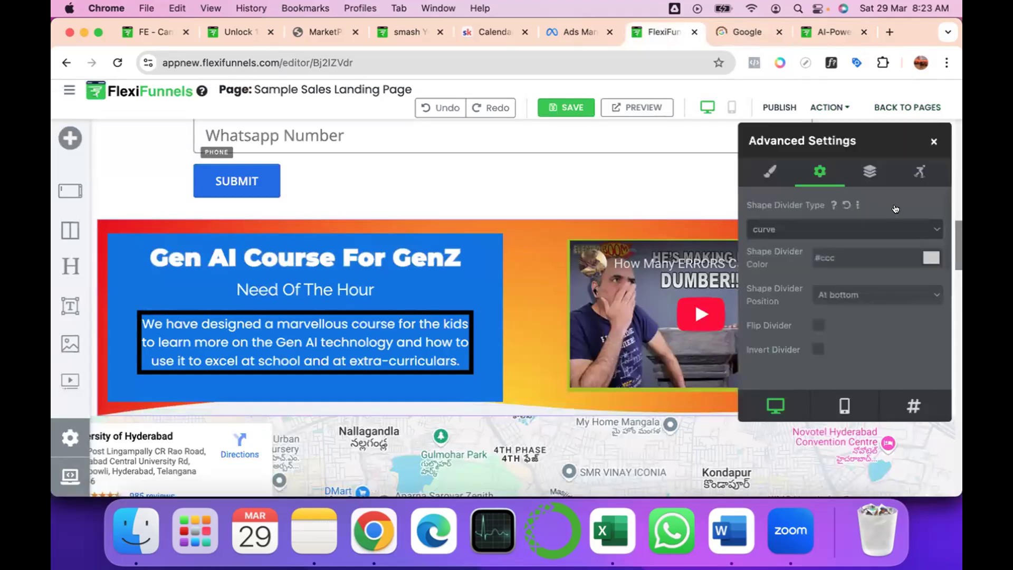
pyautogui.click(871, 173)
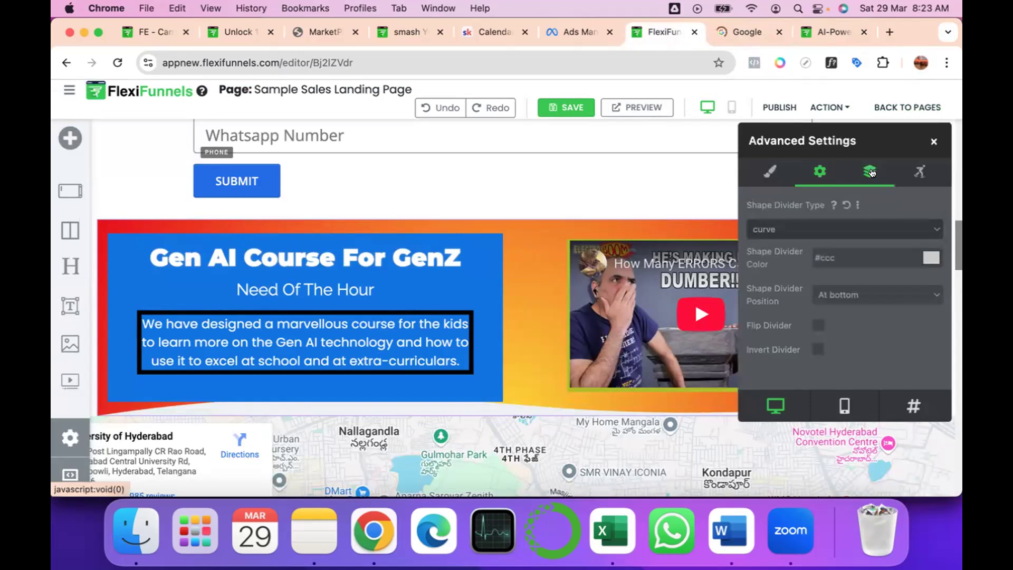
pyautogui.click(917, 172)
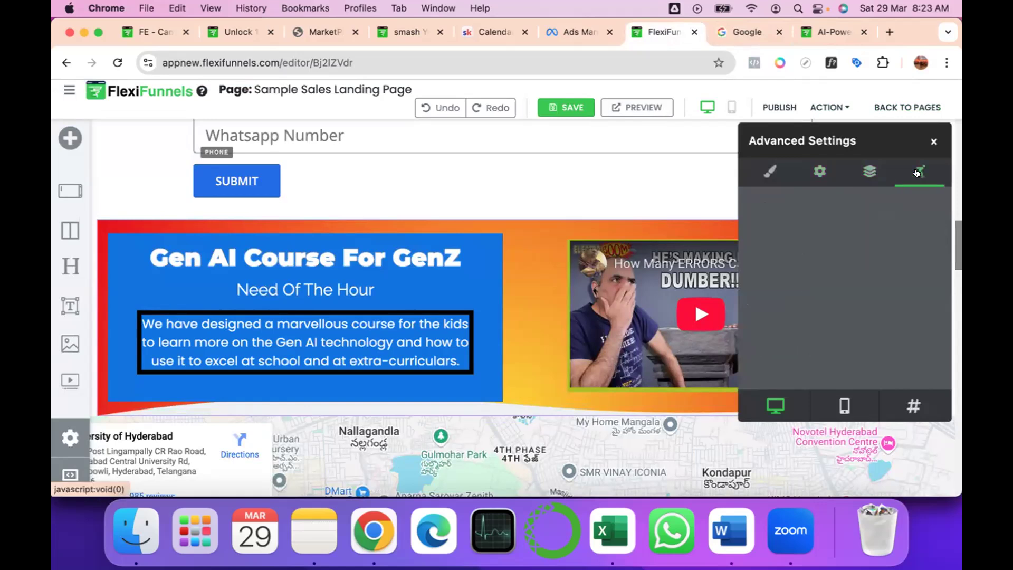
pyautogui.click(820, 171)
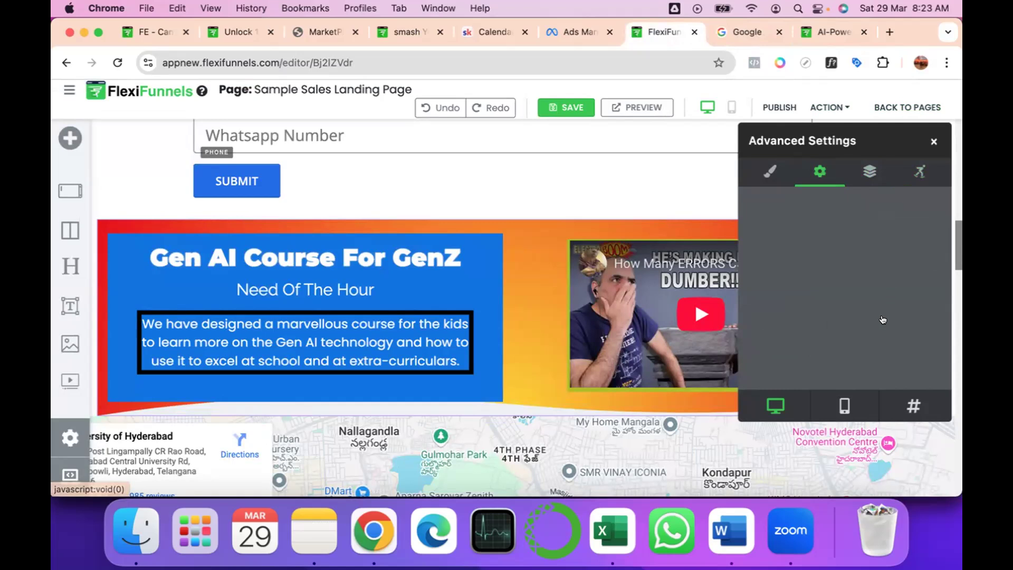
pyautogui.click(879, 294)
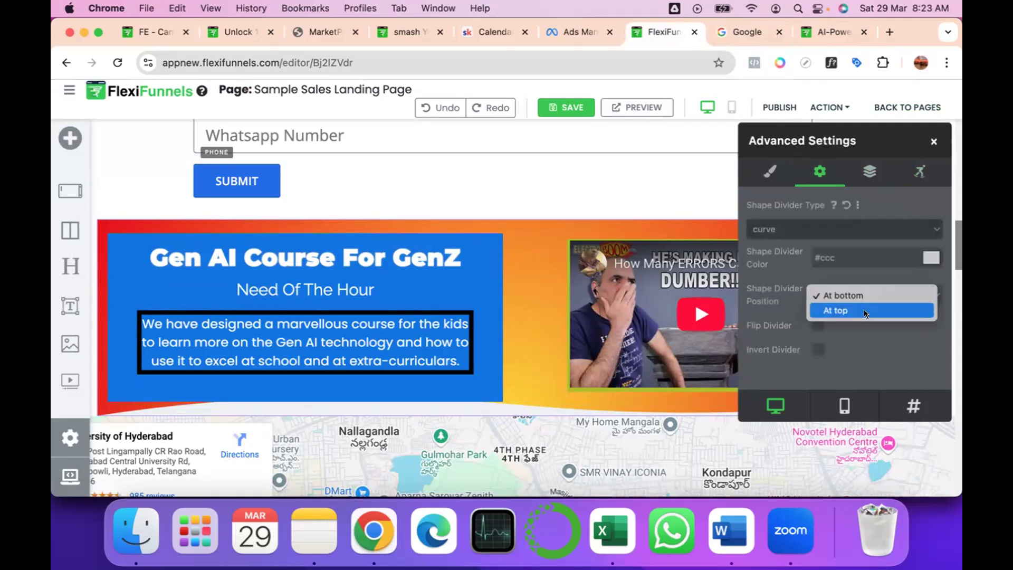
pyautogui.click(865, 311)
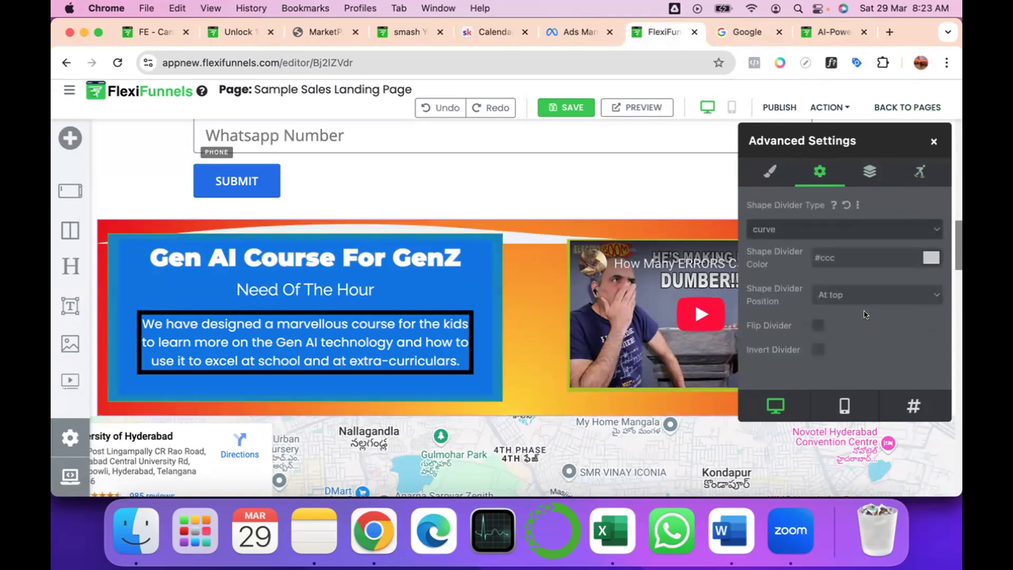
# Give the section an on-load bounce animation with 2 repeats and a delay of 0.1 seconds.
pyautogui.click(867, 174)
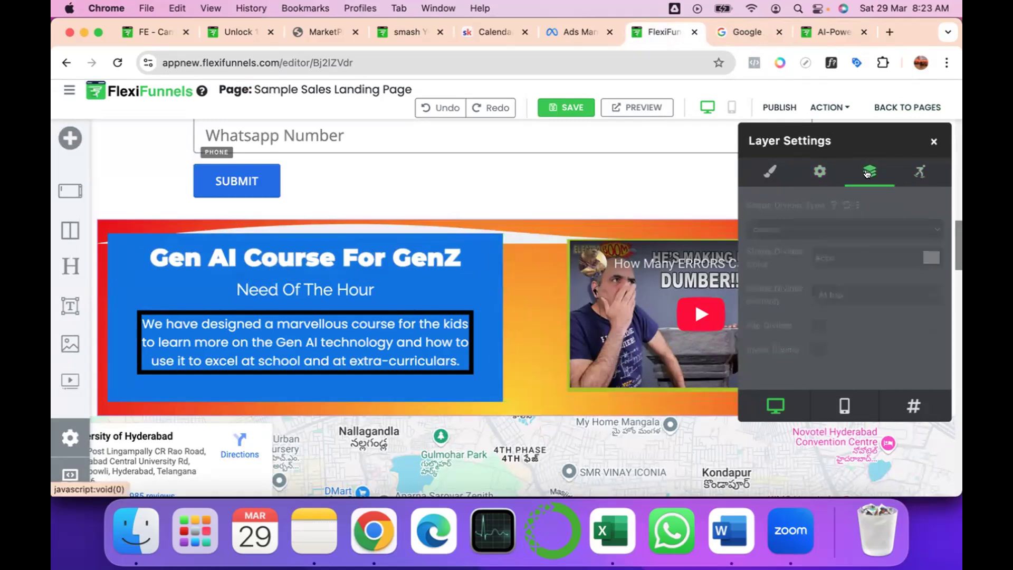
pyautogui.click(918, 174)
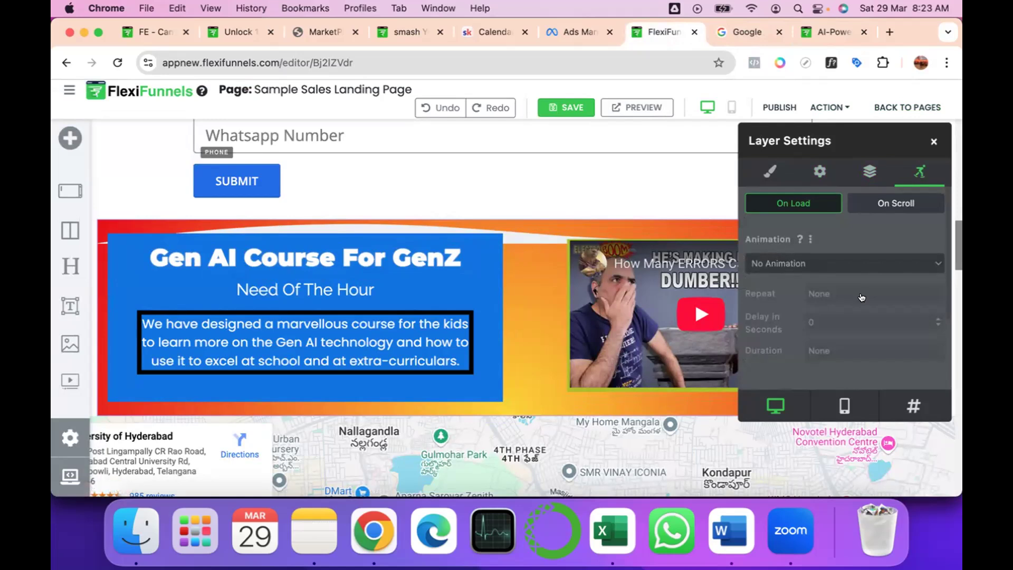
pyautogui.click(842, 262)
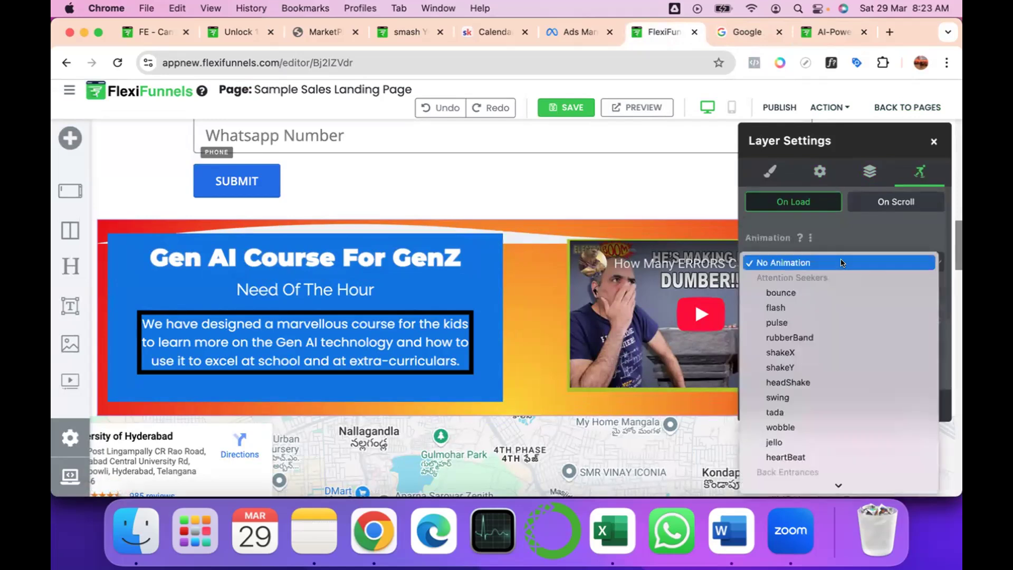
pyautogui.click(829, 291)
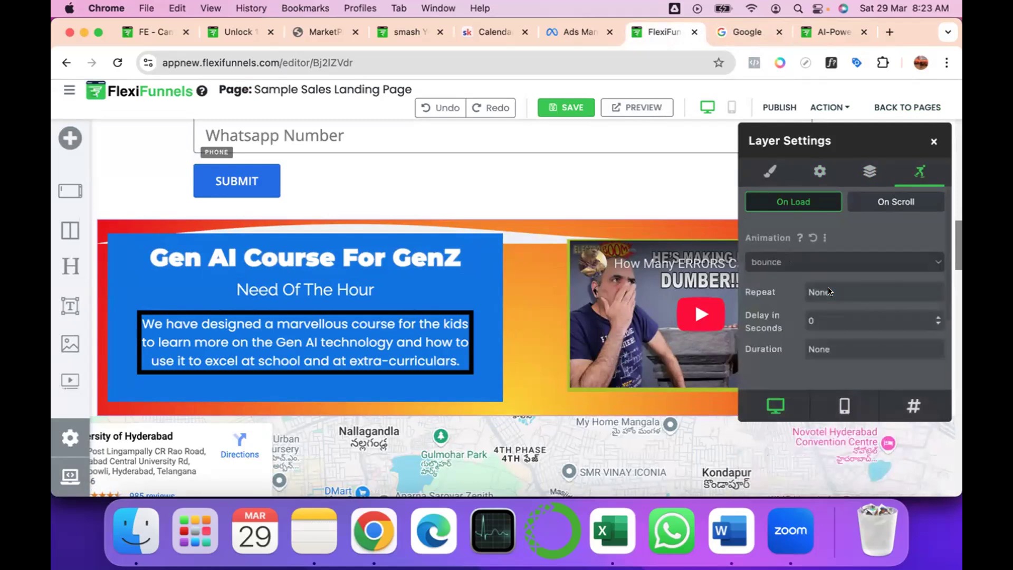
pyautogui.click(830, 292)
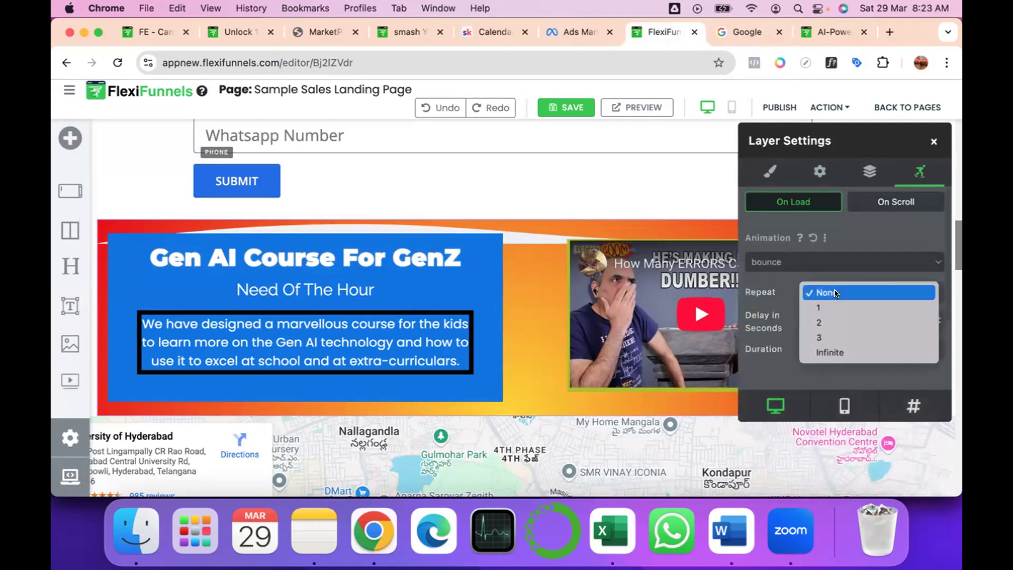
pyautogui.click(821, 322)
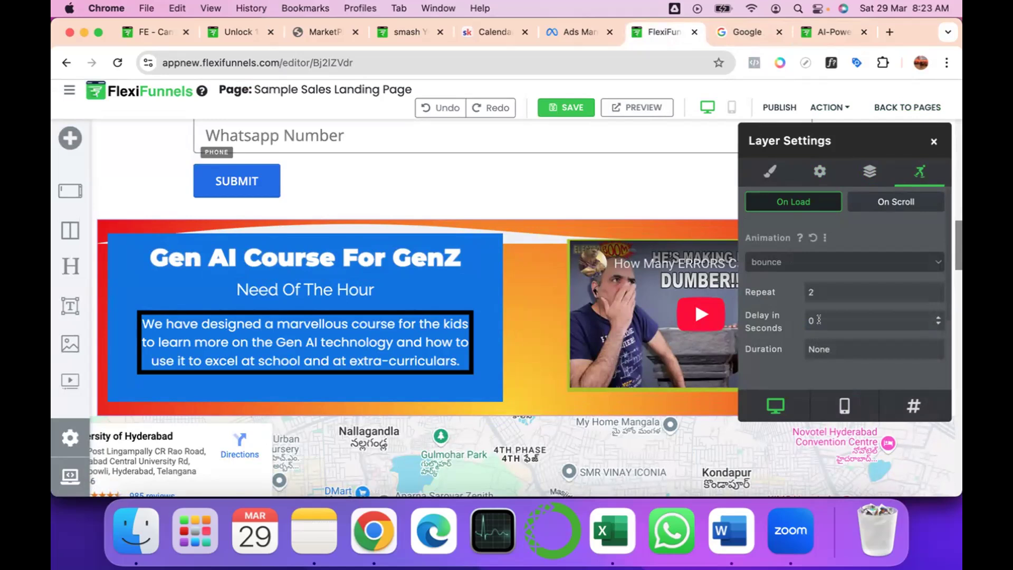
pyautogui.click(938, 317)
# Publish the page with the section changes and reload the live page at techforgenz.com/lk8yknds.
pyautogui.click(783, 105)
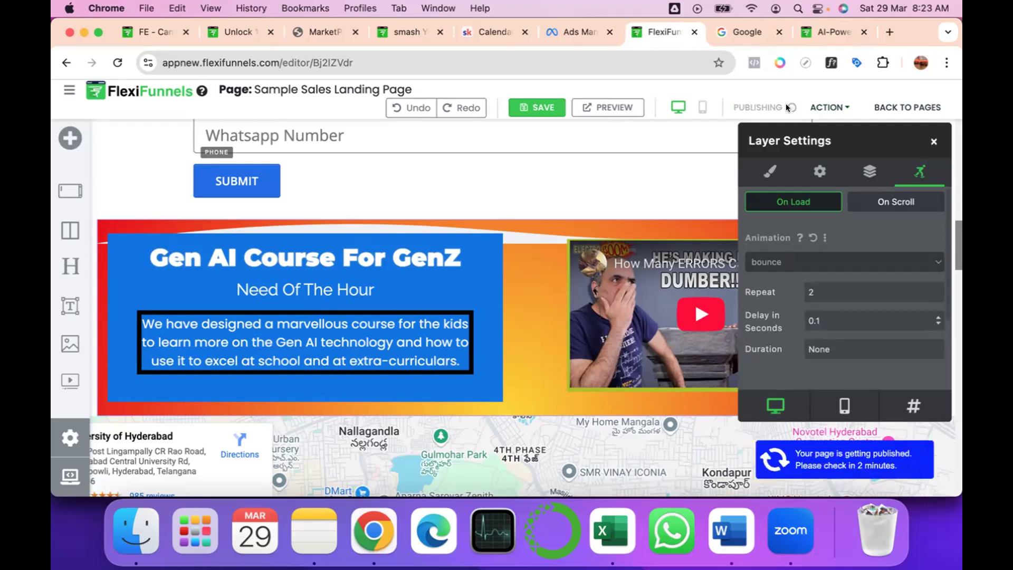
pyautogui.click(733, 29)
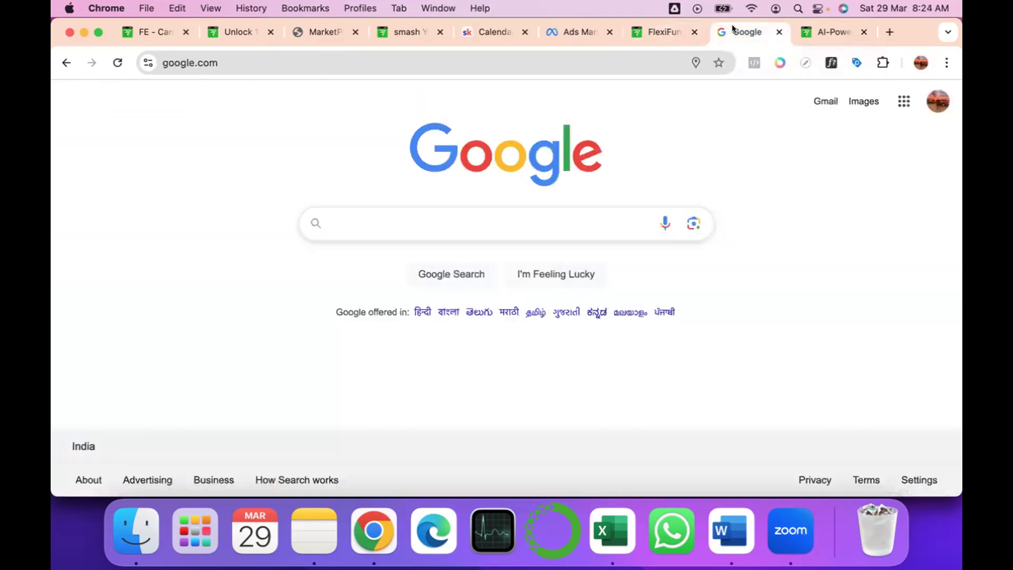
pyautogui.click(66, 63)
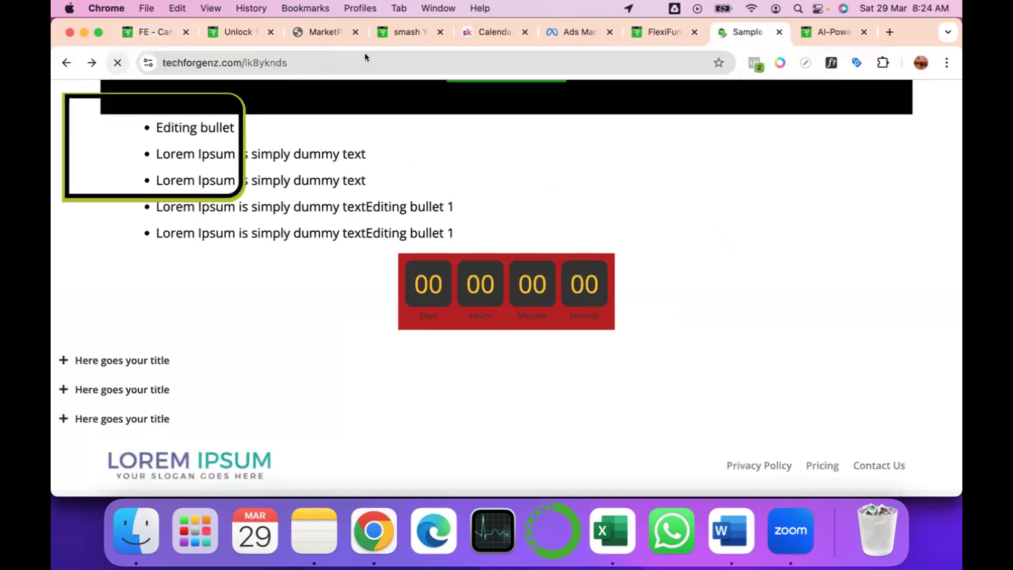
pyautogui.click(235, 62)
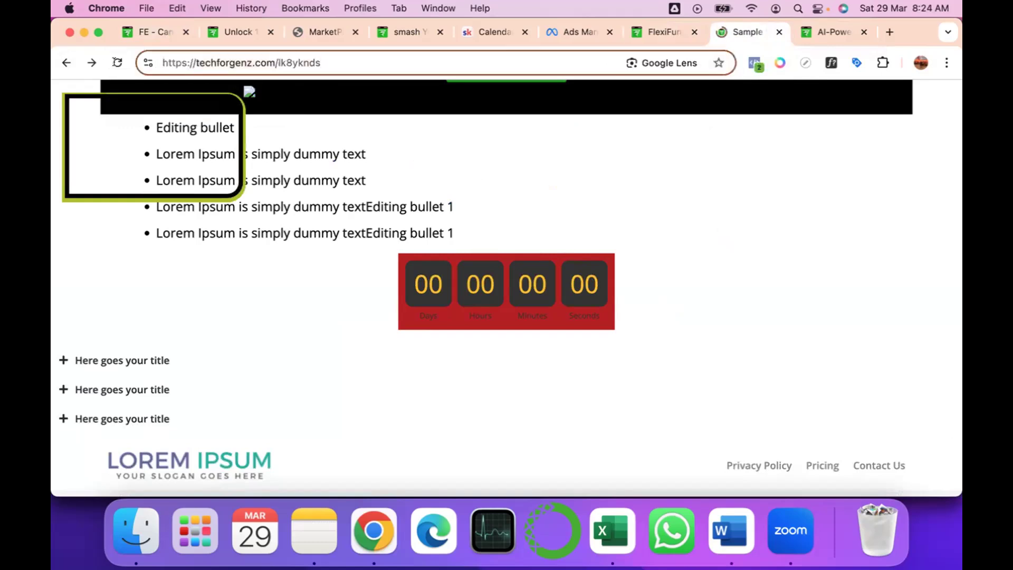
pyautogui.click(116, 62)
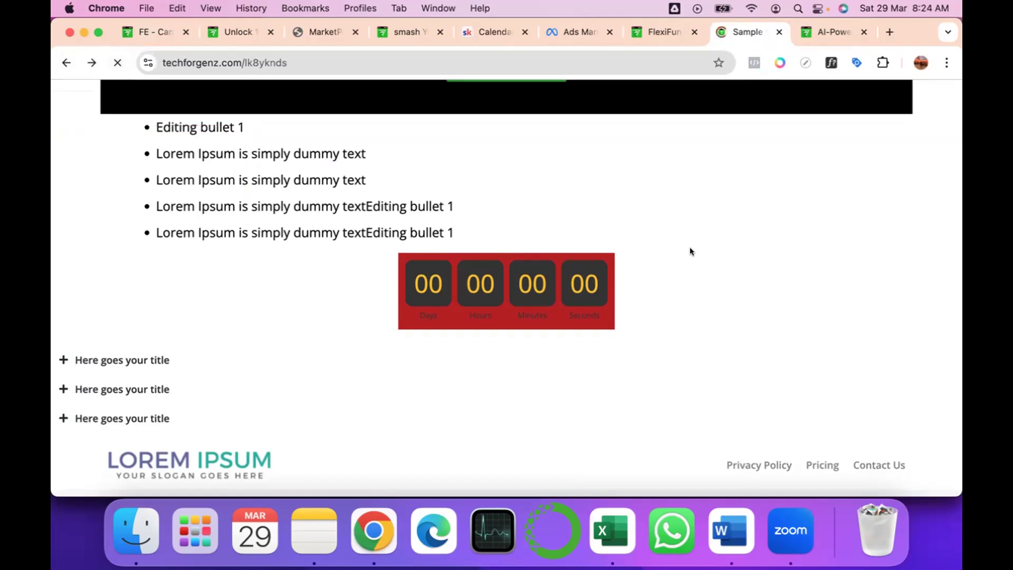
# Examine the Gen AI Course For GenZ section's load animation and top shape divider on the reloaded live page.
pyautogui.scroll(15, 689, 251)
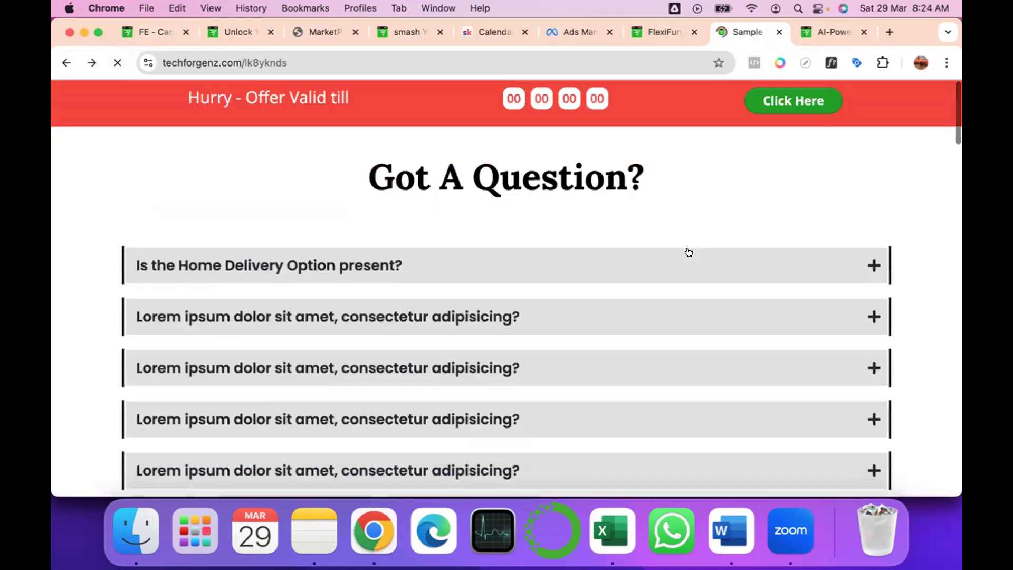
pyautogui.scroll(-9, 689, 252)
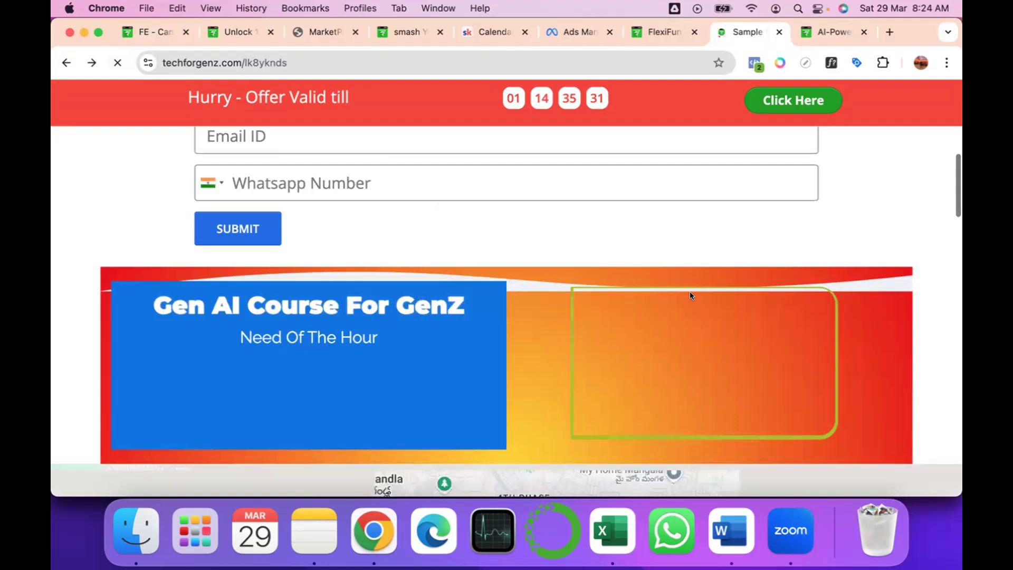
pyautogui.scroll(-1, 690, 295)
pyautogui.scroll(1, 690, 295)
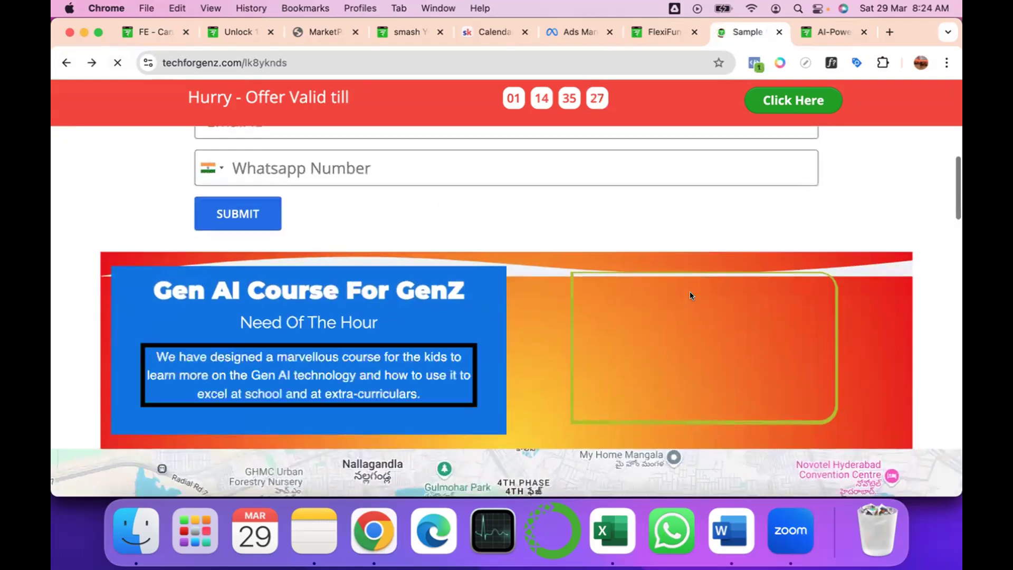
pyautogui.scroll(2, 690, 294)
pyautogui.scroll(8, 690, 292)
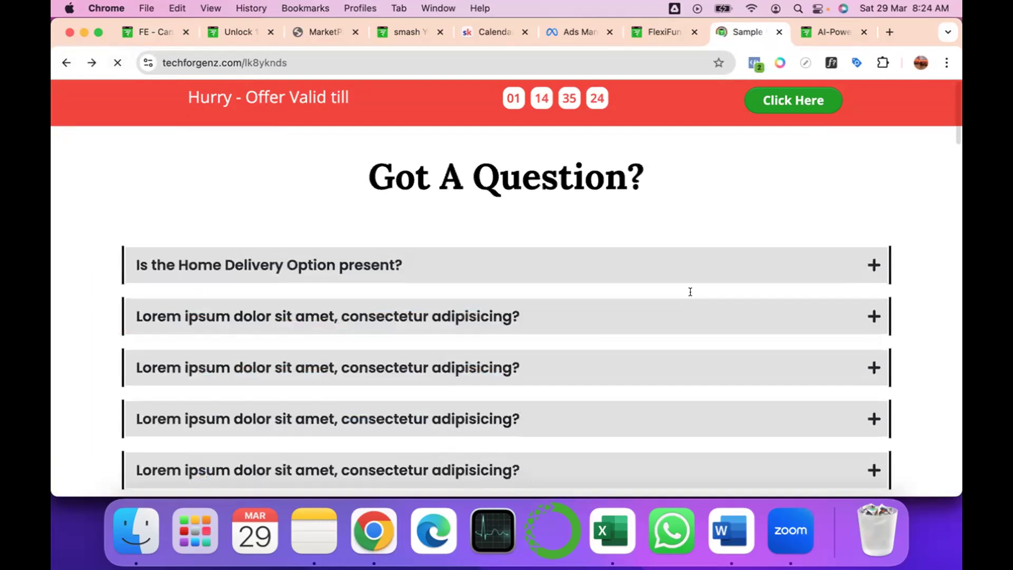
pyautogui.scroll(-8, 690, 291)
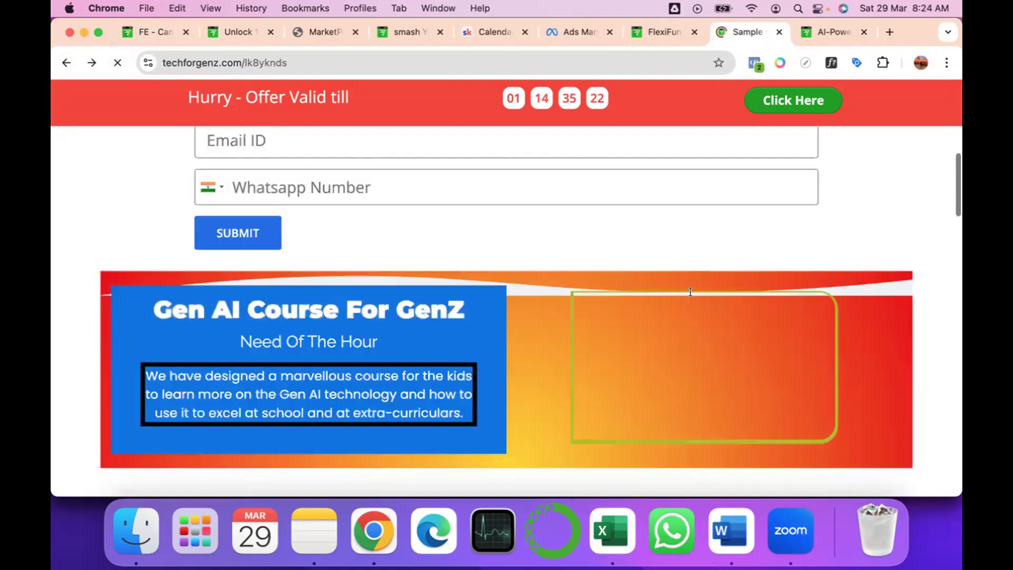
pyautogui.scroll(-2, 690, 291)
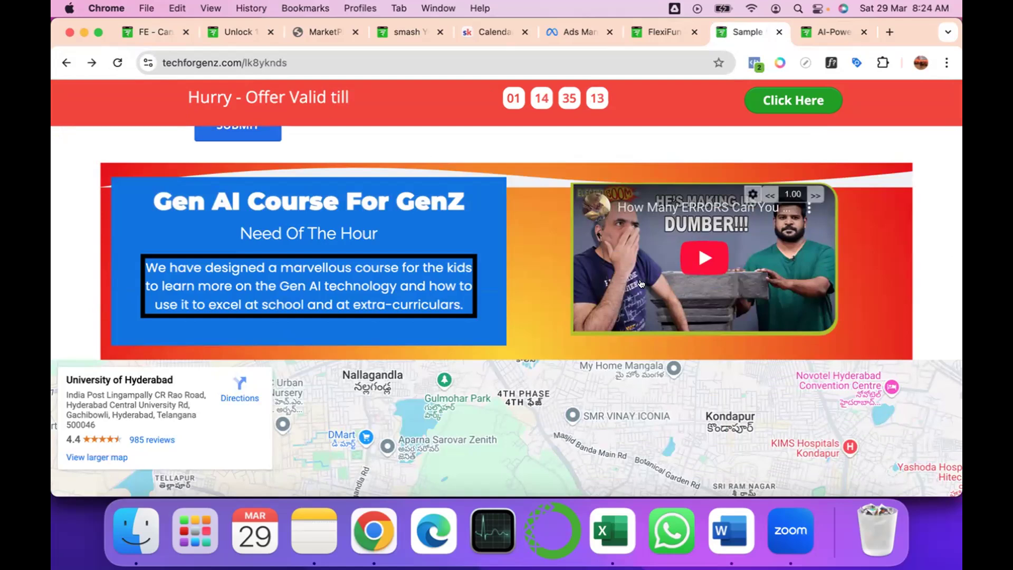
pyautogui.scroll(-3, 641, 284)
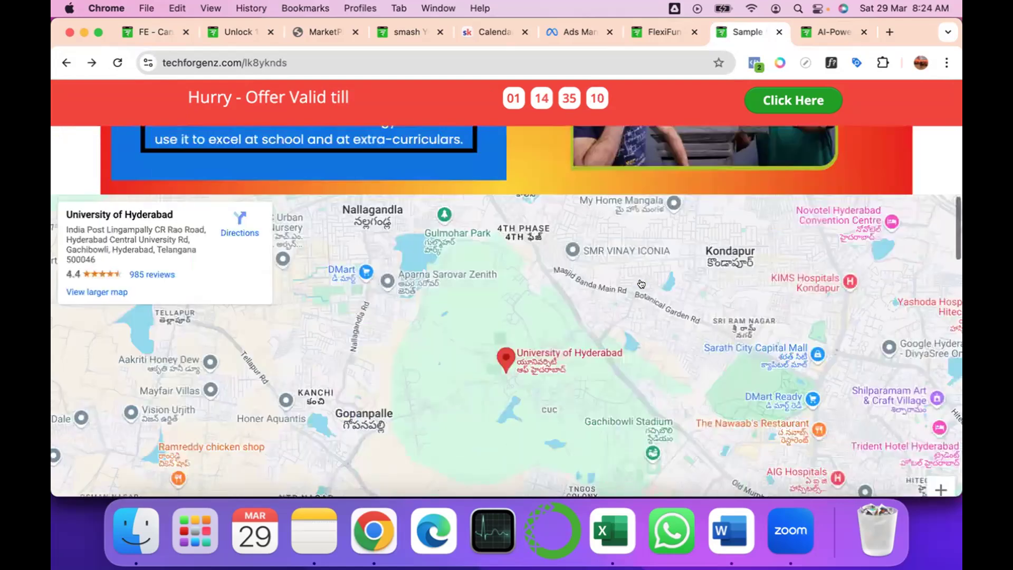
pyautogui.scroll(5, 640, 283)
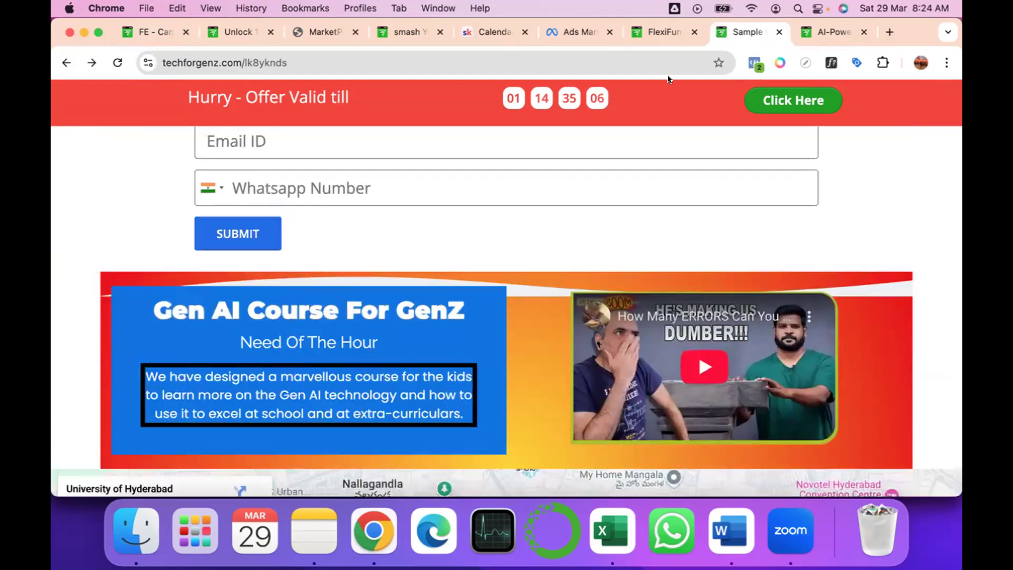
# Return to the page editor and give the Gen AI Course For GenZ section an on-scroll Zoom in animation with a longer duration.
pyautogui.click(652, 33)
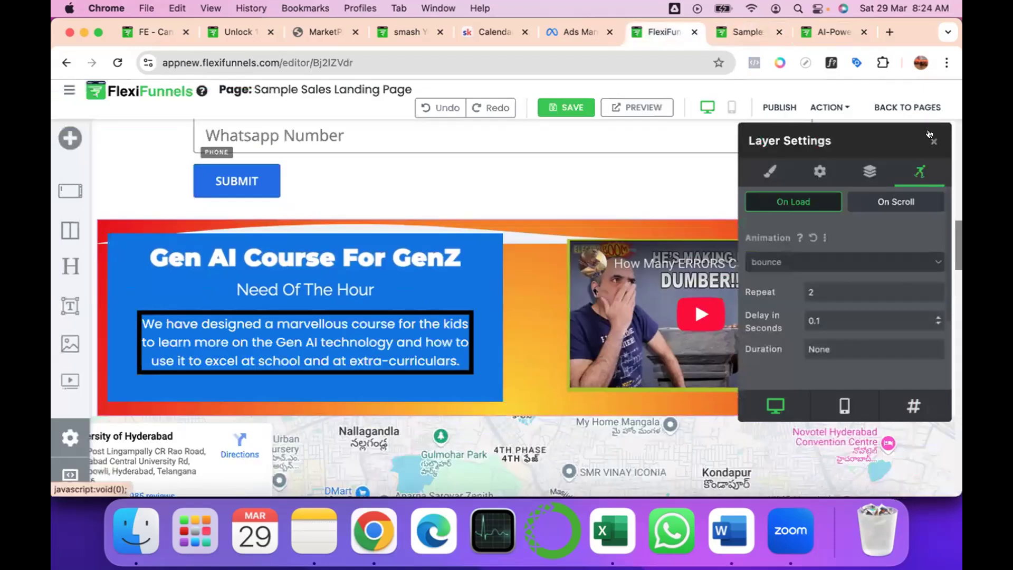
pyautogui.click(893, 199)
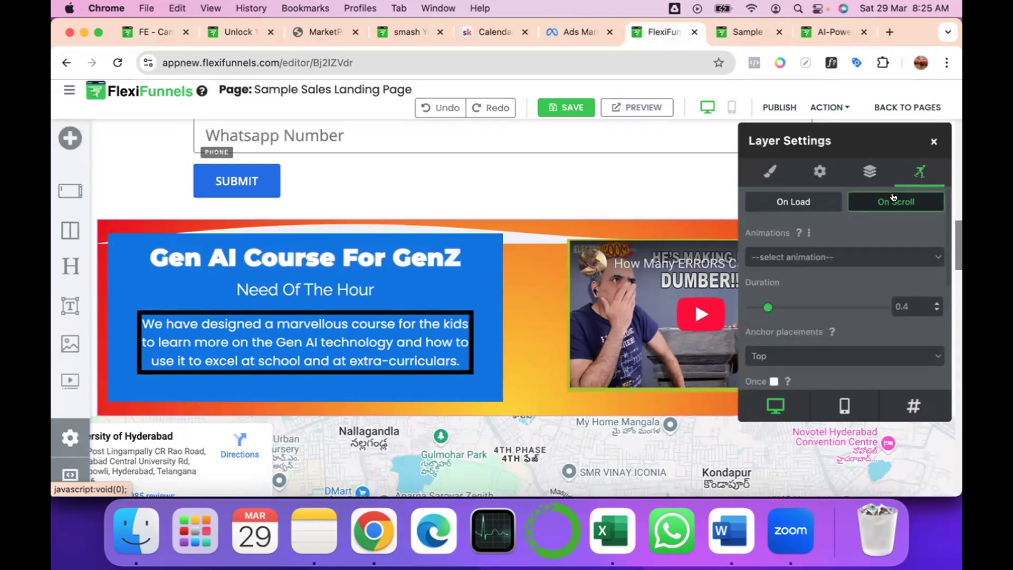
pyautogui.click(831, 257)
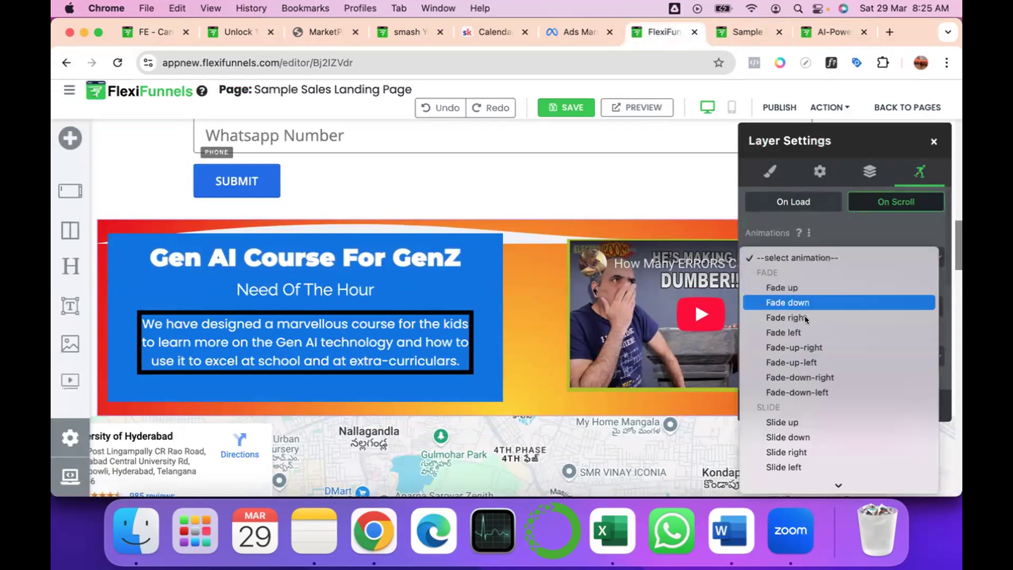
pyautogui.scroll(-2, 800, 338)
pyautogui.scroll(-5, 800, 340)
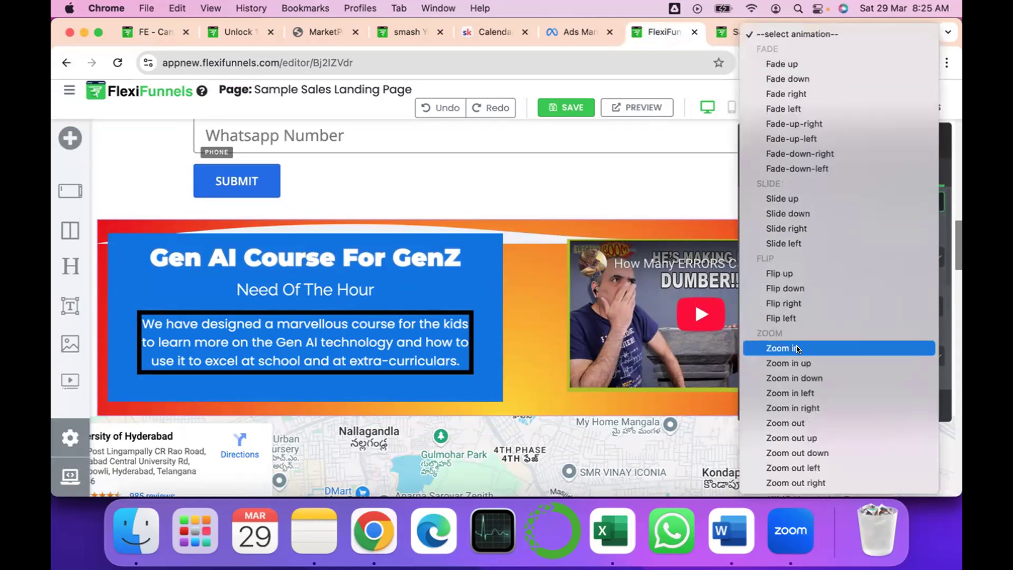
pyautogui.click(796, 349)
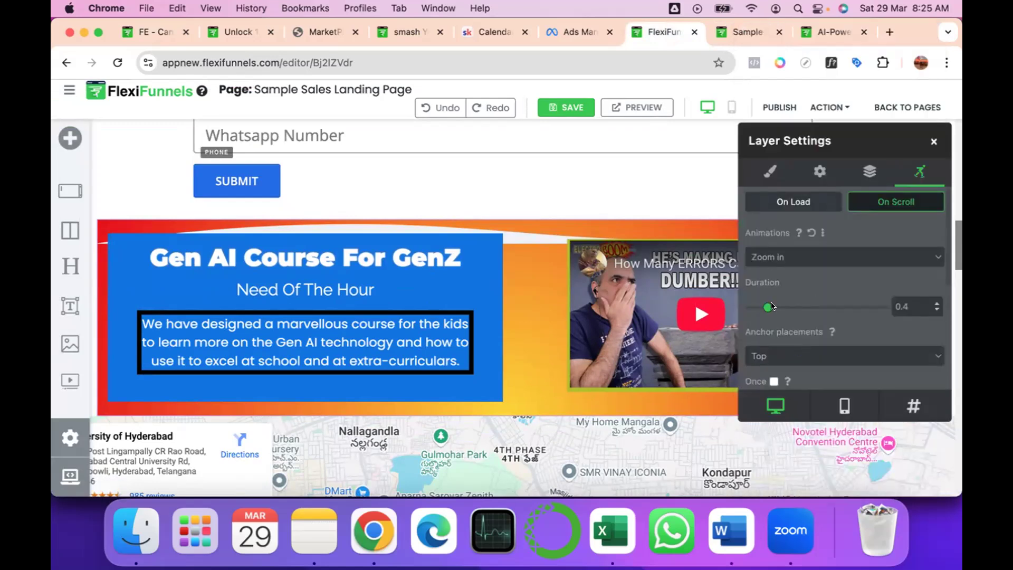
pyautogui.moveTo(768, 307); pyautogui.dragTo(798, 312)
pyautogui.scroll(-5, 789, 343)
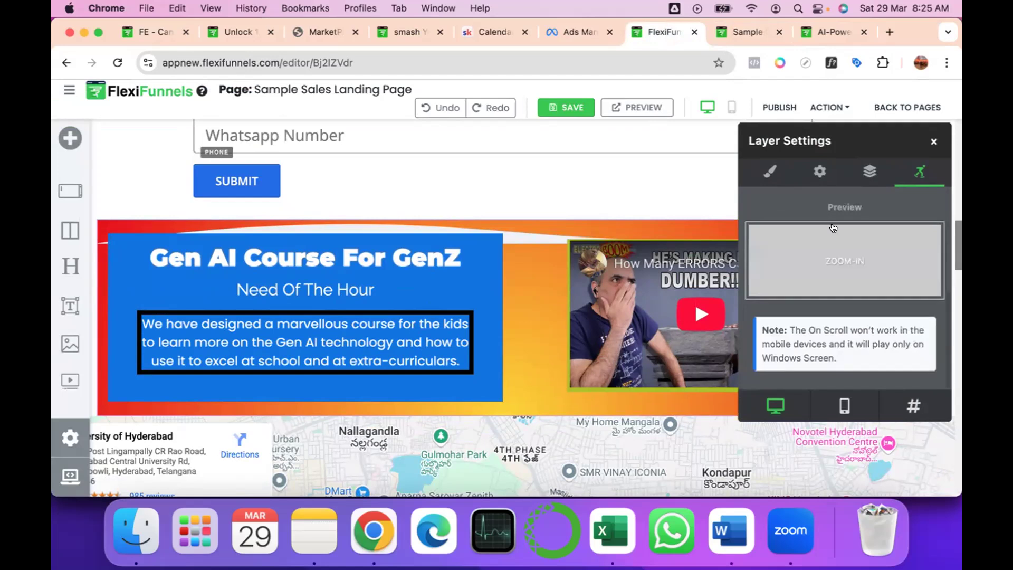
pyautogui.scroll(5, 832, 227)
# Set the section's on-load bounce animation to repeat Infinite and close the layer settings.
pyautogui.click(801, 204)
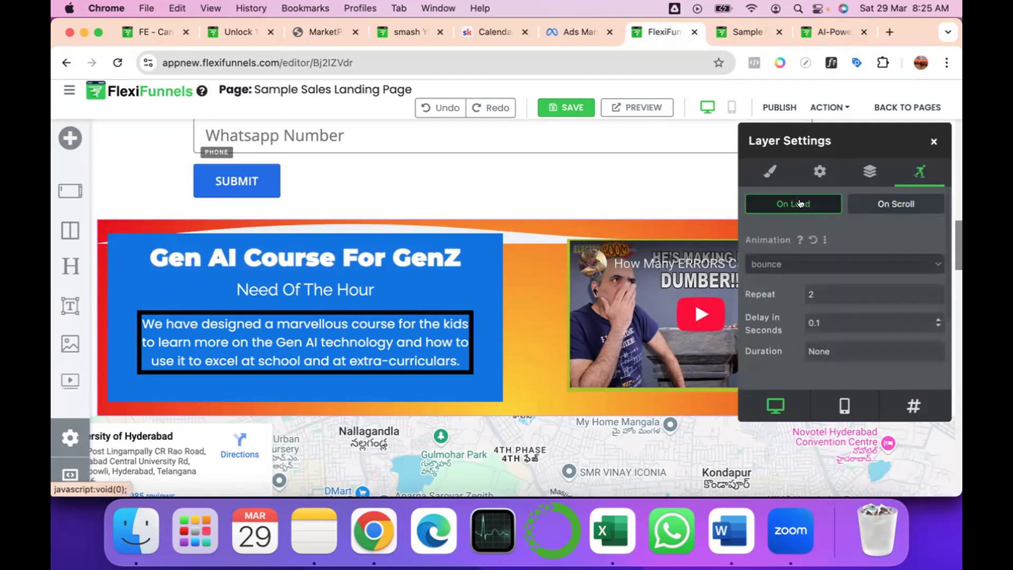
pyautogui.click(853, 295)
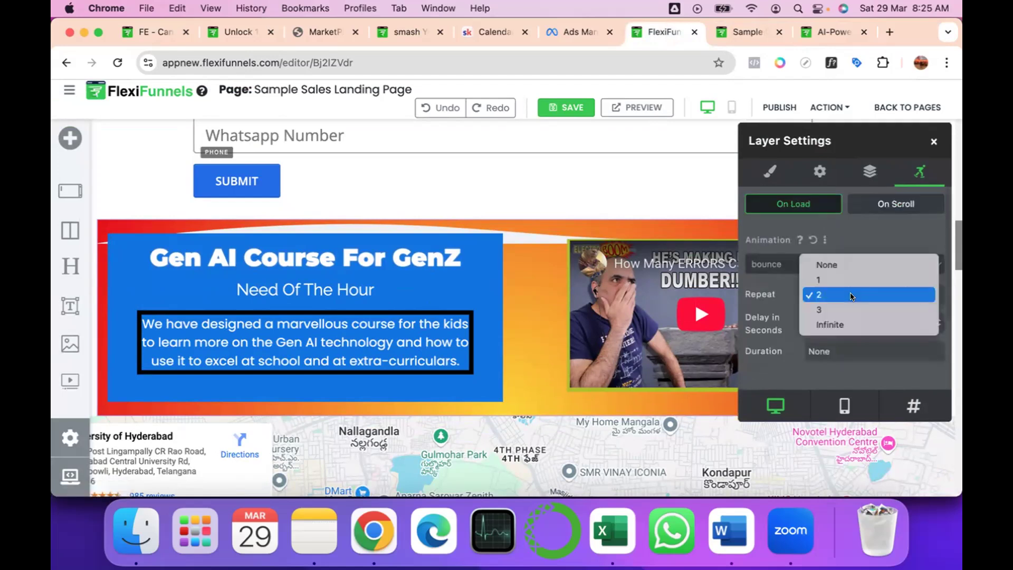
pyautogui.click(838, 325)
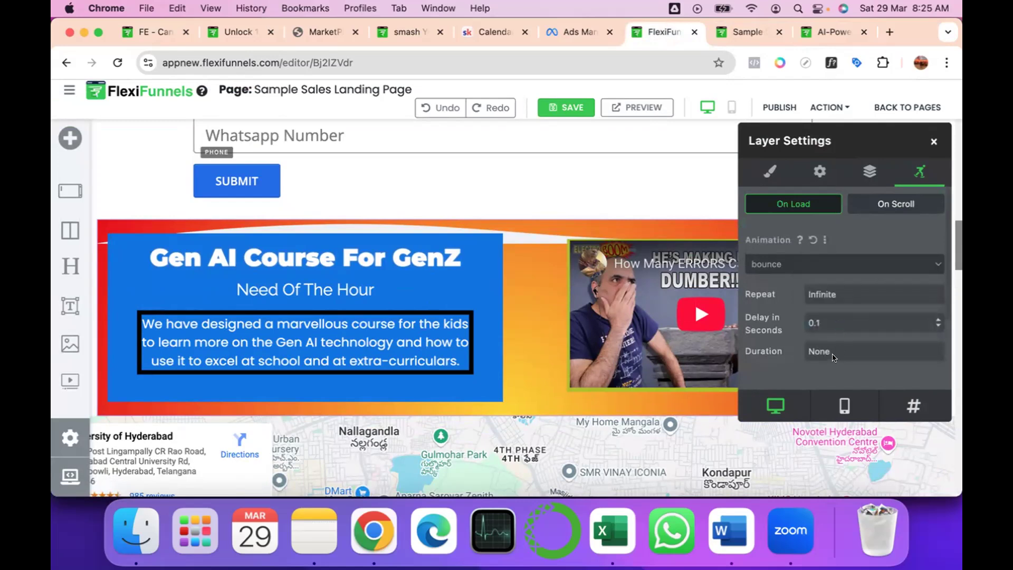
pyautogui.click(930, 144)
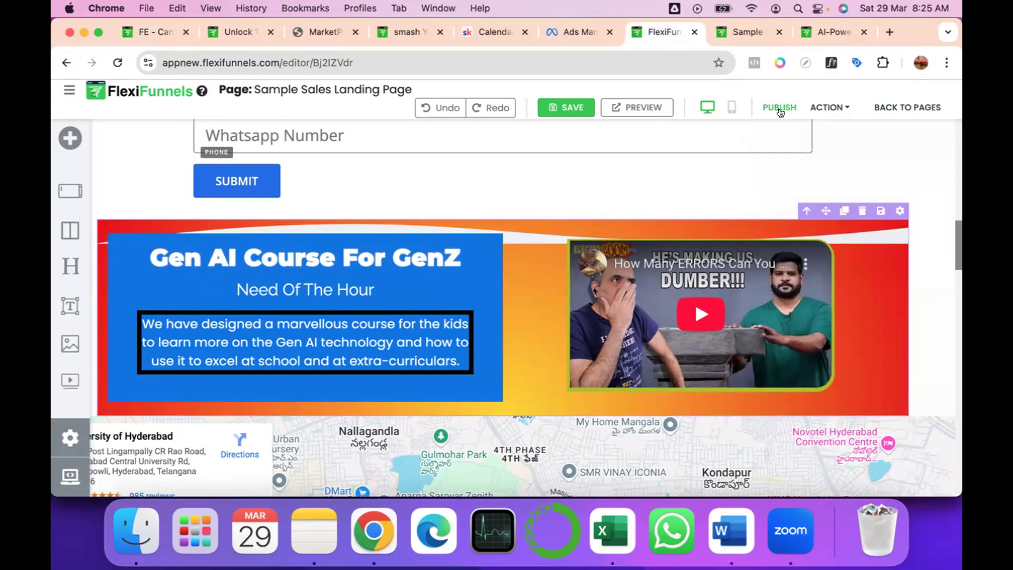
# Publish the page, check the section's animation on the reloaded live page, and return to the editor.
pyautogui.click(779, 108)
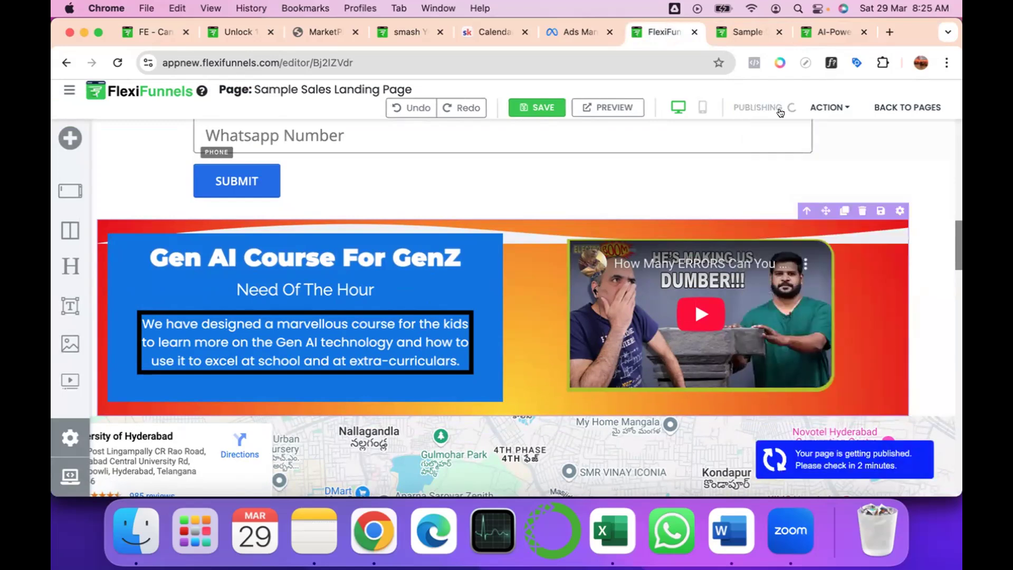
pyautogui.click(742, 31)
pyautogui.click(112, 59)
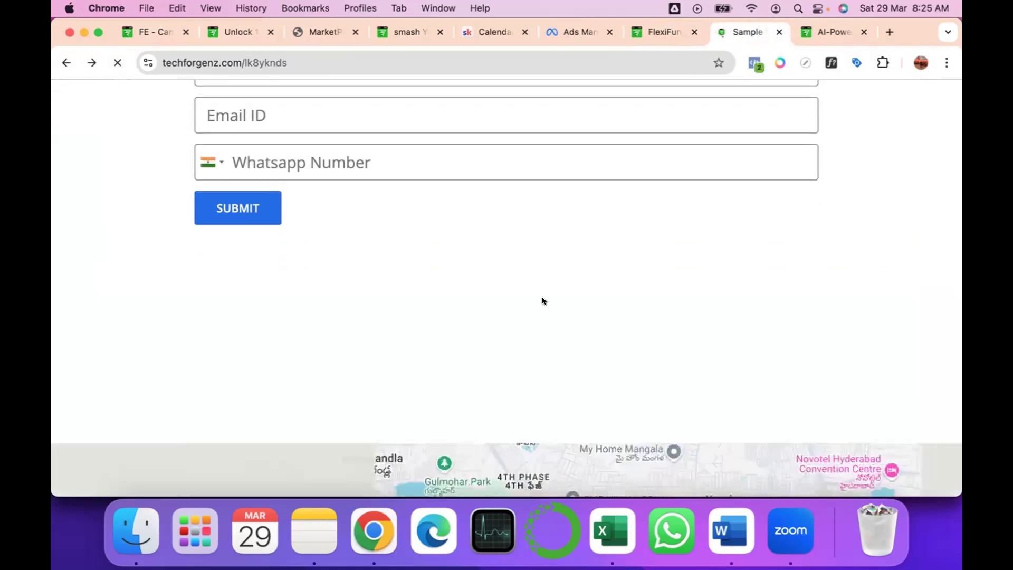
pyautogui.scroll(-2, 542, 301)
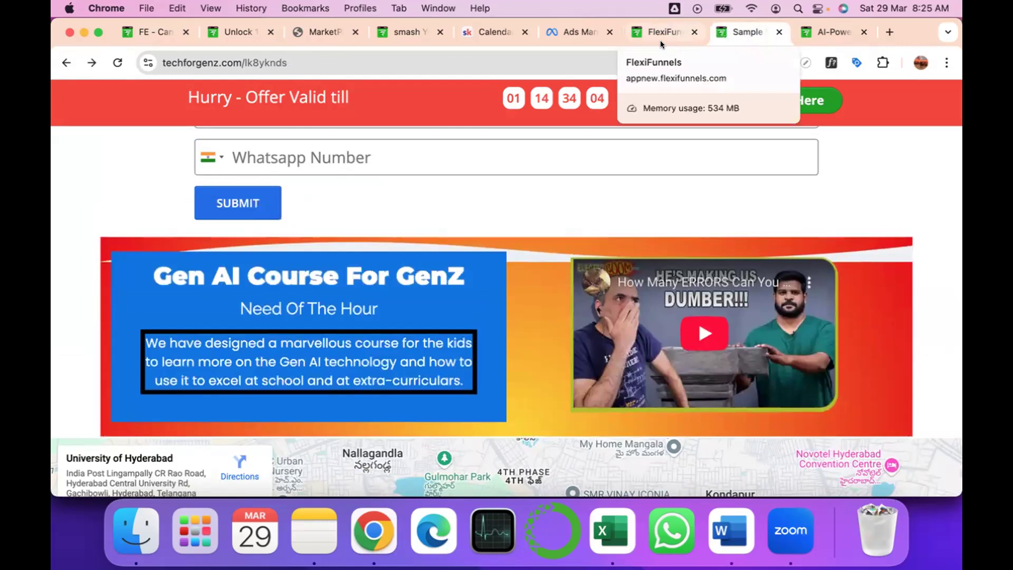
pyautogui.scroll(-1, 577, 339)
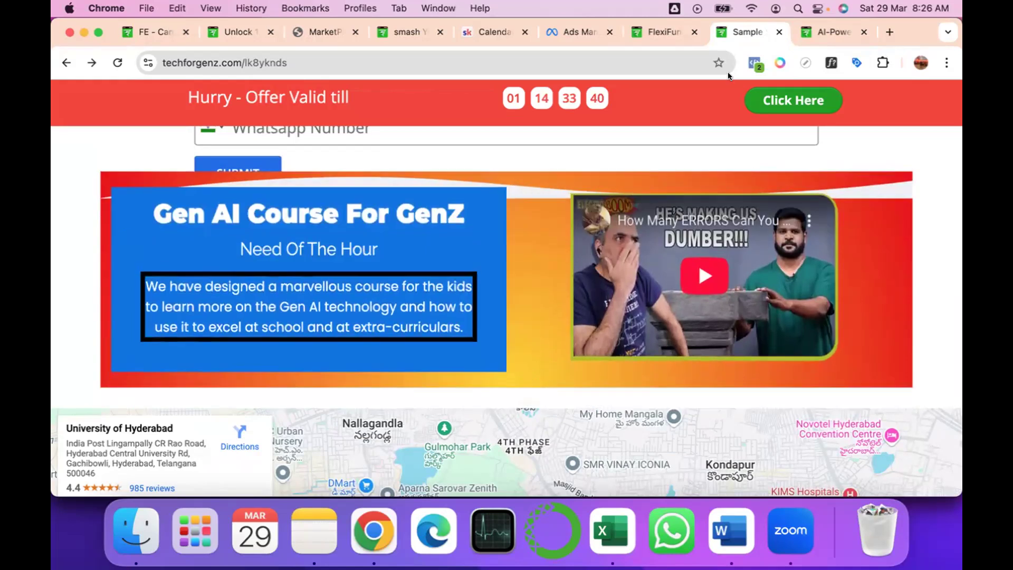
pyautogui.click(663, 32)
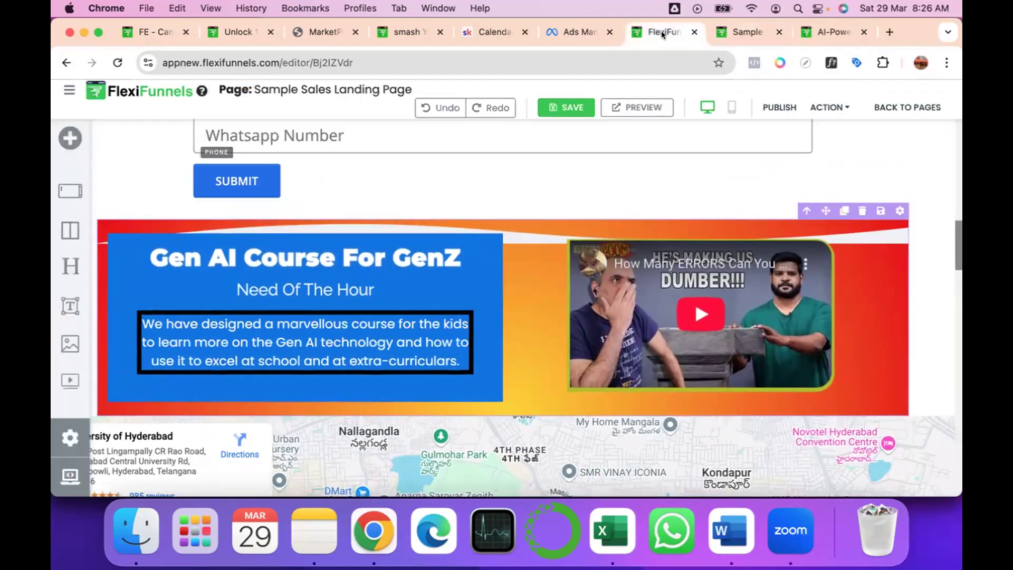